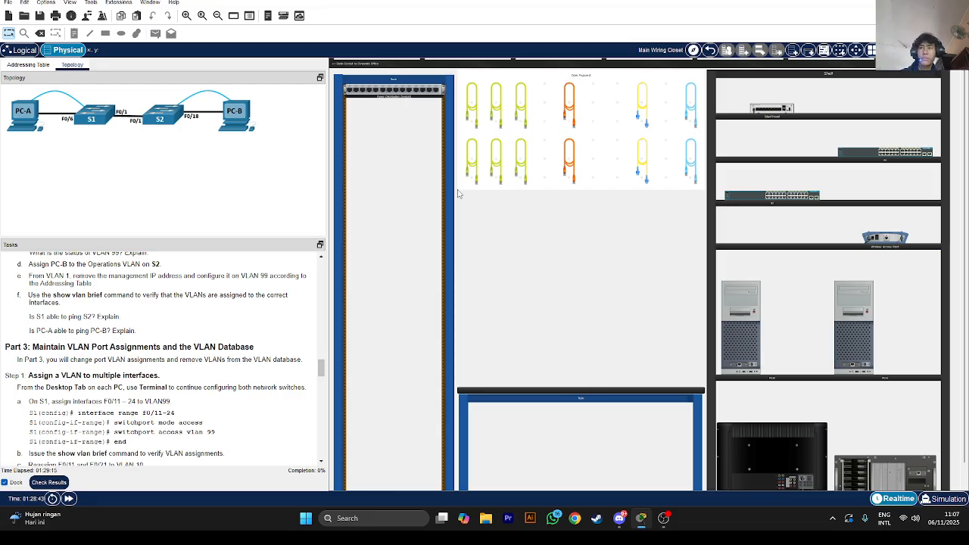
Review the addressing table and the instructions for moving S1 and S2
{"action": "left_click", "coordinate": [38, 67]}
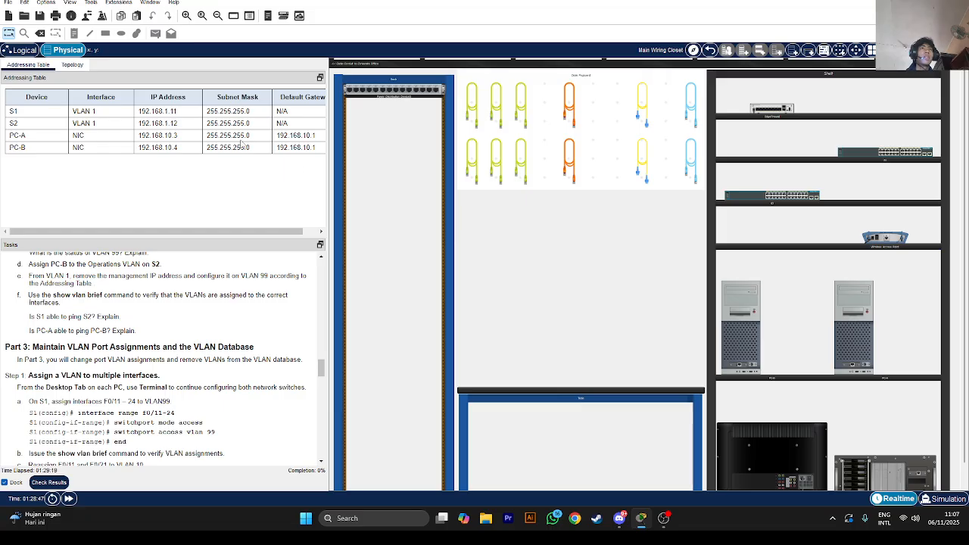
{"action": "scroll", "coordinate": [110, 276], "scroll_direction": "up", "scroll_amount": 10}
{"action": "scroll", "coordinate": [109, 277], "scroll_direction": "up", "scroll_amount": 15}
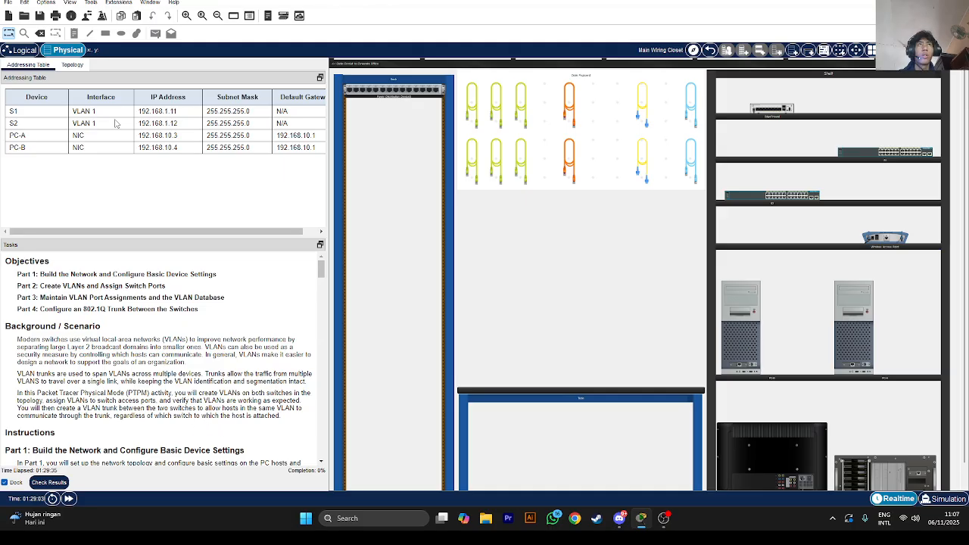
{"action": "left_click", "coordinate": [73, 65]}
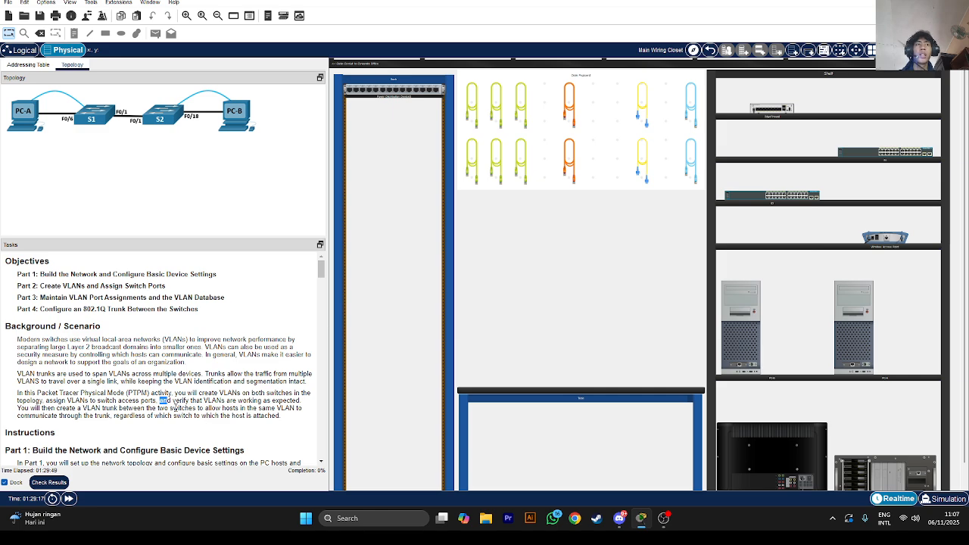
{"action": "left_click", "coordinate": [45, 406]}
{"action": "left_click_drag", "start_coordinate": [127, 408], "coordinate": [153, 411]}
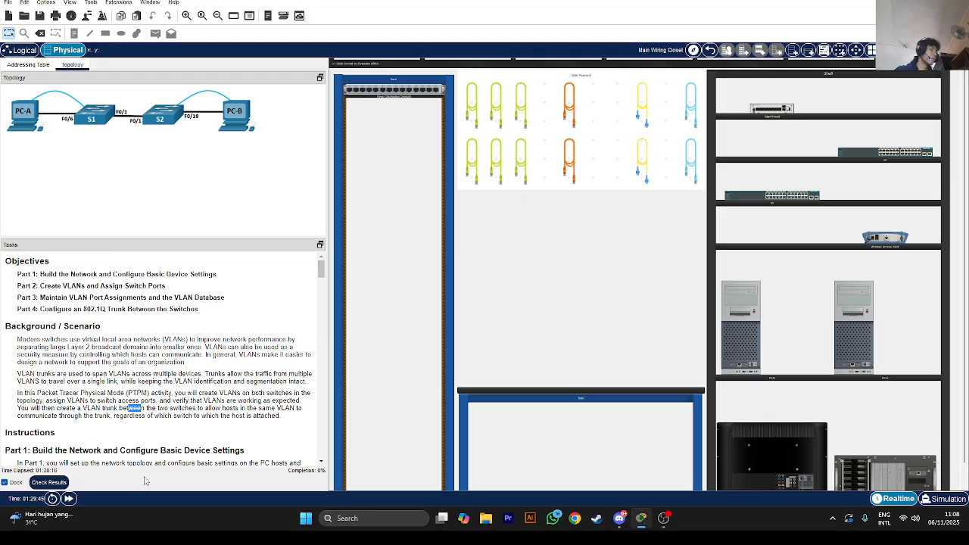
{"action": "scroll", "coordinate": [122, 399], "scroll_direction": "down", "scroll_amount": 4}
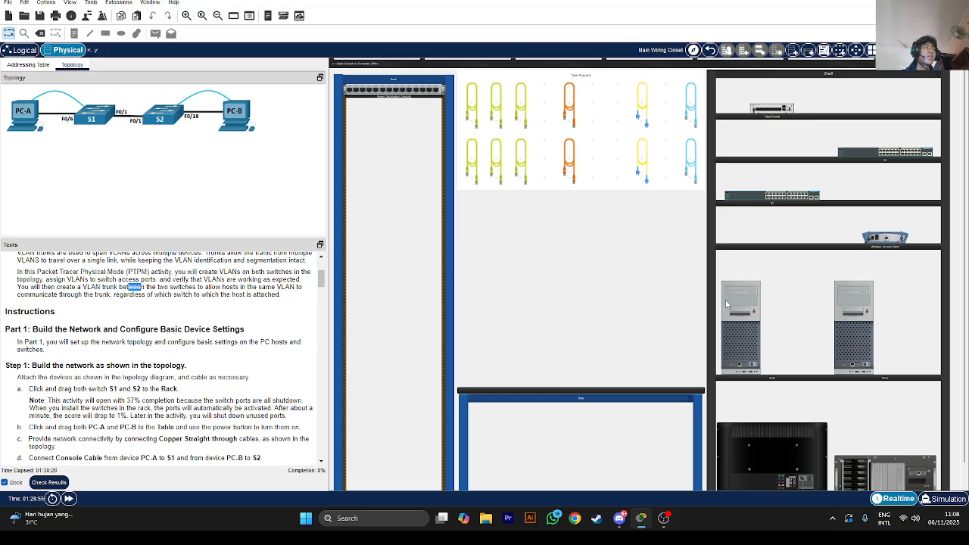
{"action": "scroll", "coordinate": [70, 327], "scroll_direction": "down", "scroll_amount": 2}
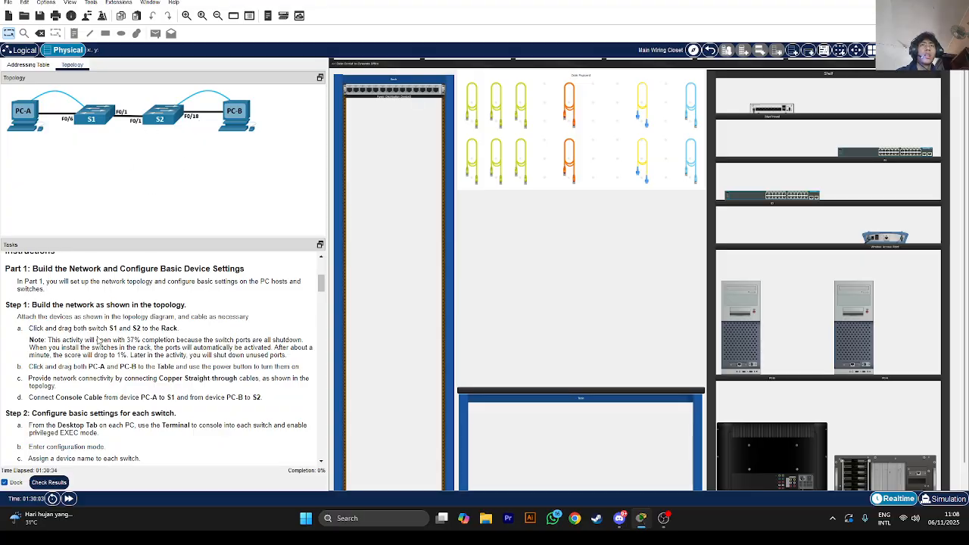
{"action": "left_click_drag", "start_coordinate": [40, 328], "coordinate": [166, 330]}
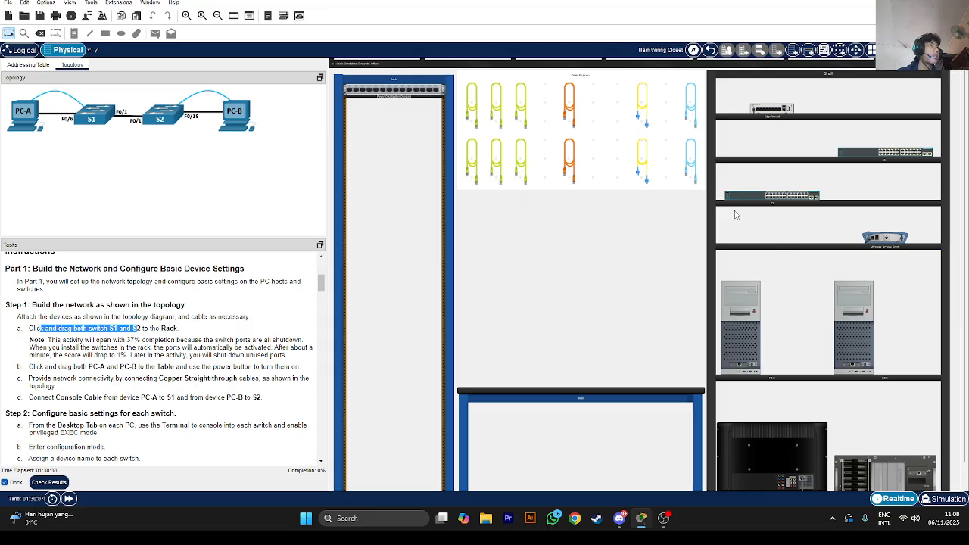
Mount switches S1 and S2 from the shelf into the rack
{"action": "left_click", "coordinate": [857, 158]}
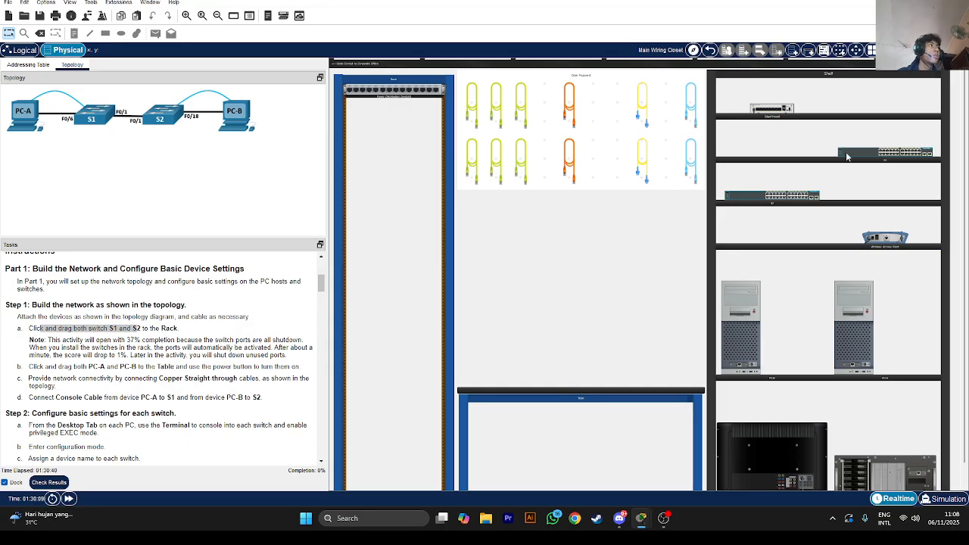
{"action": "left_click_drag", "start_coordinate": [848, 155], "coordinate": [370, 158]}
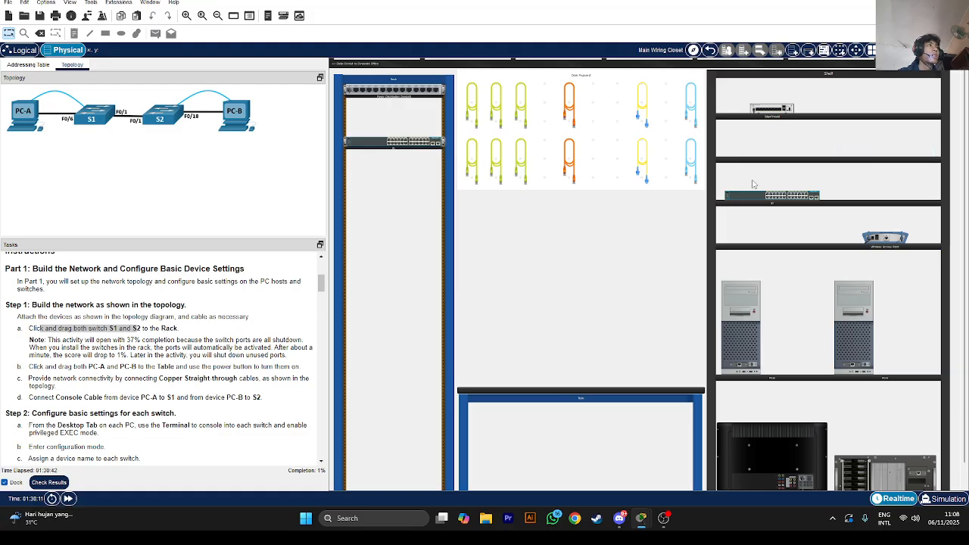
{"action": "left_click_drag", "start_coordinate": [750, 197], "coordinate": [387, 194]}
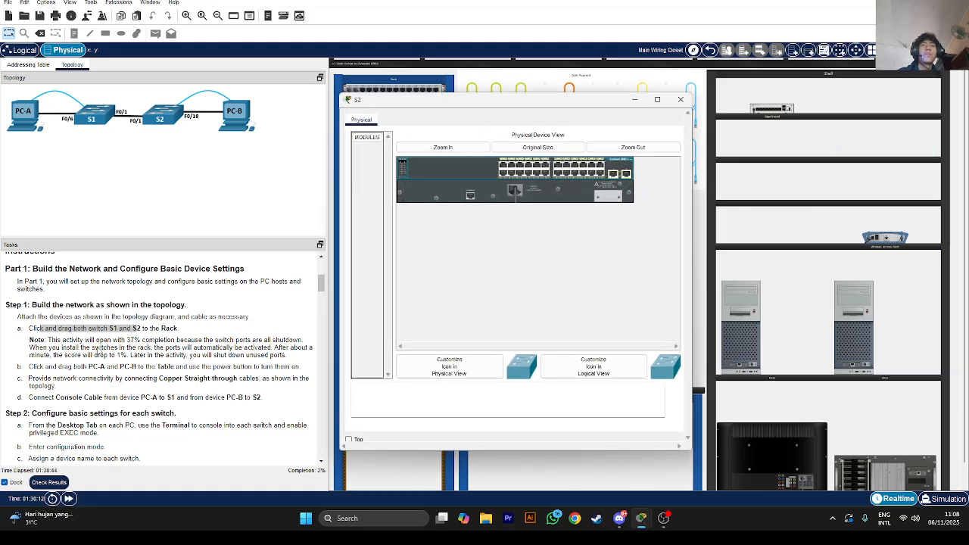
{"action": "left_click", "coordinate": [678, 101]}
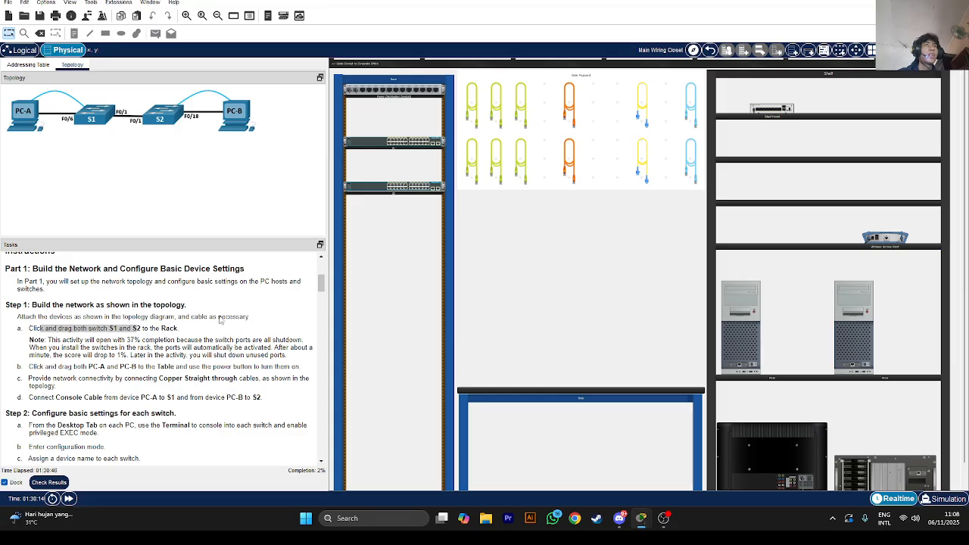
Place PC-A and PC-B side by side on the table
{"action": "scroll", "coordinate": [149, 353], "scroll_direction": "down", "scroll_amount": 1}
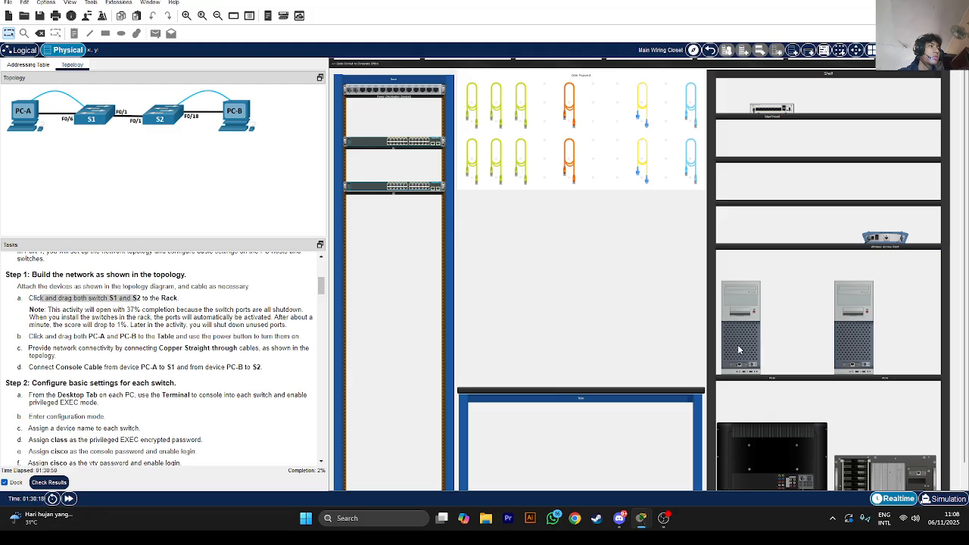
{"action": "left_click_drag", "start_coordinate": [739, 349], "coordinate": [486, 355]}
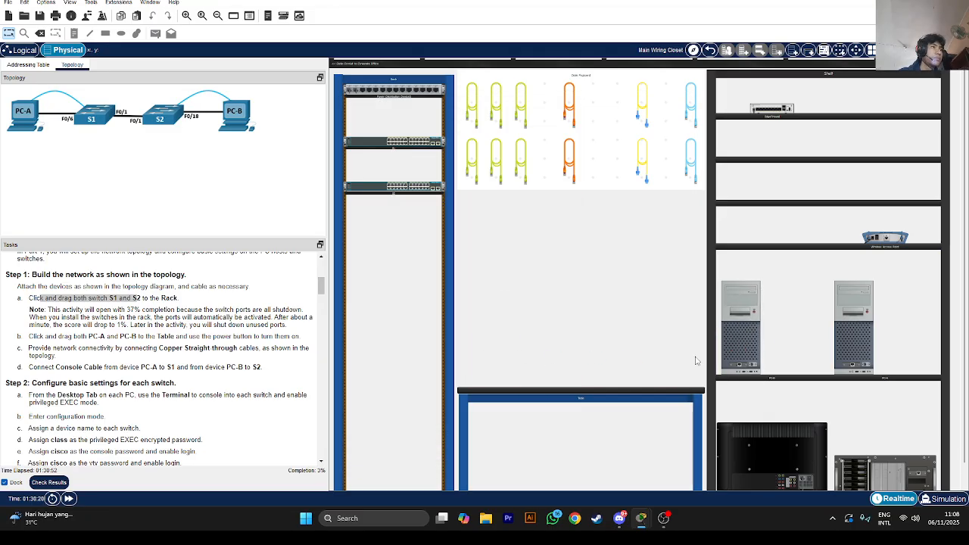
{"action": "left_click_drag", "start_coordinate": [749, 345], "coordinate": [598, 343]}
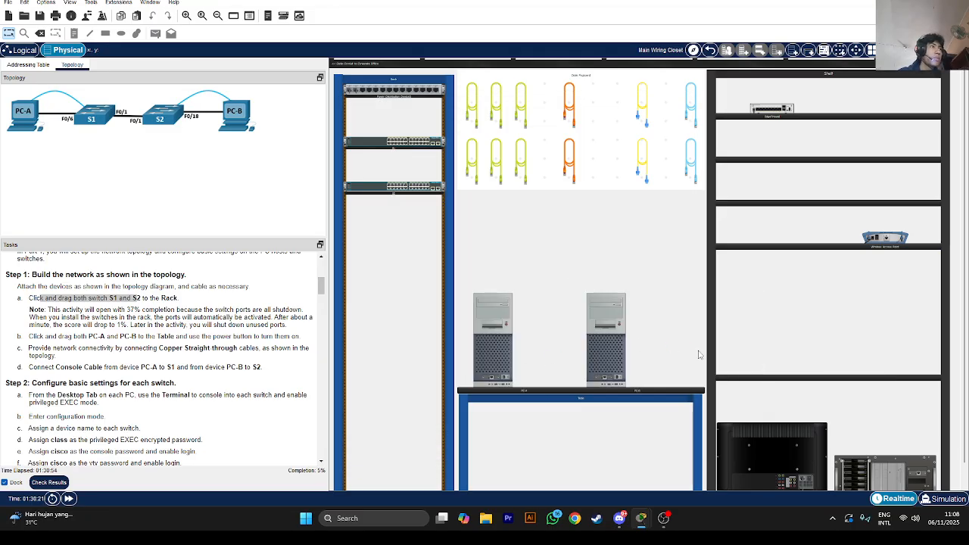
{"action": "scroll", "coordinate": [172, 379], "scroll_direction": "down", "scroll_amount": 1}
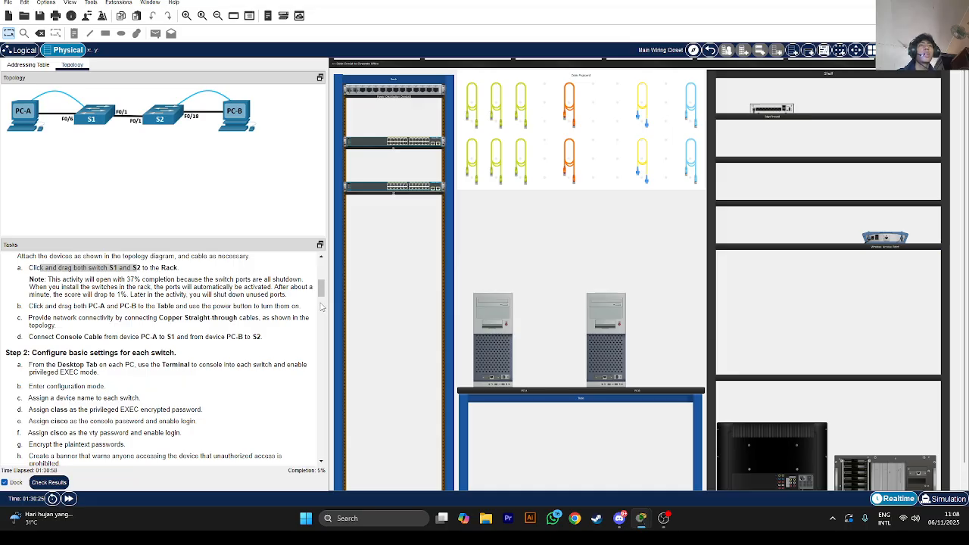
Connect PC-A's FastEthernet0 to S1 port F0/6 with a straight-through cable
{"action": "left_click", "coordinate": [471, 161]}
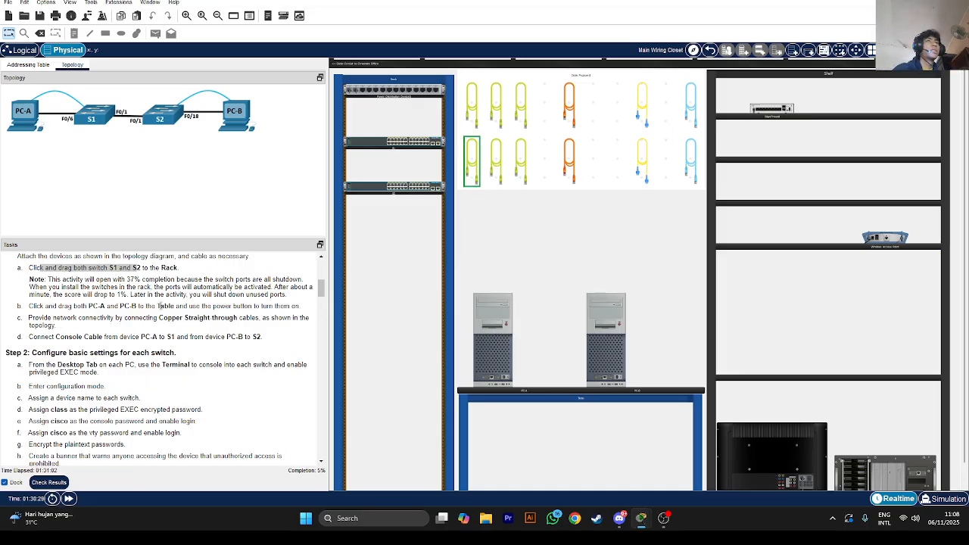
{"action": "left_click", "coordinate": [492, 378]}
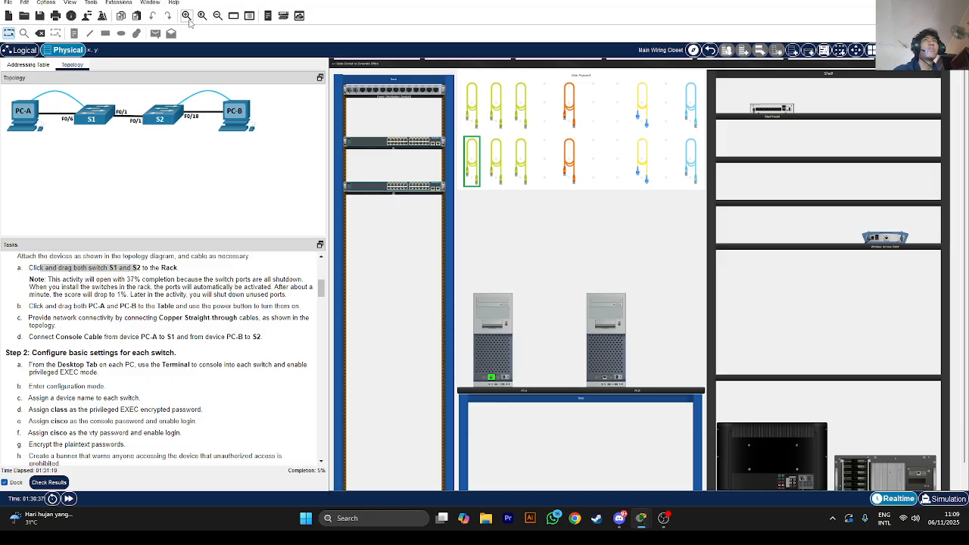
{"action": "left_click", "coordinate": [185, 16]}
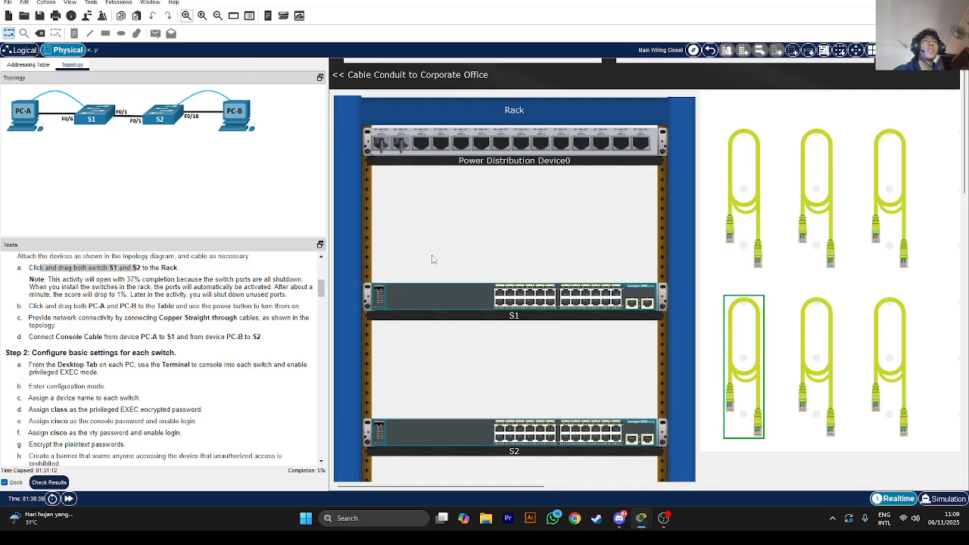
{"action": "scroll", "coordinate": [444, 290], "scroll_direction": "down", "scroll_amount": 3}
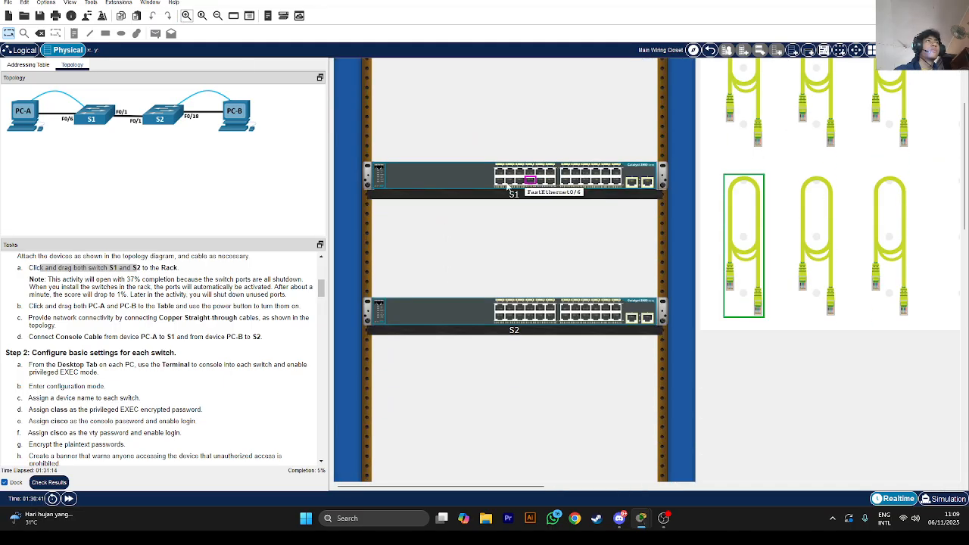
{"action": "scroll", "coordinate": [501, 187], "scroll_direction": "down", "scroll_amount": 8}
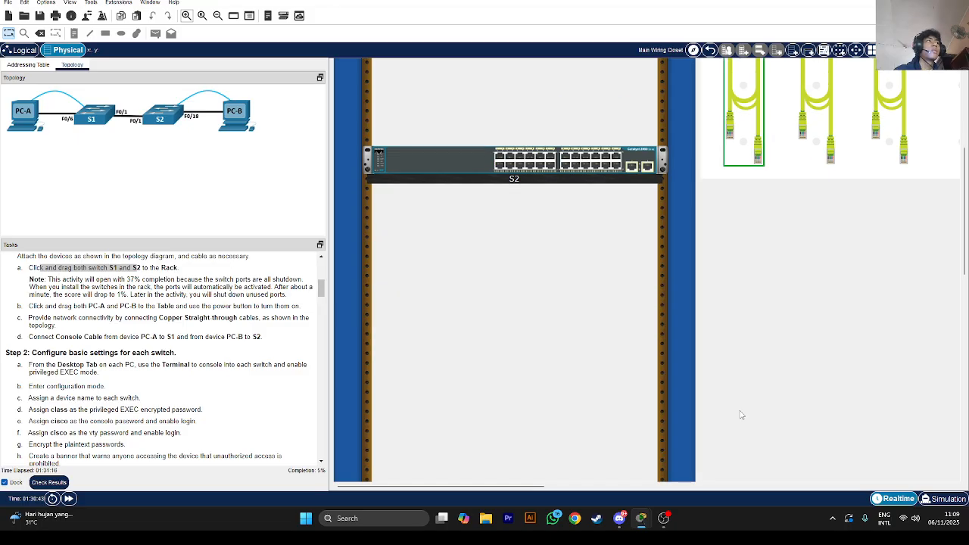
{"action": "scroll", "coordinate": [547, 273], "scroll_direction": "up", "scroll_amount": 10}
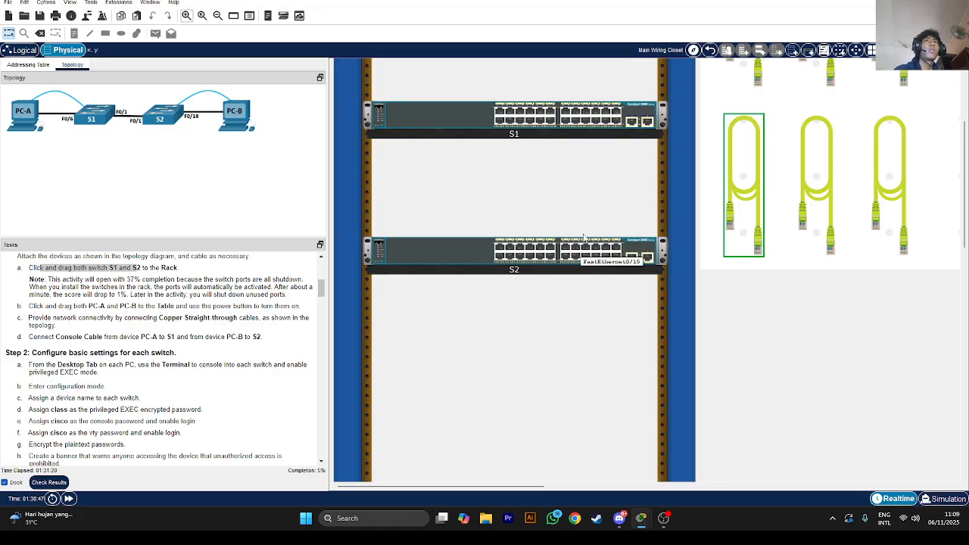
{"action": "left_click", "coordinate": [521, 119]}
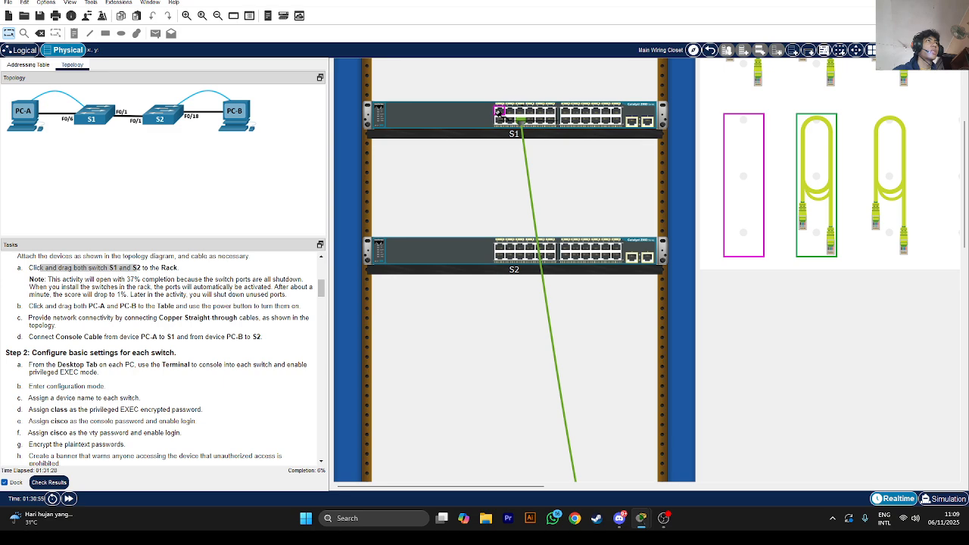
Link S1 port F0/1 to S2 with another straight-through cable and zoom out
{"action": "left_click", "coordinate": [499, 112]}
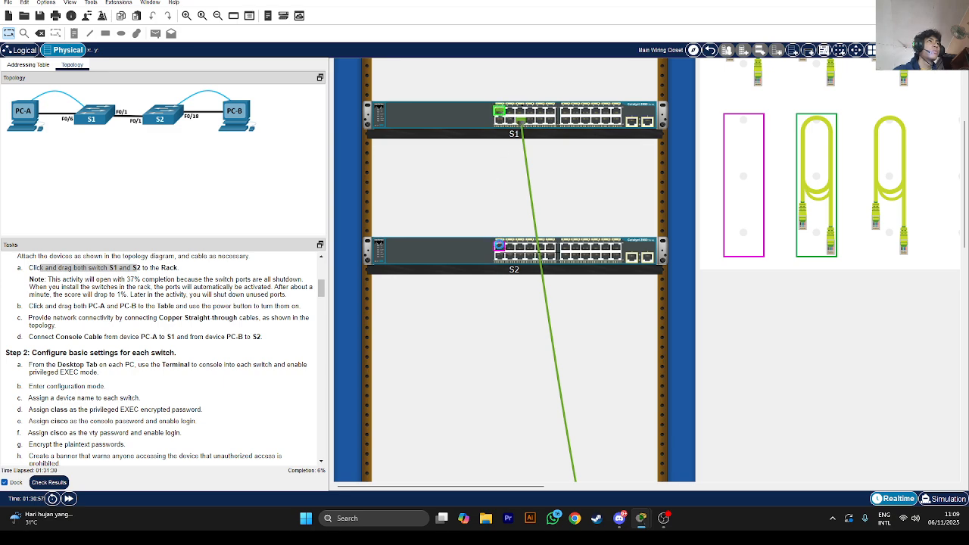
{"action": "left_click", "coordinate": [501, 248]}
{"action": "scroll", "coordinate": [715, 380], "scroll_direction": "down", "scroll_amount": 1}
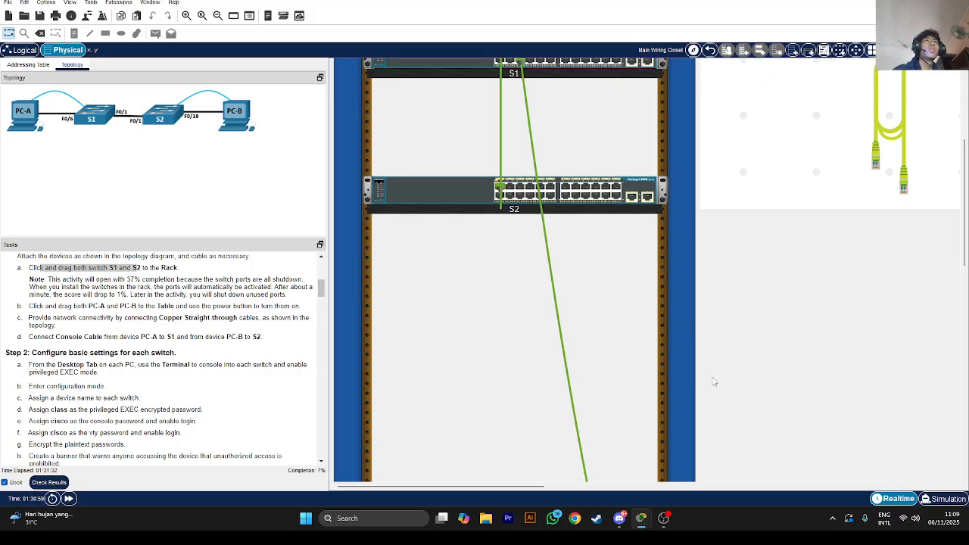
{"action": "scroll", "coordinate": [715, 380], "scroll_direction": "up", "scroll_amount": 1}
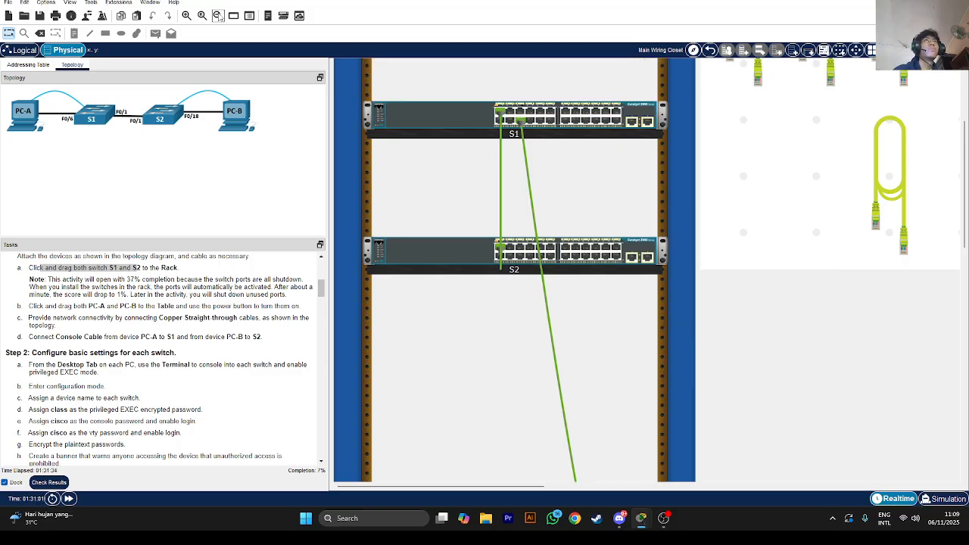
{"action": "left_click", "coordinate": [218, 15]}
{"action": "left_click", "coordinate": [217, 16]}
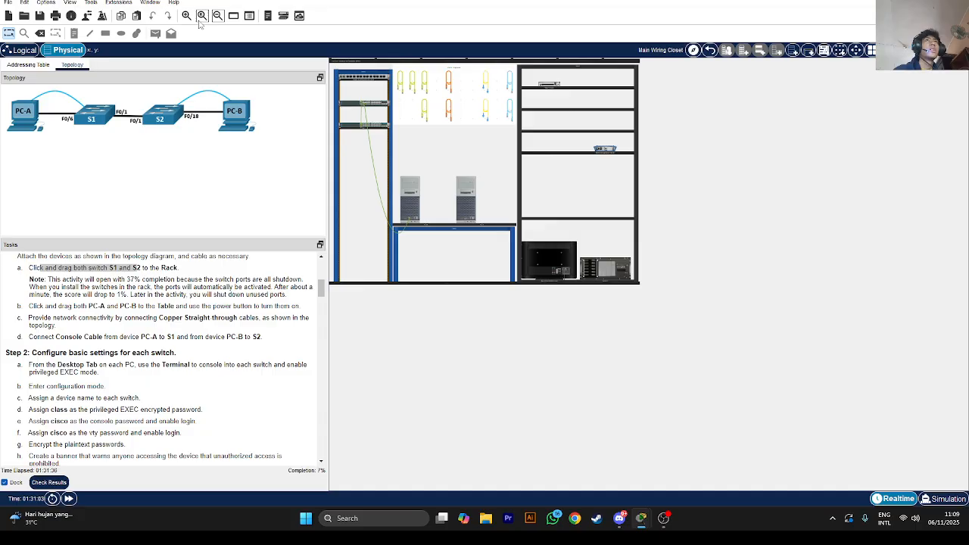
Connect PC-B to a port on S2 with a straight-through cable, then scroll back to the rack
{"action": "left_click", "coordinate": [185, 16]}
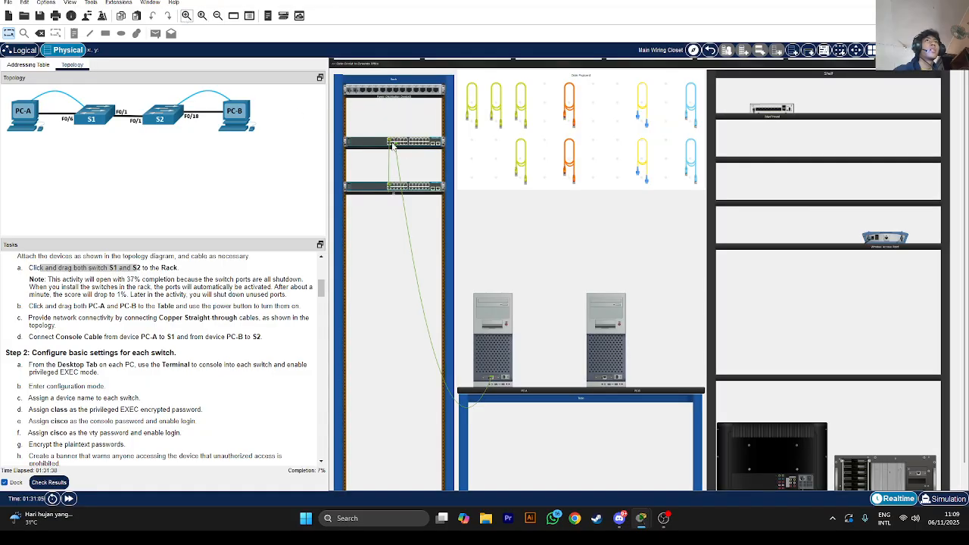
{"action": "left_click", "coordinate": [519, 161]}
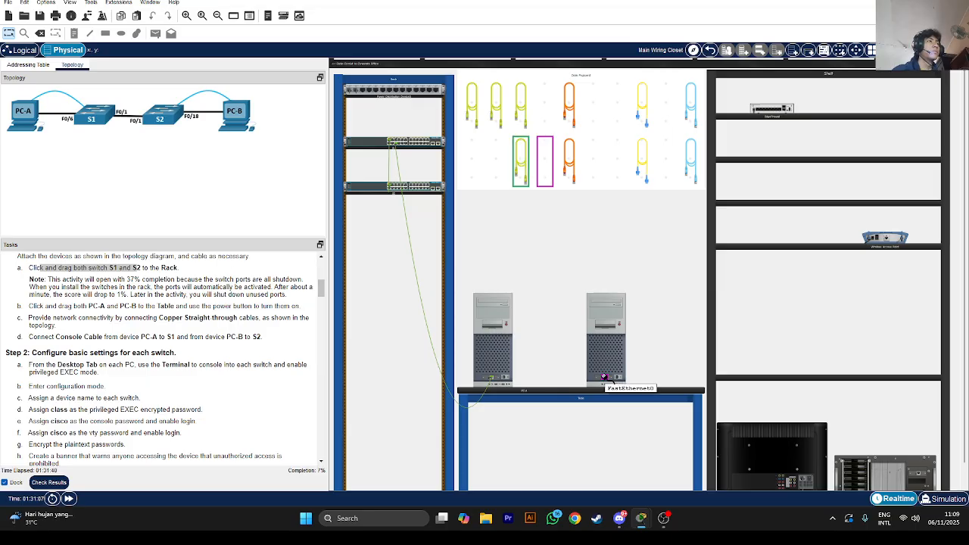
{"action": "left_click", "coordinate": [603, 376]}
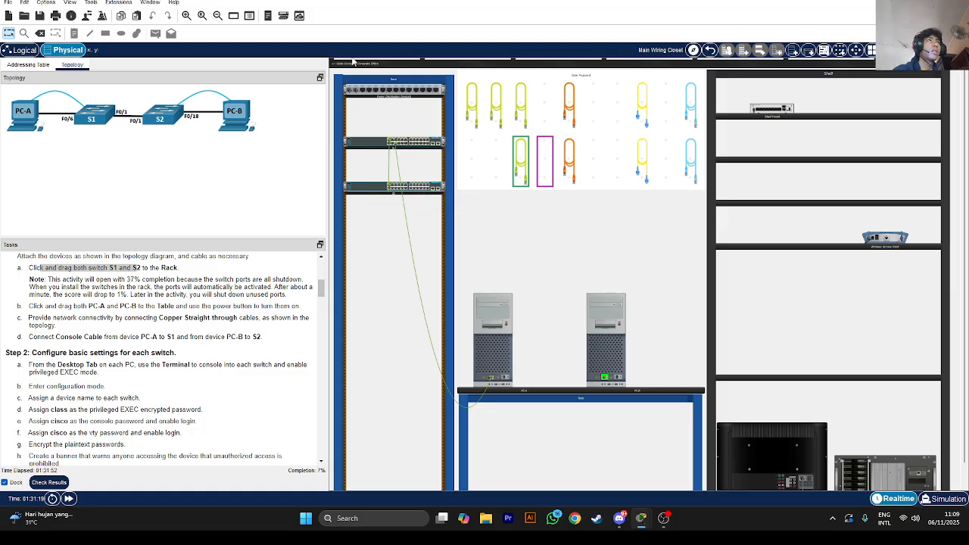
{"action": "left_click", "coordinate": [186, 15]}
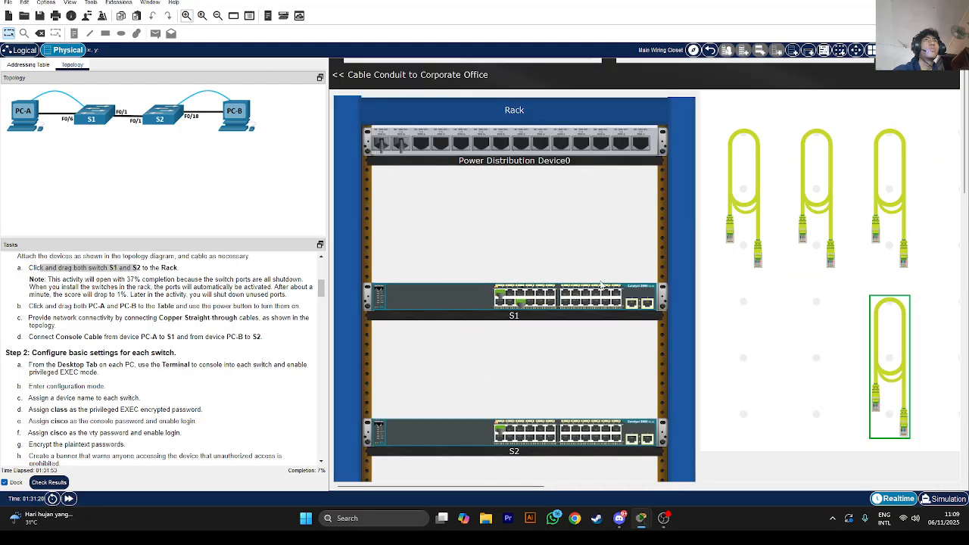
{"action": "left_click", "coordinate": [585, 441]}
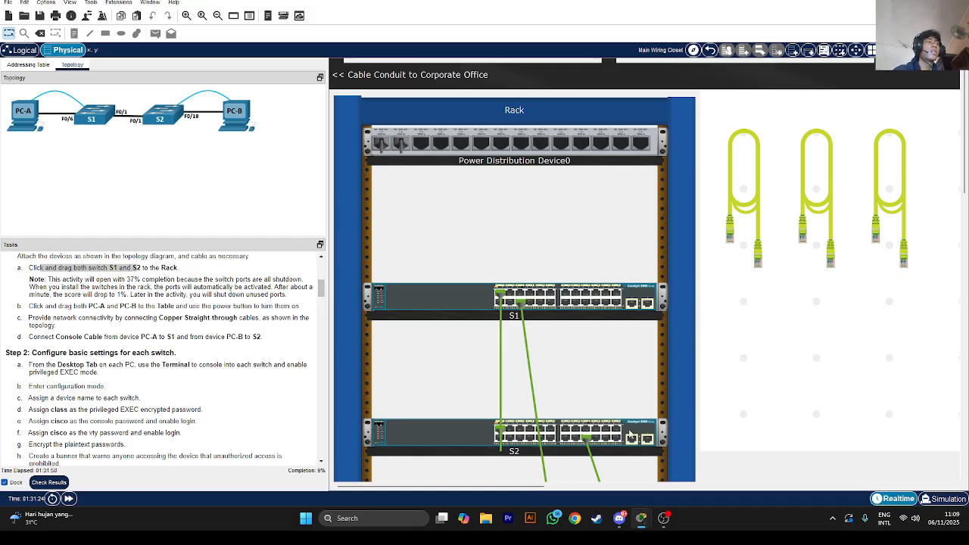
{"action": "left_click_drag", "start_coordinate": [443, 489], "coordinate": [672, 458]}
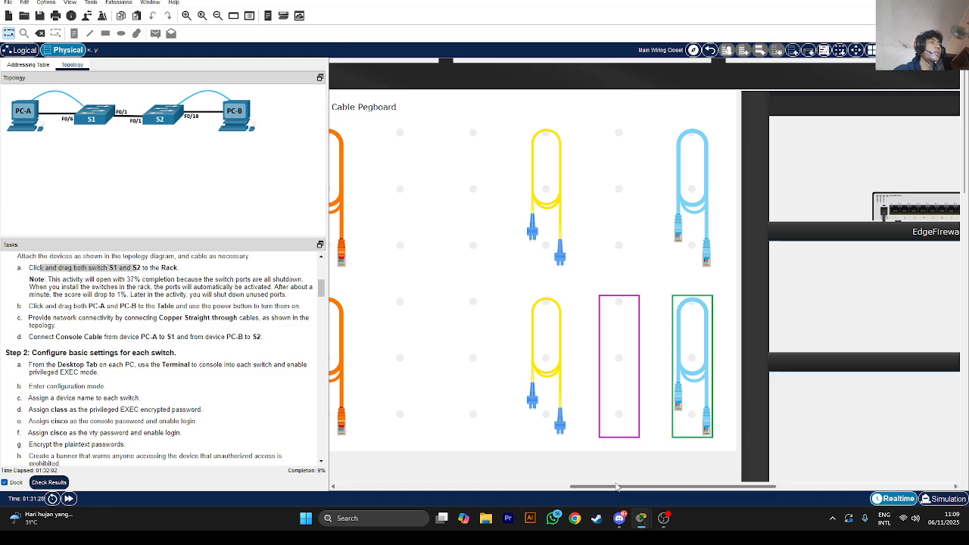
{"action": "left_click_drag", "start_coordinate": [613, 486], "coordinate": [374, 486]}
Run a console cable from S1's rear console port to PC-A's RS-232 port
{"action": "right_click", "coordinate": [634, 293]}
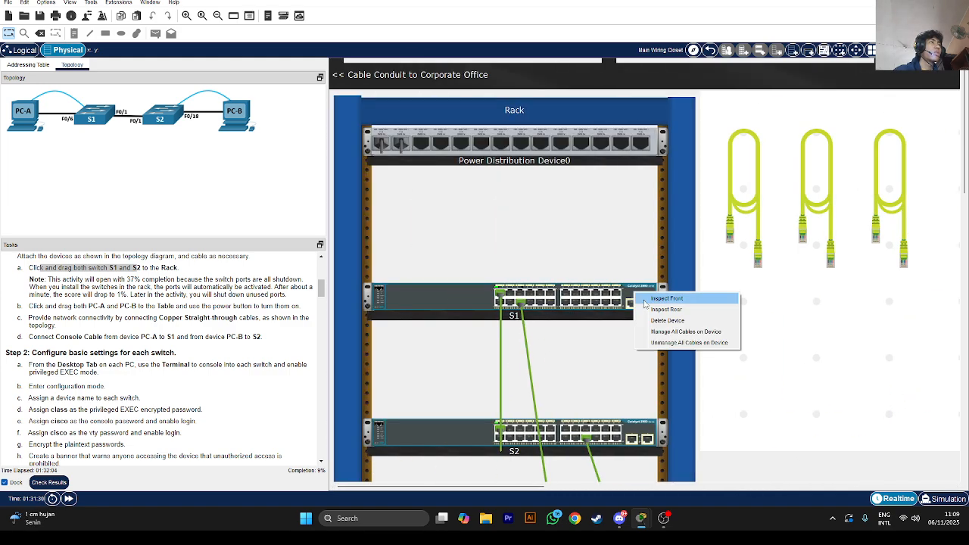
{"action": "left_click", "coordinate": [660, 310]}
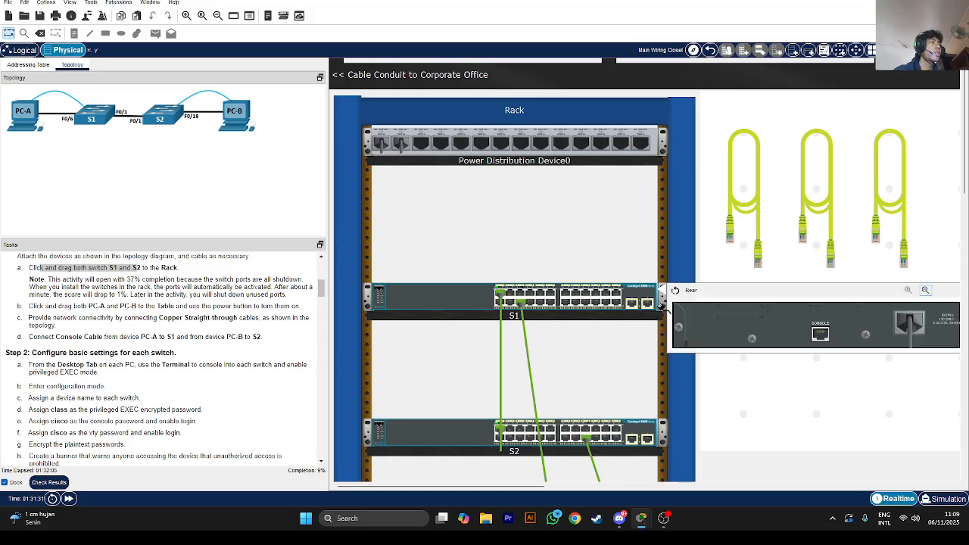
{"action": "left_click", "coordinate": [819, 334]}
{"action": "scroll", "coordinate": [777, 379], "scroll_direction": "down", "scroll_amount": 5}
{"action": "scroll", "coordinate": [777, 378], "scroll_direction": "down", "scroll_amount": 10}
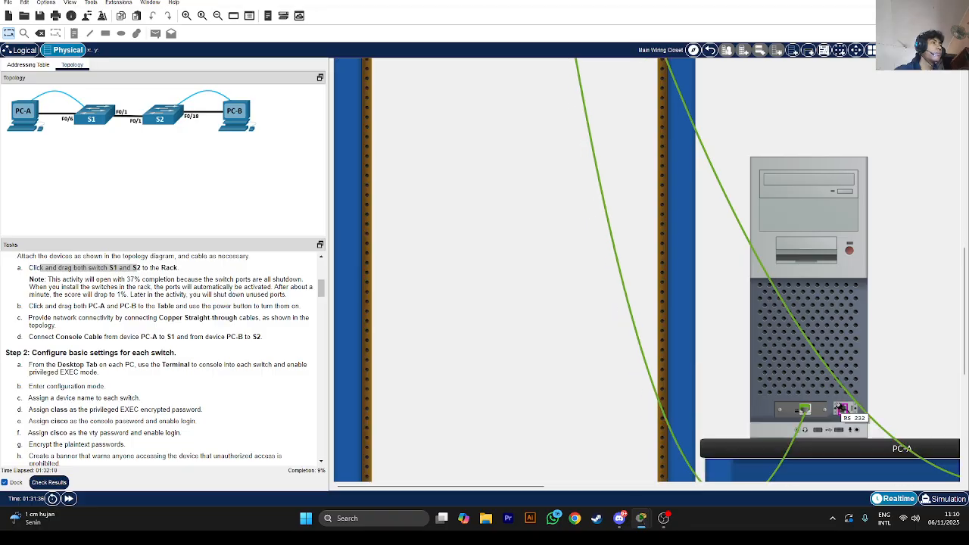
{"action": "left_click", "coordinate": [842, 409]}
Run a console cable from PC-B's RS-232 port to S2's rear console port
{"action": "left_click_drag", "start_coordinate": [543, 488], "coordinate": [691, 488]}
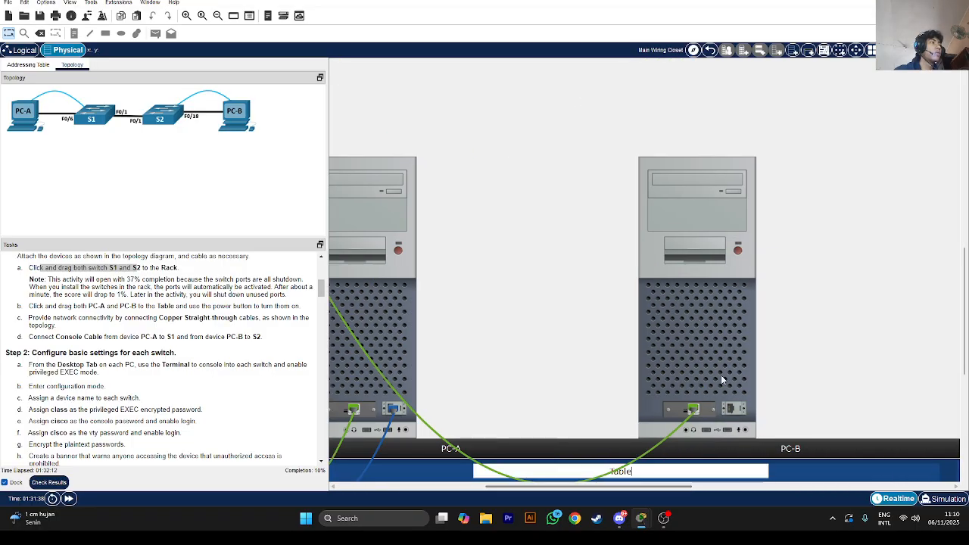
{"action": "scroll", "coordinate": [722, 379], "scroll_direction": "up", "scroll_amount": 10}
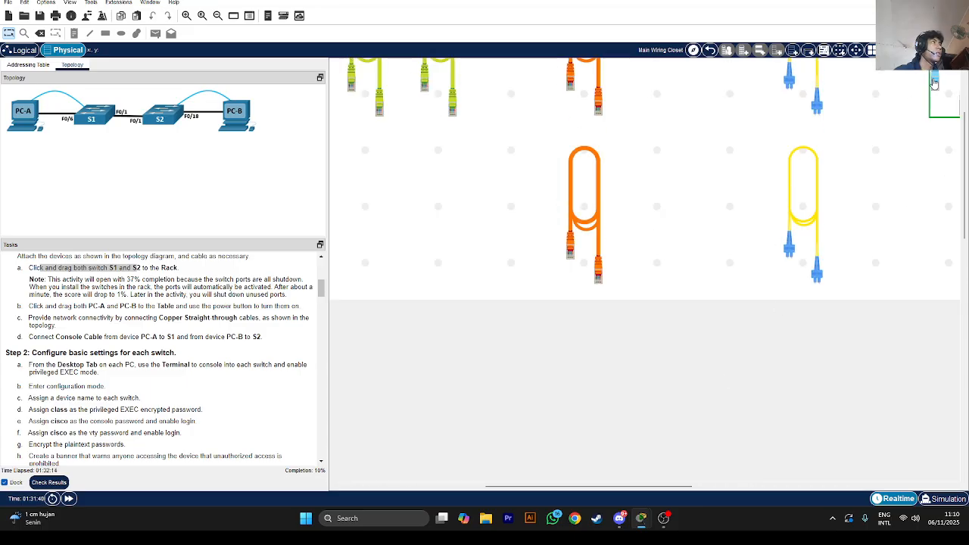
{"action": "scroll", "coordinate": [654, 460], "scroll_direction": "down", "scroll_amount": 10}
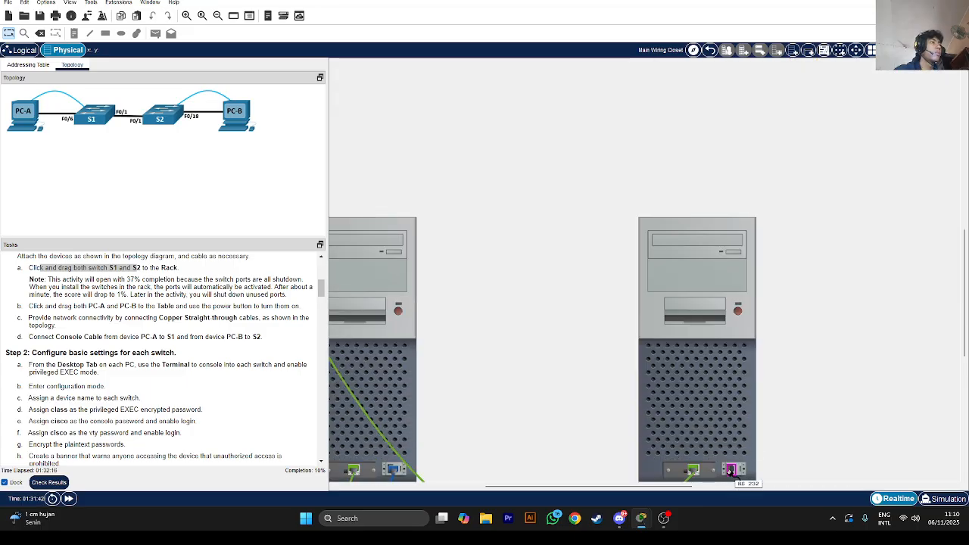
{"action": "left_click", "coordinate": [732, 469]}
{"action": "scroll", "coordinate": [423, 451], "scroll_direction": "up", "scroll_amount": 5}
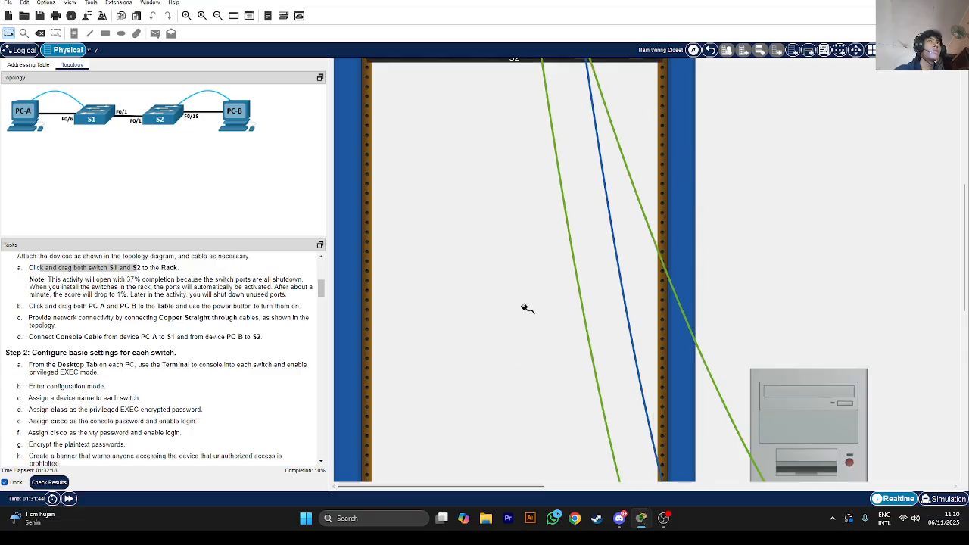
{"action": "right_click", "coordinate": [634, 307]}
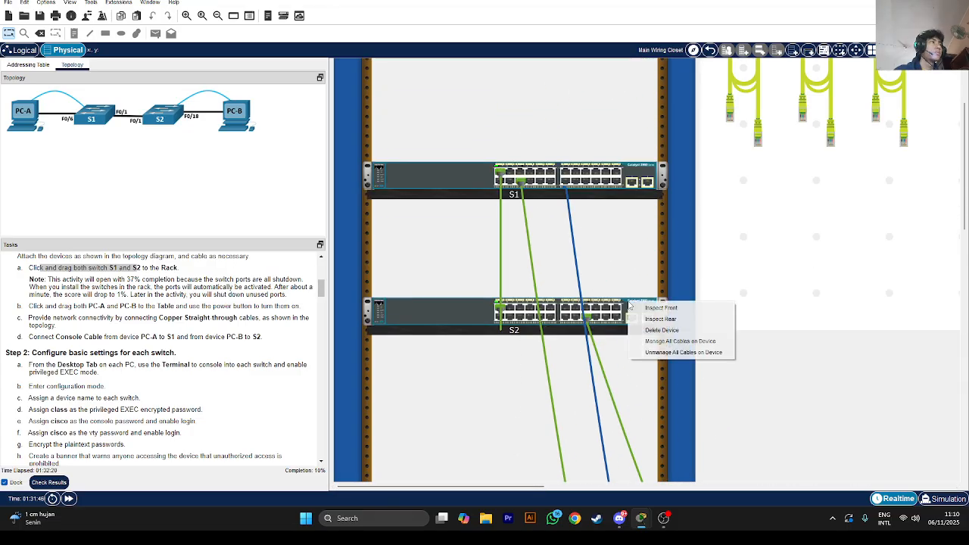
{"action": "left_click", "coordinate": [656, 305]}
{"action": "right_click", "coordinate": [656, 319]}
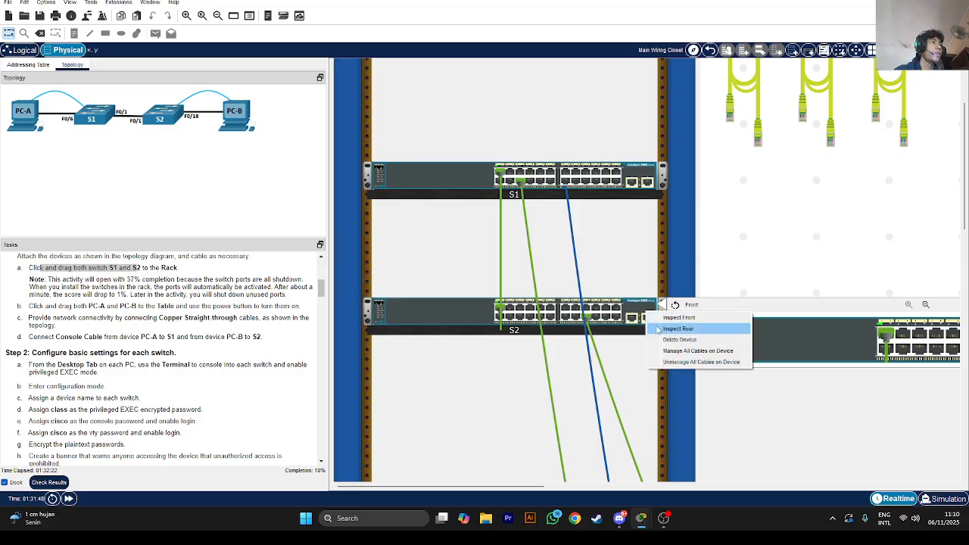
{"action": "left_click", "coordinate": [677, 328]}
{"action": "left_click", "coordinate": [820, 349]}
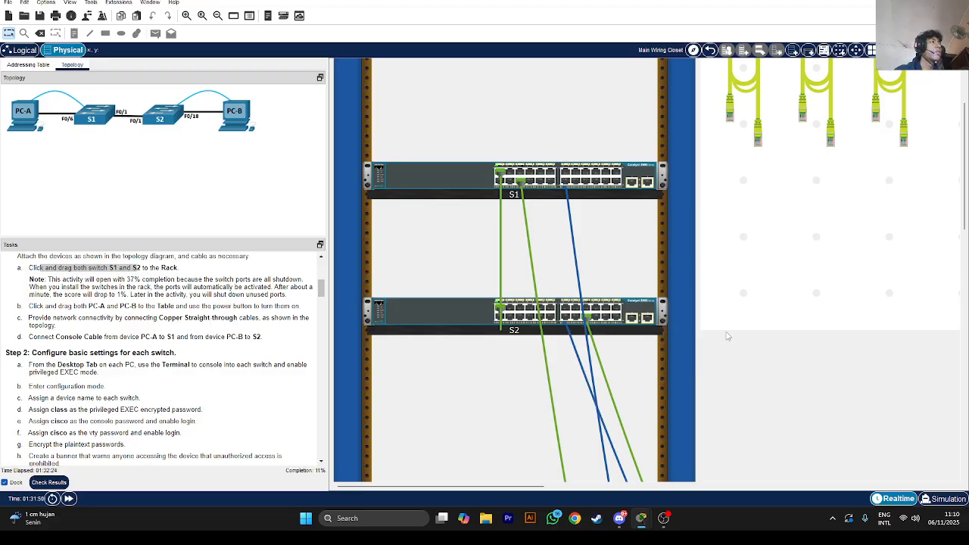
Zoom out to the whole room and show the Assessment Items in Check Results
{"action": "left_click", "coordinate": [187, 15]}
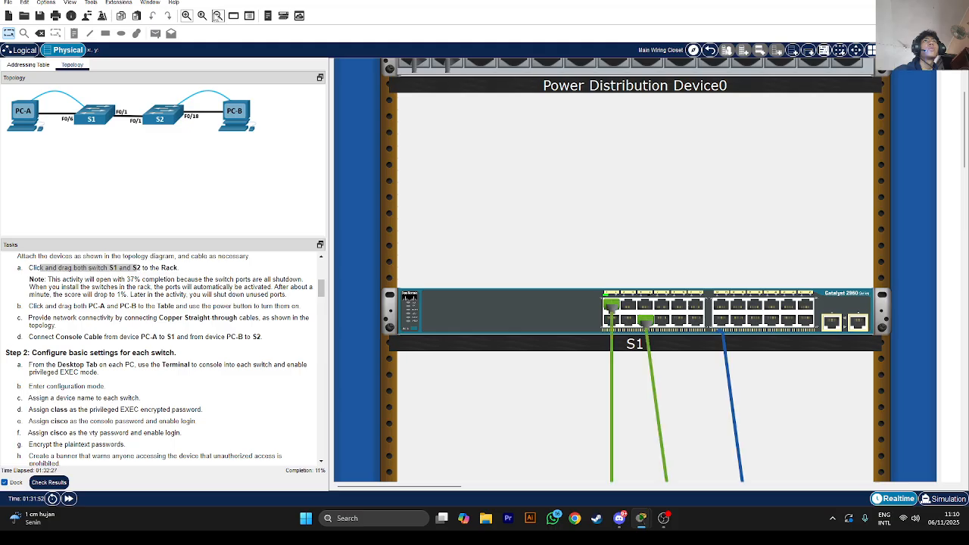
{"action": "left_click", "coordinate": [216, 15]}
{"action": "left_click", "coordinate": [217, 15]}
{"action": "left_click", "coordinate": [217, 15]}
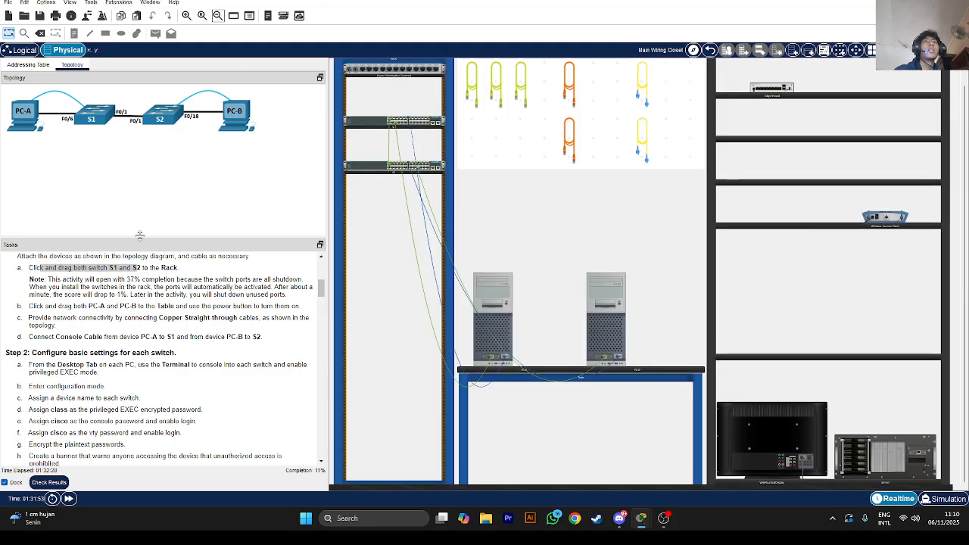
{"action": "scroll", "coordinate": [140, 237], "scroll_direction": "down", "scroll_amount": 1}
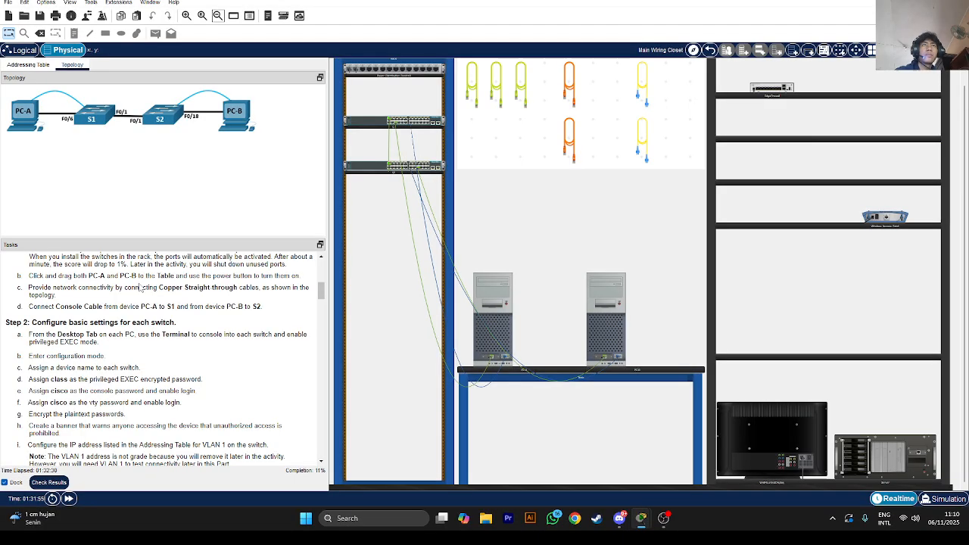
{"action": "scroll", "coordinate": [140, 288], "scroll_direction": "up", "scroll_amount": 2}
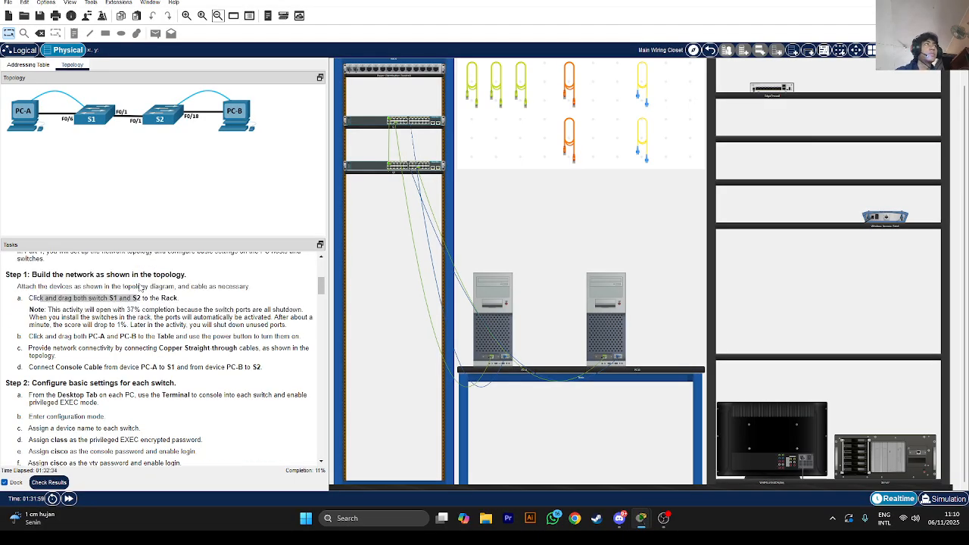
{"action": "scroll", "coordinate": [87, 366], "scroll_direction": "down", "scroll_amount": 1}
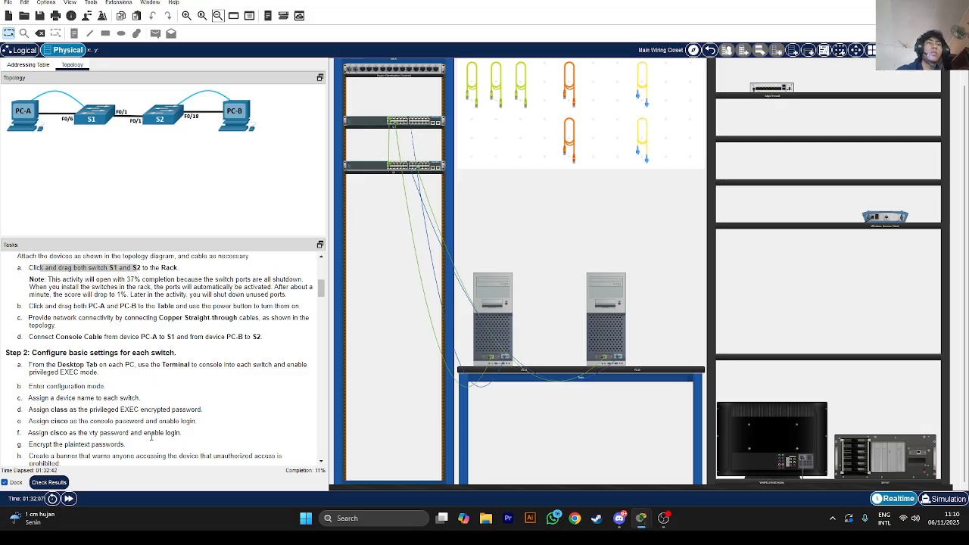
{"action": "left_click", "coordinate": [48, 483]}
{"action": "left_click", "coordinate": [88, 59]}
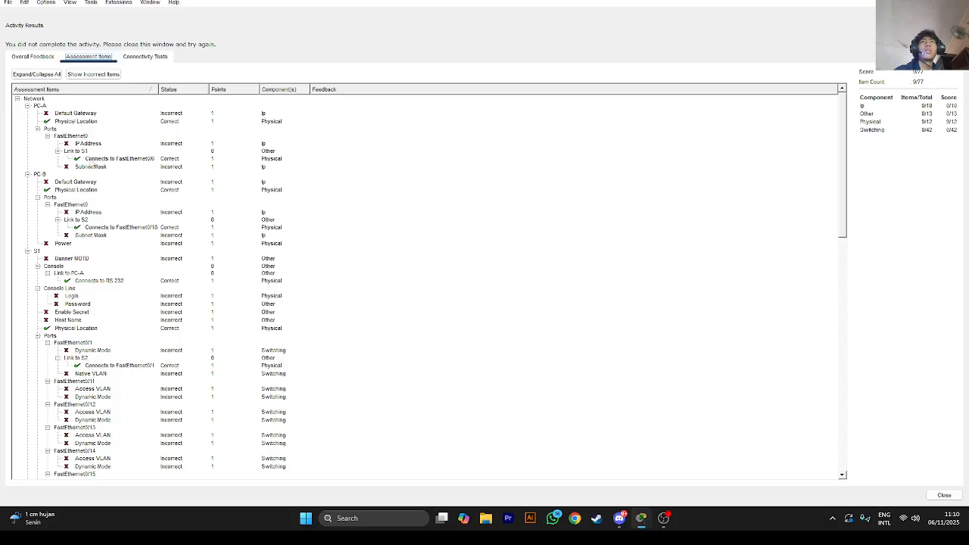
Inspect the failing PC-A, PC-B and S1 items, including the F0/18 link, then close Activity Results
{"action": "left_click", "coordinate": [91, 165]}
{"action": "left_click", "coordinate": [72, 190]}
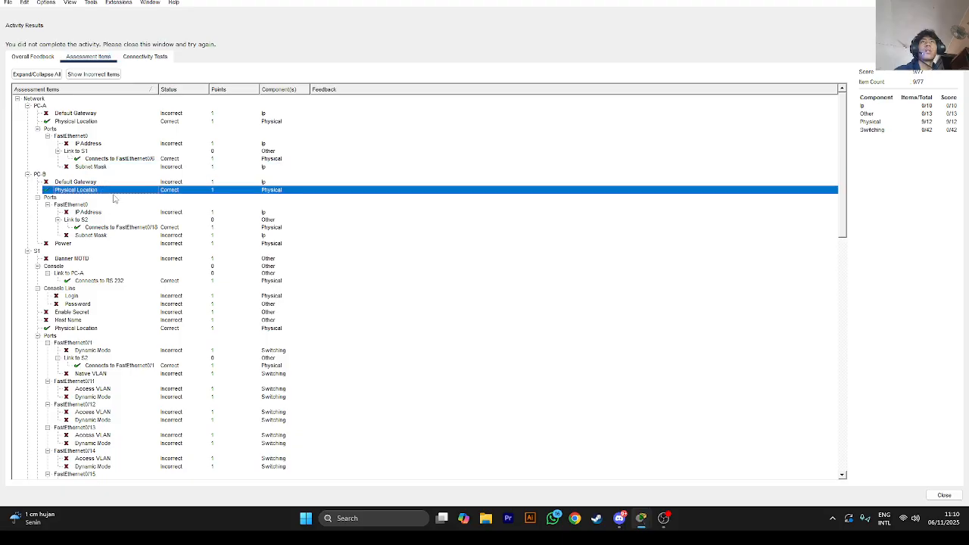
{"action": "left_click", "coordinate": [105, 227]}
{"action": "scroll", "coordinate": [121, 240], "scroll_direction": "down", "scroll_amount": 4}
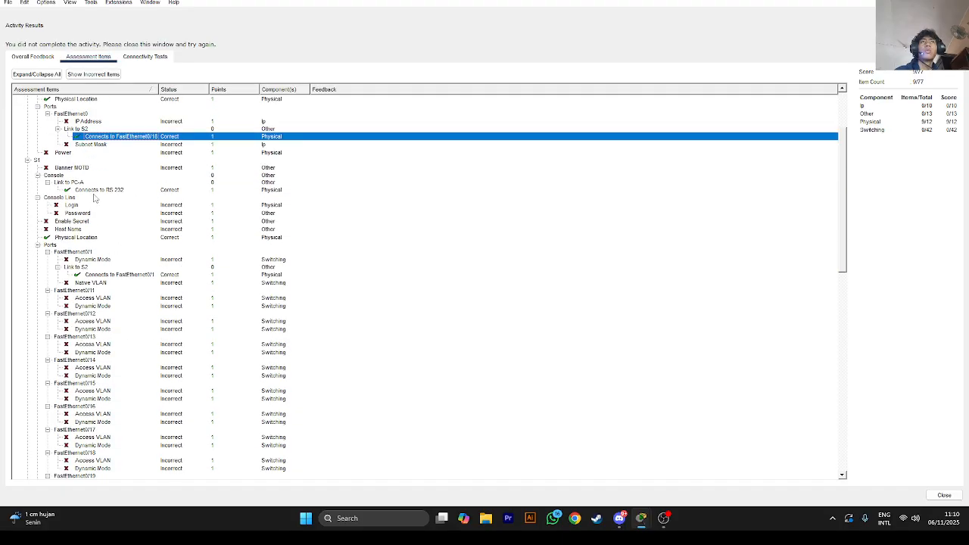
{"action": "left_click", "coordinate": [98, 190]}
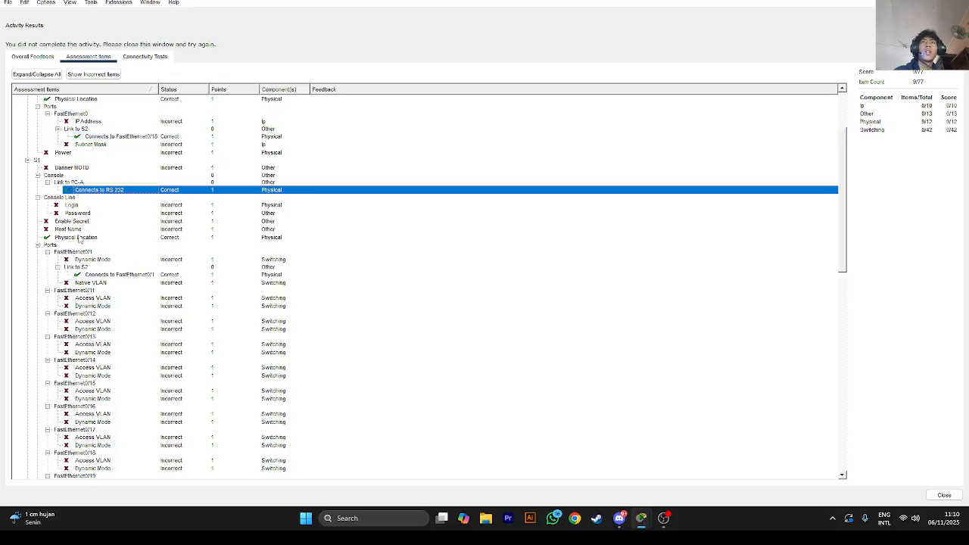
{"action": "left_click", "coordinate": [81, 237]}
{"action": "scroll", "coordinate": [122, 244], "scroll_direction": "down", "scroll_amount": 3}
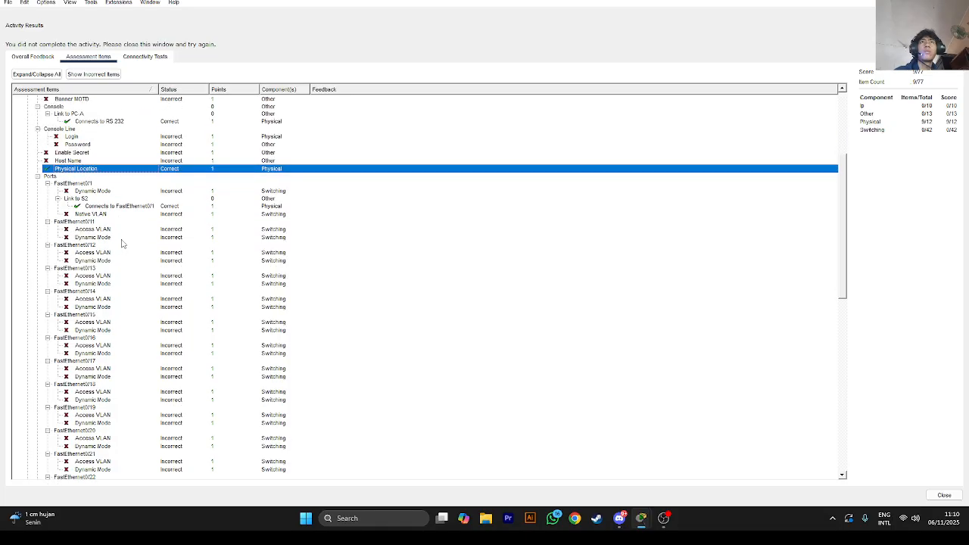
{"action": "scroll", "coordinate": [122, 240], "scroll_direction": "down", "scroll_amount": 3}
{"action": "scroll", "coordinate": [121, 237], "scroll_direction": "up", "scroll_amount": 3}
{"action": "scroll", "coordinate": [121, 240], "scroll_direction": "down", "scroll_amount": 20}
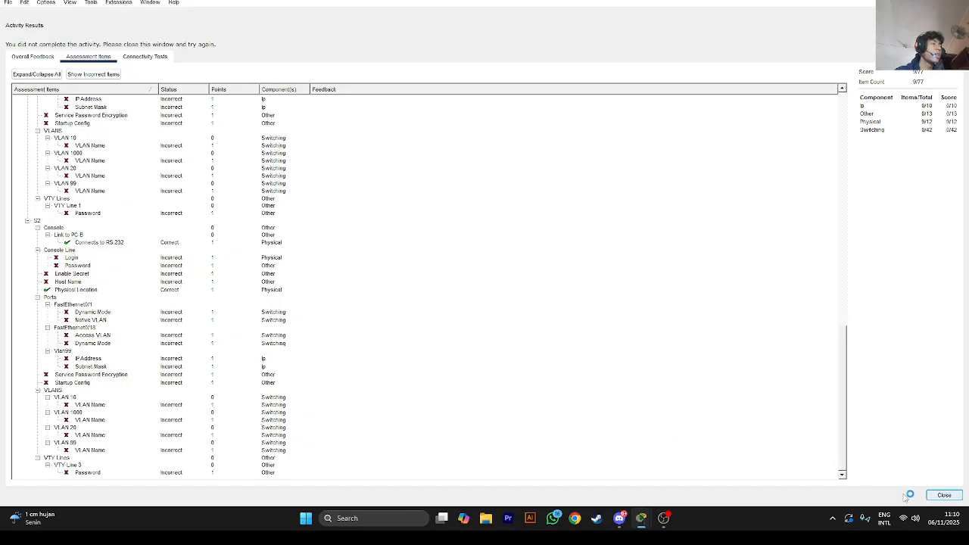
{"action": "left_click", "coordinate": [939, 495]}
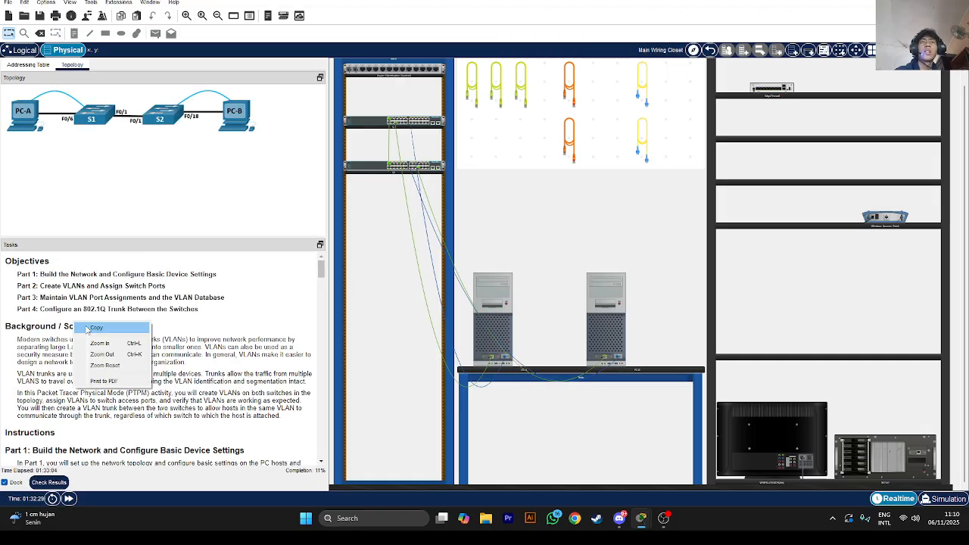
Start PC-A's Desktop Terminal with default settings and wake the console to the Switch> prompt
{"action": "scroll", "coordinate": [90, 333], "scroll_direction": "down", "scroll_amount": 10}
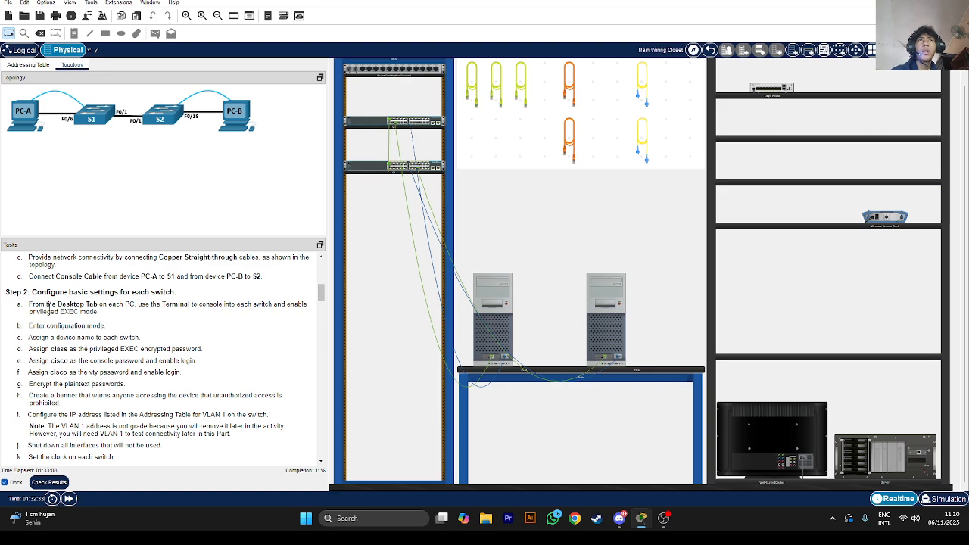
{"action": "left_click", "coordinate": [503, 327]}
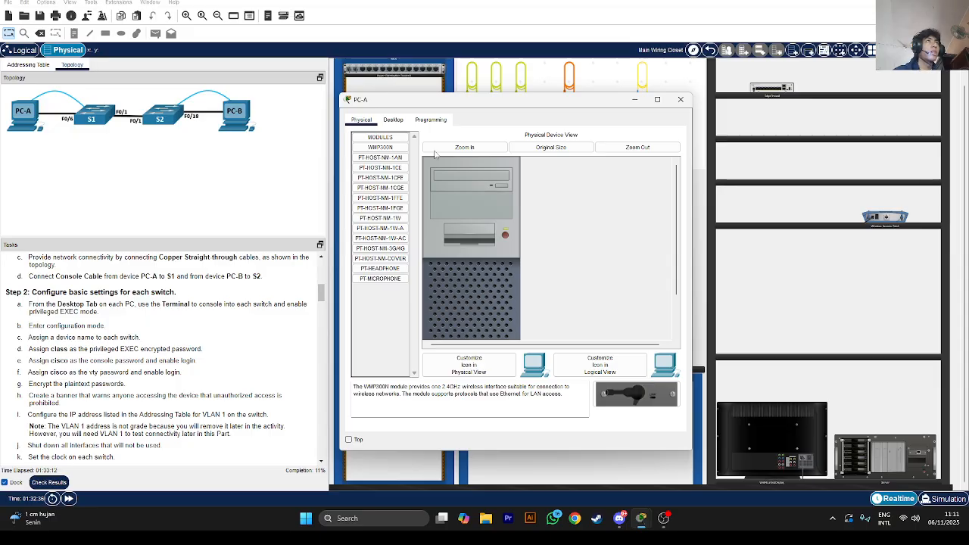
{"action": "left_click", "coordinate": [393, 121]}
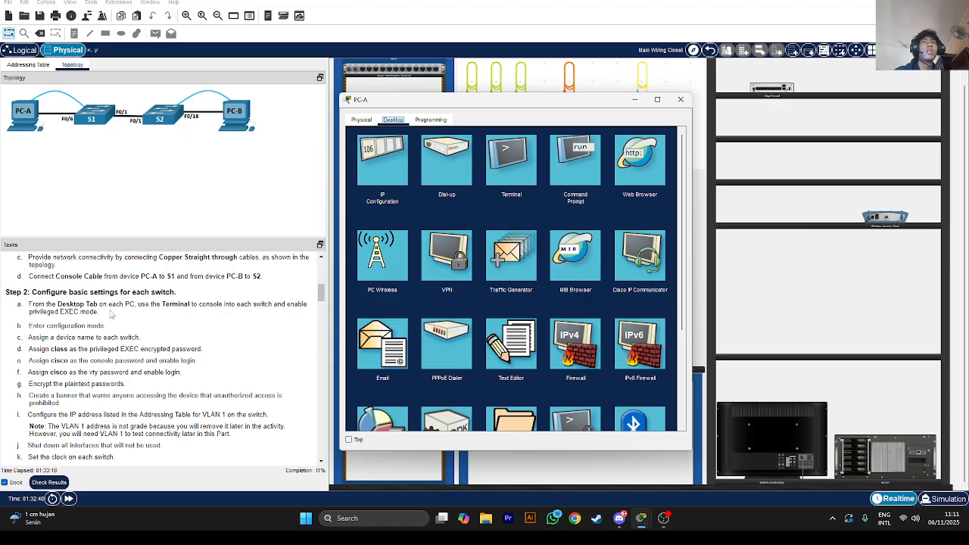
{"action": "left_click", "coordinate": [511, 170]}
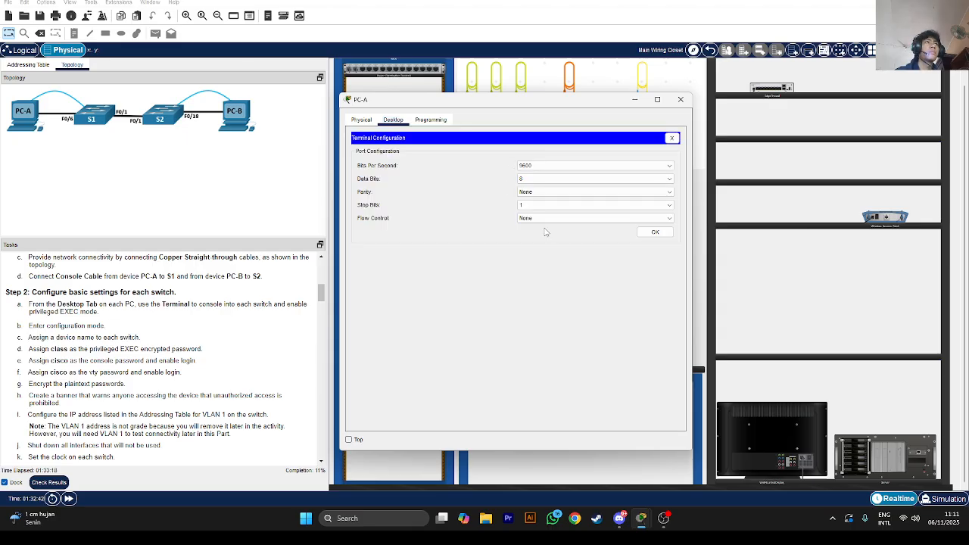
{"action": "left_click", "coordinate": [645, 232]}
{"action": "key", "text": "Return"}
{"action": "key", "text": "Return"}
{"action": "key", "text": "Return"}
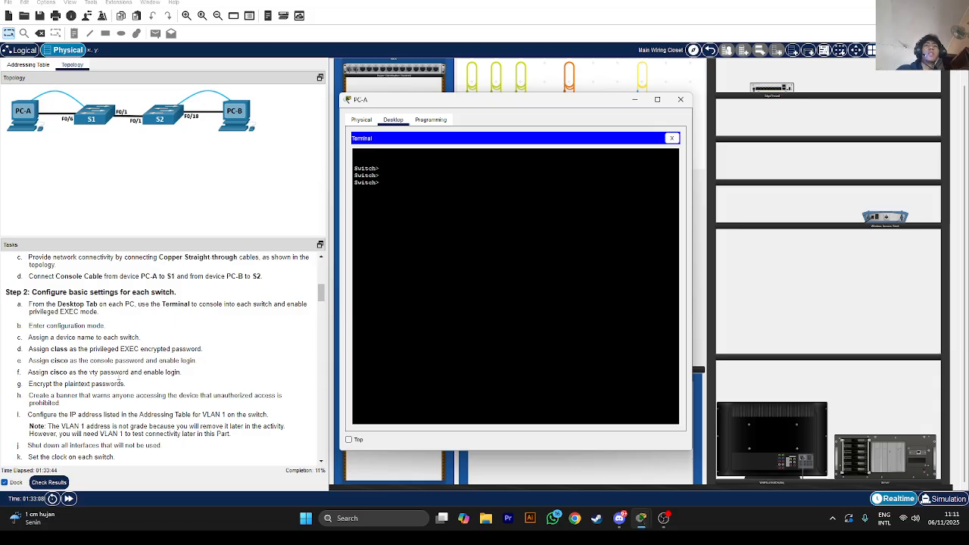
{"action": "scroll", "coordinate": [118, 376], "scroll_direction": "down", "scroll_amount": 1}
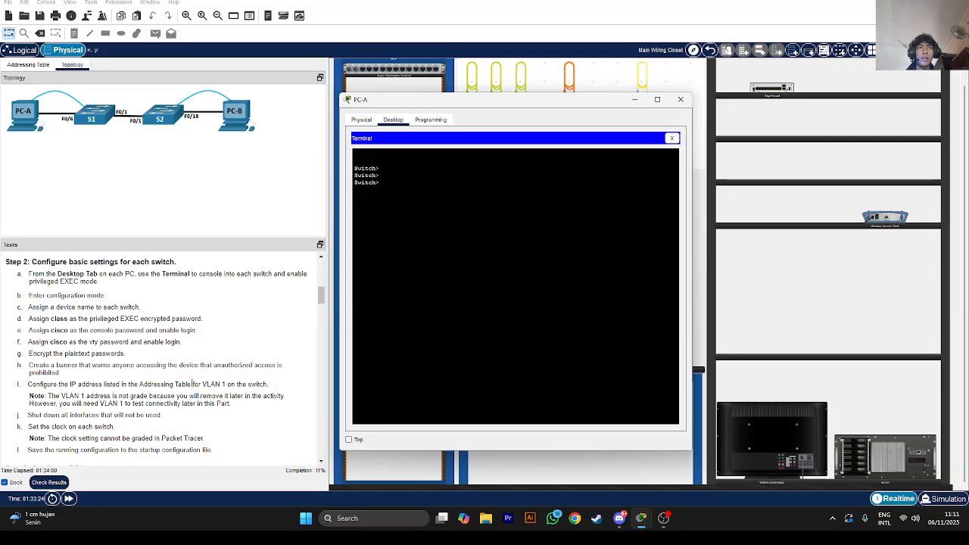
Check the addressing table again, then return to PC-A's terminal session with the switch
{"action": "left_click", "coordinate": [38, 67]}
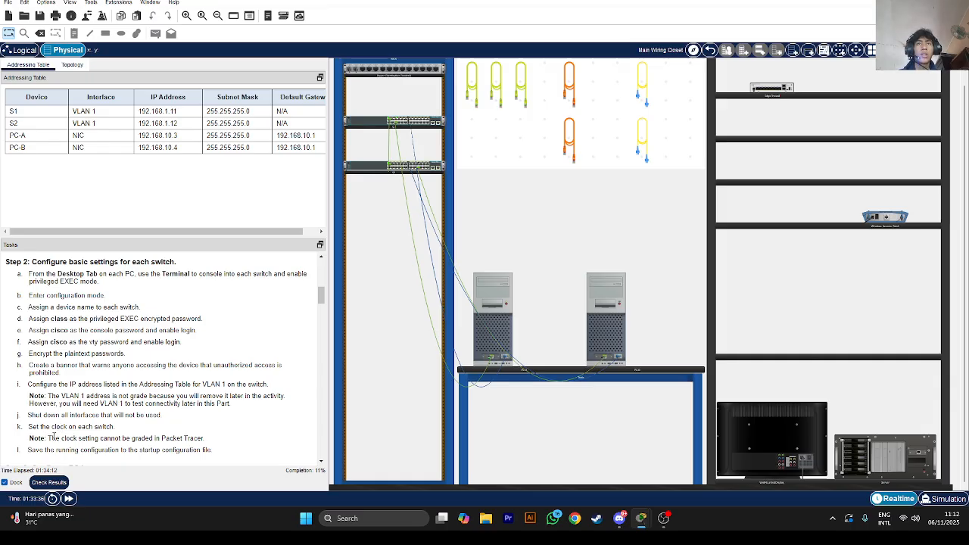
{"action": "left_click_drag", "start_coordinate": [54, 437], "coordinate": [133, 438]}
{"action": "left_click_drag", "start_coordinate": [193, 439], "coordinate": [196, 439]}
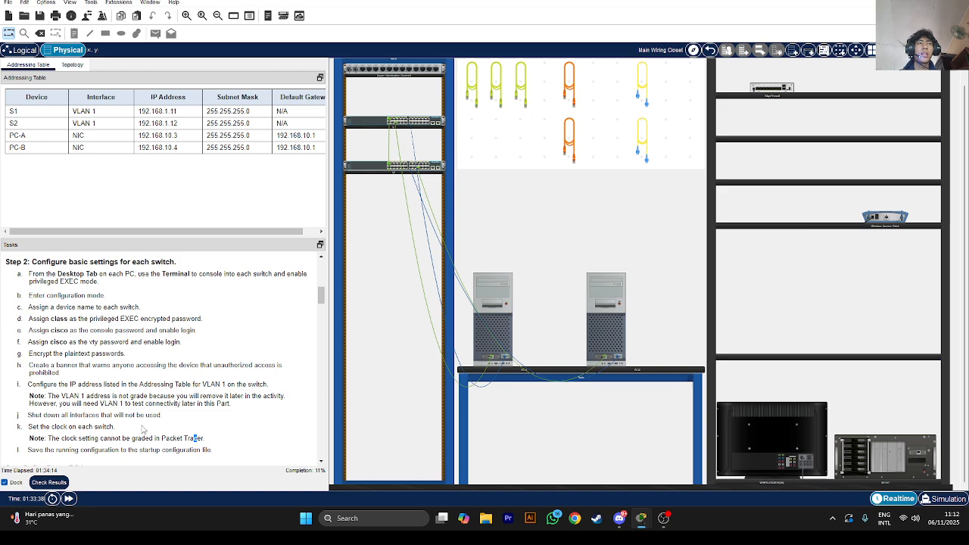
{"action": "scroll", "coordinate": [143, 429], "scroll_direction": "down", "scroll_amount": 2}
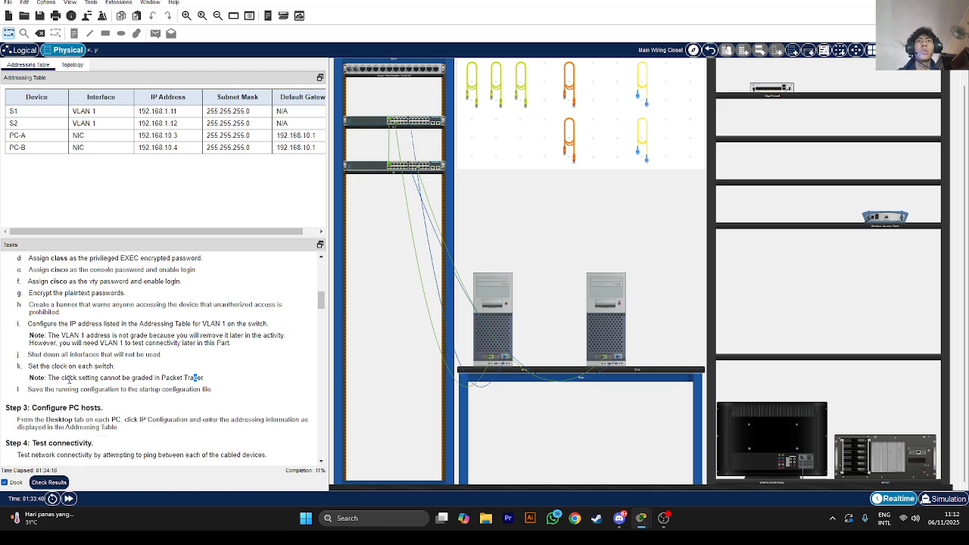
{"action": "scroll", "coordinate": [69, 381], "scroll_direction": "up", "scroll_amount": 1}
{"action": "scroll", "coordinate": [61, 386], "scroll_direction": "down", "scroll_amount": 1}
{"action": "left_click_drag", "start_coordinate": [35, 389], "coordinate": [40, 389]}
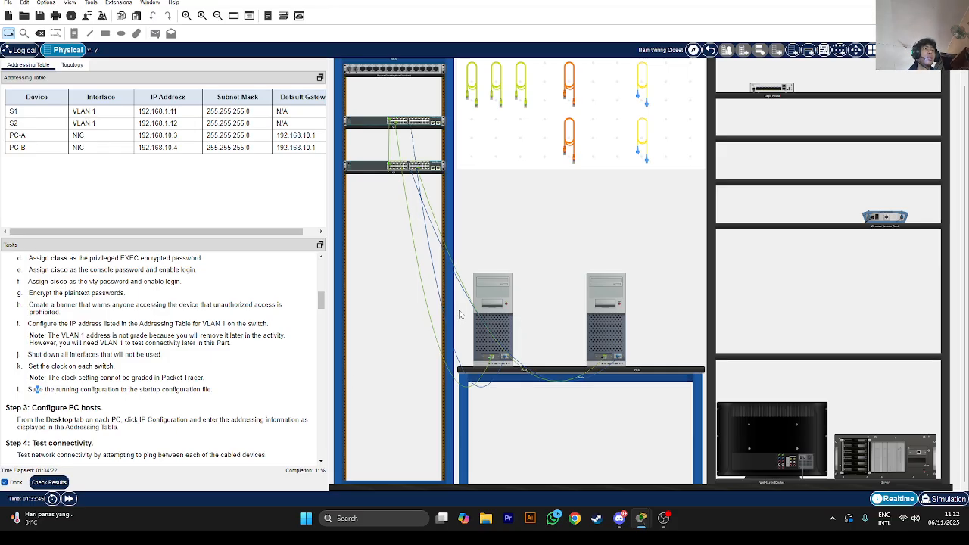
{"action": "left_click", "coordinate": [478, 343]}
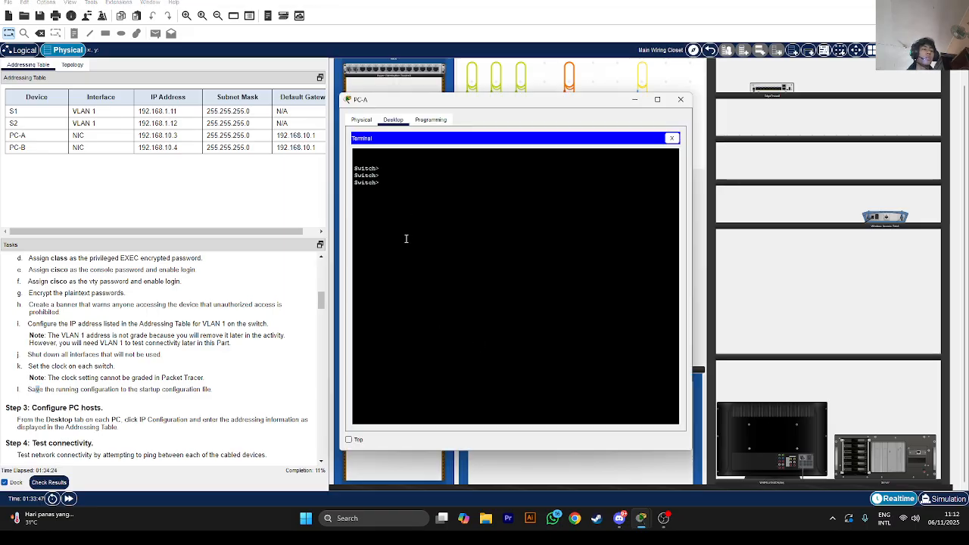
Enter configuration mode, set hostname S1 and set the privileged EXEC enable secret
{"action": "key", "text": "Return"}
{"action": "key", "text": "Return"}
{"action": "key", "text": "Return"}
{"action": "type", "text": "en"}
{"action": "key", "text": "Return"}
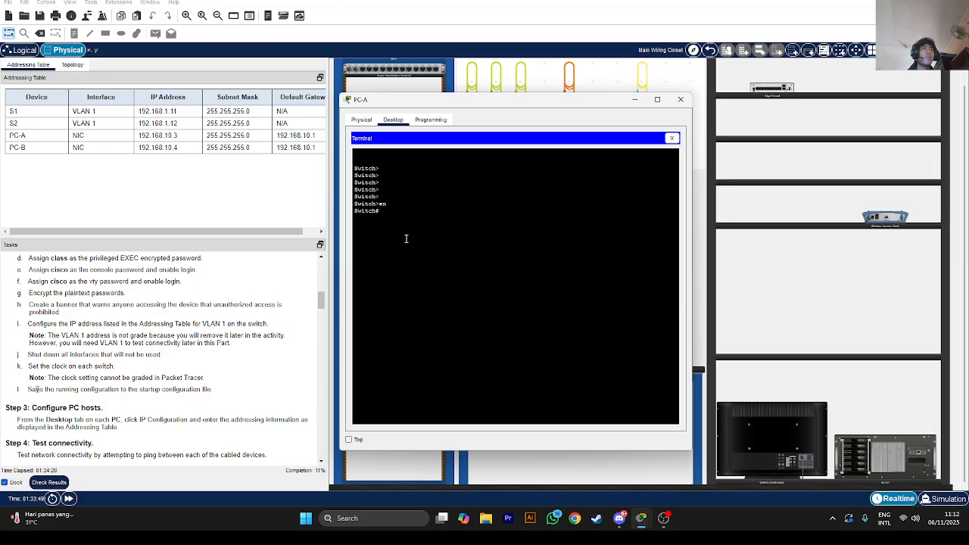
{"action": "type", "text": "config"}
{"action": "key", "text": "Return"}
{"action": "key", "text": "Return"}
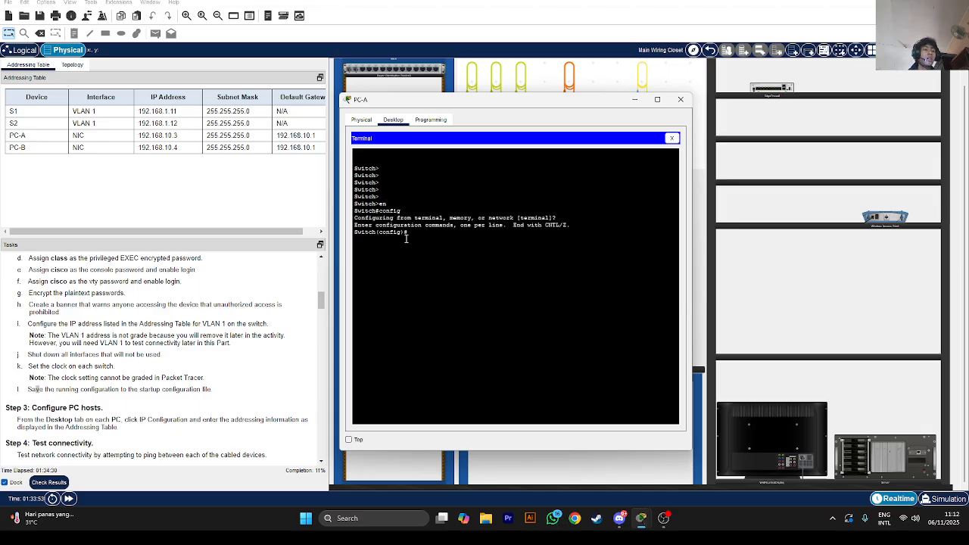
{"action": "type", "text": "hostname S1"}
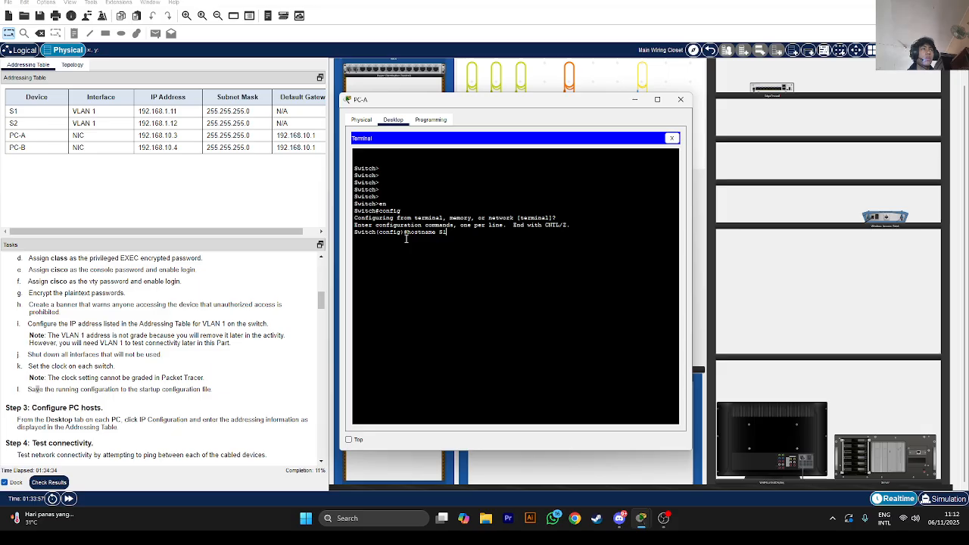
{"action": "key", "text": "Return"}
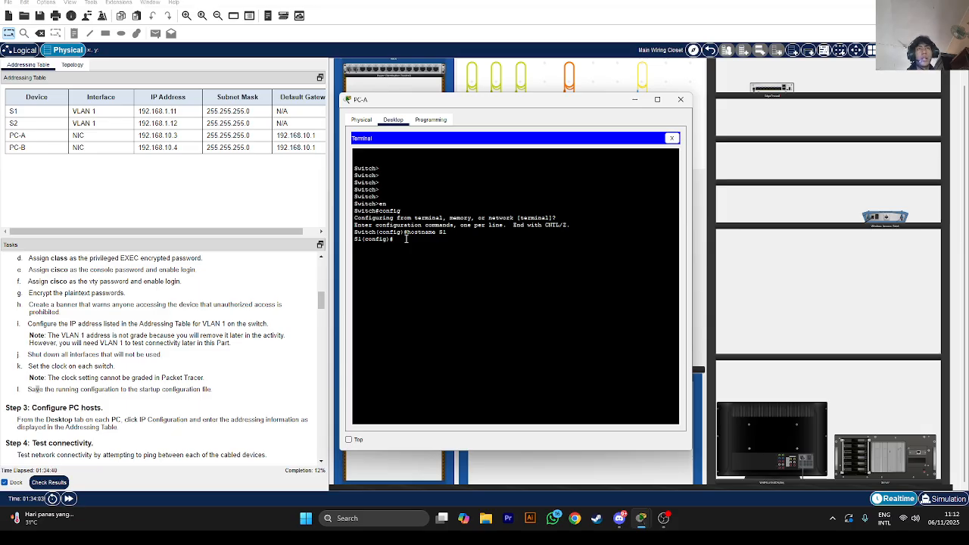
{"action": "scroll", "coordinate": [162, 356], "scroll_direction": "up", "scroll_amount": 3}
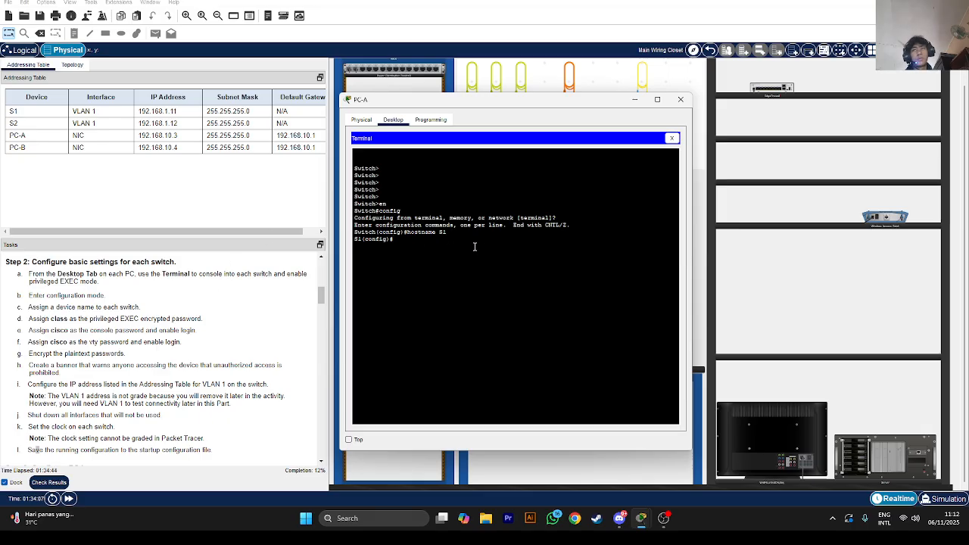
{"action": "type", "text": "se"}
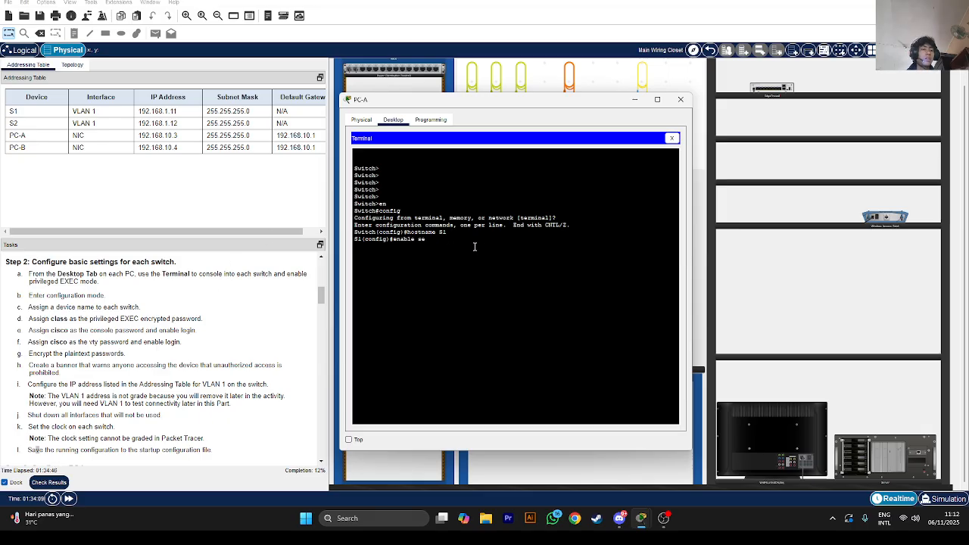
{"action": "type", "text": "cret class"}
{"action": "key", "text": "Return"}
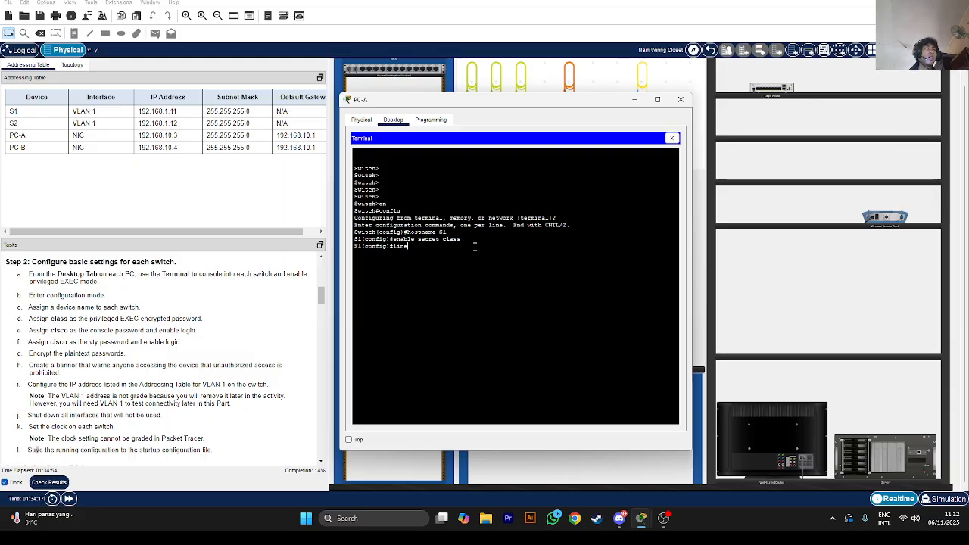
Set a console 0 line password and require login on it
{"action": "type", "text": "line console"}
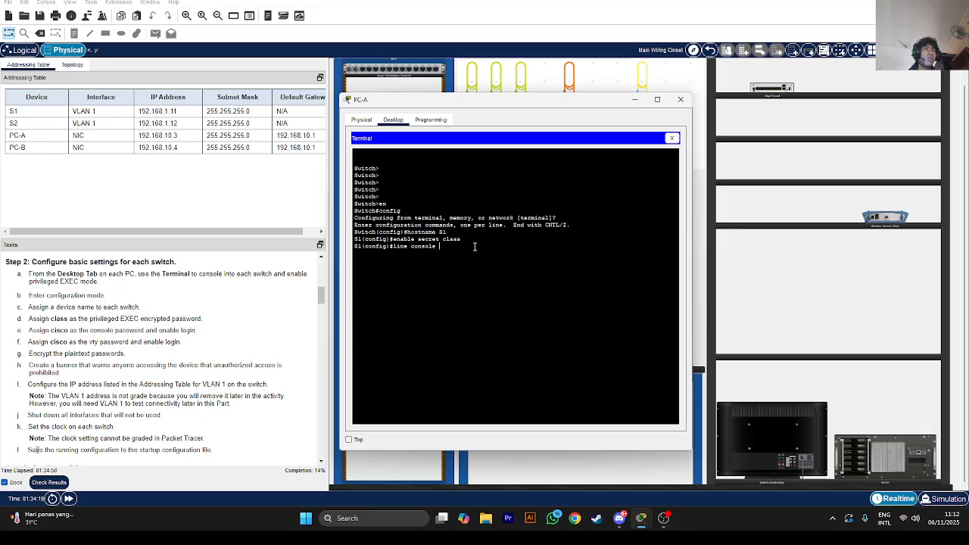
{"action": "type", "text": " 0"}
{"action": "key", "text": "Return"}
{"action": "type", "text": "e)#e"}
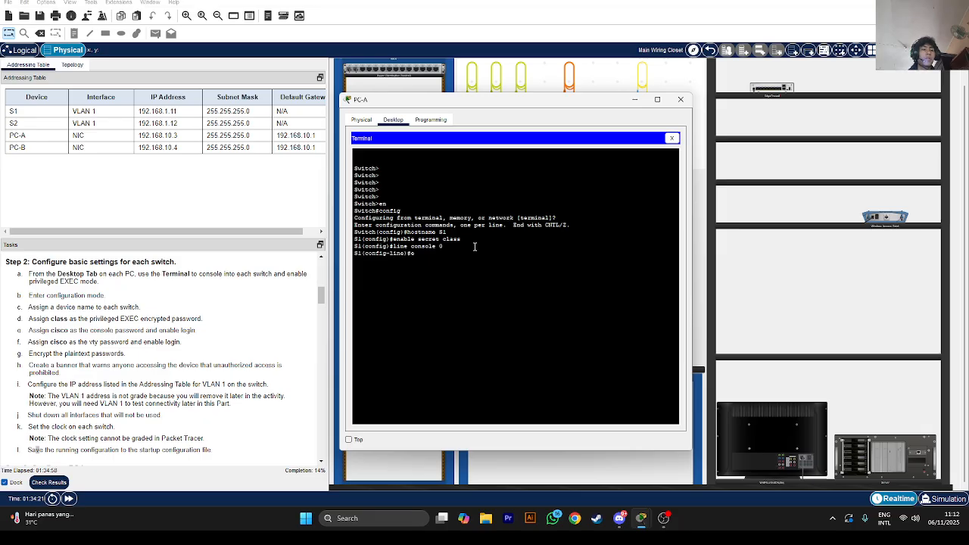
{"action": "type", "text": "nable pass"}
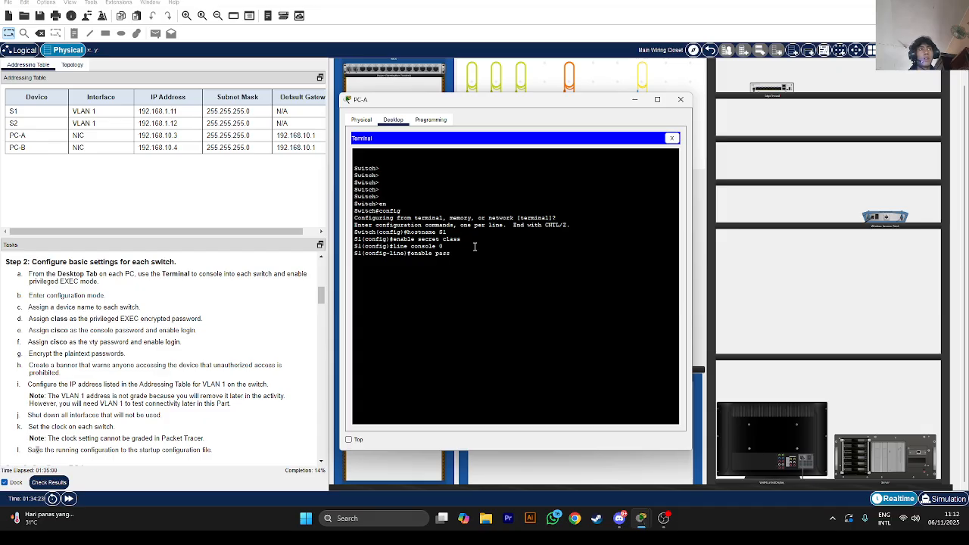
{"action": "type", "text": "word"}
{"action": "key", "text": "BackSpace"}
{"action": "key", "text": "BackSpace"}
{"action": "key", "text": "BackSpace"}
{"action": "key", "text": "BackSpace"}
{"action": "key", "text": "BackSpace"}
{"action": "key", "text": "BackSpace"}
{"action": "key", "text": "BackSpace"}
{"action": "key", "text": "BackSpace"}
{"action": "key", "text": "BackSpace"}
{"action": "key", "text": "BackSpace"}
{"action": "key", "text": "BackSpace"}
{"action": "key", "text": "BackSpace"}
{"action": "key", "text": "BackSpace"}
{"action": "key", "text": "BackSpace"}
{"action": "key", "text": "BackSpace"}
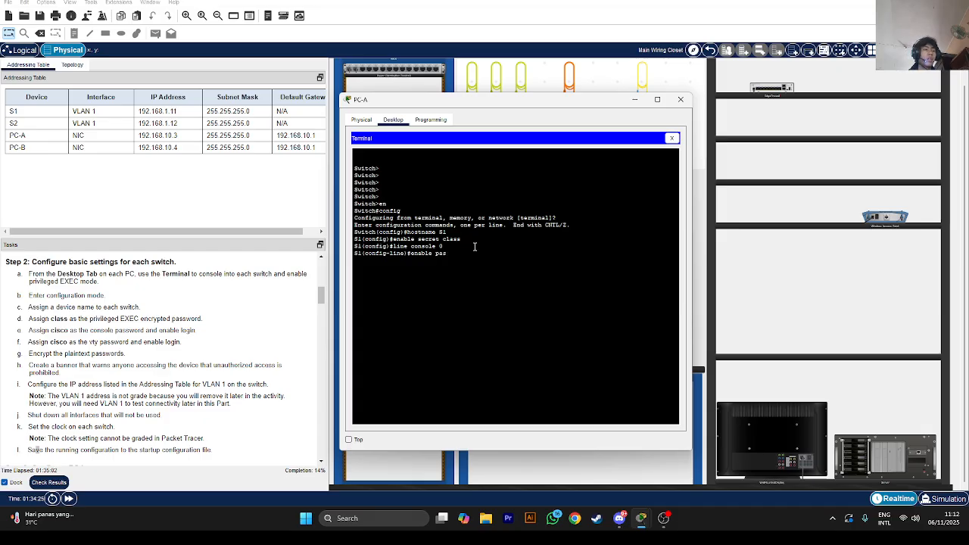
{"action": "type", "text": "pass"}
{"action": "key", "text": "Tab"}
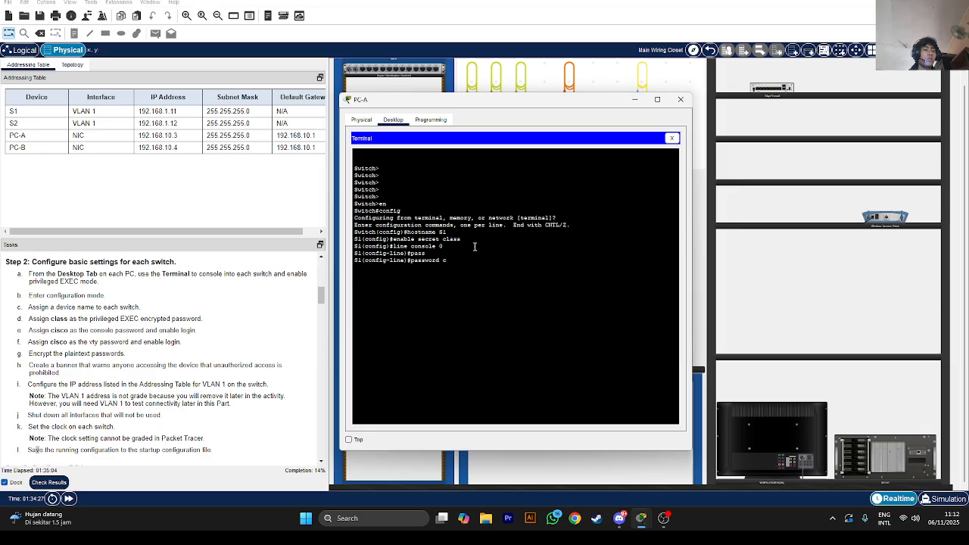
{"action": "type", "text": "cisco"}
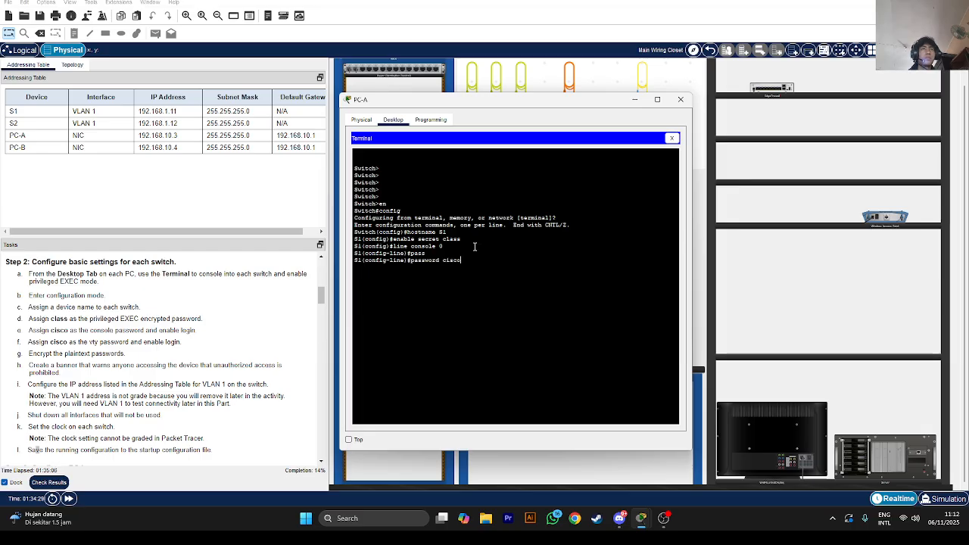
{"action": "key", "text": "Return"}
{"action": "type", "text": "line)#l"}
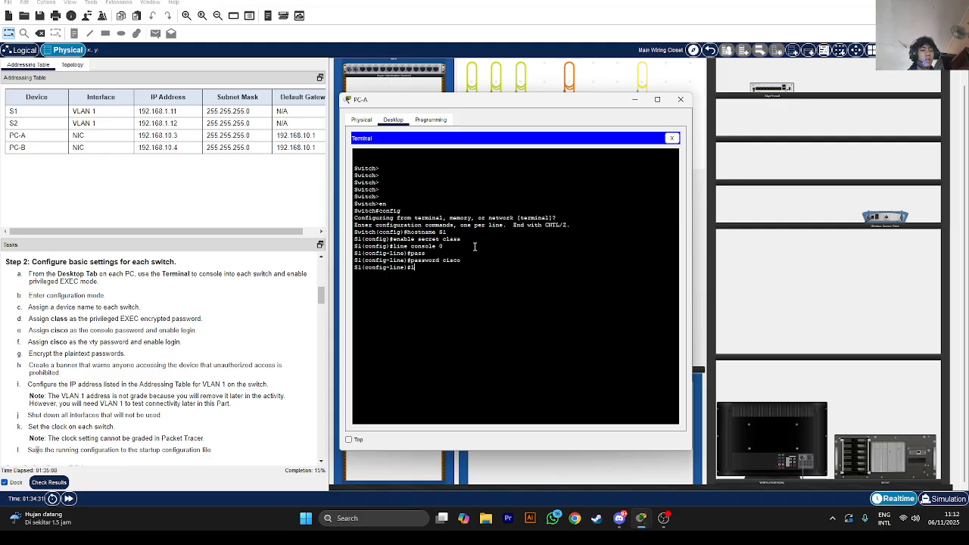
{"action": "type", "text": "ogin"}
{"action": "key", "text": "Return"}
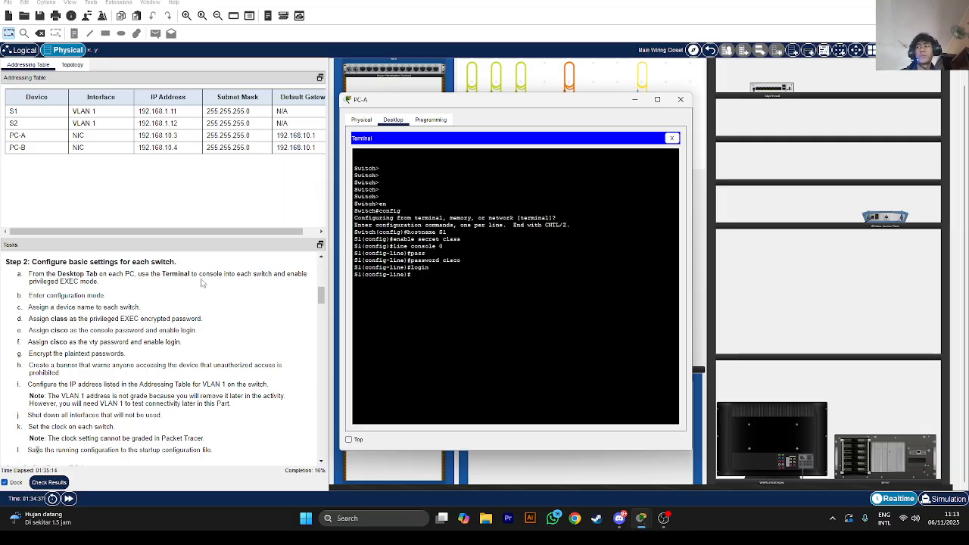
Set a password with login on vty lines 0 4, then return to privileged EXEC
{"action": "type", "text": "line vty 0 4"}
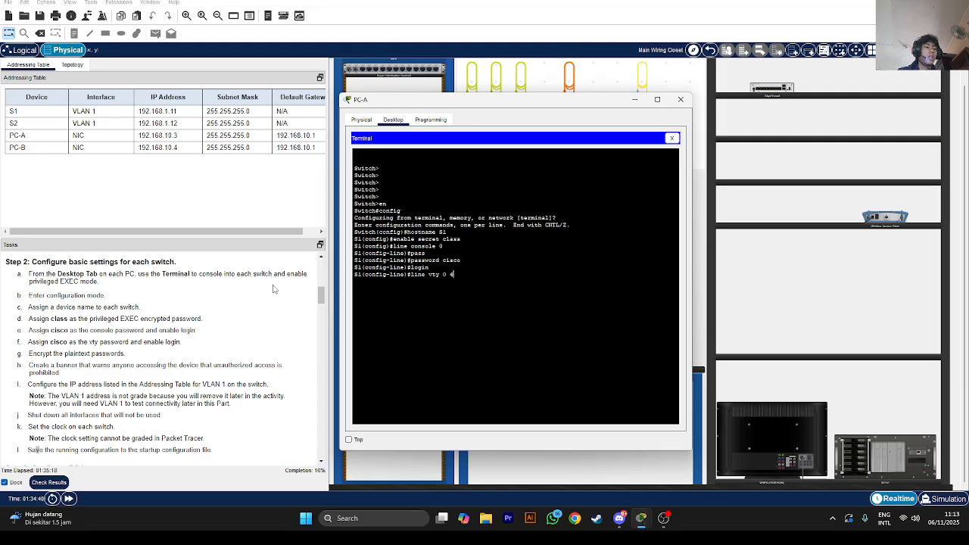
{"action": "key", "text": "Return"}
{"action": "type", "text": "password cisco"}
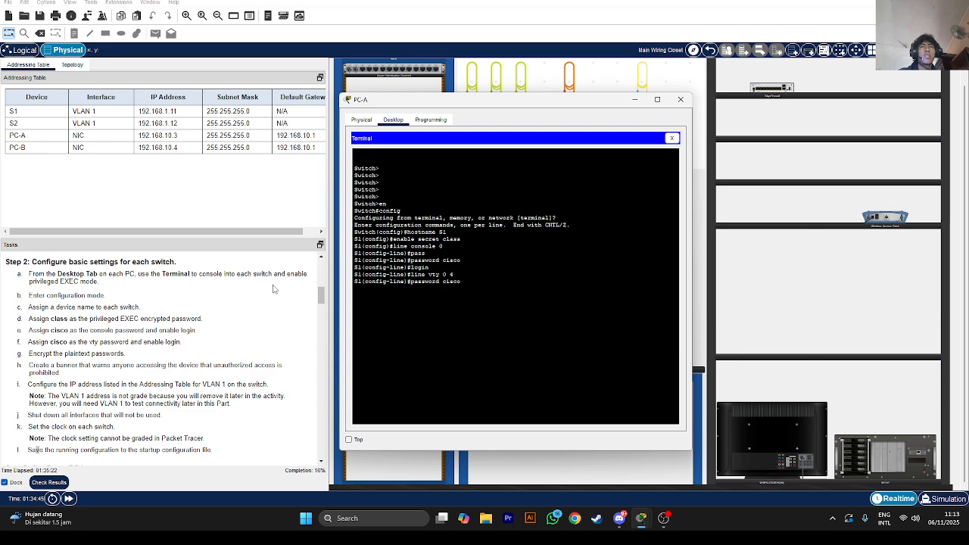
{"action": "key", "text": "Return"}
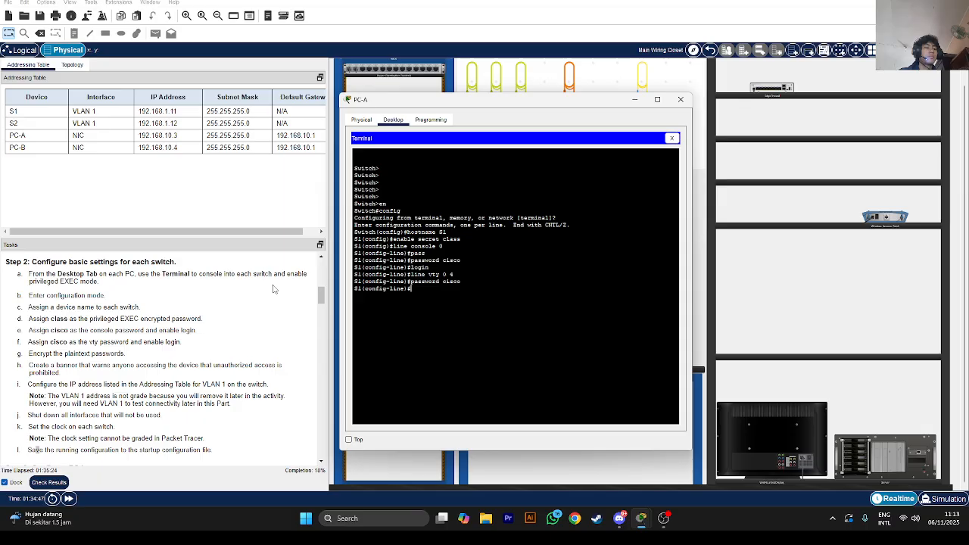
{"action": "type", "text": "login"}
{"action": "key", "text": "Return"}
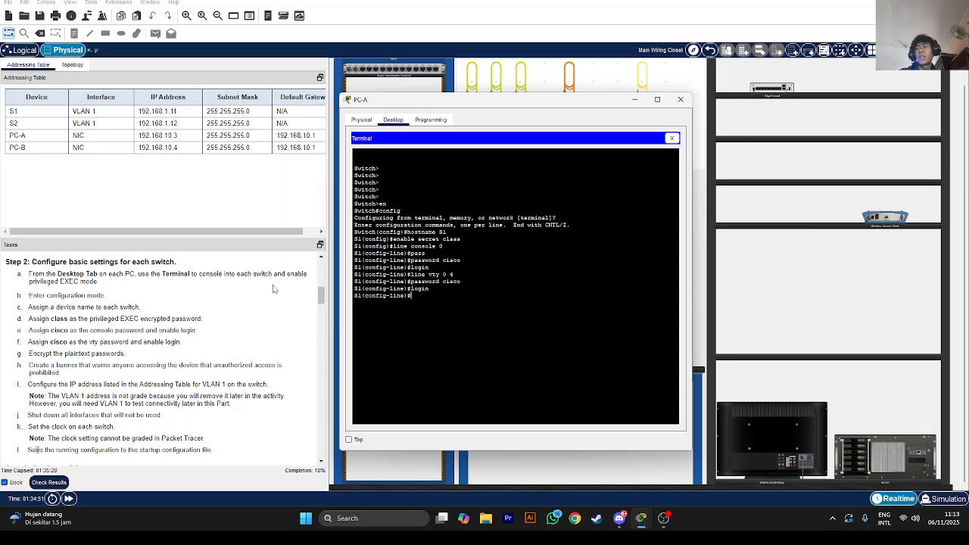
{"action": "type", "text": "exit"}
{"action": "key", "text": "Return"}
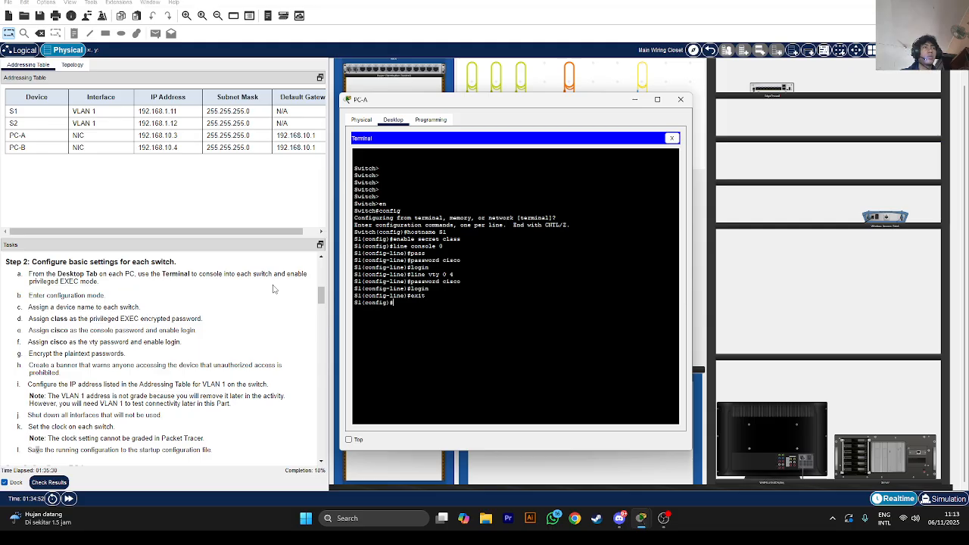
{"action": "type", "text": "end"}
{"action": "key", "text": "Return"}
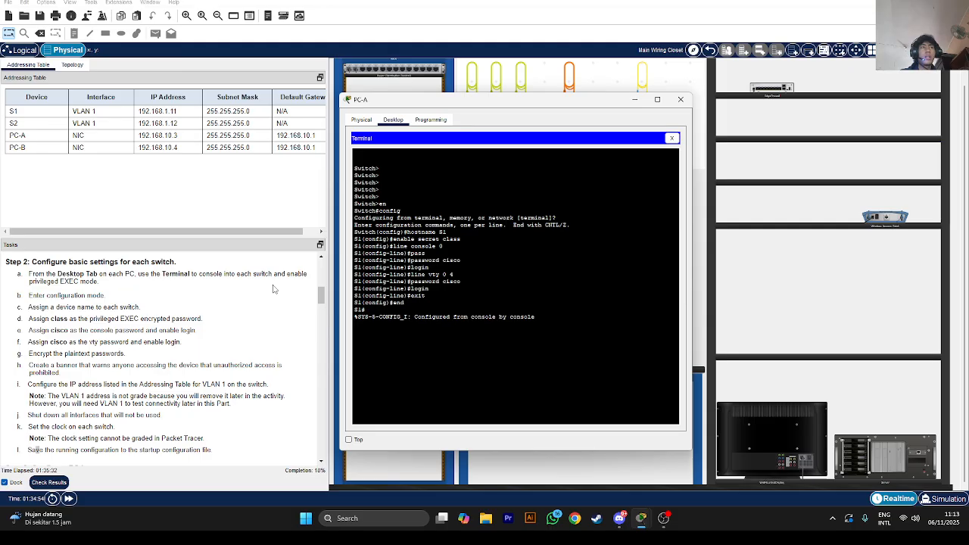
{"action": "key", "text": "Return"}
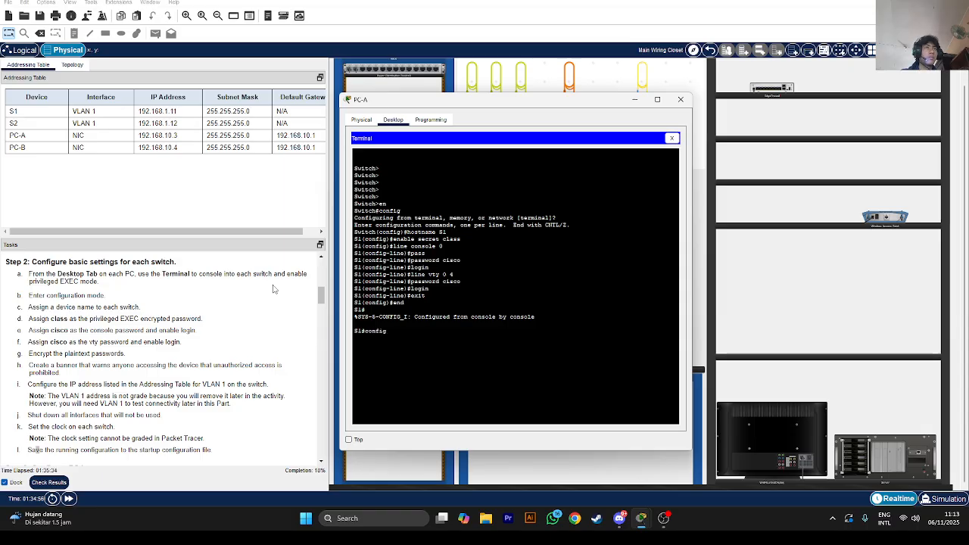
Enable service password-encryption and add the MOTD banner 'Author only'
{"action": "type", "text": "config"}
{"action": "key", "text": "Return"}
{"action": "type", "text": "ser"}
{"action": "key", "text": "Tab"}
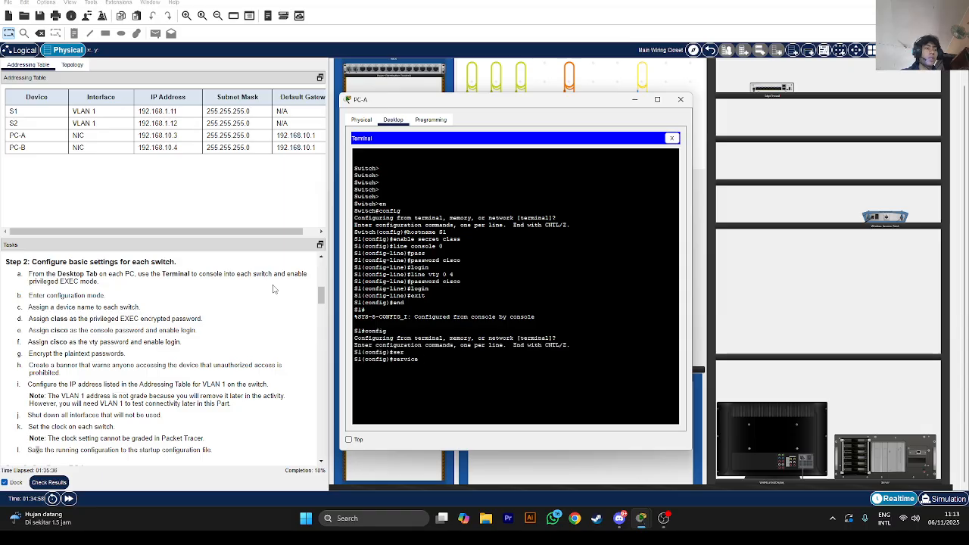
{"action": "type", "text": "pa"}
{"action": "key", "text": "Tab"}
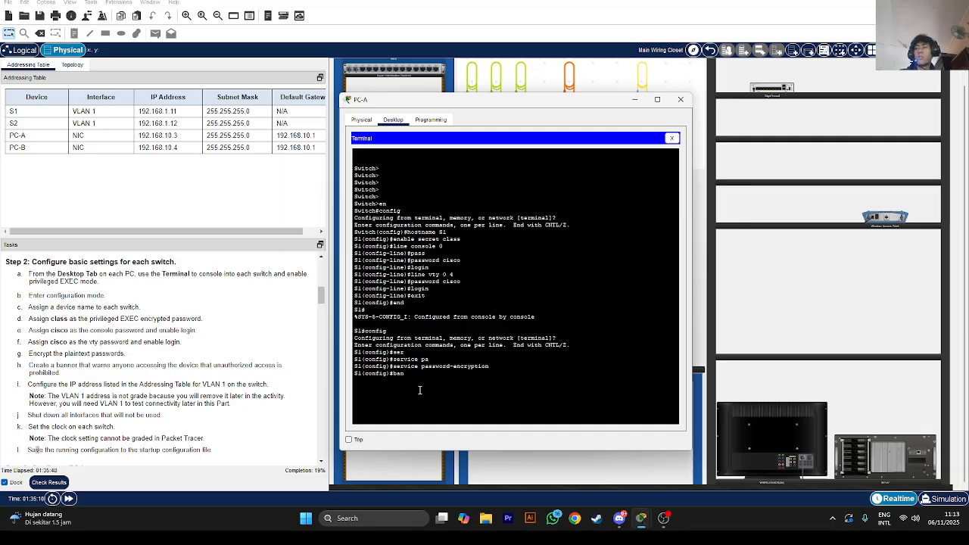
{"action": "type", "text": "ner motd"}
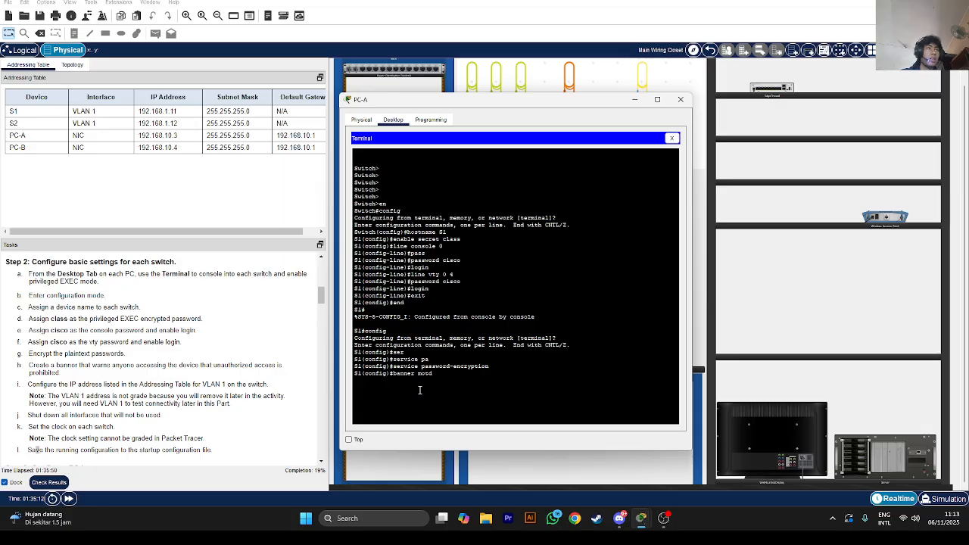
{"action": "type", "text": " Author o"}
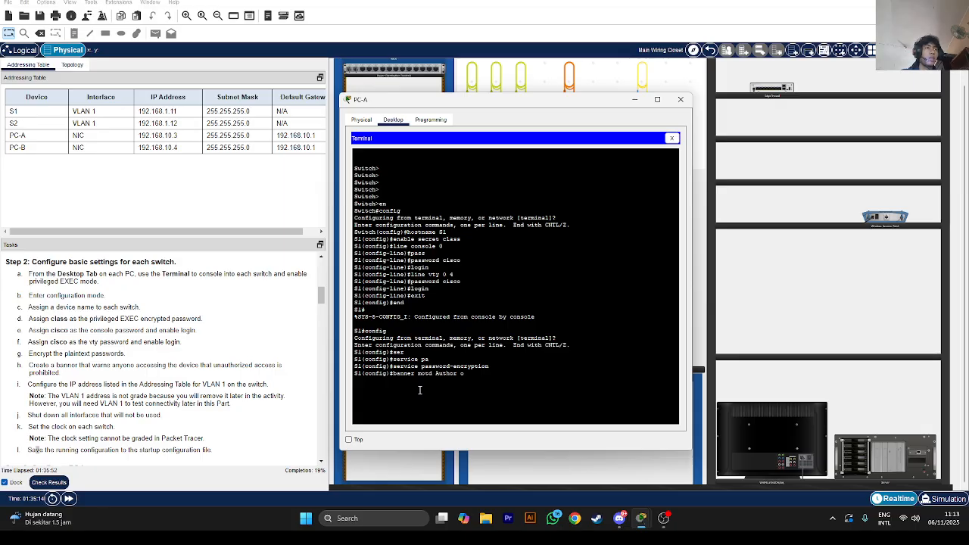
{"action": "type", "text": "nly"}
{"action": "key", "text": "Return"}
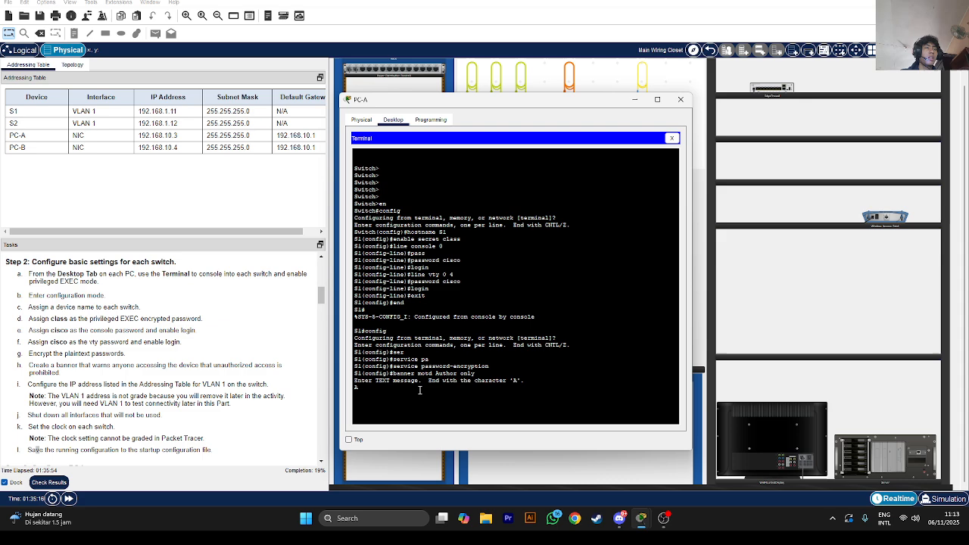
{"action": "type", "text": "A"}
{"action": "key", "text": "Return"}
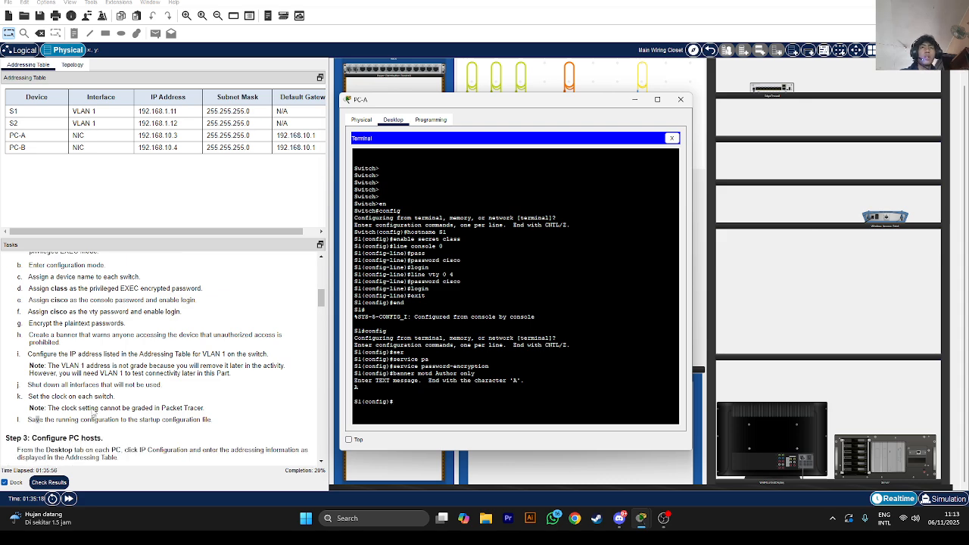
{"action": "scroll", "coordinate": [94, 408], "scroll_direction": "down", "scroll_amount": 1}
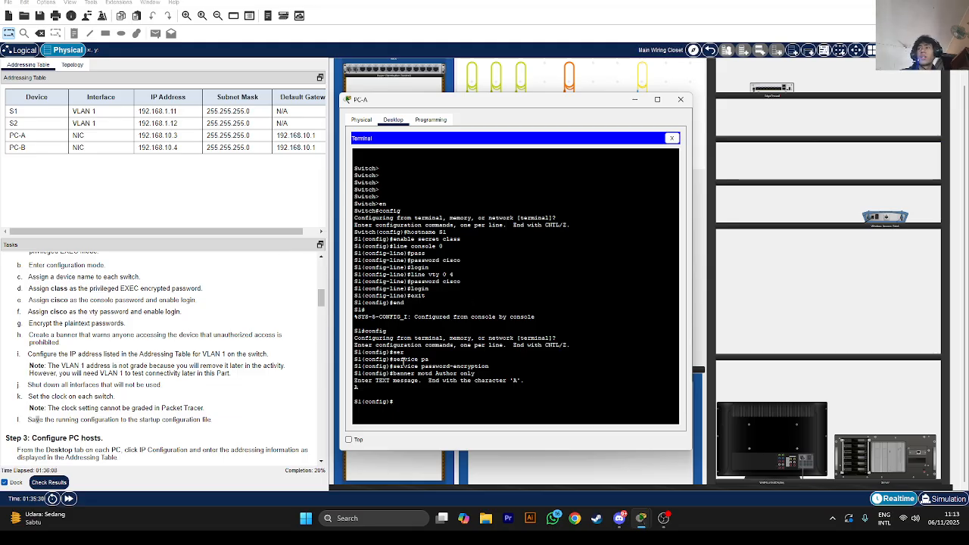
List S1's VLANs and their ports with 'do show vlan brief'
{"action": "type", "text": "int"}
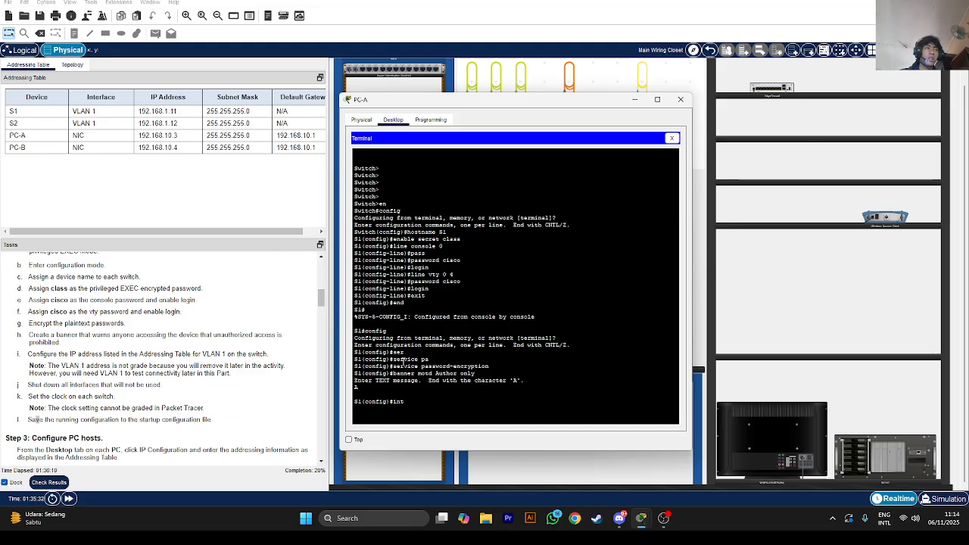
{"action": "key", "text": "BackSpace"}
{"action": "key", "text": "BackSpace"}
{"action": "key", "text": "BackSpace"}
{"action": "type", "text": "do sh"}
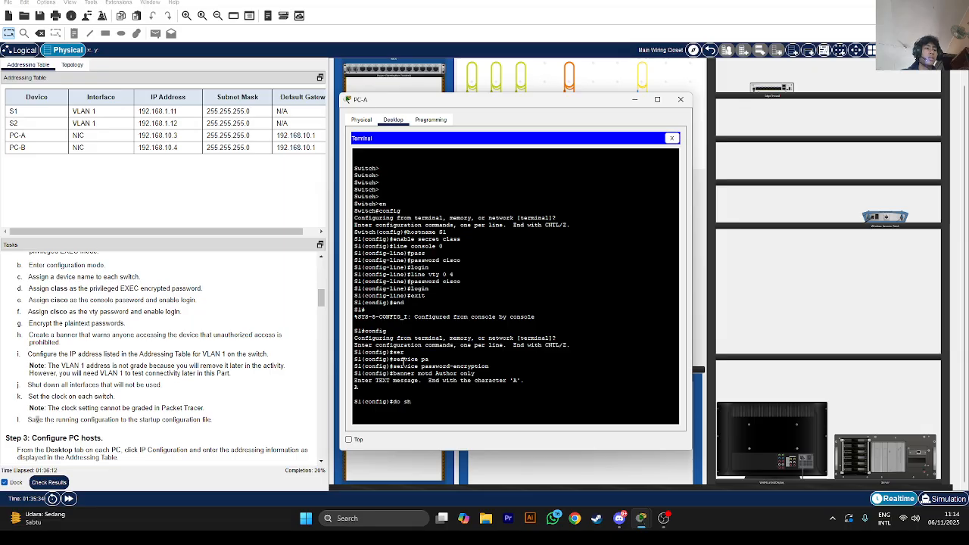
{"action": "type", "text": "ow vlan brief"}
{"action": "key", "text": "Return"}
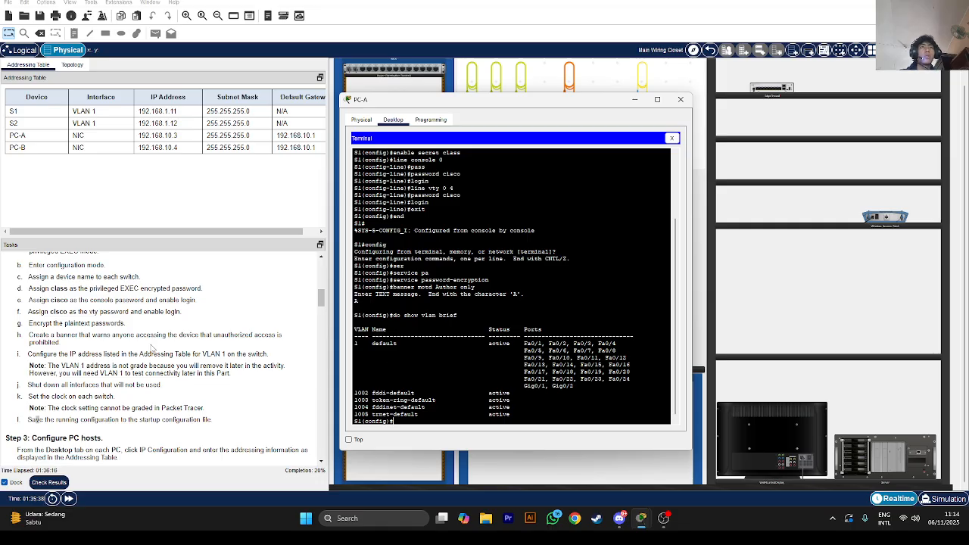
Assign 192.168.1.11 255.255.255.0 to S1's VLAN 1 interface
{"action": "type", "text": "i"}
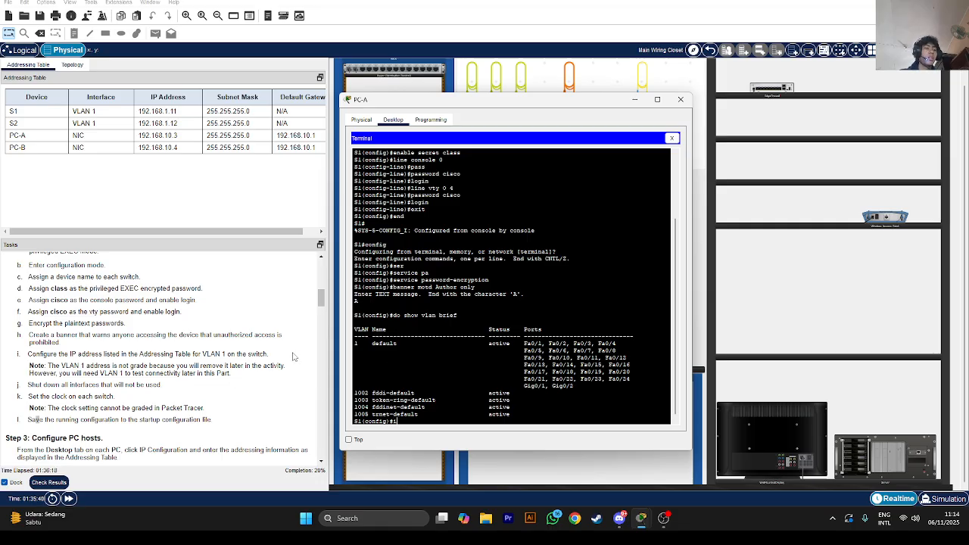
{"action": "type", "text": "nt"}
{"action": "key", "text": "BackSpace"}
{"action": "type", "text": "v"}
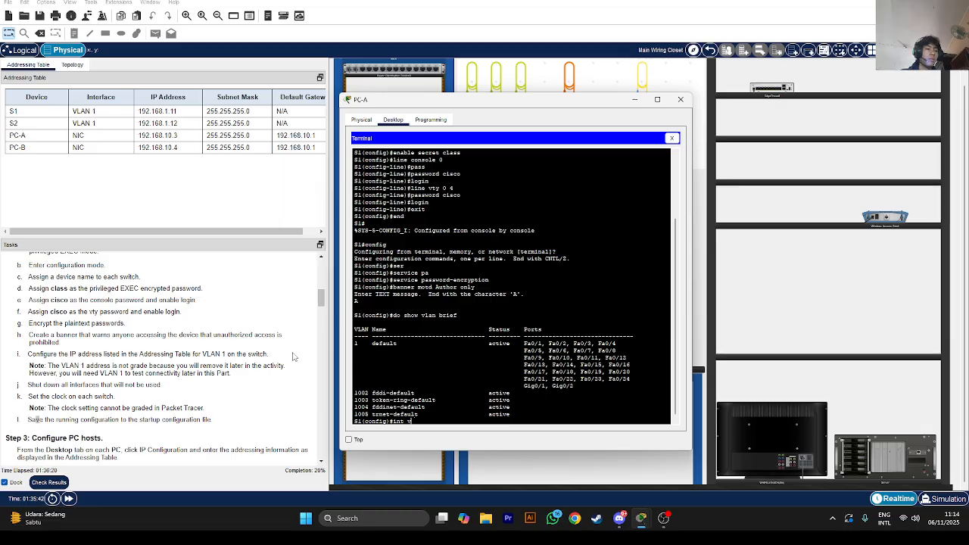
{"action": "type", "text": "lan 1"}
{"action": "key", "text": "Return"}
{"action": "type", "text": "ip addr"}
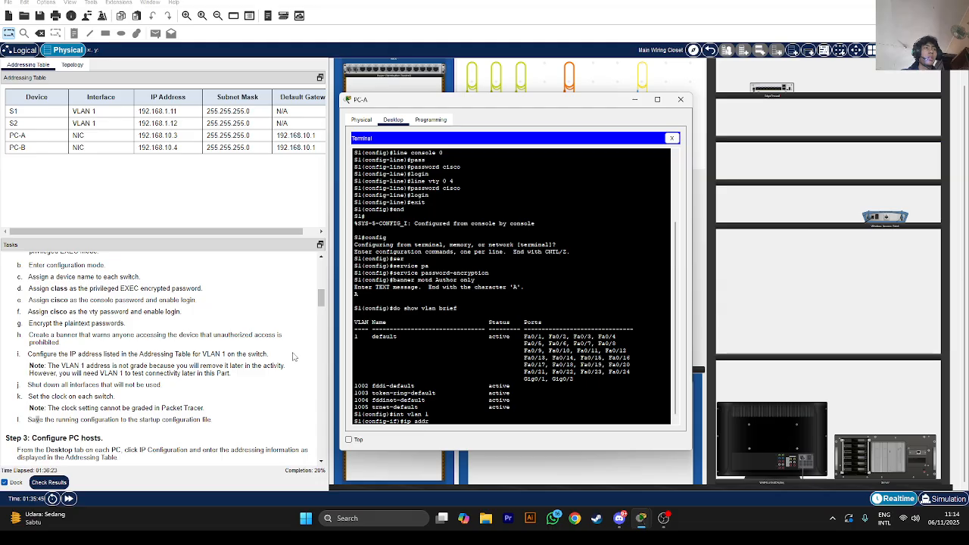
{"action": "key", "text": "Tab"}
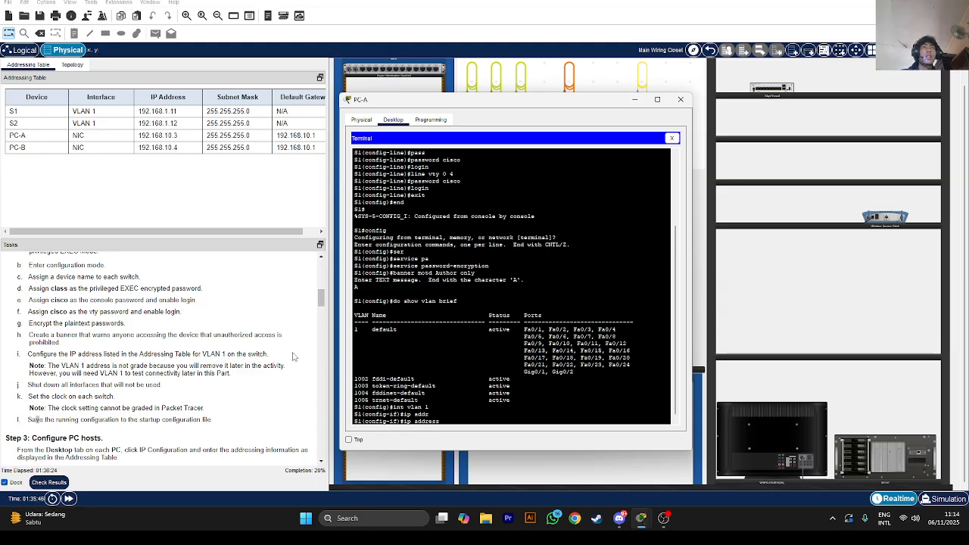
{"action": "type", "text": "192.168.1.11 2"}
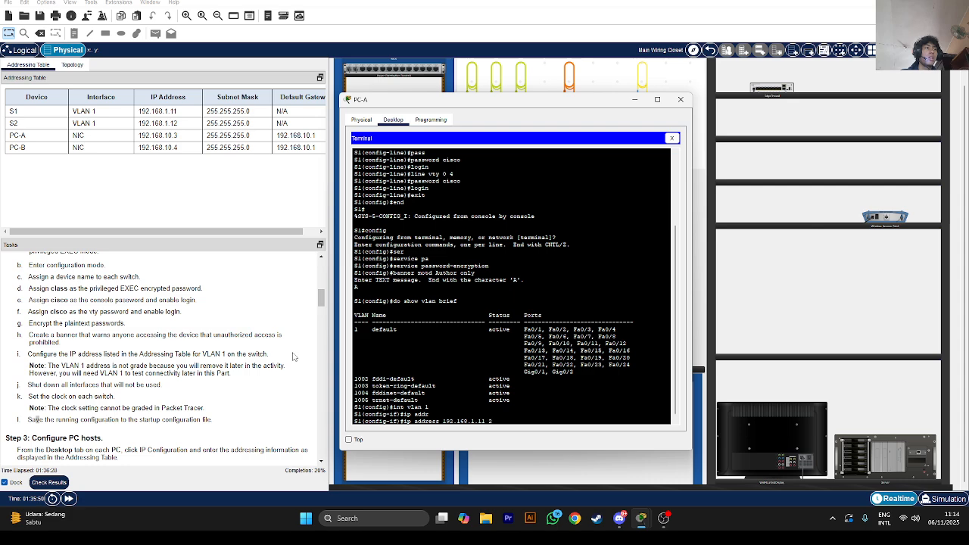
{"action": "type", "text": "55.255.255"}
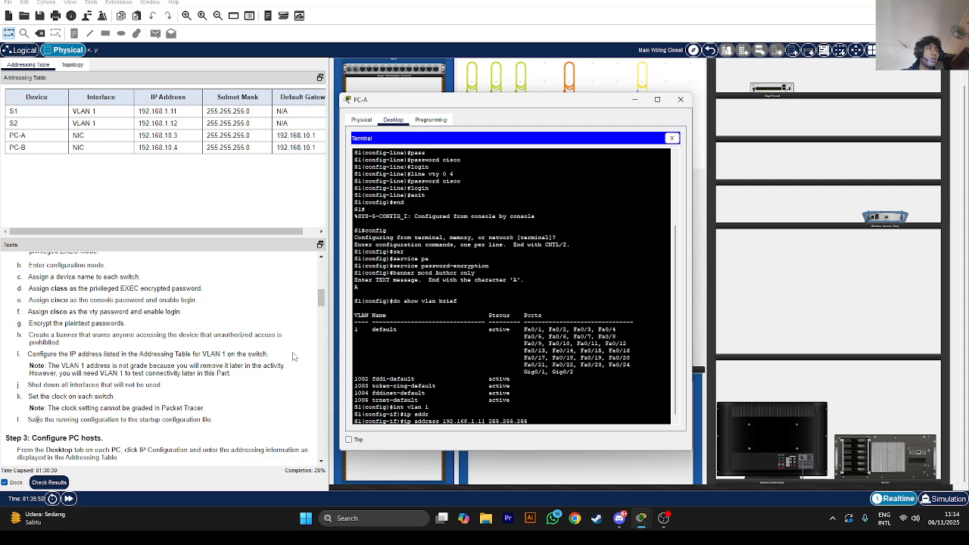
{"action": "type", "text": ".0"}
{"action": "key", "text": "Return"}
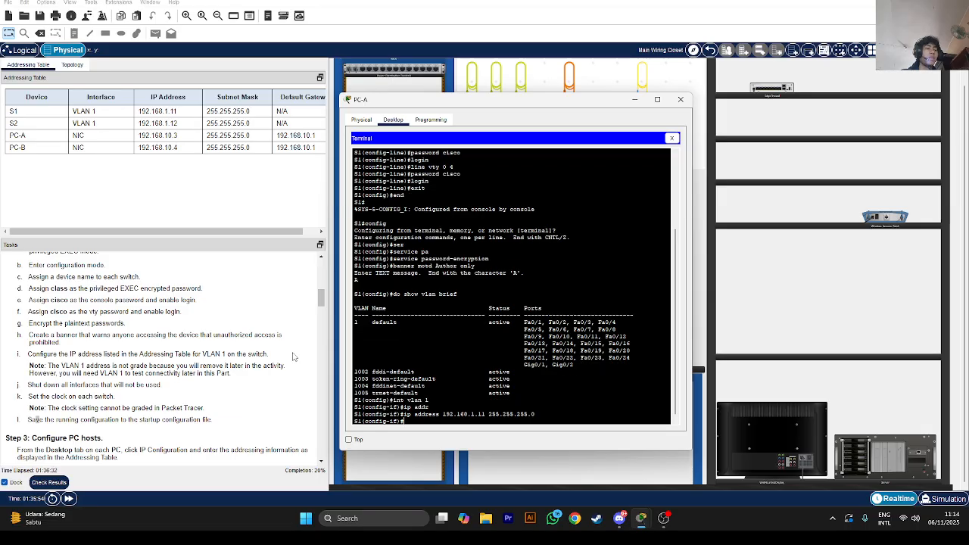
Bring VLAN 1 up with no shutdown and exit to global configuration
{"action": "type", "text": "no shutdown"}
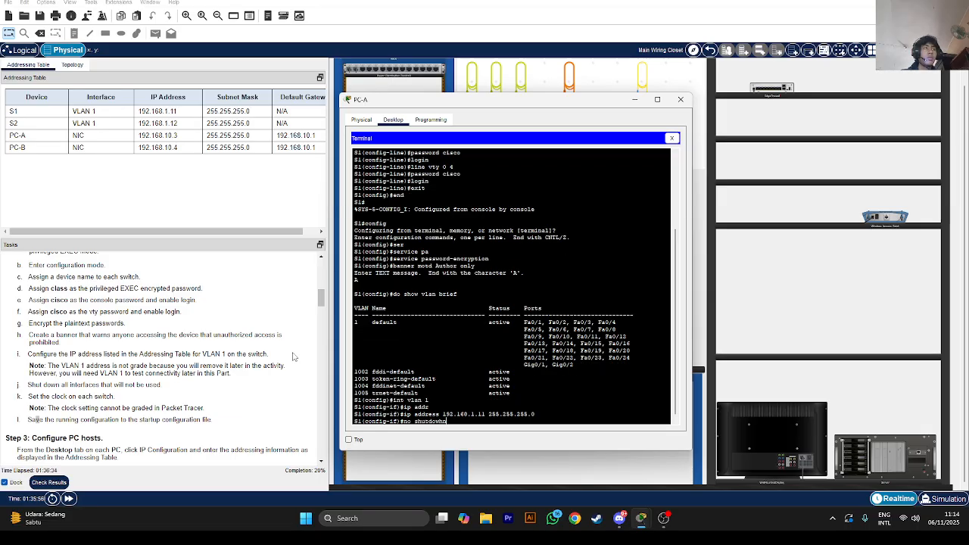
{"action": "key", "text": "BackSpace"}
{"action": "key", "text": "BackSpace"}
{"action": "type", "text": "n"}
{"action": "key", "text": "Return"}
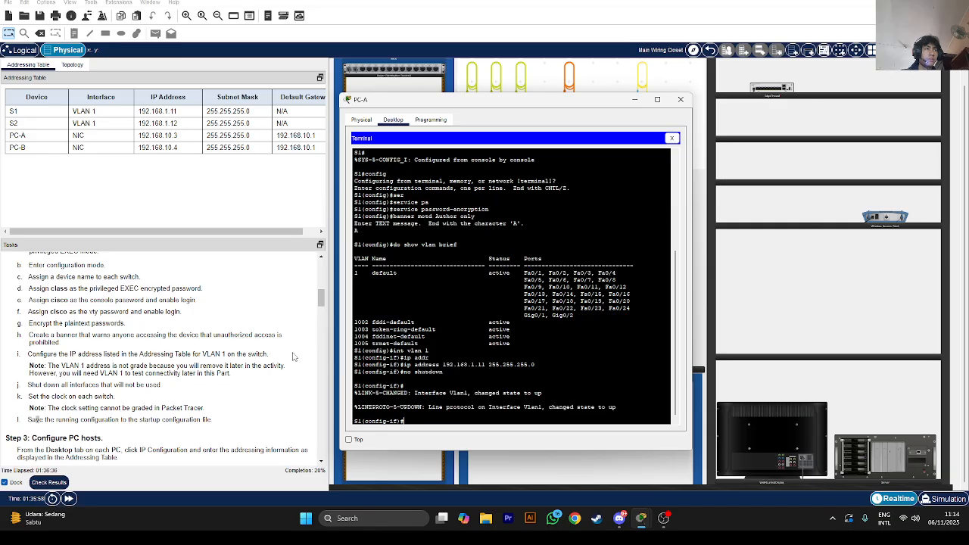
{"action": "type", "text": "e"}
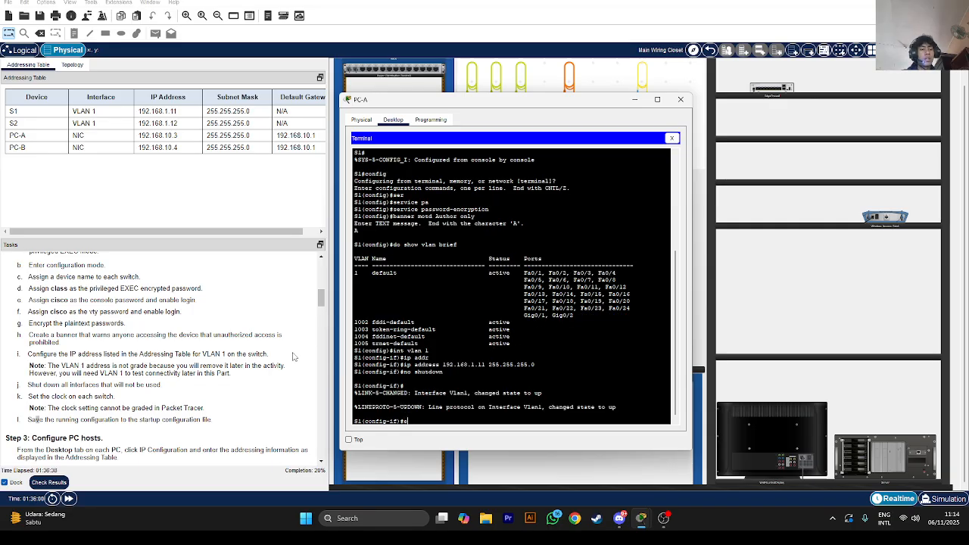
{"action": "type", "text": "xit"}
{"action": "key", "text": "Return"}
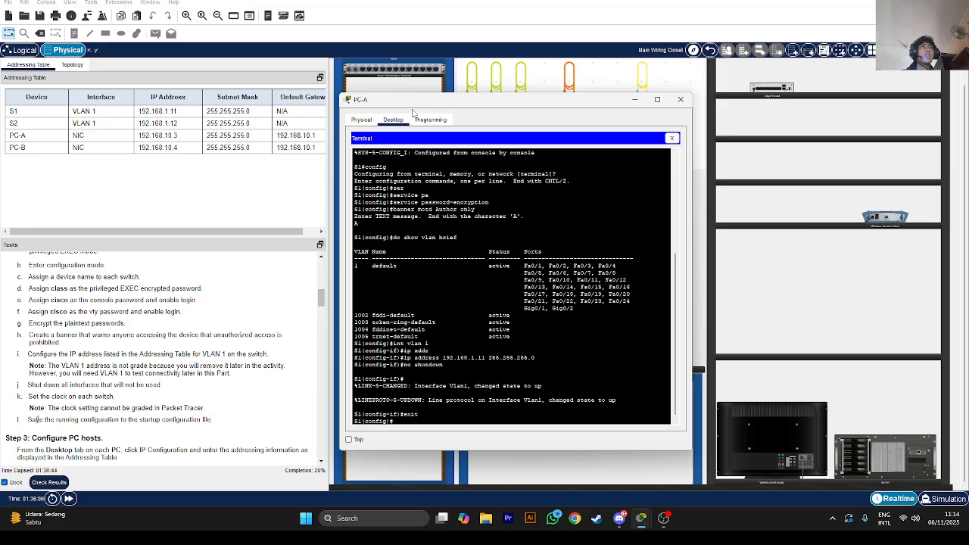
{"action": "left_click_drag", "start_coordinate": [414, 109], "coordinate": [473, 113]}
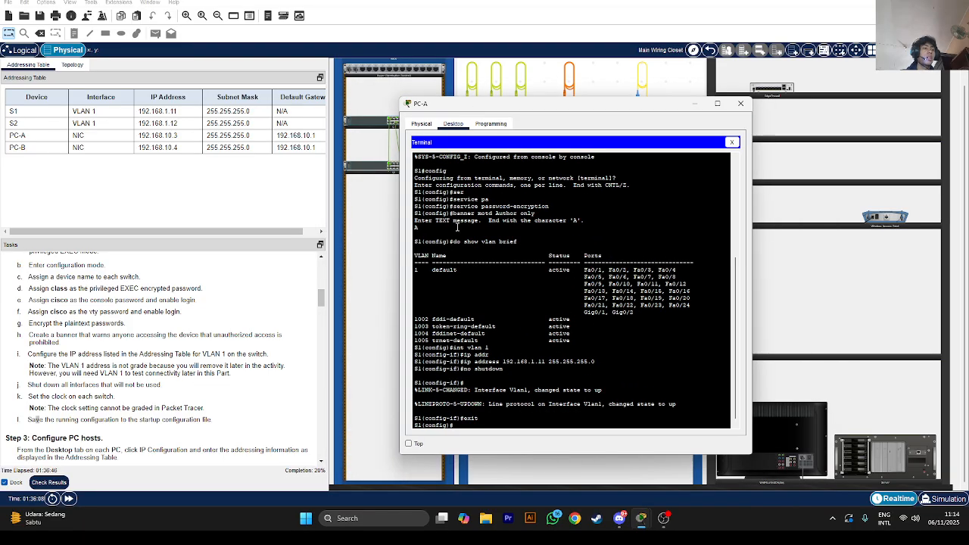
Run 'do show ip int brief' on S1 to list its interfaces
{"action": "type", "text": "ow ip int br"}
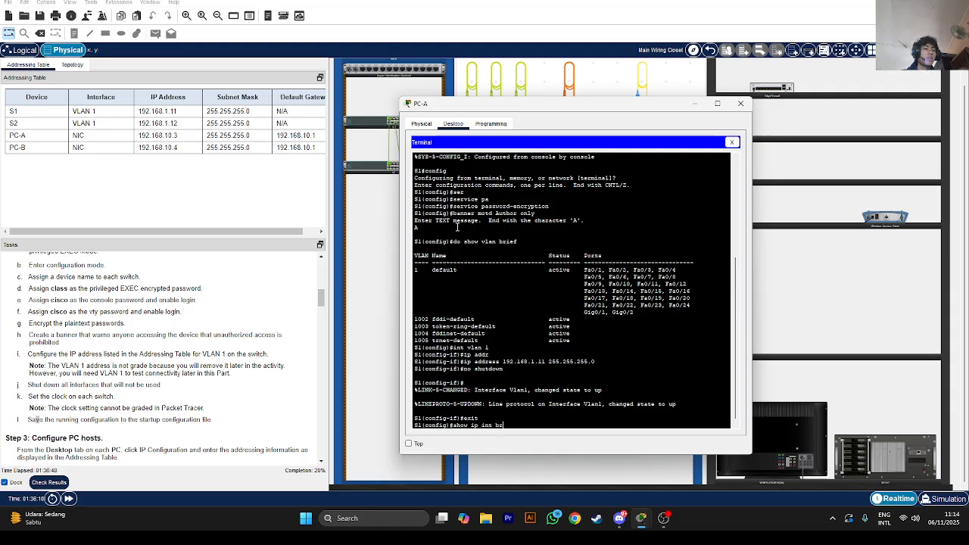
{"action": "type", "text": "ief"}
{"action": "key", "text": "Home"}
{"action": "type", "text": "do"}
{"action": "key", "text": "Return"}
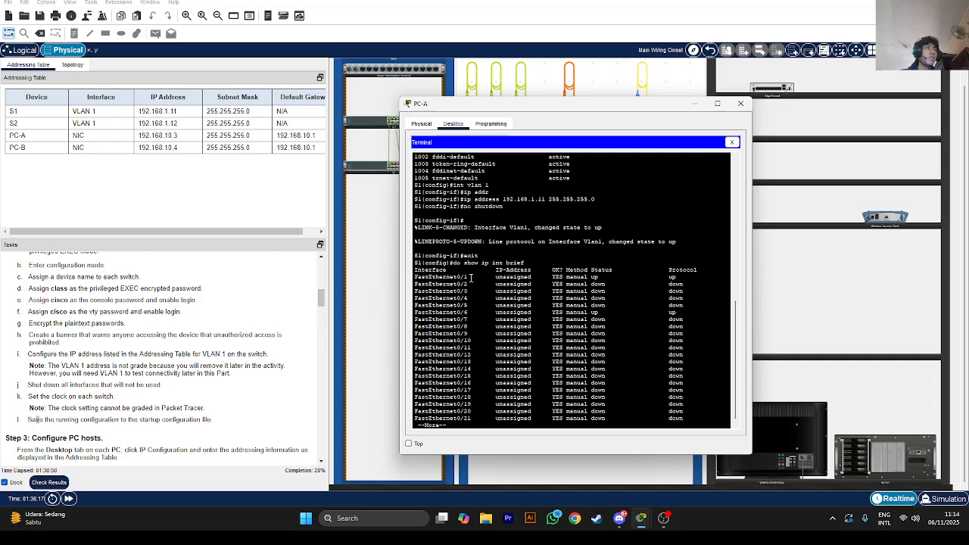
Compare the Vlan1 and FastEthernet0/6 rows with the Addressing Table and view the remaining listing
{"action": "double_click", "coordinate": [452, 277]}
{"action": "left_click_drag", "start_coordinate": [585, 312], "coordinate": [470, 312]}
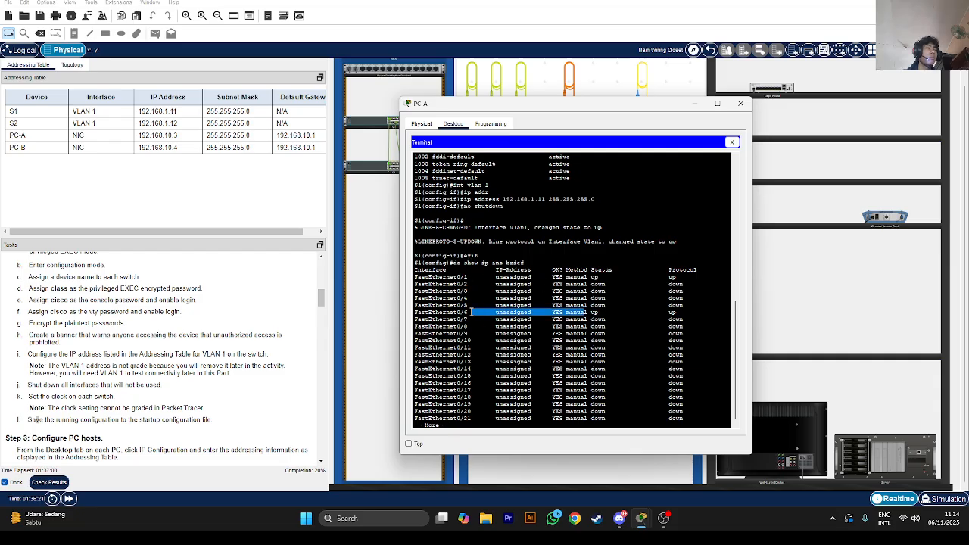
{"action": "left_click_drag", "start_coordinate": [527, 111], "coordinate": [559, 94]}
{"action": "left_click", "coordinate": [72, 66]}
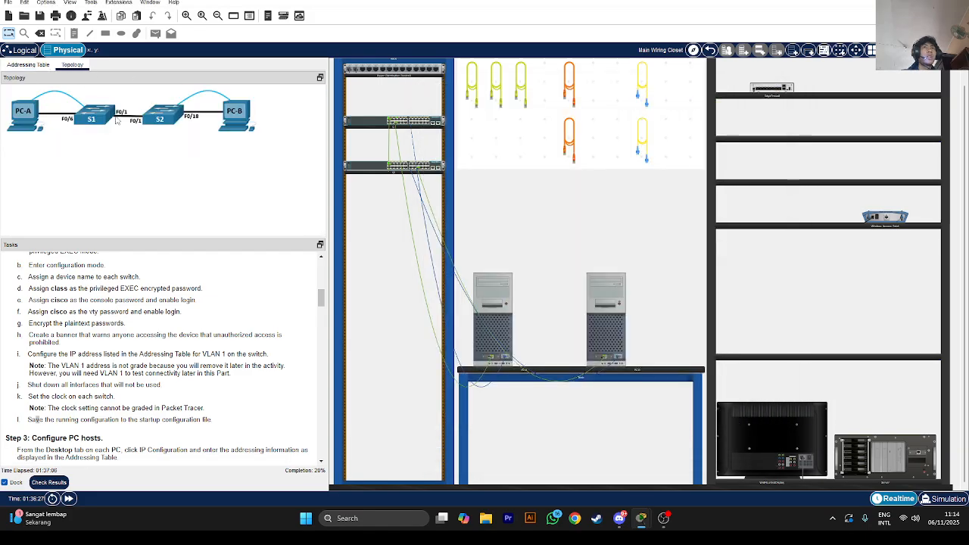
{"action": "left_click", "coordinate": [28, 65]}
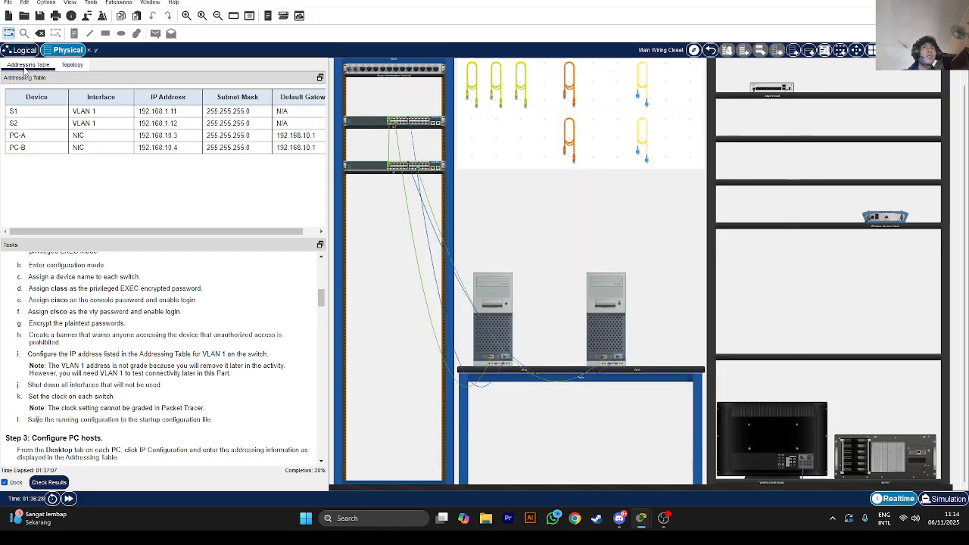
{"action": "left_click", "coordinate": [510, 295]}
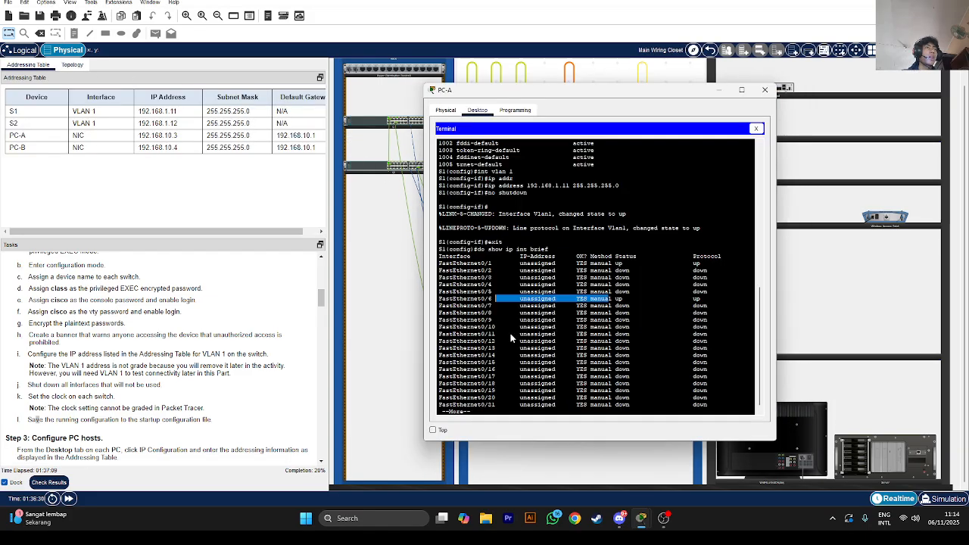
{"action": "left_click", "coordinate": [528, 408]}
{"action": "key", "text": "Return"}
{"action": "key", "text": "Return"}
{"action": "key", "text": "Return"}
{"action": "key", "text": "Return"}
{"action": "key", "text": "Return"}
{"action": "key", "text": "Return"}
{"action": "key", "text": "Return"}
{"action": "key", "text": "Return"}
{"action": "key", "text": "Return"}
{"action": "key", "text": "Return"}
{"action": "key", "text": "Return"}
{"action": "key", "text": "Return"}
{"action": "key", "text": "Return"}
{"action": "key", "text": "Return"}
{"action": "key", "text": "Return"}
{"action": "key", "text": "Return"}
{"action": "key", "text": "Return"}
{"action": "key", "text": "Return"}
{"action": "key", "text": "Return"}
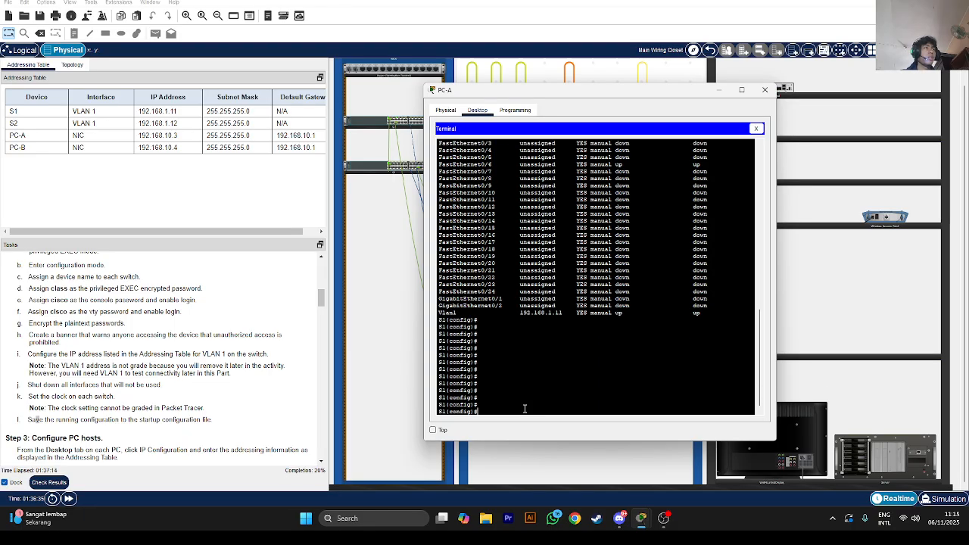
{"action": "type", "text": "int f"}
{"action": "scroll", "coordinate": [522, 333], "scroll_direction": "up", "scroll_amount": 3}
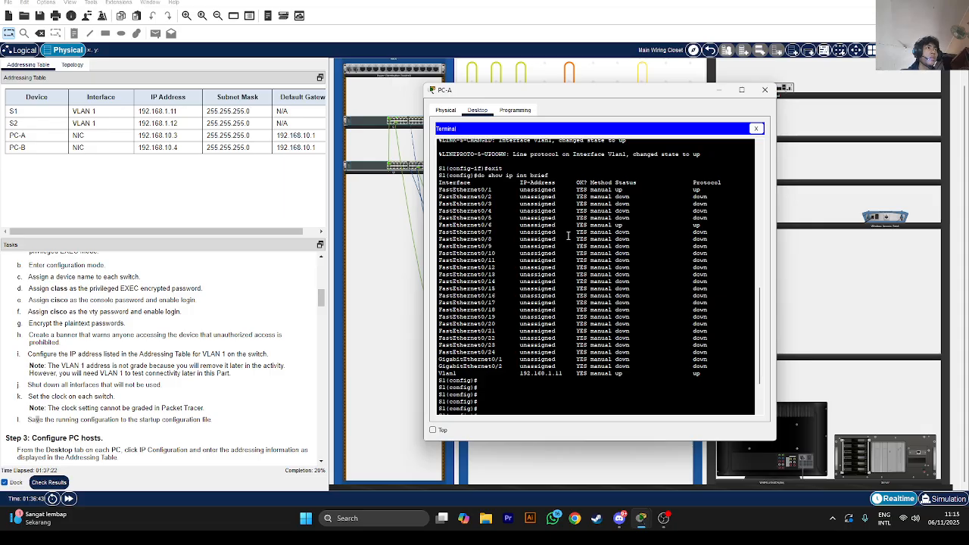
Select S1's unused ports f0/2-5, f0/7-24 and g0/1-2 as a range and shut them down
{"action": "type", "text": "t f"}
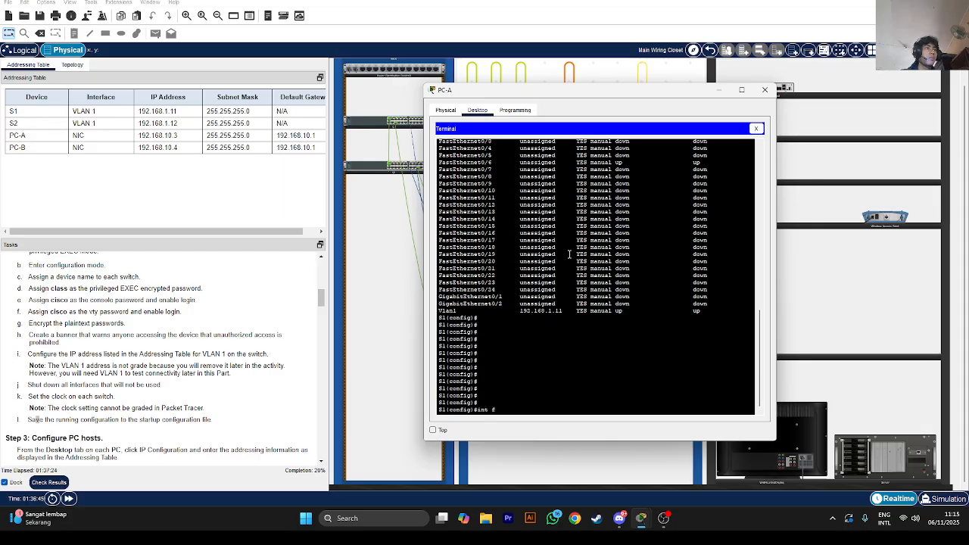
{"action": "type", "text": "0/2"}
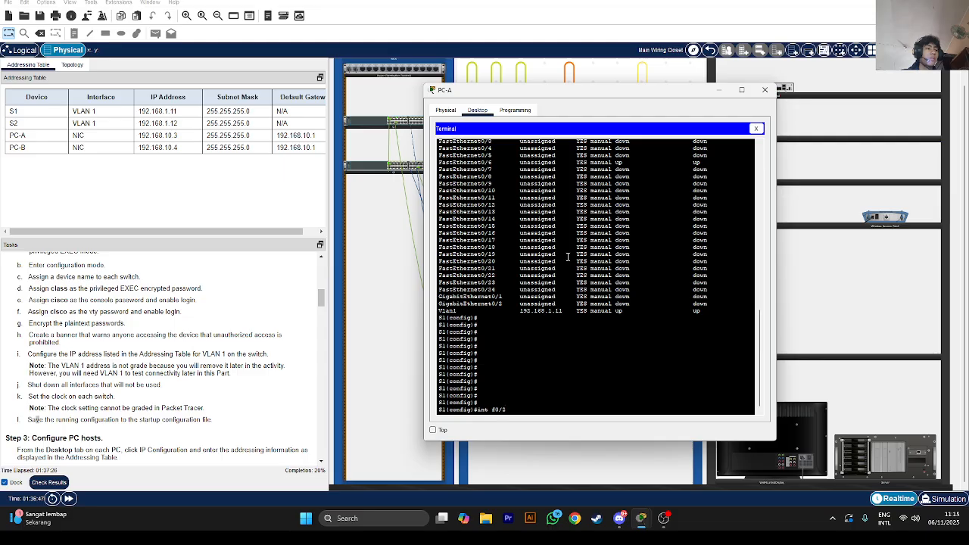
{"action": "type", "text": "-4"}
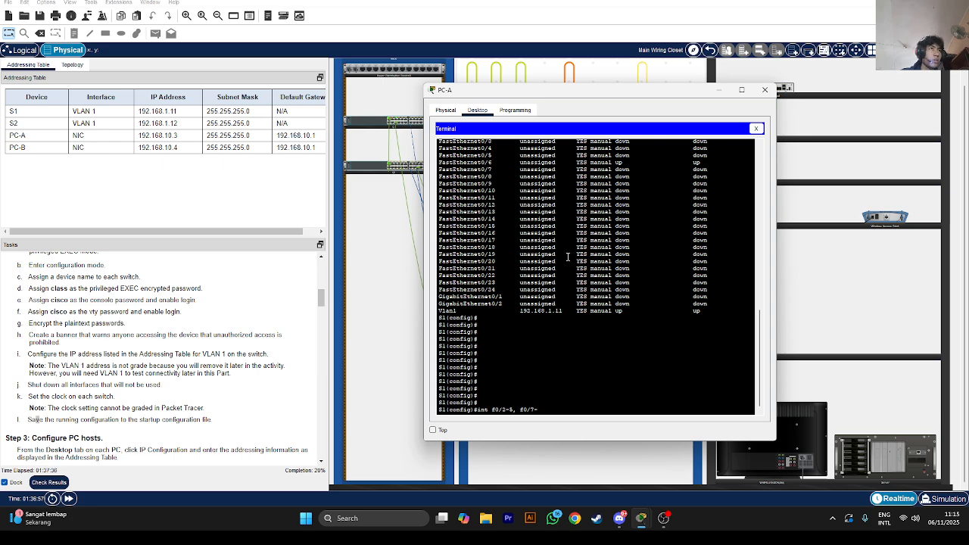
{"action": "type", "text": "24, gi"}
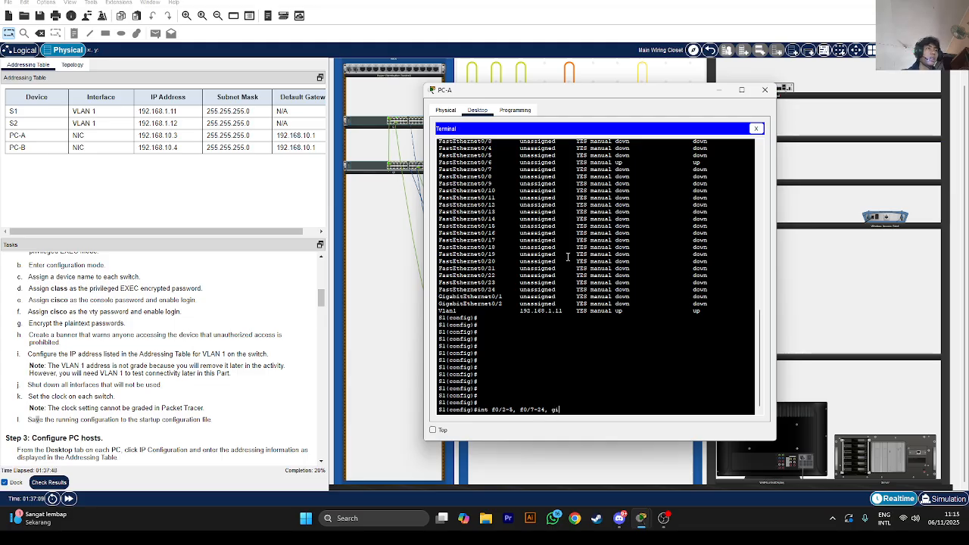
{"action": "key", "text": "BackSpace"}
{"action": "type", "text": "0/1"}
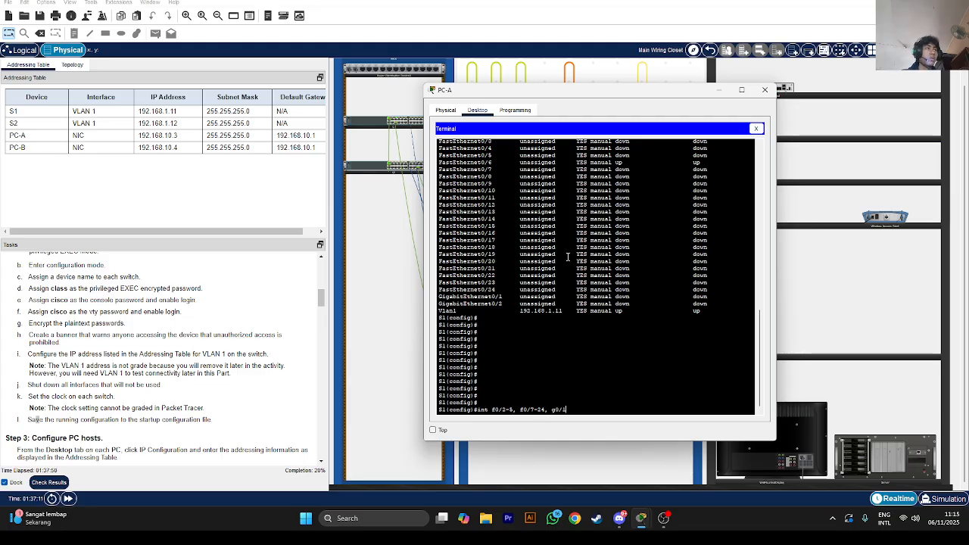
{"action": "type", "text": "-2"}
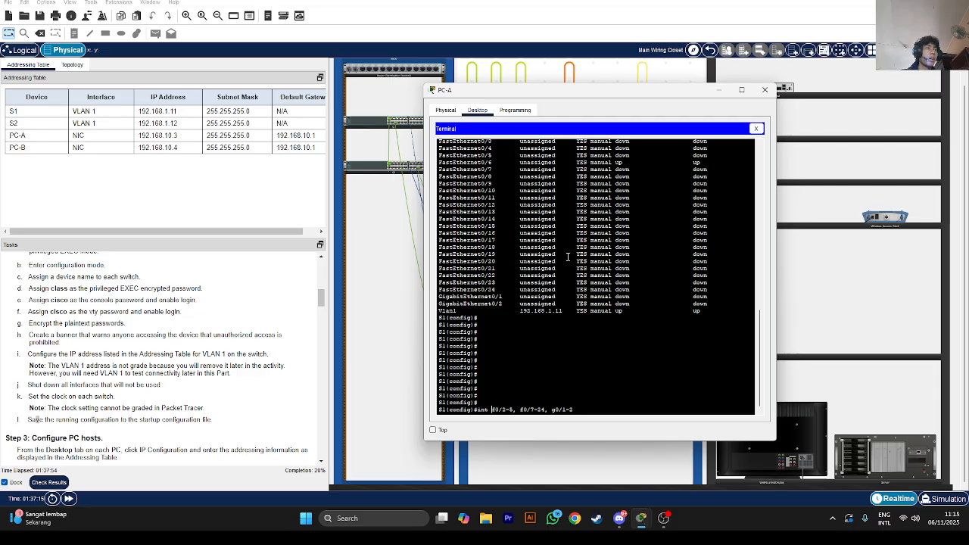
{"action": "type", "text": "range"}
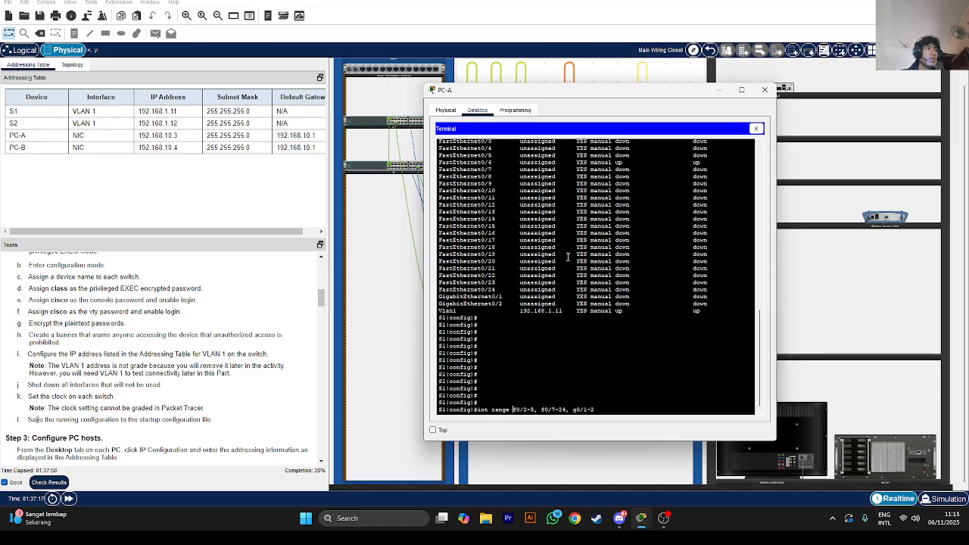
{"action": "key", "text": "Return"}
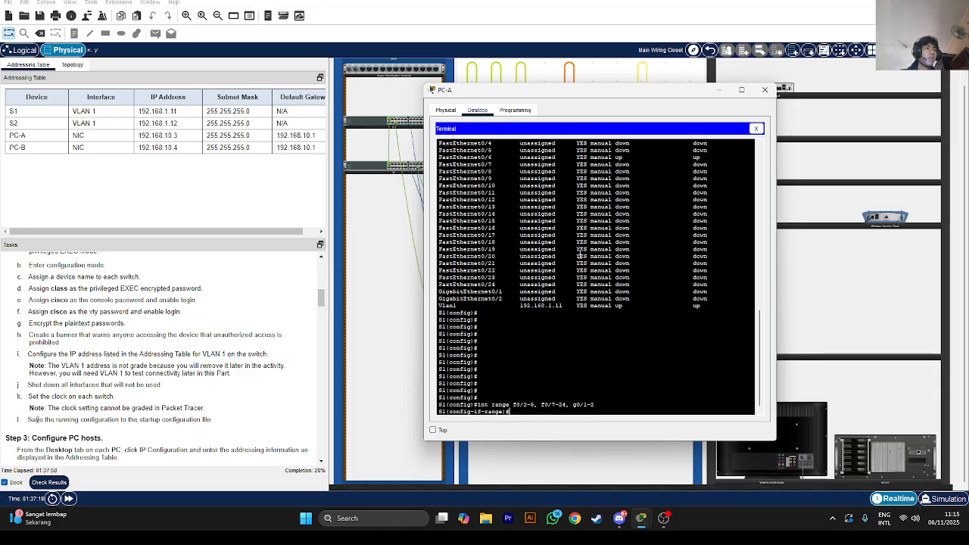
{"action": "type", "text": "shutdow"}
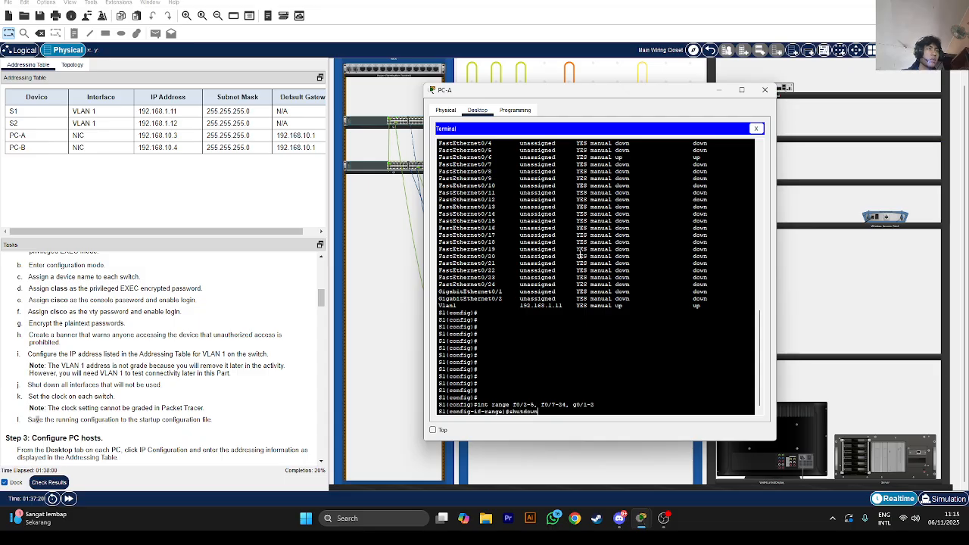
{"action": "type", "text": "n"}
{"action": "key", "text": "Return"}
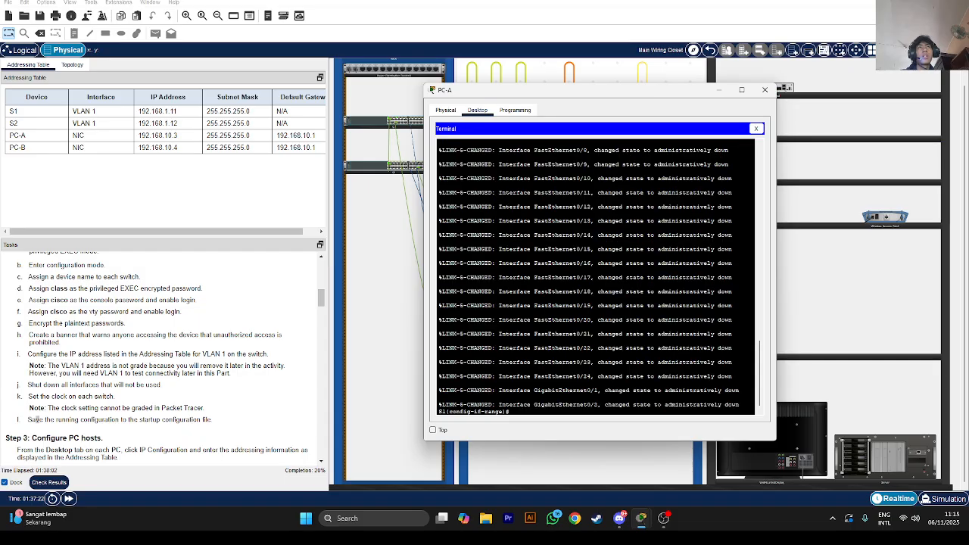
{"action": "scroll", "coordinate": [150, 354], "scroll_direction": "down", "scroll_amount": 1}
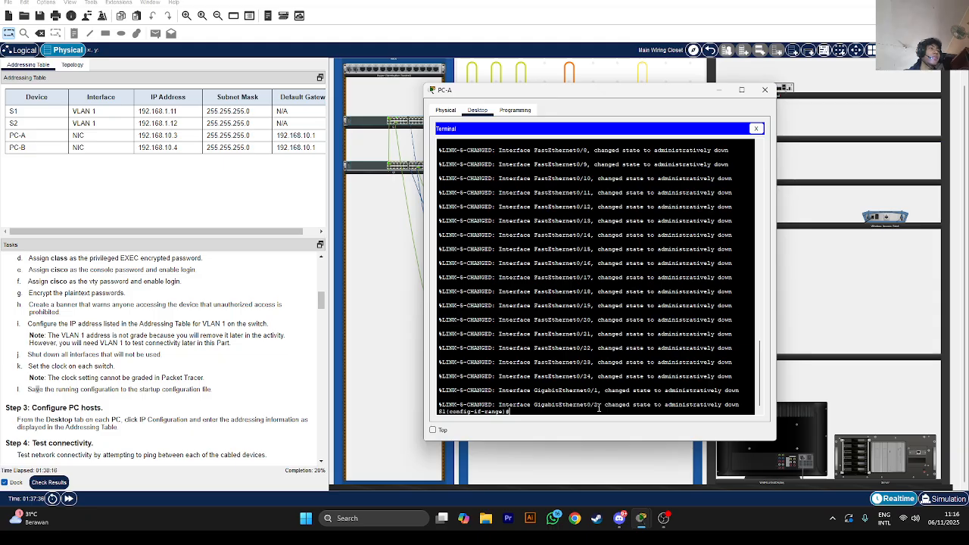
Exit to privileged mode, copy running-config to startup-config on S1, and close PC-A's console
{"action": "type", "text": "end"}
{"action": "key", "text": "Return"}
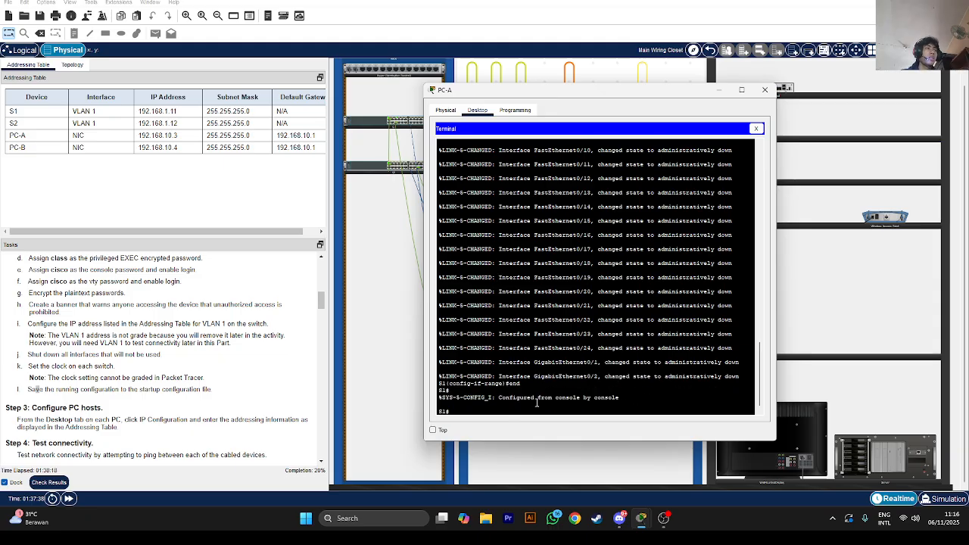
{"action": "key", "text": "Return"}
{"action": "key", "text": "Return"}
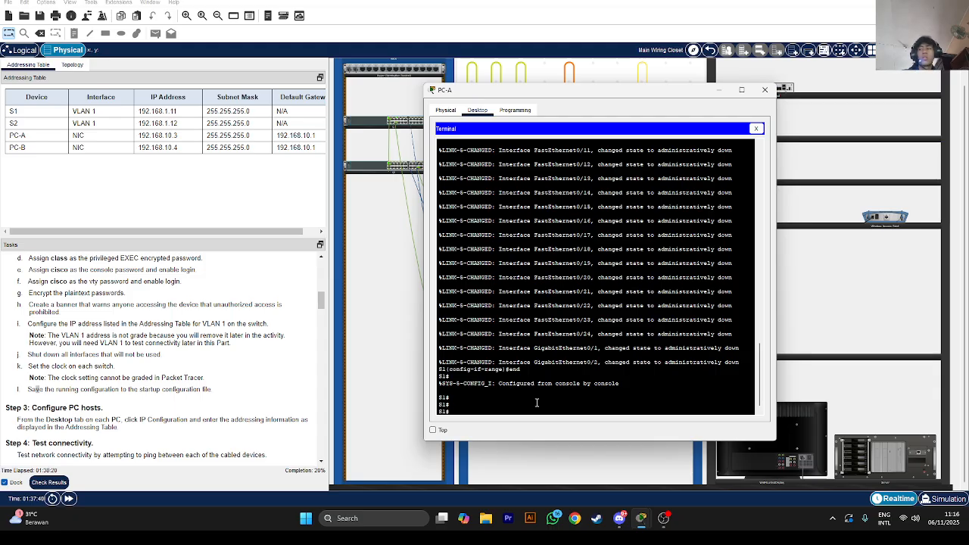
{"action": "type", "text": "copy"}
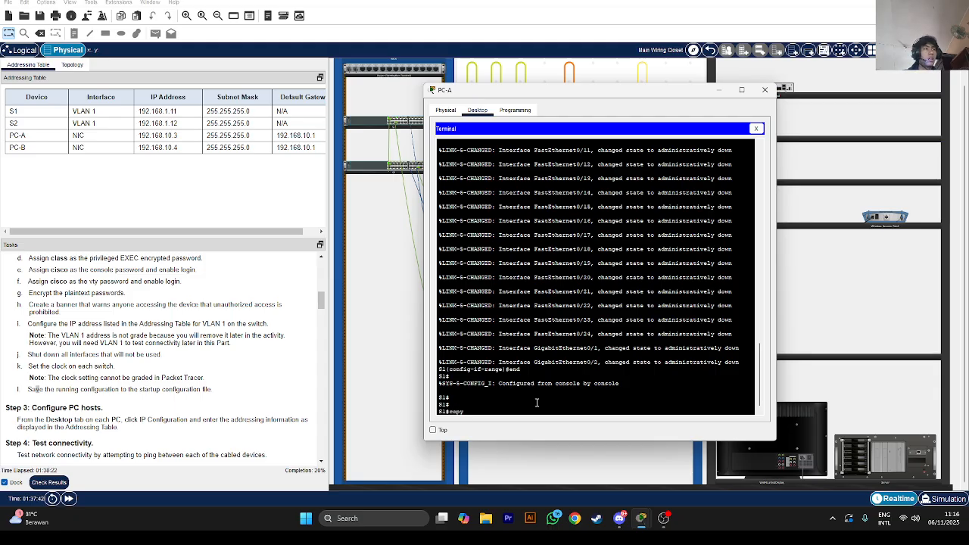
{"action": "key", "text": "Tab"}
{"action": "type", "text": "r"}
{"action": "key", "text": "Tab"}
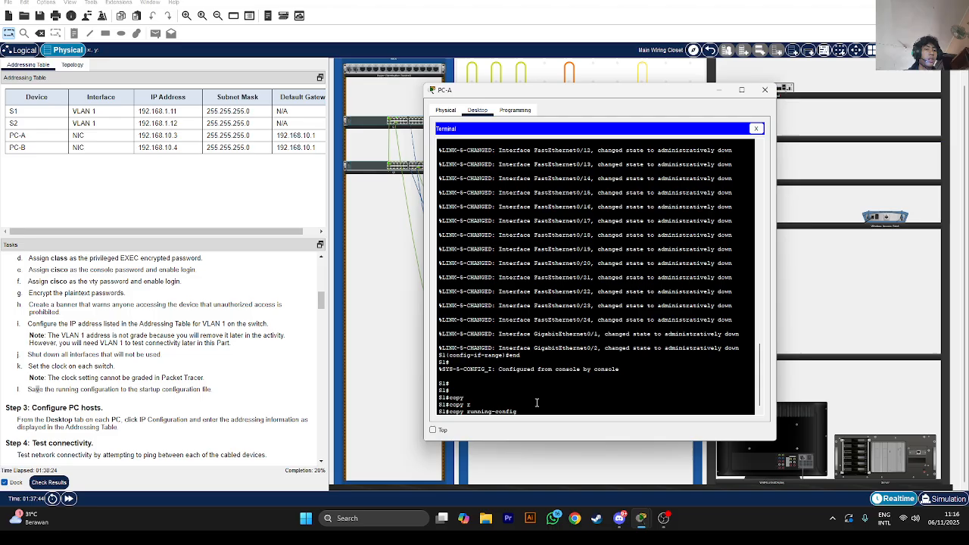
{"action": "type", "text": "s"}
{"action": "key", "text": "Tab"}
{"action": "type", "text": "ta"}
{"action": "key", "text": "Tab"}
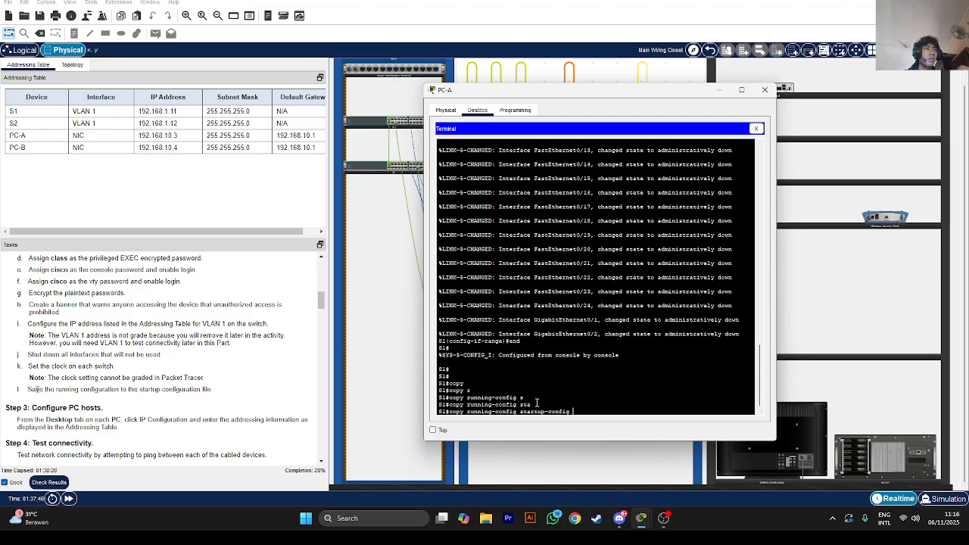
{"action": "key", "text": "Return"}
{"action": "key", "text": "Return"}
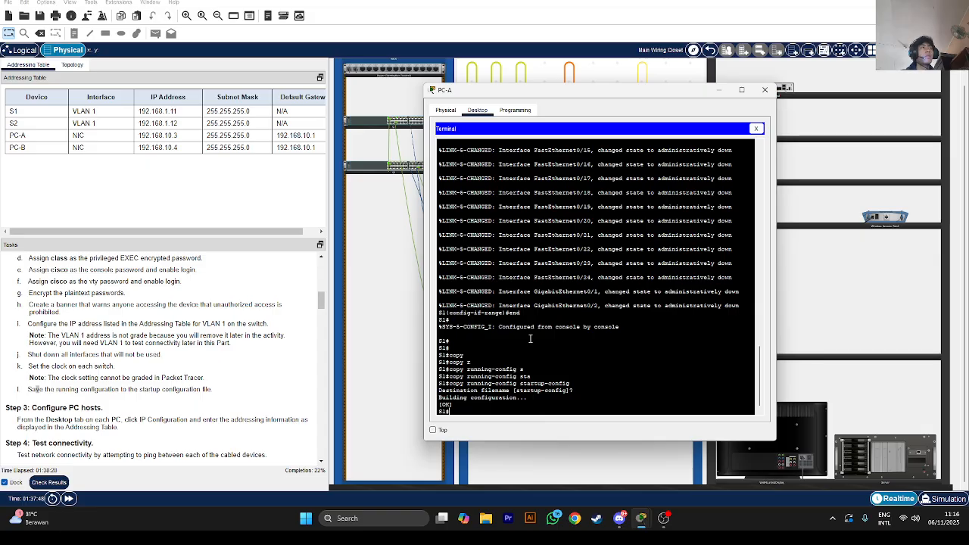
{"action": "left_click", "coordinate": [719, 91]}
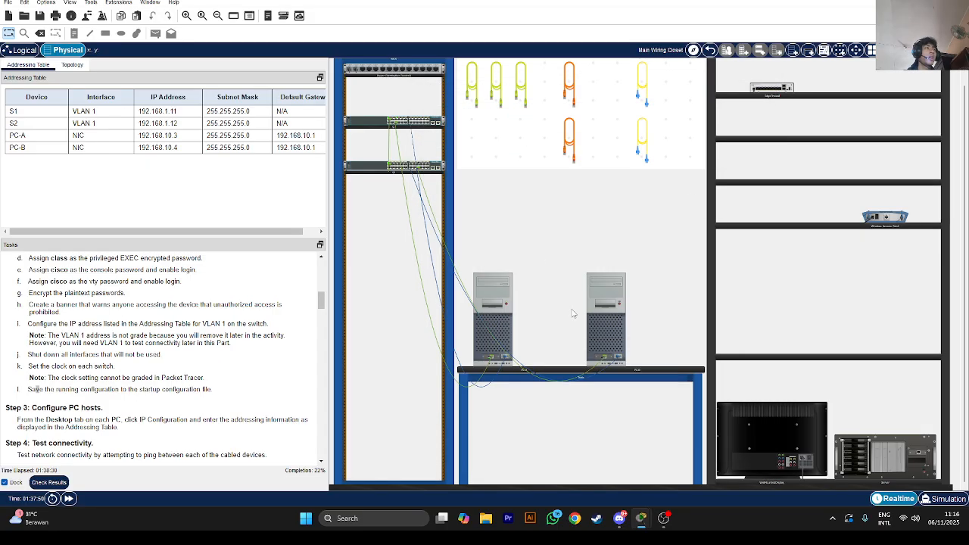
Open a console terminal to the second switch from PC-B with default settings
{"action": "left_click", "coordinate": [598, 330]}
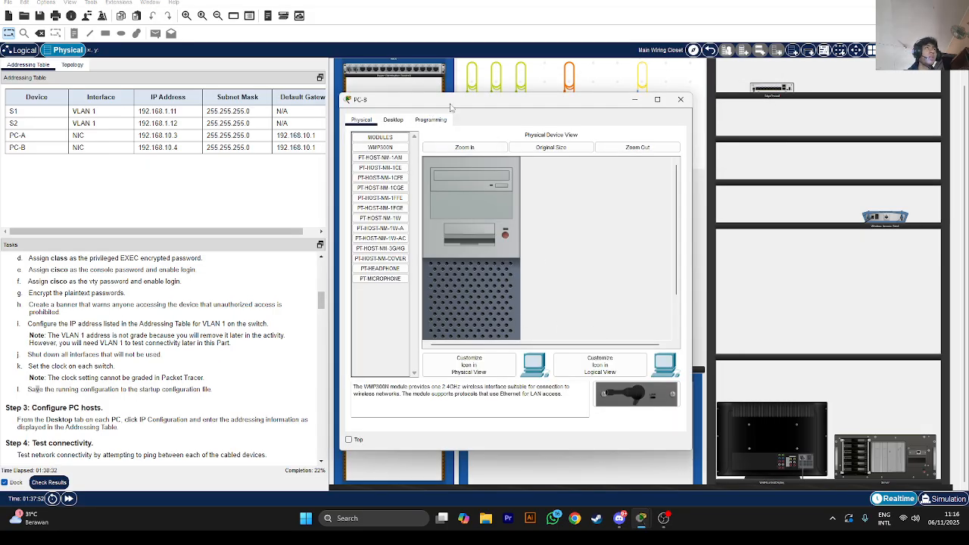
{"action": "left_click", "coordinate": [395, 120]}
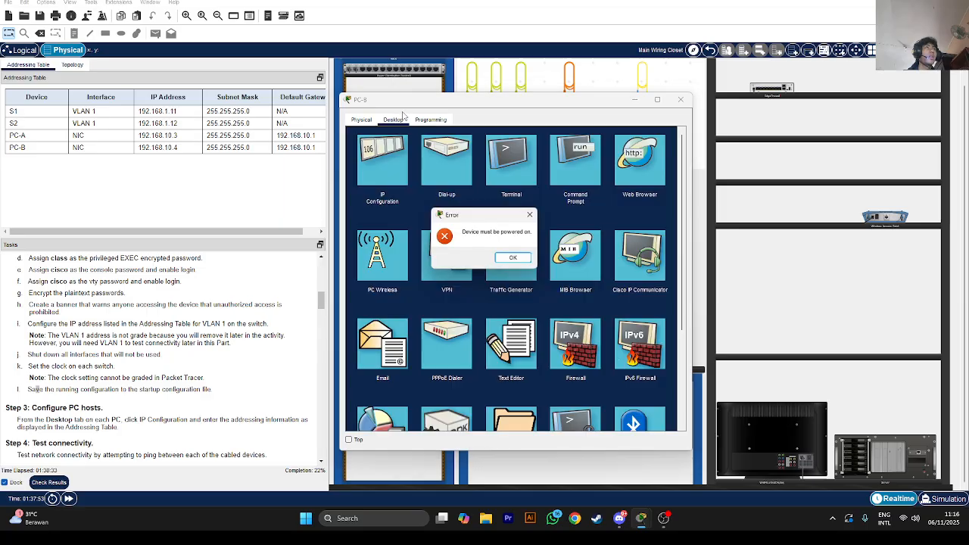
{"action": "left_click", "coordinate": [532, 215]}
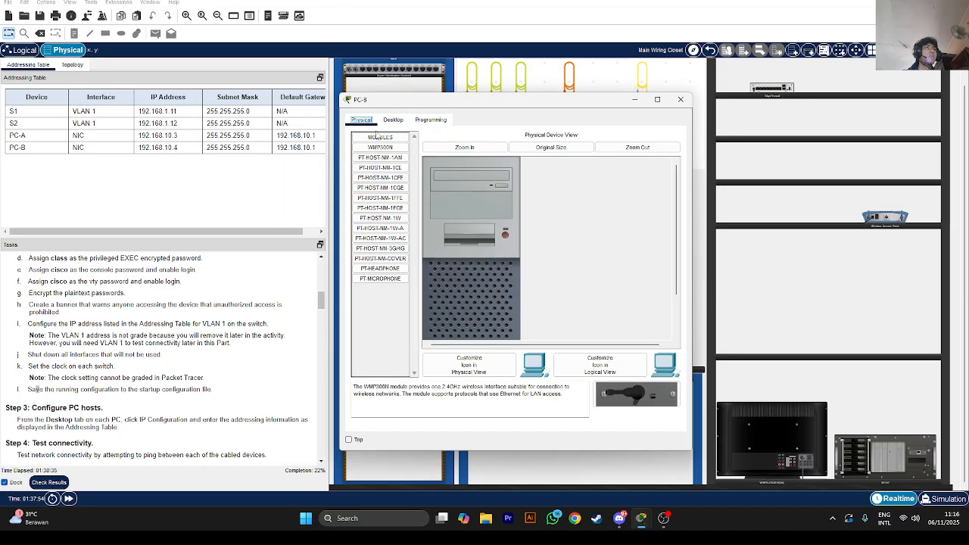
{"action": "left_click", "coordinate": [393, 120]}
{"action": "left_click", "coordinate": [520, 161]}
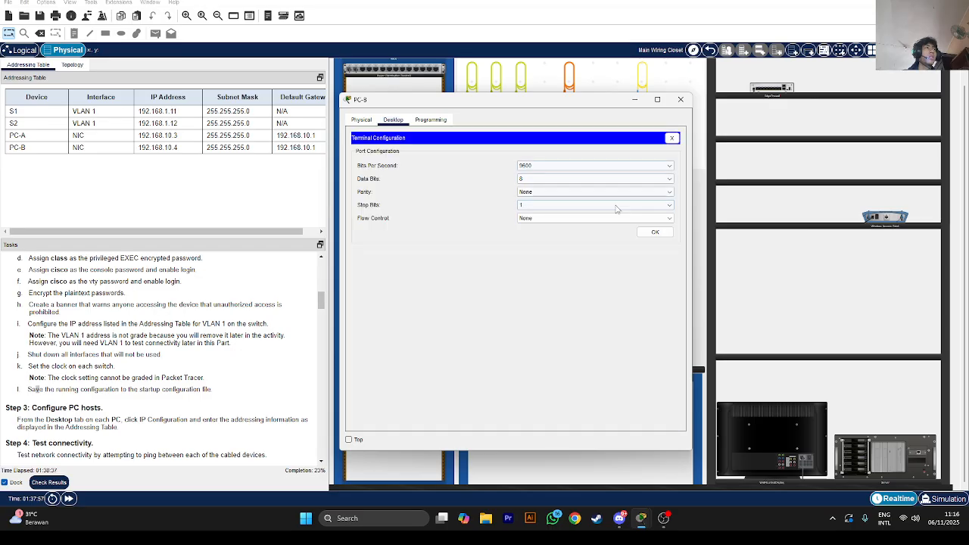
{"action": "left_click", "coordinate": [653, 231]}
{"action": "key", "text": "Return"}
{"action": "key", "text": "Return"}
{"action": "key", "text": "Return"}
{"action": "key", "text": "Return"}
{"action": "key", "text": "Return"}
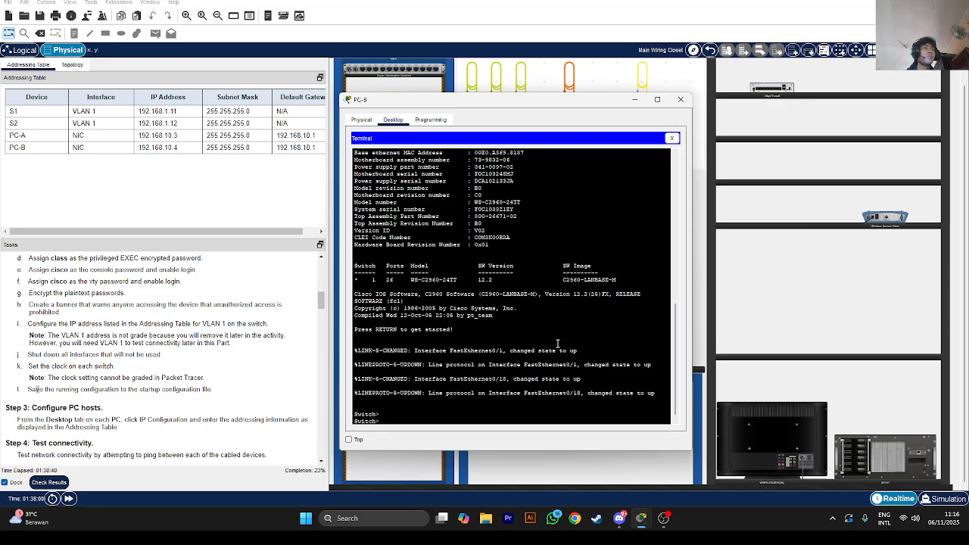
{"action": "type", "text": "en"}
{"action": "key", "text": "Return"}
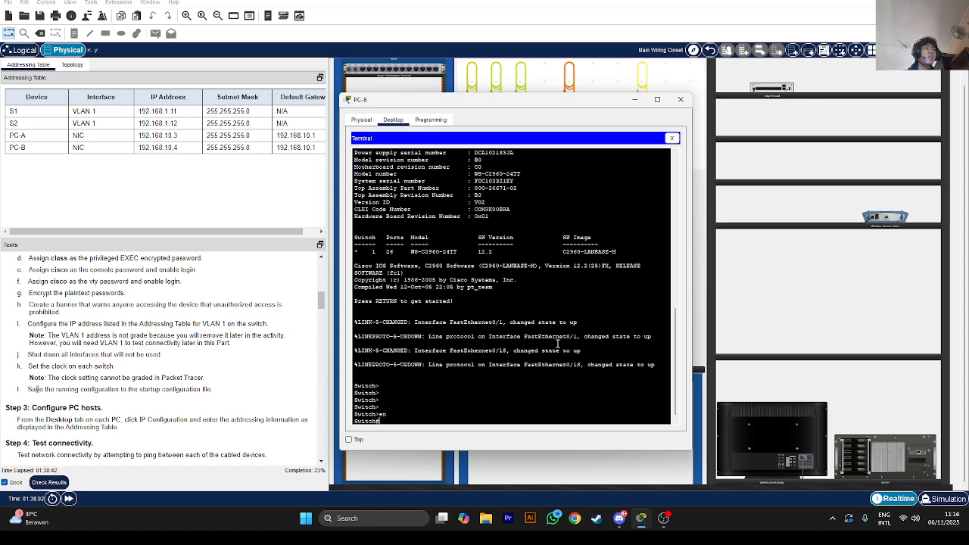
{"action": "type", "text": "co"}
{"action": "key", "text": "Tab"}
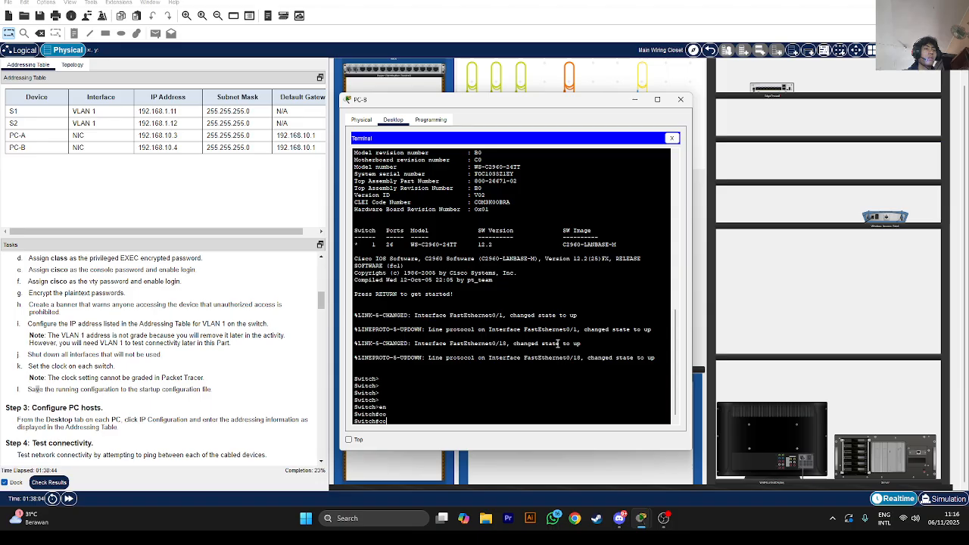
{"action": "type", "text": "onfig"}
{"action": "key", "text": "Return"}
{"action": "key", "text": "Return"}
{"action": "type", "text": "hostn"}
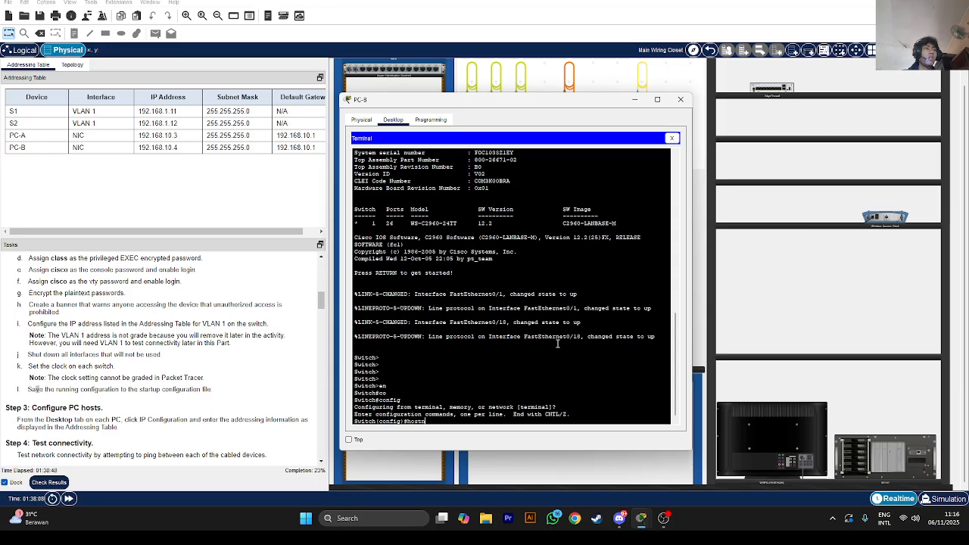
{"action": "type", "text": "ame S2"}
{"action": "key", "text": "Return"}
{"action": "type", "text": "en"}
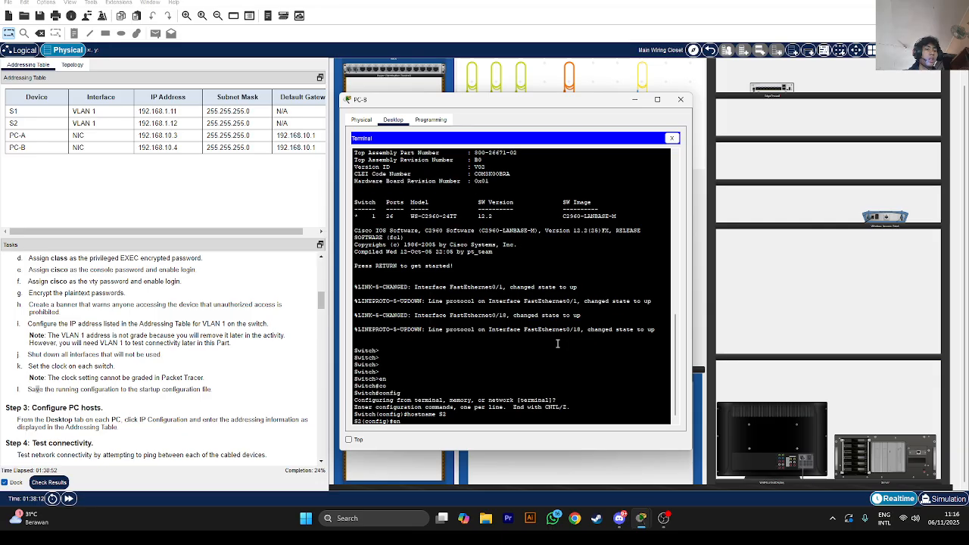
{"action": "type", "text": "able secret class"}
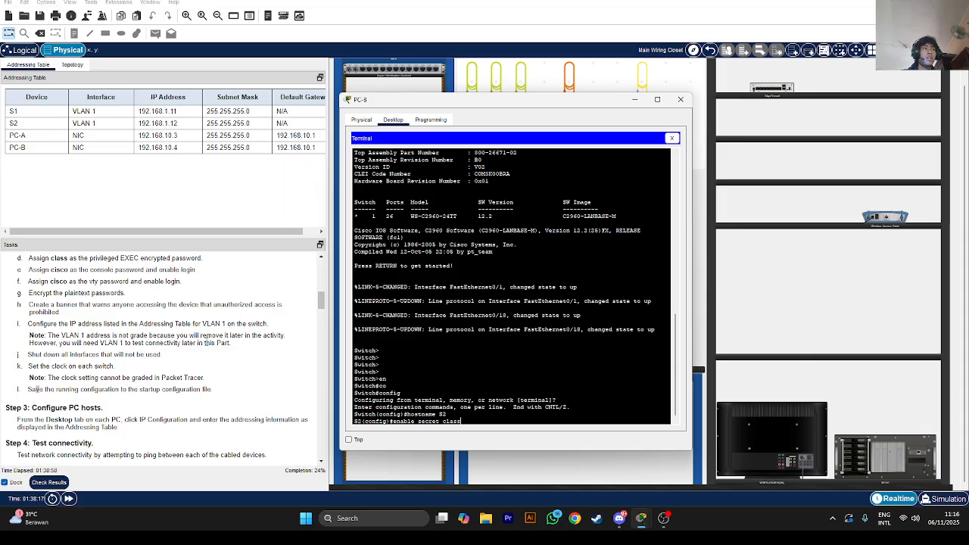
Apply enable secret class and set console password cisco with login on S2
{"action": "key", "text": "Return"}
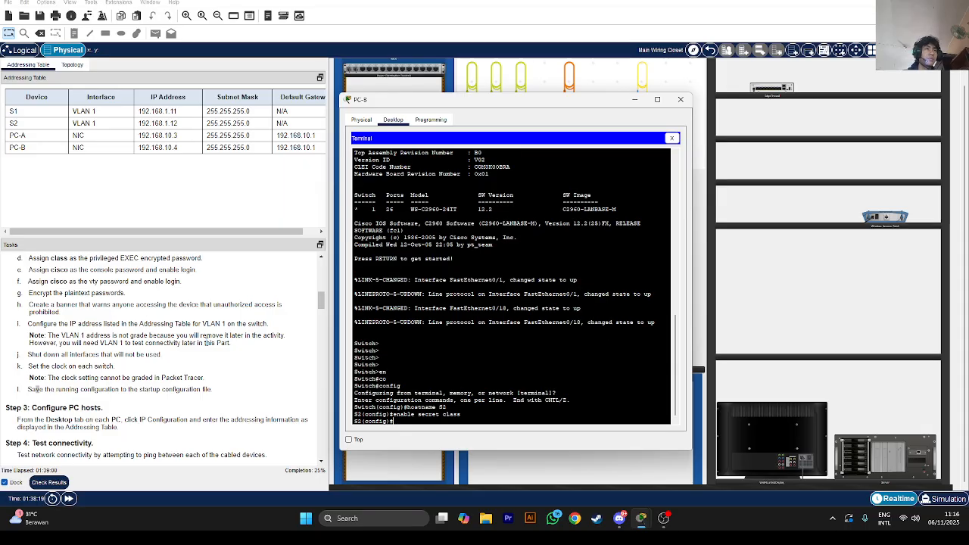
{"action": "type", "text": "line console 0"}
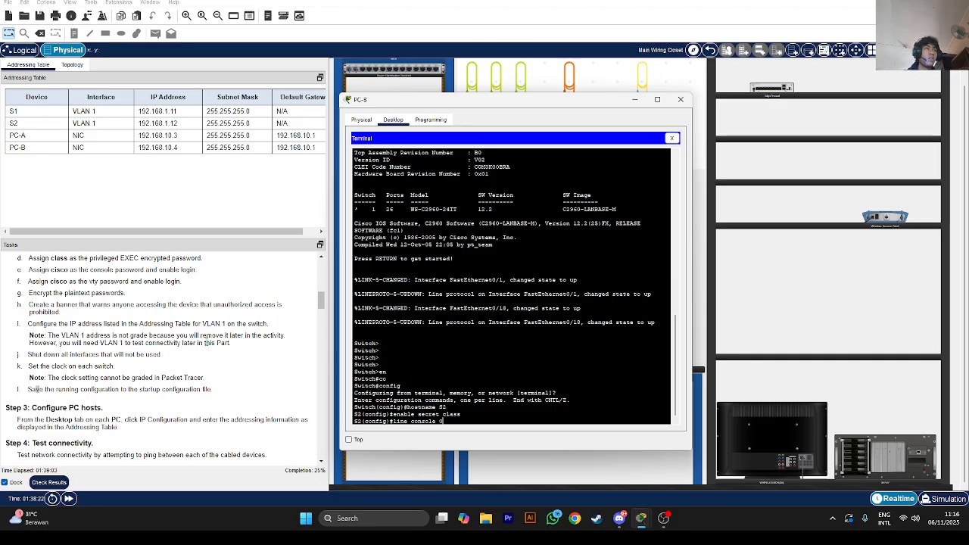
{"action": "key", "text": "Return"}
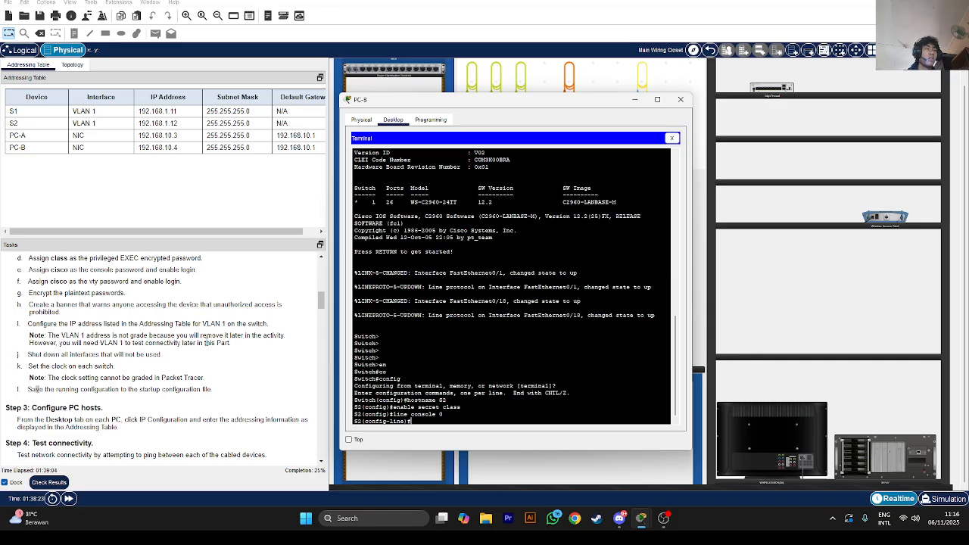
{"action": "type", "text": "passwo"}
{"action": "key", "text": "Tab"}
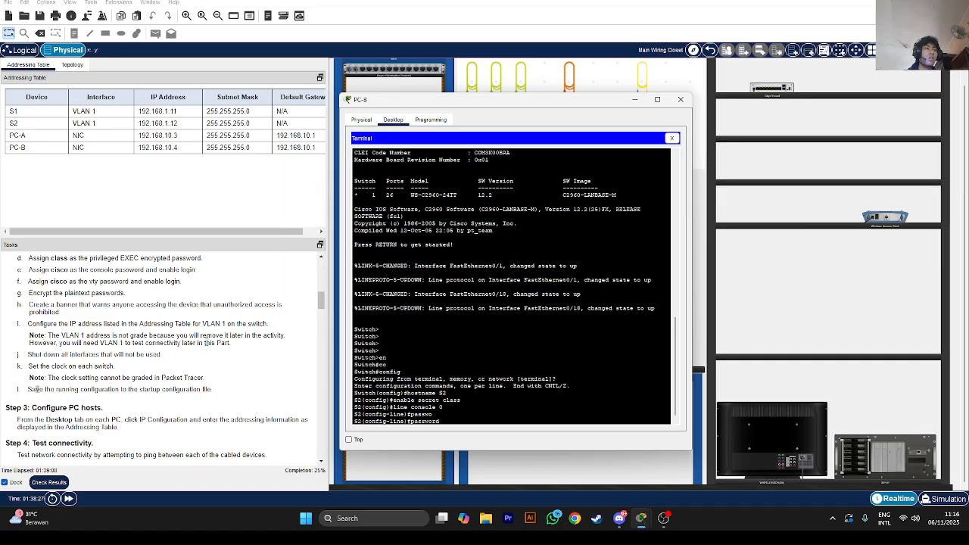
{"action": "type", "text": "cisco"}
{"action": "key", "text": "Return"}
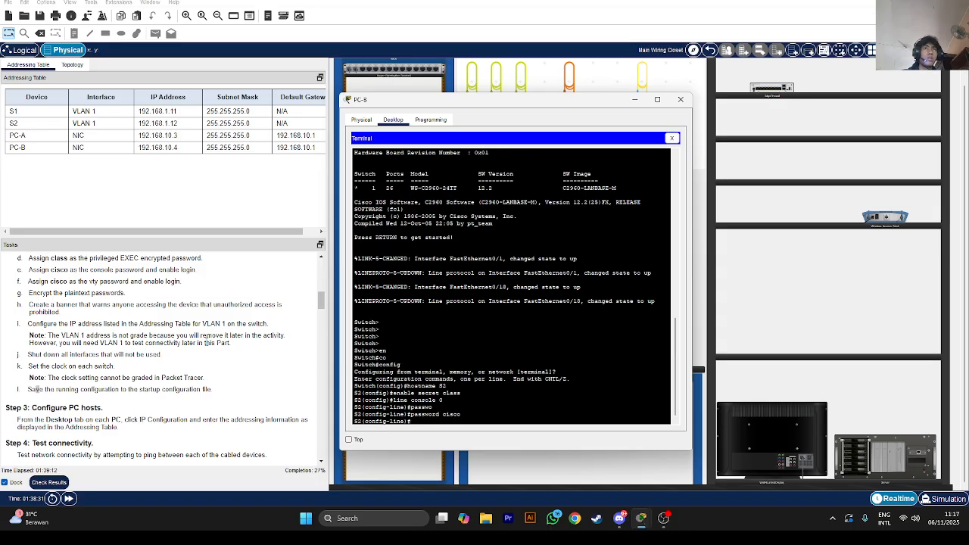
{"action": "type", "text": "login"}
{"action": "key", "text": "Return"}
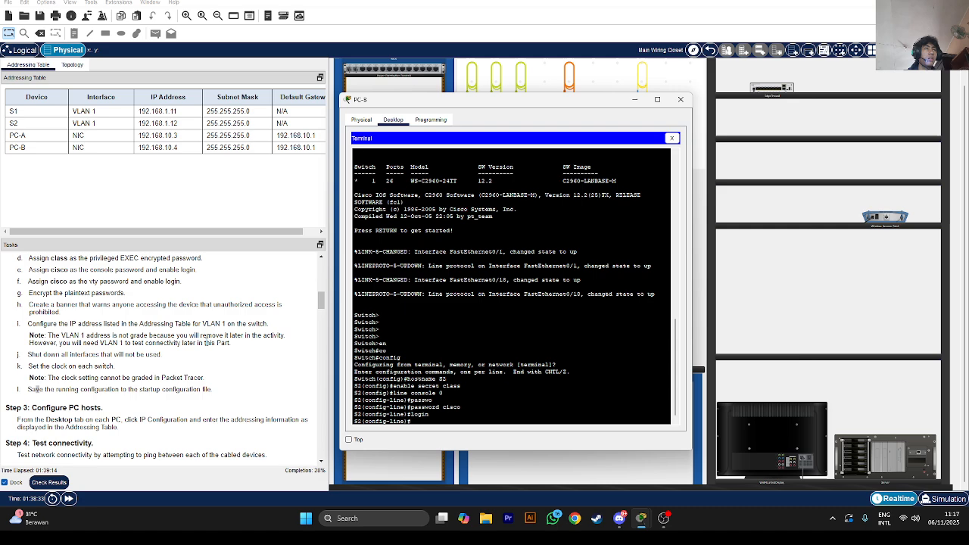
{"action": "type", "text": "line"}
{"action": "key", "text": "Return"}
{"action": "type", "text": "line"}
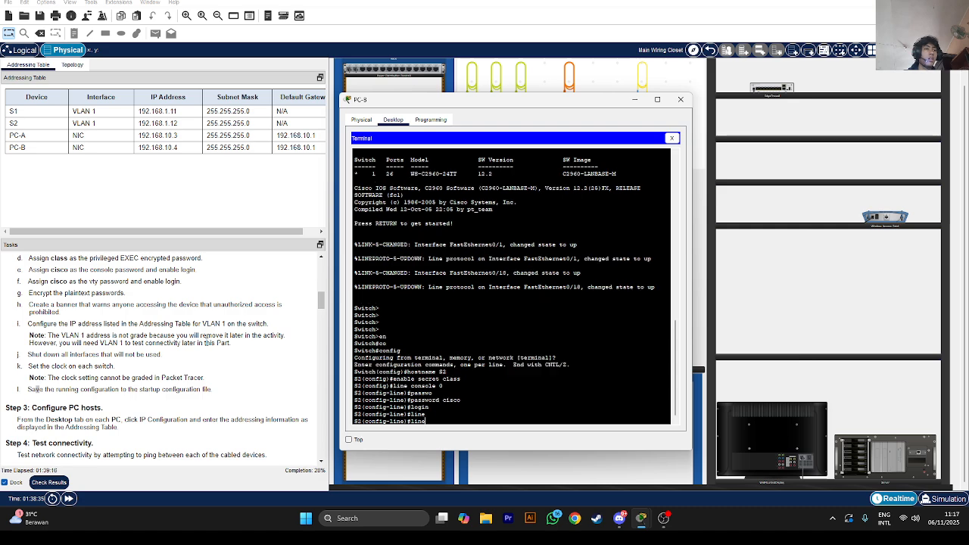
{"action": "type", "text": " v"}
{"action": "key", "text": "Tab"}
{"action": "type", "text": "ty "}
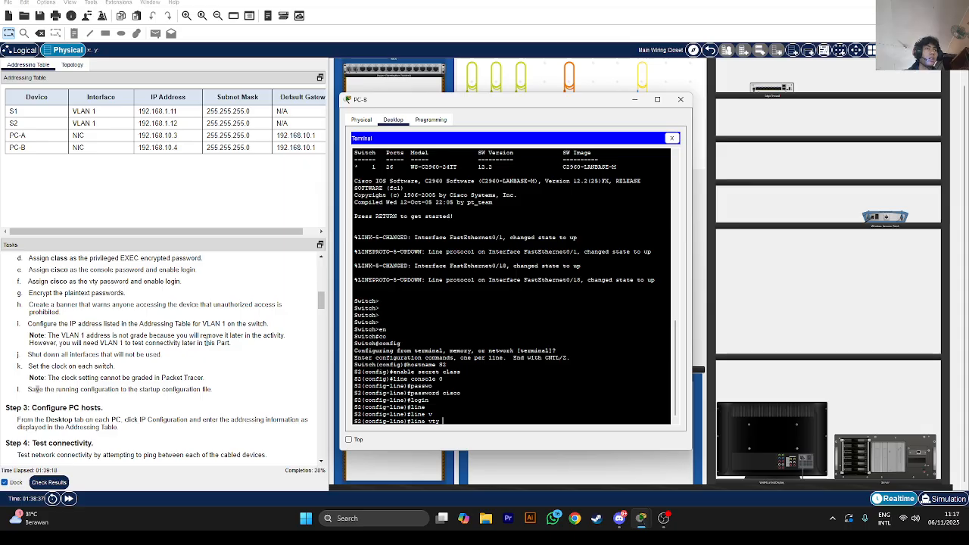
{"action": "type", "text": "0 4"}
{"action": "key", "text": "Return"}
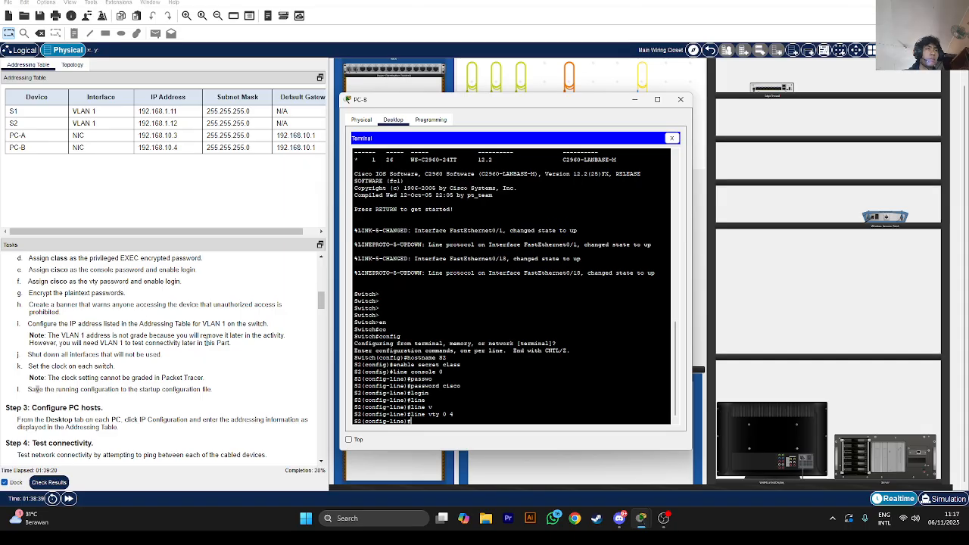
{"action": "type", "text": "password c"}
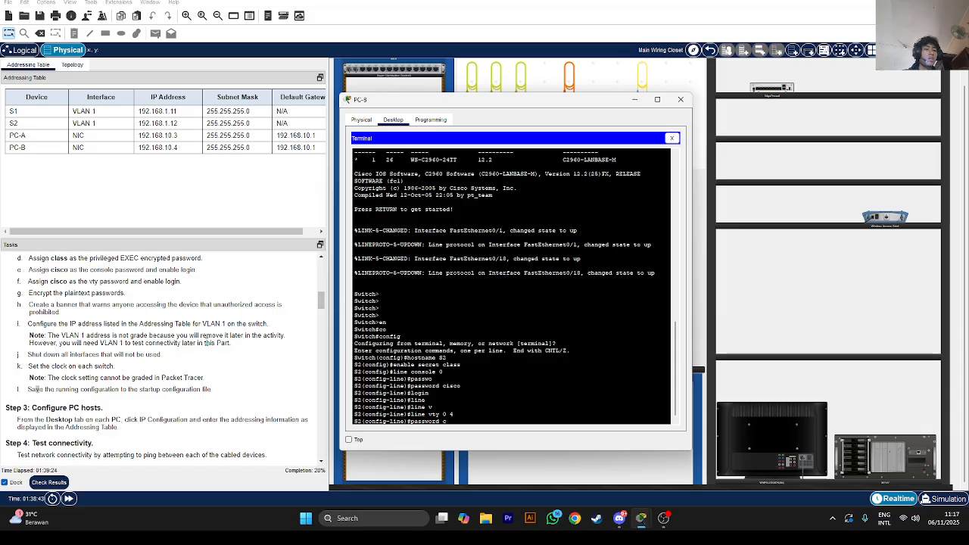
{"action": "type", "text": "isco"}
{"action": "key", "text": "Return"}
{"action": "type", "text": "login"}
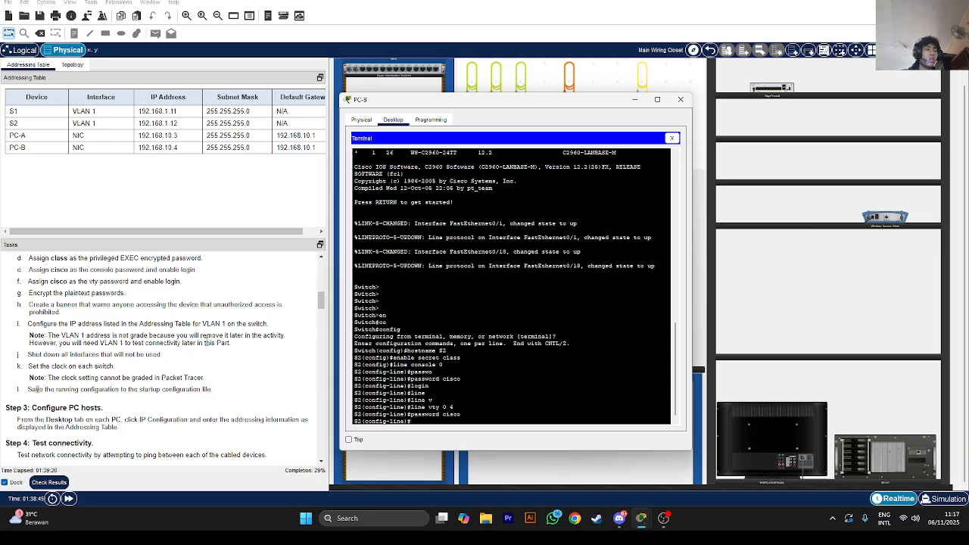
{"action": "key", "text": "Return"}
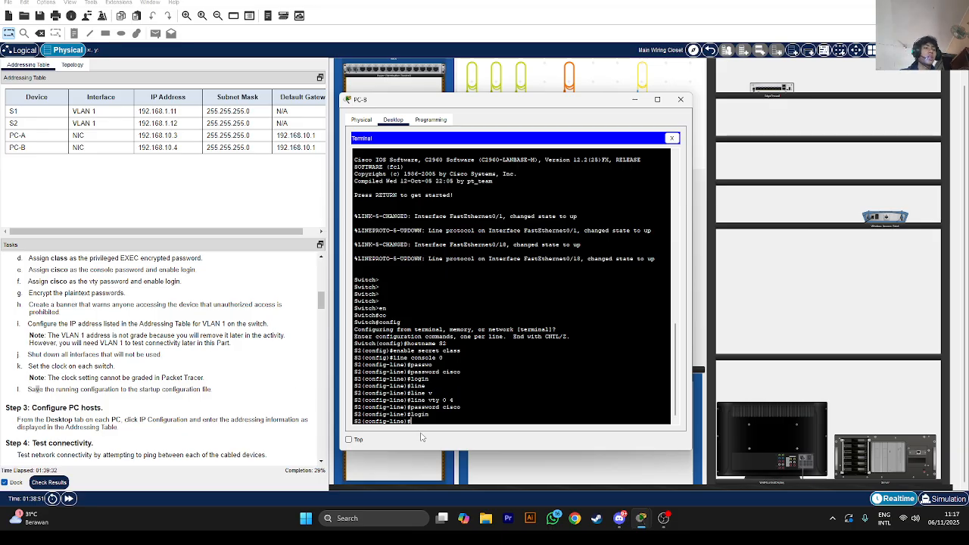
{"action": "type", "text": "end"}
{"action": "key", "text": "BackSpace"}
{"action": "key", "text": "BackSpace"}
{"action": "key", "text": "BackSpace"}
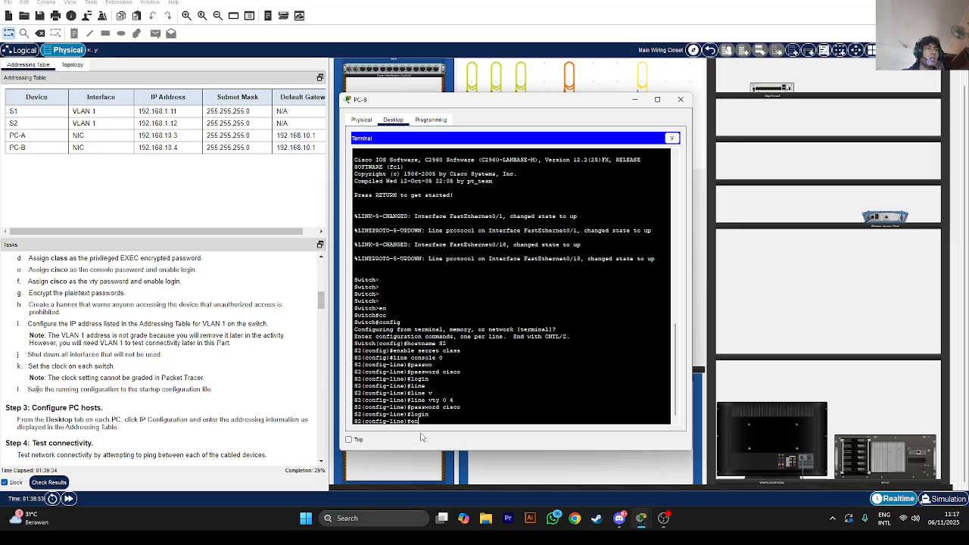
{"action": "type", "text": "exit"}
{"action": "key", "text": "Return"}
{"action": "key", "text": "Return"}
Turn on service password-encryption on S2
{"action": "type", "text": "s"}
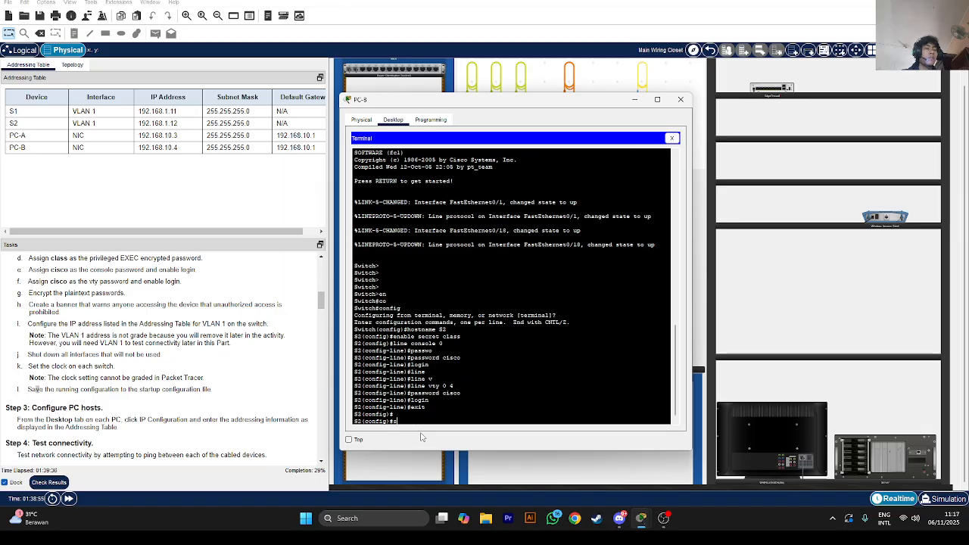
{"action": "type", "text": "we"}
{"action": "key", "text": "Tab"}
{"action": "type", "text": "rvice p"}
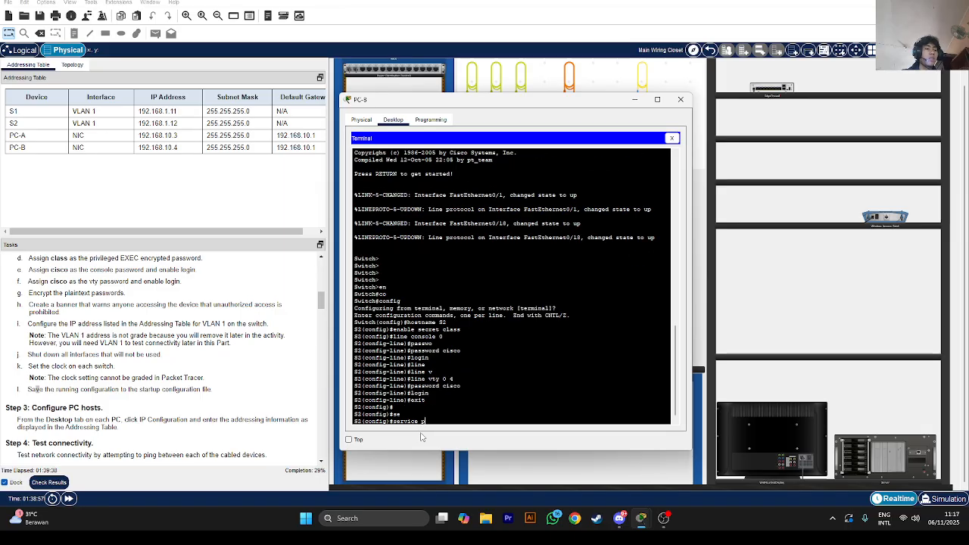
{"action": "type", "text": "assword-encryption"}
{"action": "key", "text": "Tab"}
{"action": "key", "text": "Return"}
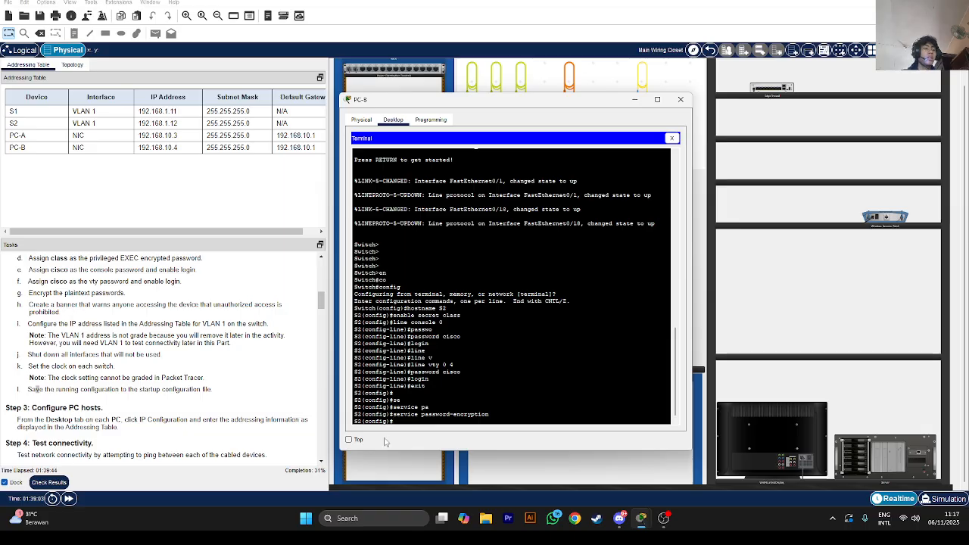
Add the MOTD banner 'author only' using 'a' as the closing delimiter
{"action": "type", "text": "banner mo"}
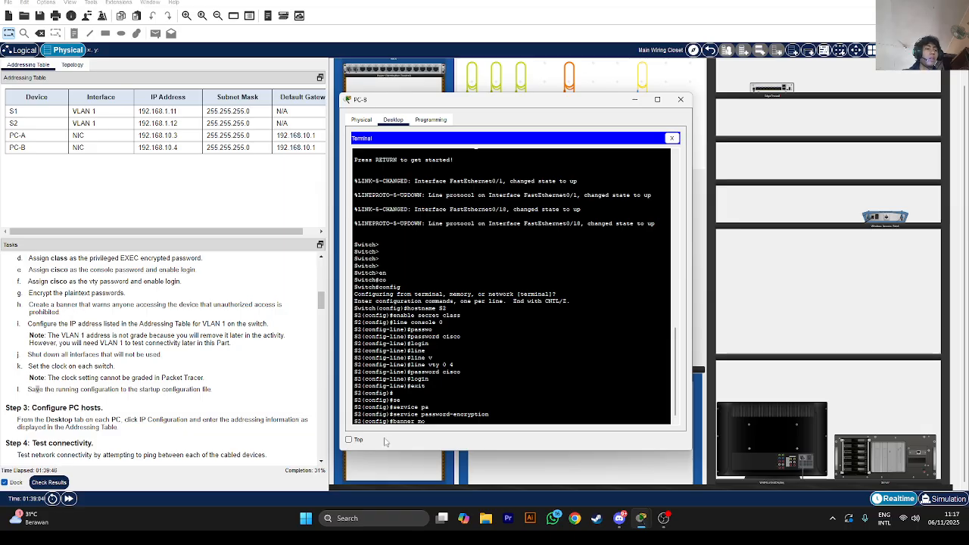
{"action": "type", "text": "td author"}
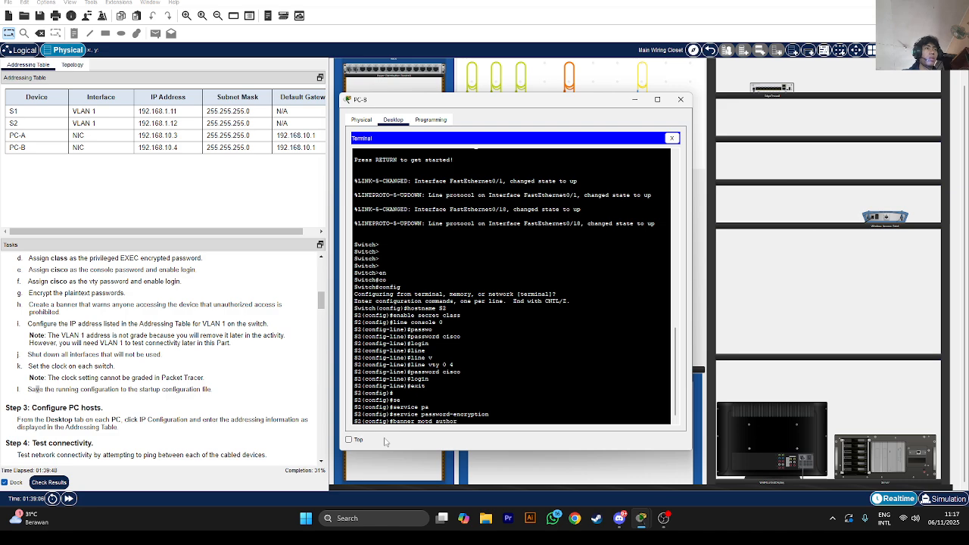
{"action": "type", "text": " only"}
{"action": "key", "text": "Return"}
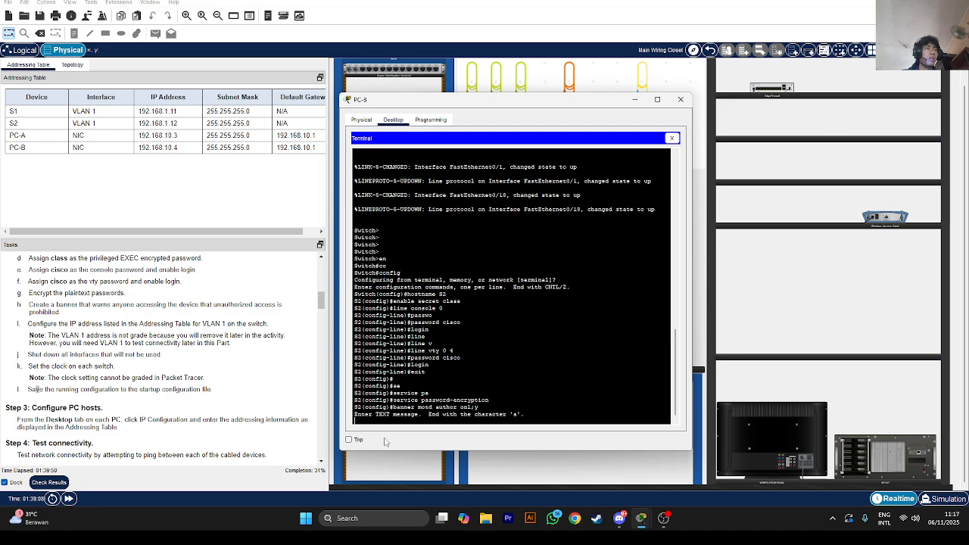
{"action": "type", "text": "a"}
{"action": "key", "text": "Return"}
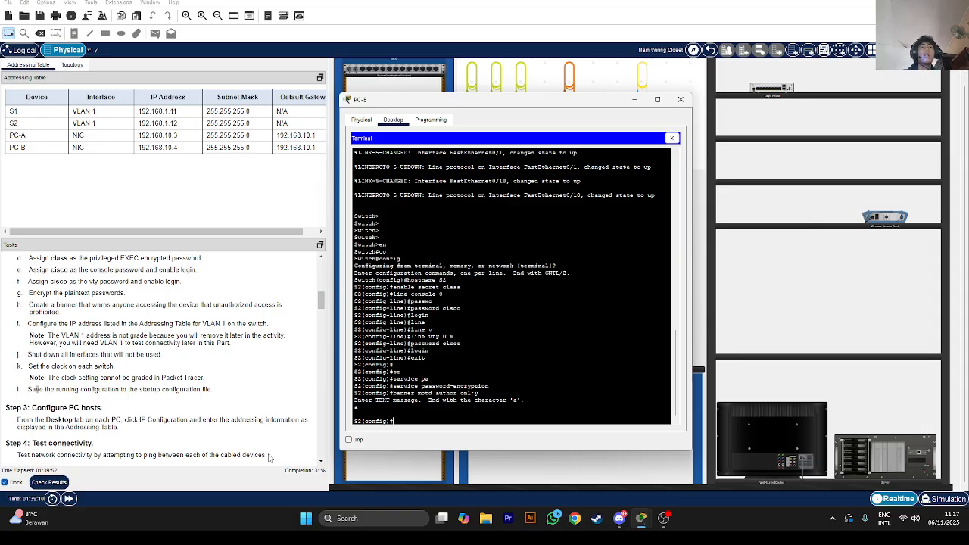
{"action": "scroll", "coordinate": [142, 333], "scroll_direction": "down", "scroll_amount": 1}
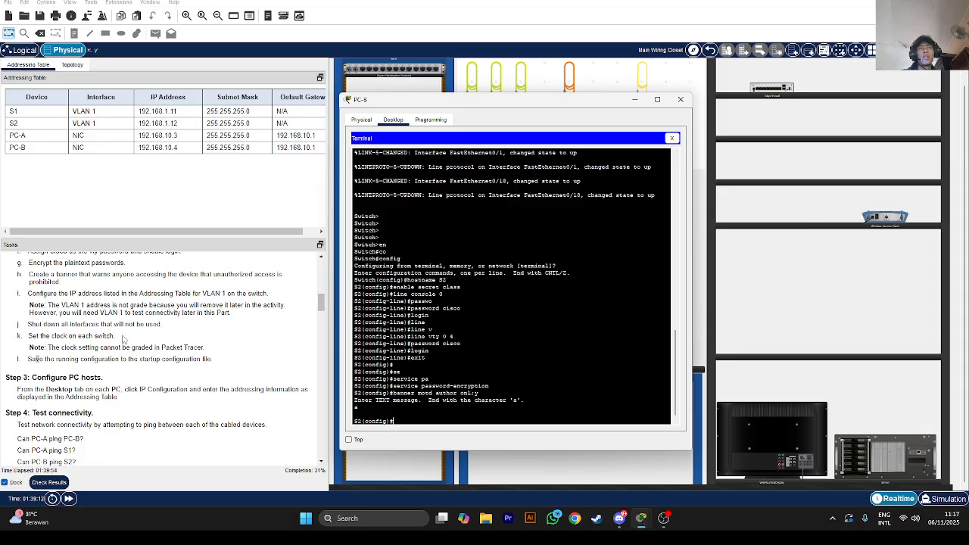
{"action": "scroll", "coordinate": [124, 338], "scroll_direction": "up", "scroll_amount": 1}
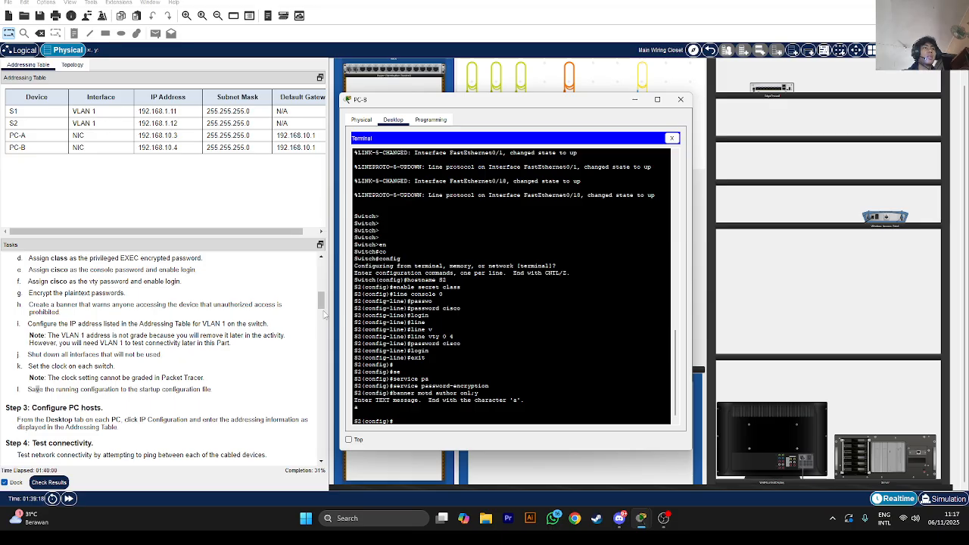
Assign 192.168.1.12 255.255.255.0 to S2's VLAN 1, enable it, and type 'do show ip int brief'
{"action": "type", "text": "nt vla"}
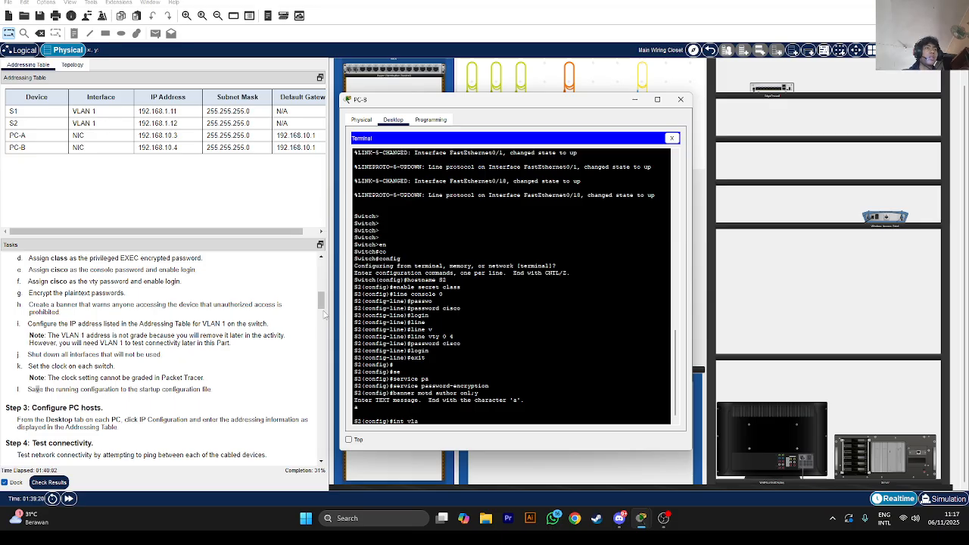
{"action": "type", "text": "n 1"}
{"action": "key", "text": "Return"}
{"action": "type", "text": "ip add"}
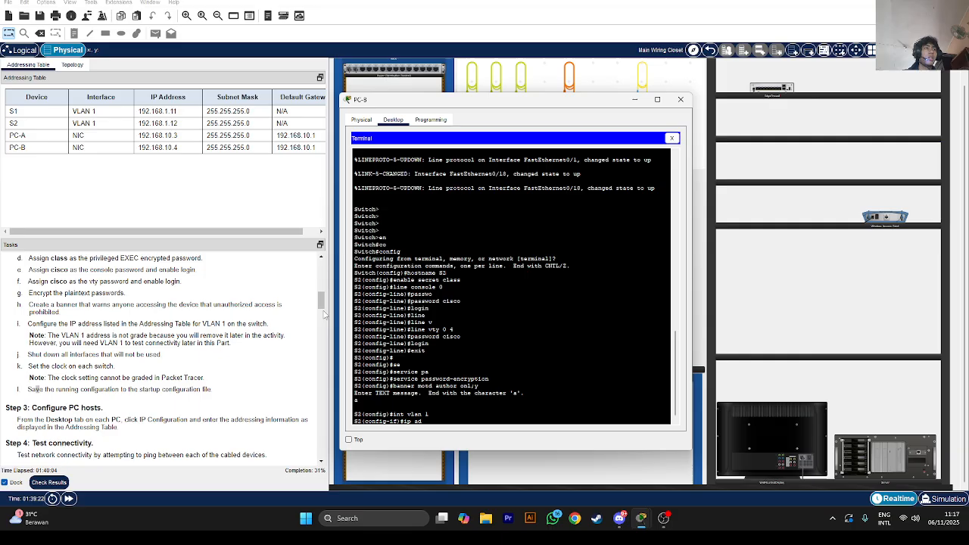
{"action": "key", "text": "Tab"}
{"action": "type", "text": "1"}
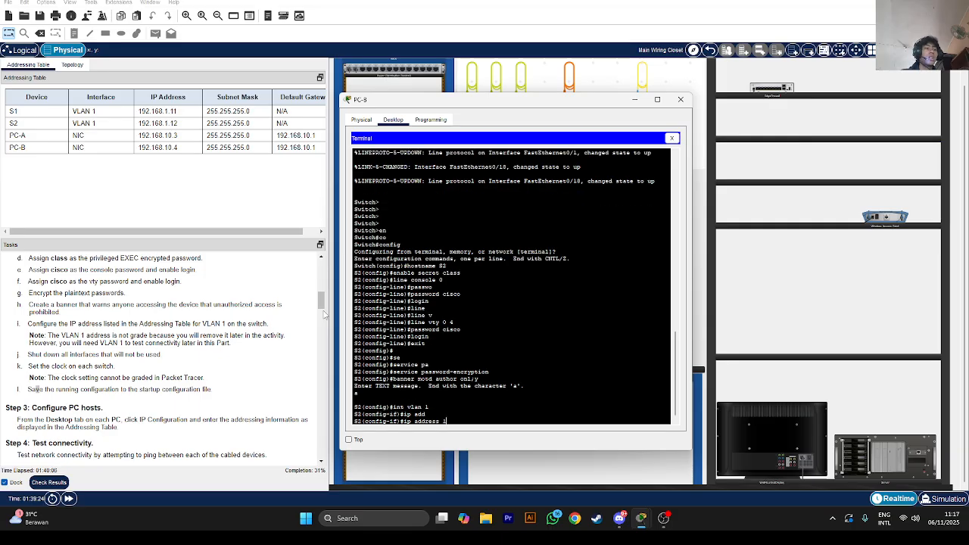
{"action": "type", "text": "92.168.1.12 255.255.255.0"}
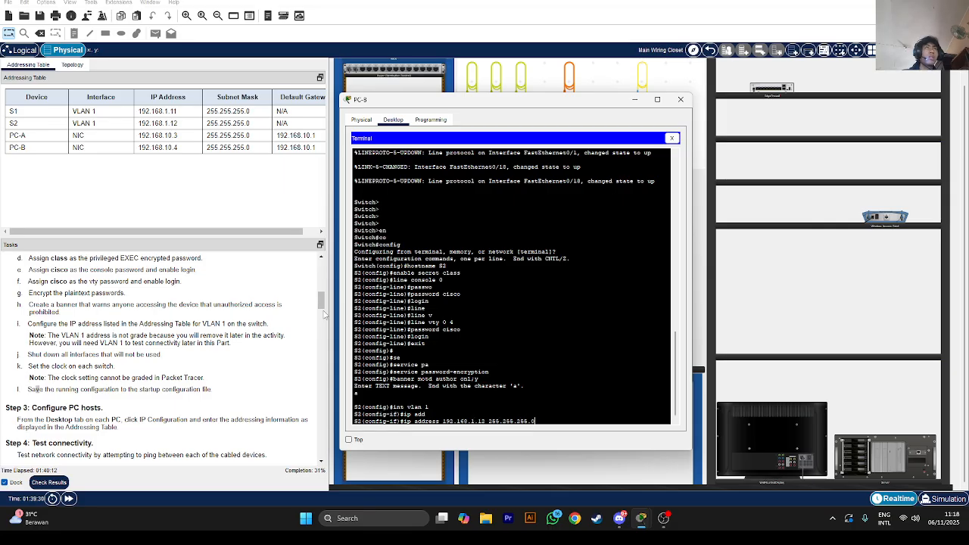
{"action": "key", "text": "Return"}
{"action": "type", "text": "no s"}
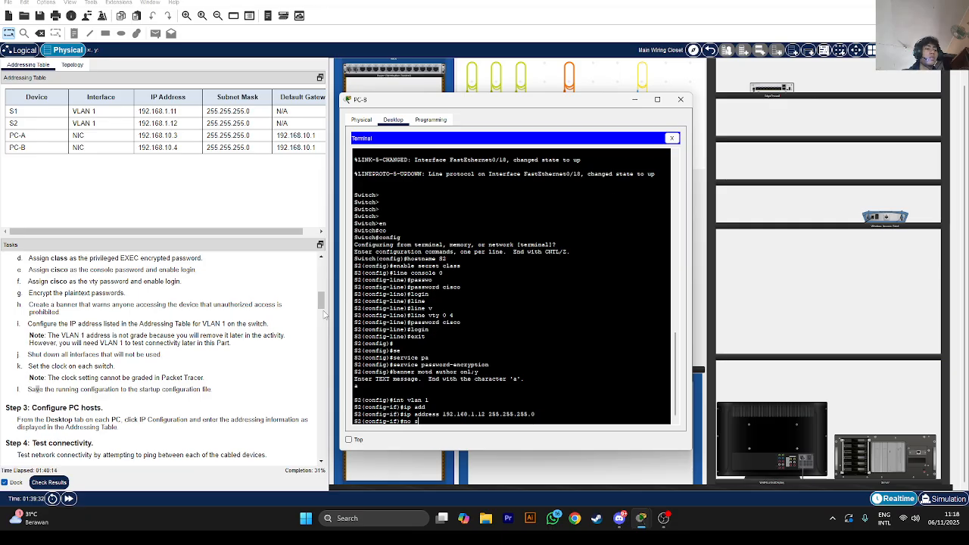
{"action": "type", "text": "hutdown"}
{"action": "key", "text": "Return"}
{"action": "key", "text": "Return"}
{"action": "key", "text": "Return"}
{"action": "key", "text": "Return"}
{"action": "key", "text": "Return"}
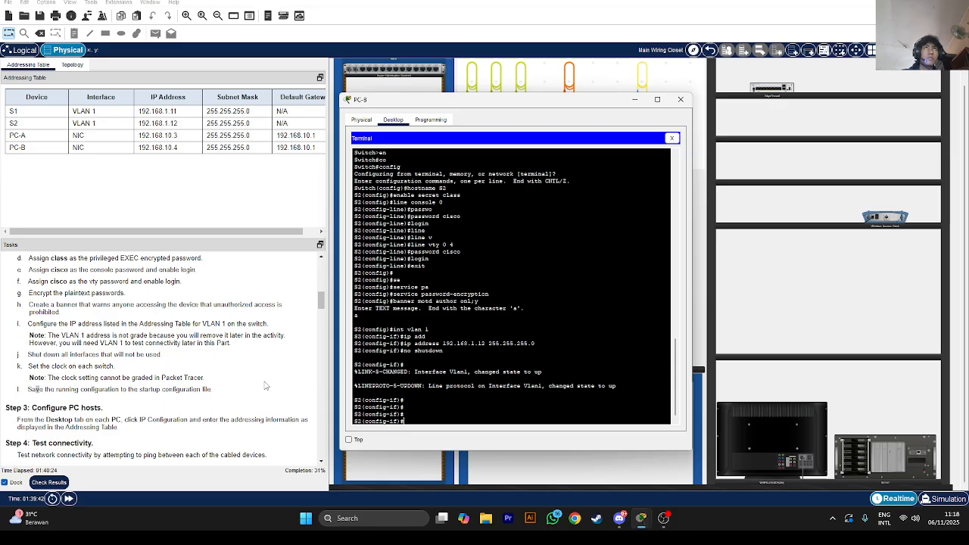
{"action": "type", "text": "do show ip int b"}
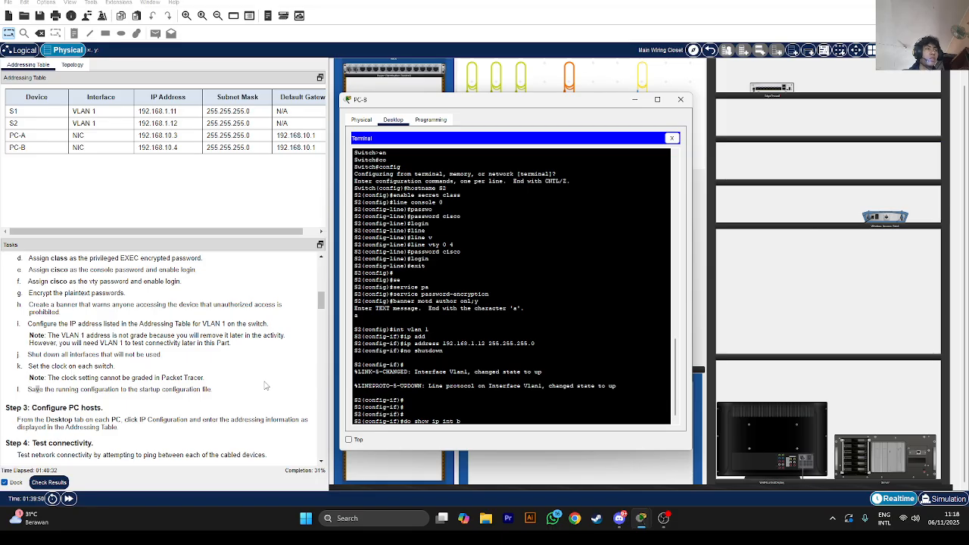
{"action": "type", "text": "rief"}
Run S2's interface summary and page through it, confirming Vlan1 at 192.168.1.12 is up
{"action": "key", "text": "Return"}
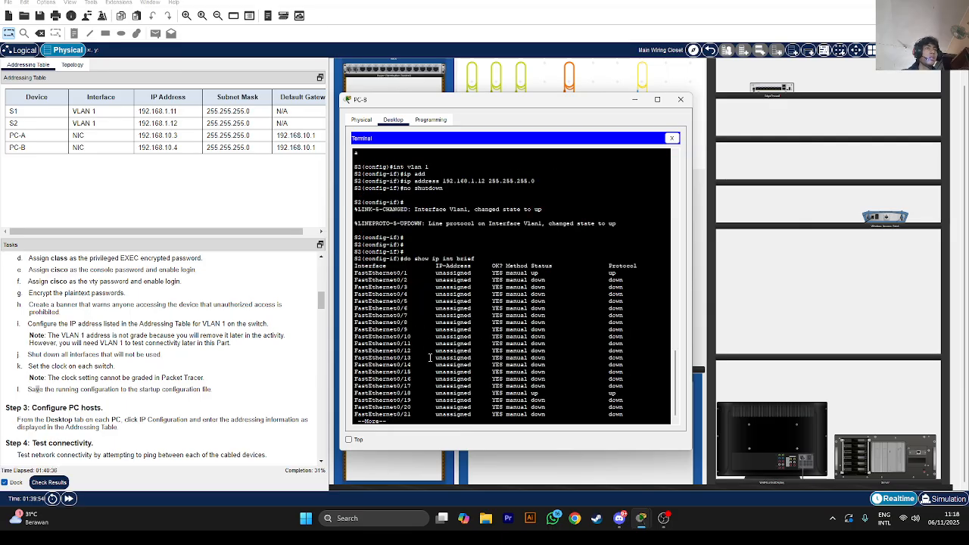
{"action": "key", "text": "Return"}
{"action": "key", "text": "Return"}
{"action": "key", "text": "Return"}
{"action": "key", "text": "Return"}
{"action": "key", "text": "Return"}
{"action": "key", "text": "Return"}
{"action": "key", "text": "Return"}
{"action": "key", "text": "Return"}
{"action": "key", "text": "Return"}
{"action": "key", "text": "Return"}
{"action": "key", "text": "Return"}
{"action": "key", "text": "Return"}
{"action": "key", "text": "Return"}
{"action": "key", "text": "Return"}
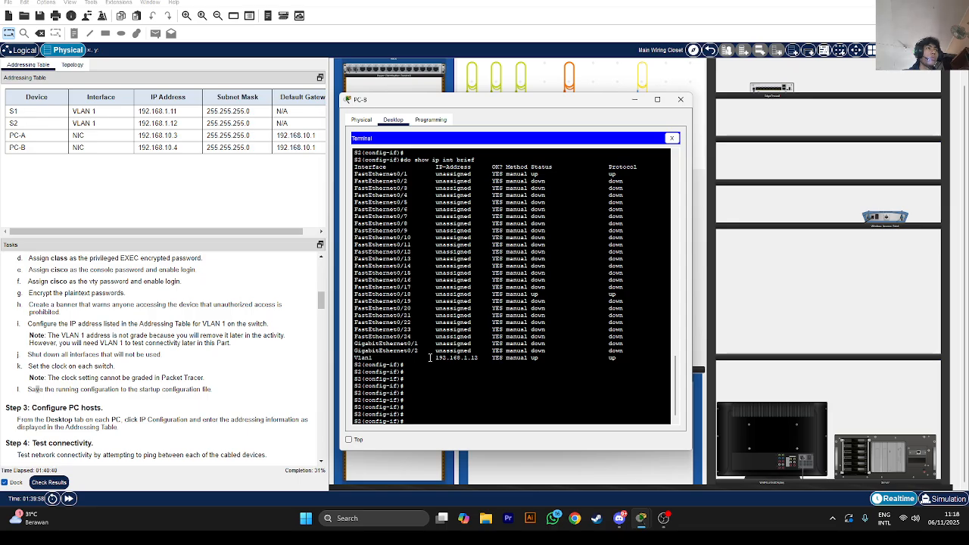
{"action": "key", "text": "Return"}
{"action": "key", "text": "Return"}
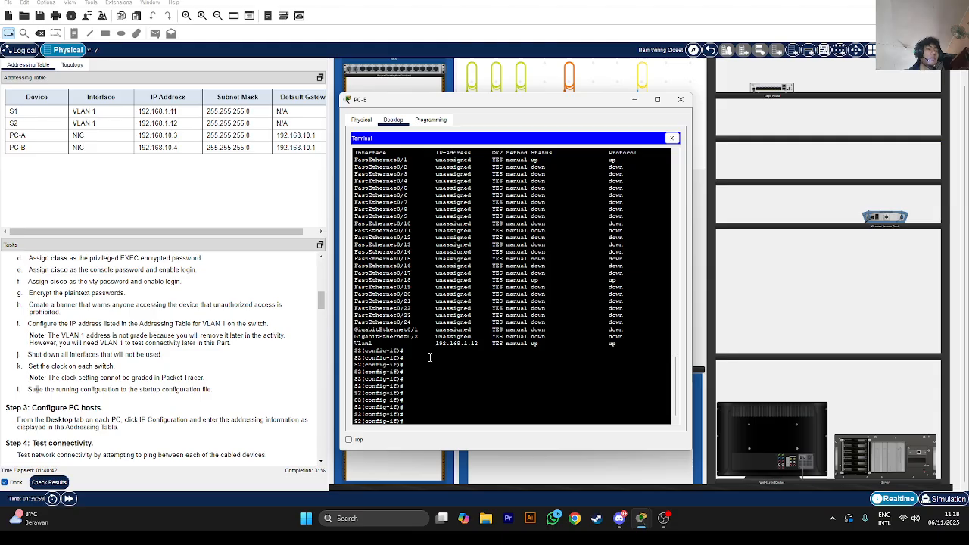
{"action": "type", "text": "int range f0/2-17"}
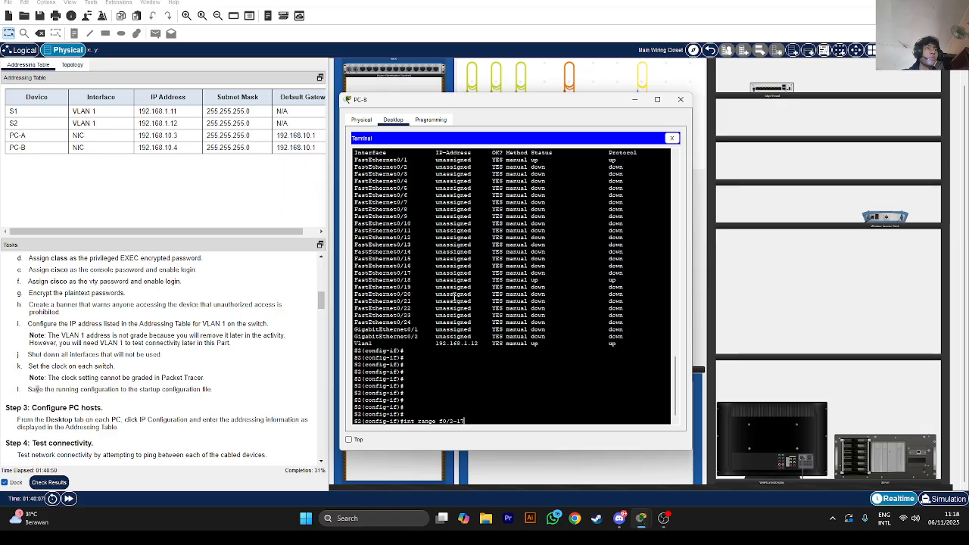
Select S2's unused ports f0/2-17, f0/19-24 and g0/1-2, fixing the separator, and shut them down
{"action": "type", "text": ", f019"}
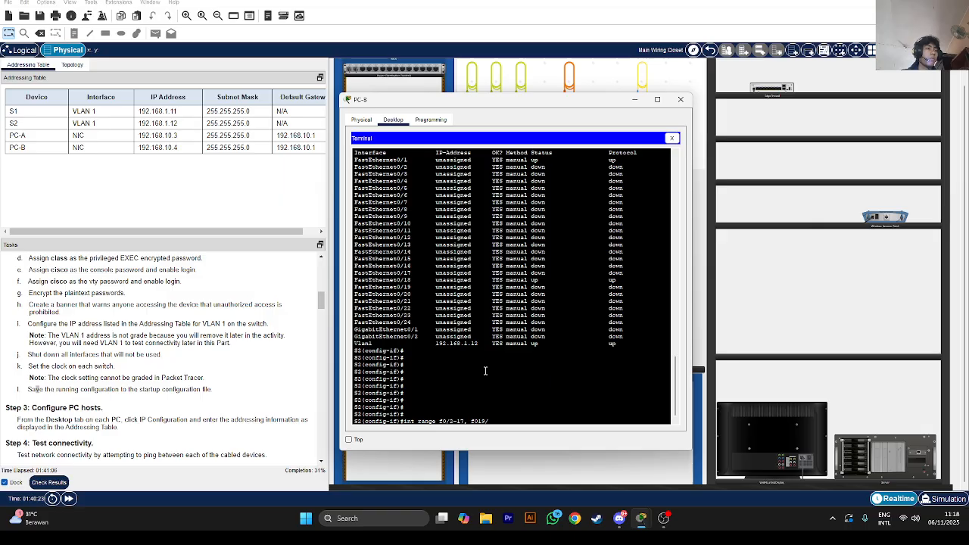
{"action": "type", "text": "/-"}
{"action": "key", "text": "BackSpace"}
{"action": "key", "text": "BackSpace"}
{"action": "key", "text": "BackSpace"}
{"action": "key", "text": "BackSpace"}
{"action": "type", "text": "/19"}
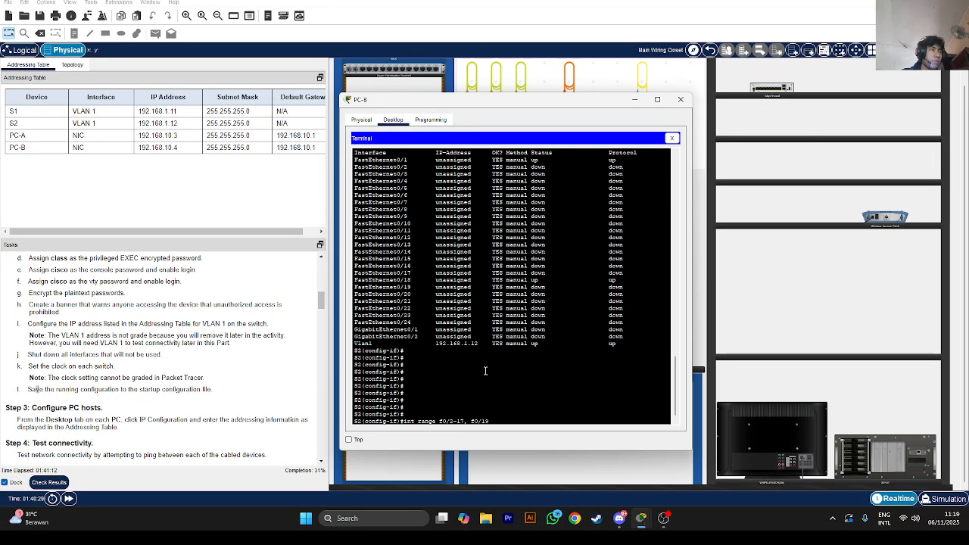
{"action": "type", "text": "-24, g"}
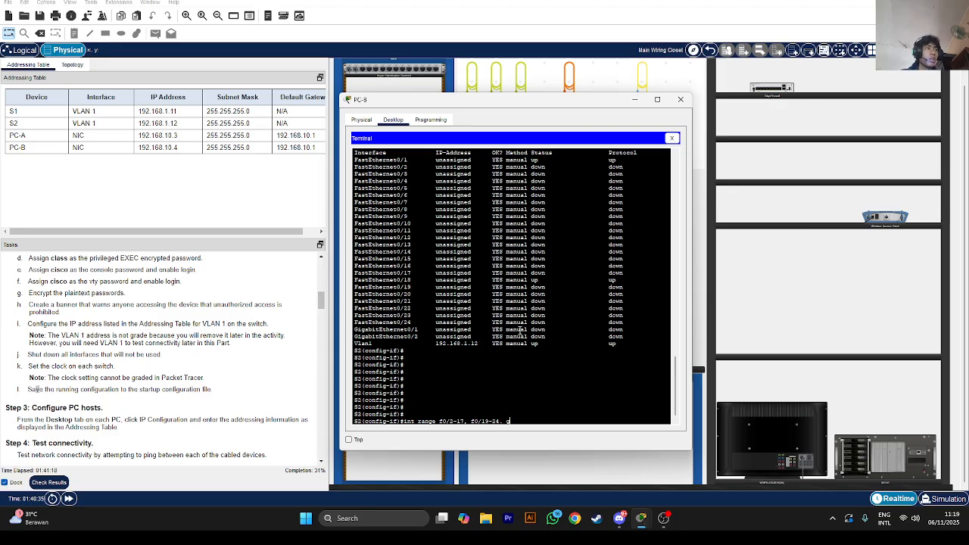
{"action": "type", "text": "0/1-2"}
{"action": "key", "text": "Return"}
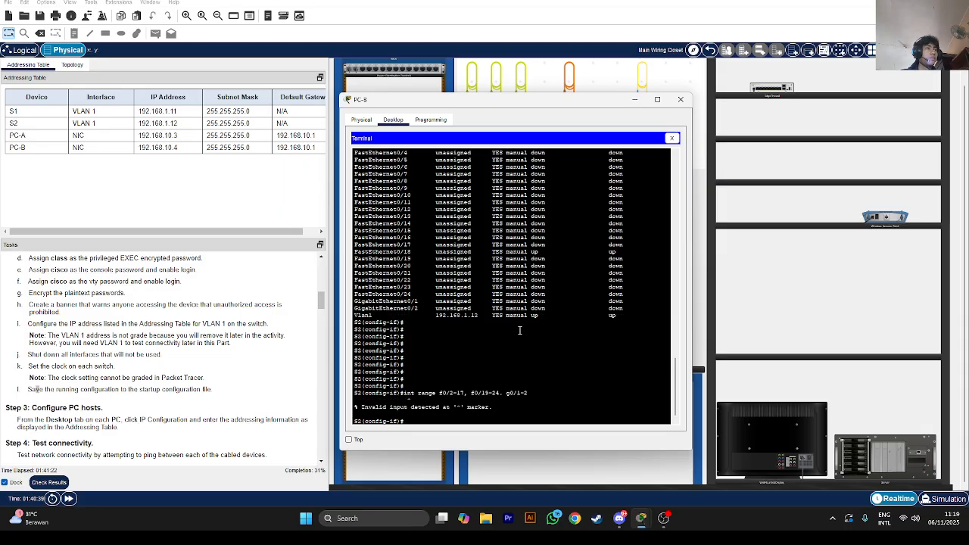
{"action": "key", "text": "Up"}
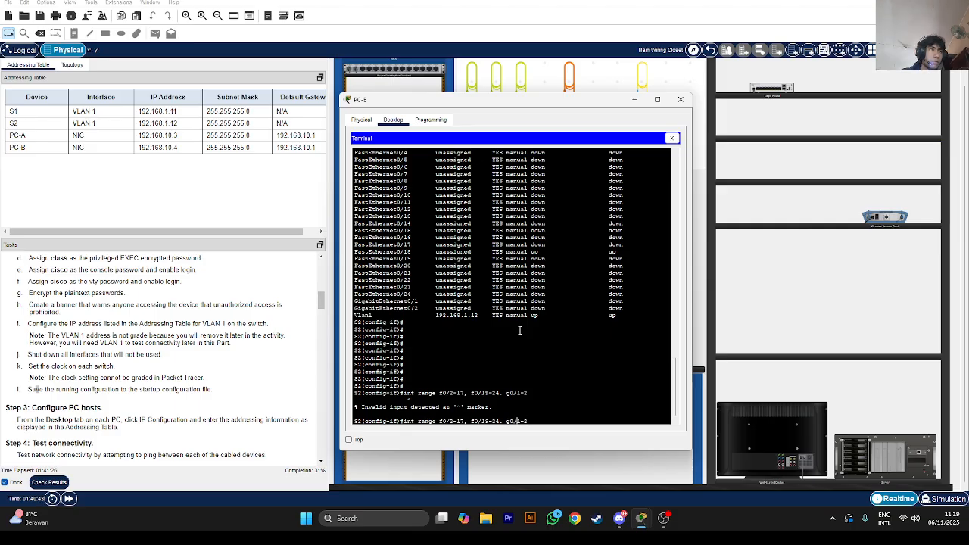
{"action": "key", "text": "BackSpace"}
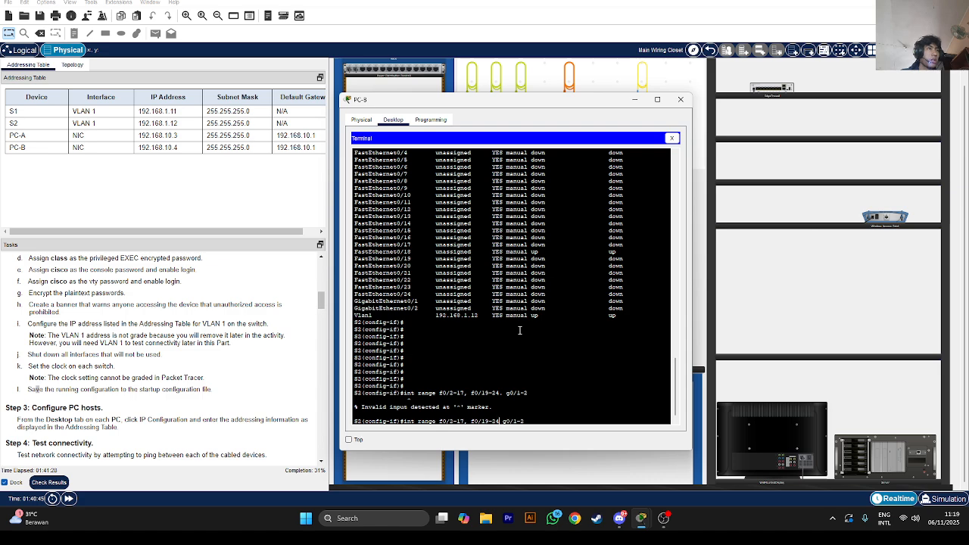
{"action": "type", "text": ","}
{"action": "key", "text": "Return"}
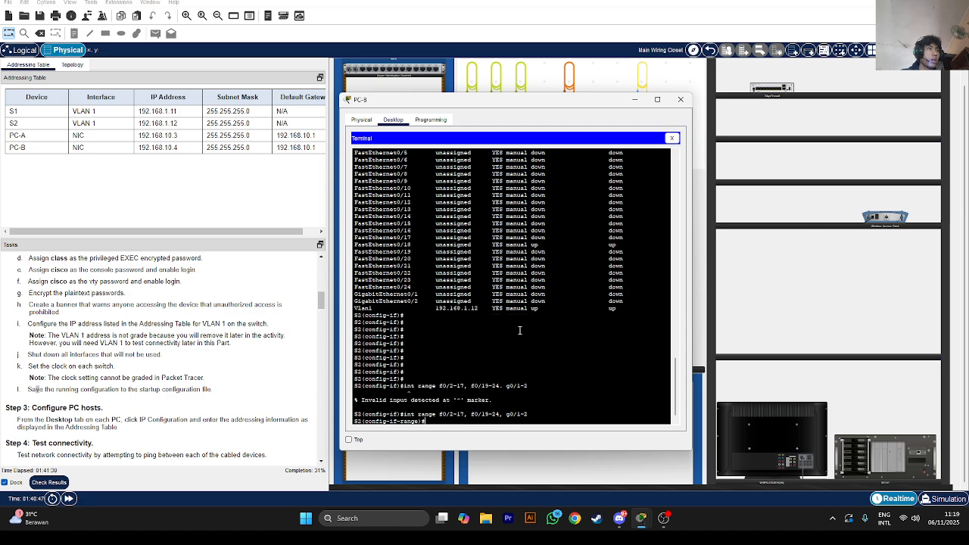
{"action": "type", "text": "shutdown"}
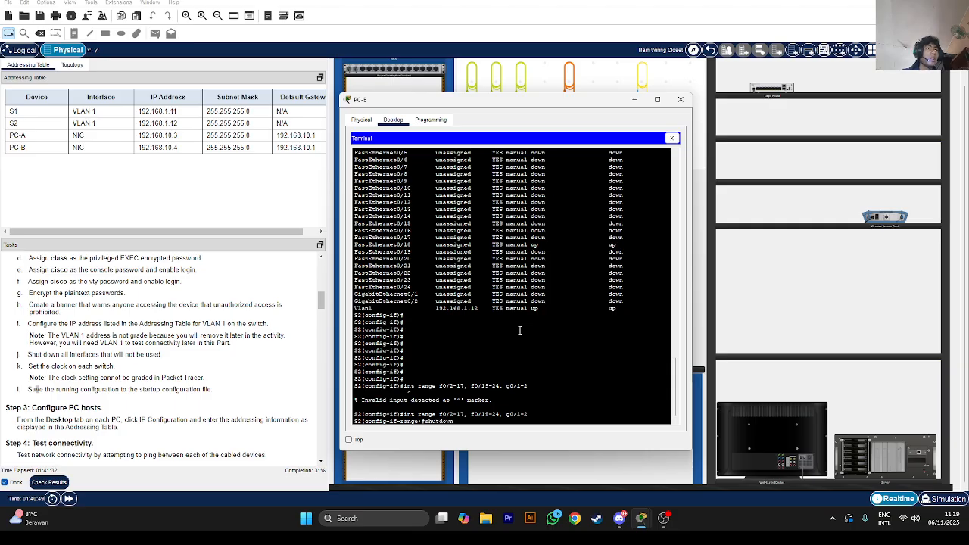
{"action": "key", "text": "Return"}
{"action": "key", "text": "Return"}
{"action": "key", "text": "Return"}
{"action": "key", "text": "Return"}
{"action": "key", "text": "Return"}
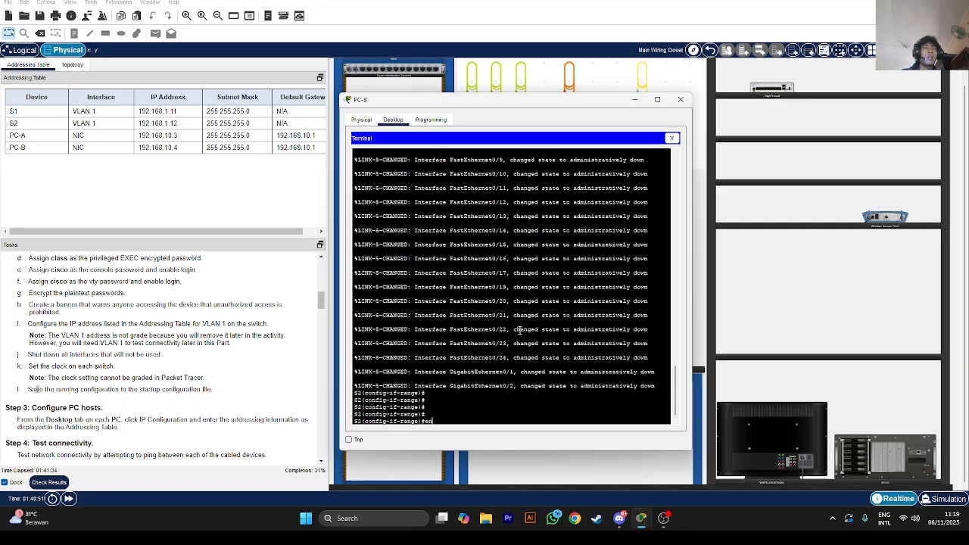
{"action": "key", "text": "BackSpace"}
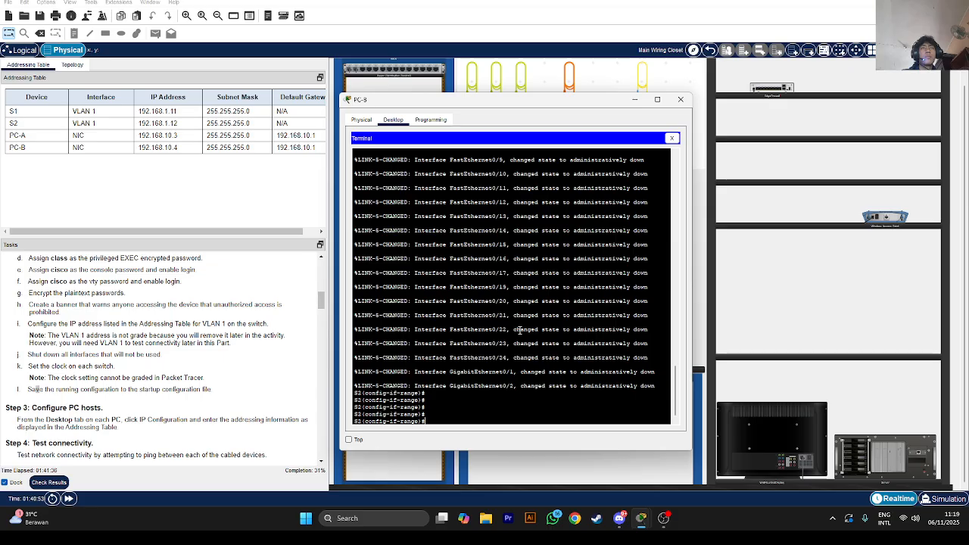
Exit S2's configuration mode back to privileged EXEC mode with end
{"action": "type", "text": "end"}
{"action": "key", "text": "Return"}
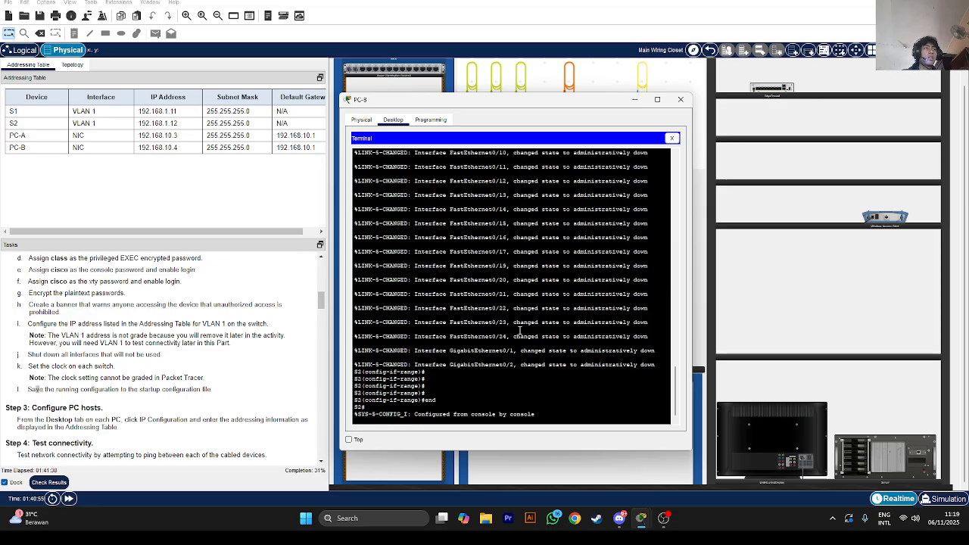
{"action": "key", "text": "Return"}
{"action": "key", "text": "Return"}
{"action": "key", "text": "Return"}
{"action": "key", "text": "Return"}
Run copy running-config startup-config on S2, accepting the startup-config destination filename
{"action": "type", "text": "co"}
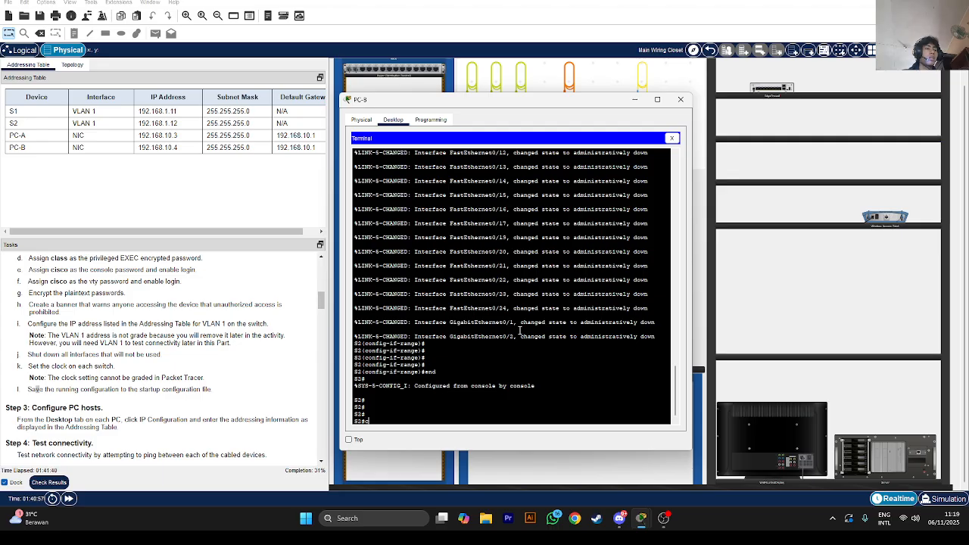
{"action": "key", "text": "Tab"}
{"action": "type", "text": "p"}
{"action": "key", "text": "Tab"}
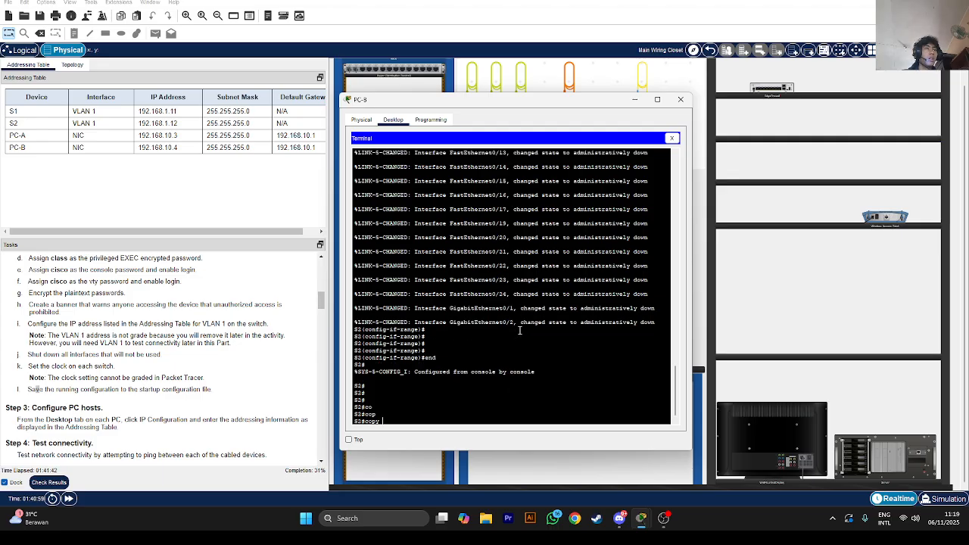
{"action": "type", "text": "r"}
{"action": "key", "text": "Tab"}
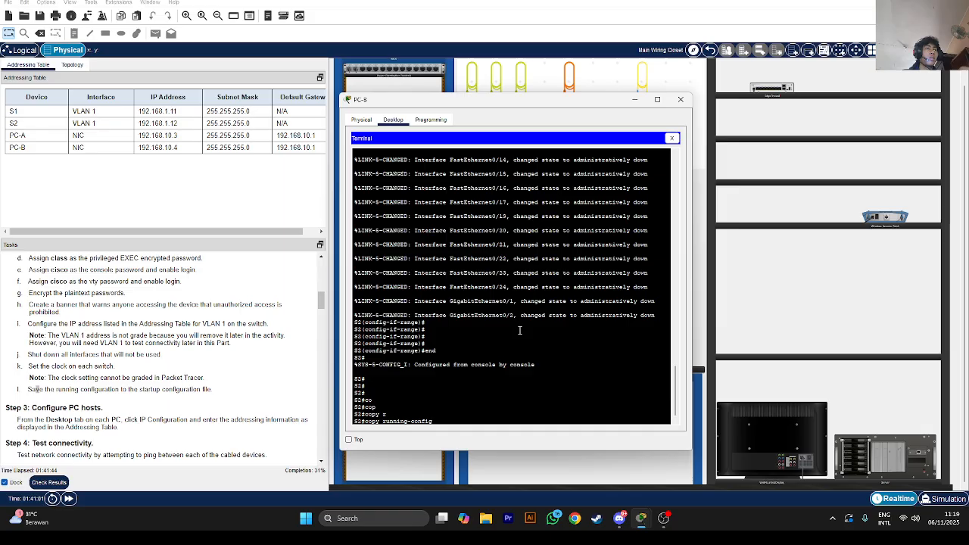
{"action": "key", "text": "Tab"}
{"action": "type", "text": "st"}
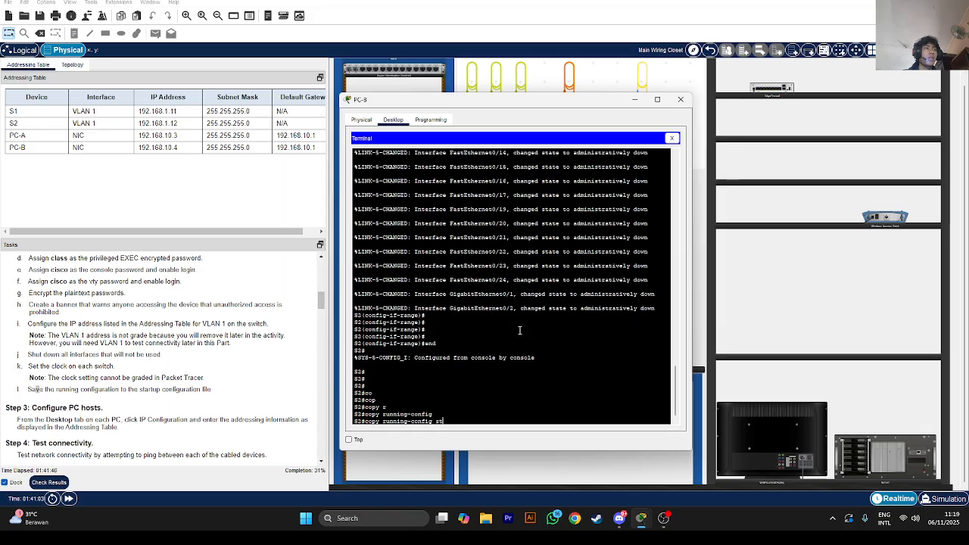
{"action": "type", "text": "a"}
{"action": "key", "text": "Tab"}
{"action": "key", "text": "Return"}
{"action": "key", "text": "Return"}
{"action": "key", "text": "Return"}
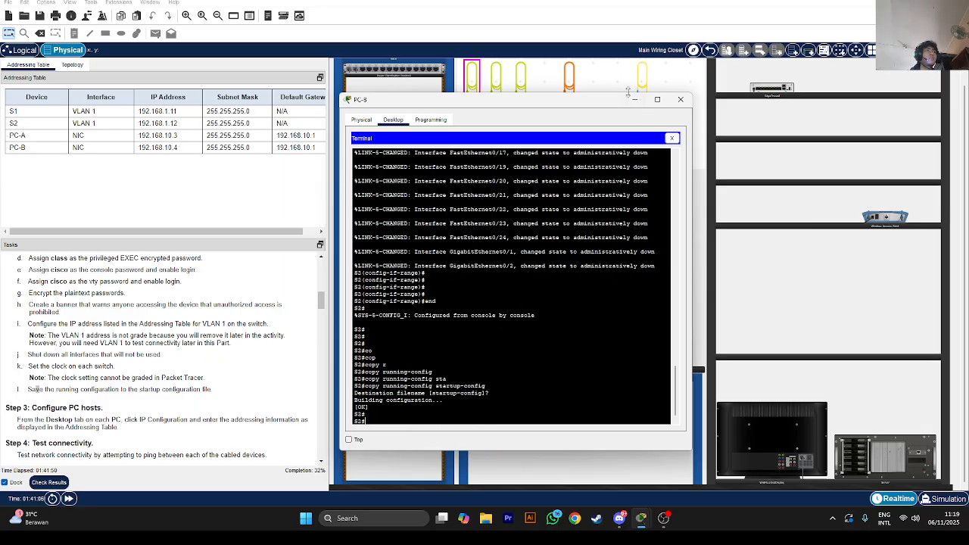
{"action": "scroll", "coordinate": [278, 276], "scroll_direction": "down", "scroll_amount": 3}
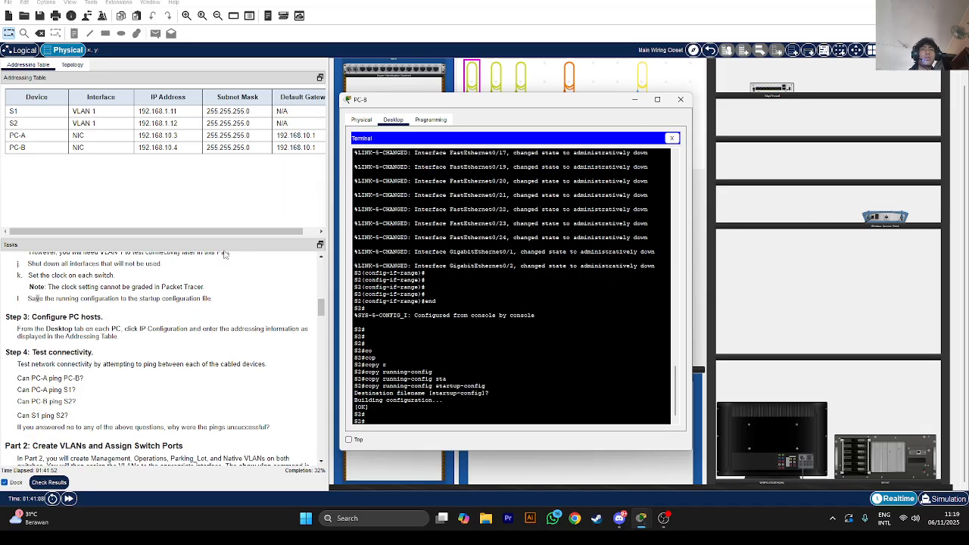
Close PC-B's window and browse the Assessment Items in the activity results
{"action": "left_click", "coordinate": [680, 99]}
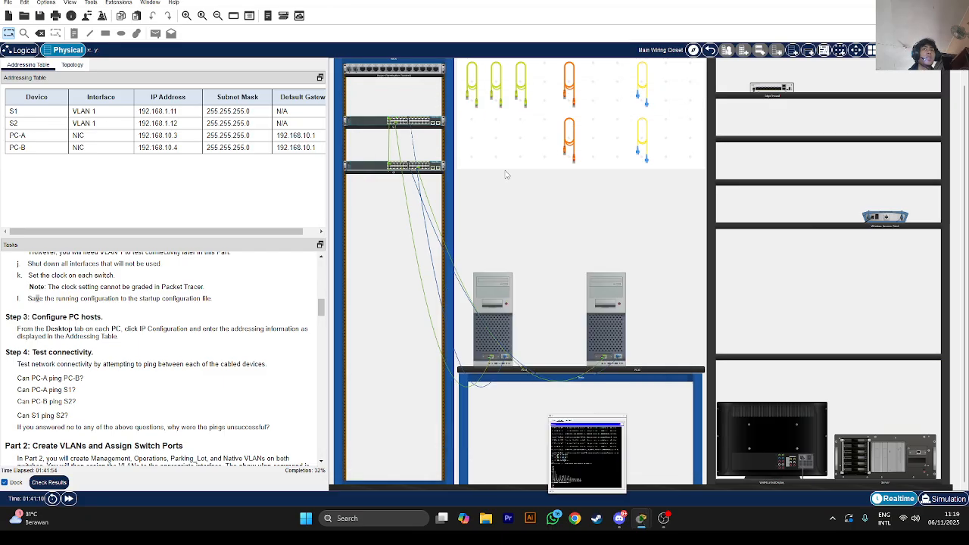
{"action": "left_click", "coordinate": [49, 482]}
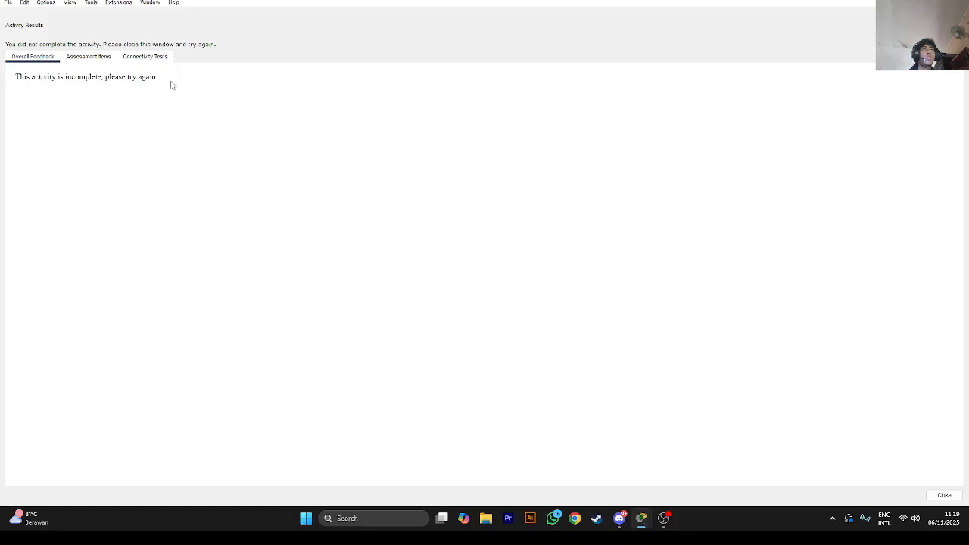
{"action": "left_click", "coordinate": [102, 57]}
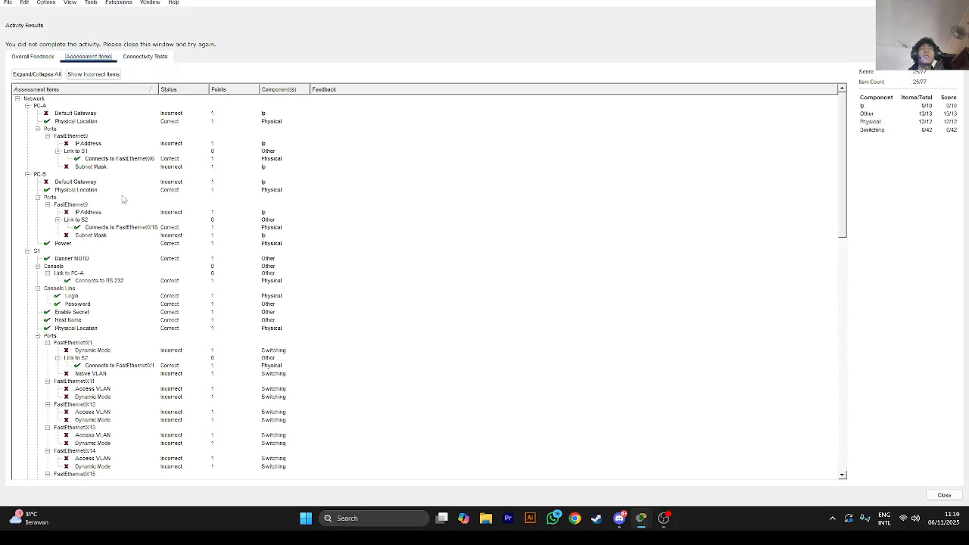
{"action": "scroll", "coordinate": [69, 168], "scroll_direction": "down", "scroll_amount": 6}
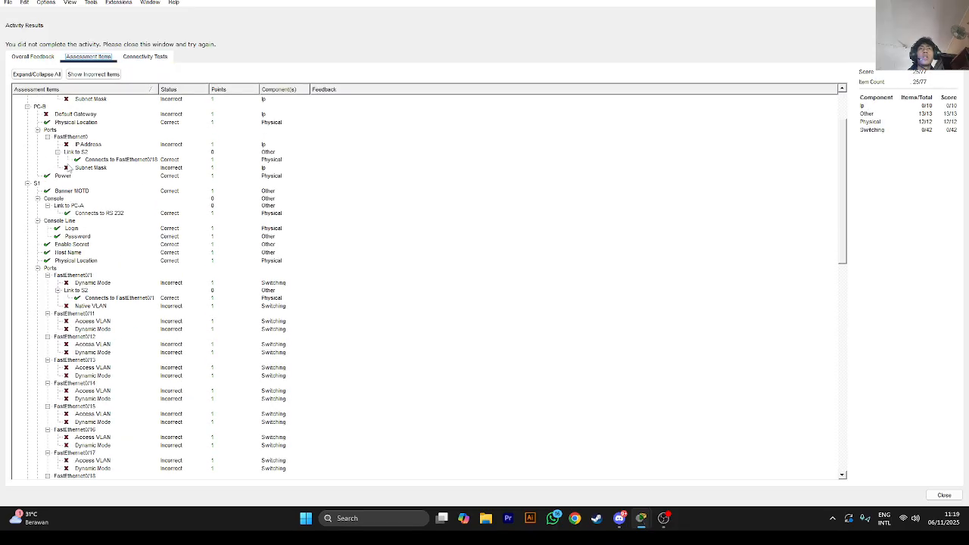
{"action": "scroll", "coordinate": [72, 200], "scroll_direction": "up", "scroll_amount": 1}
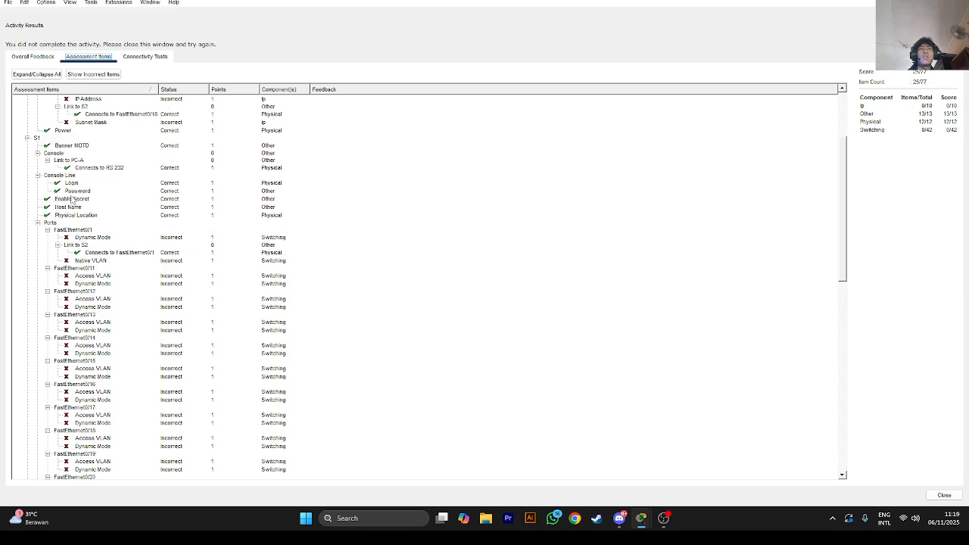
{"action": "scroll", "coordinate": [72, 198], "scroll_direction": "up", "scroll_amount": 1}
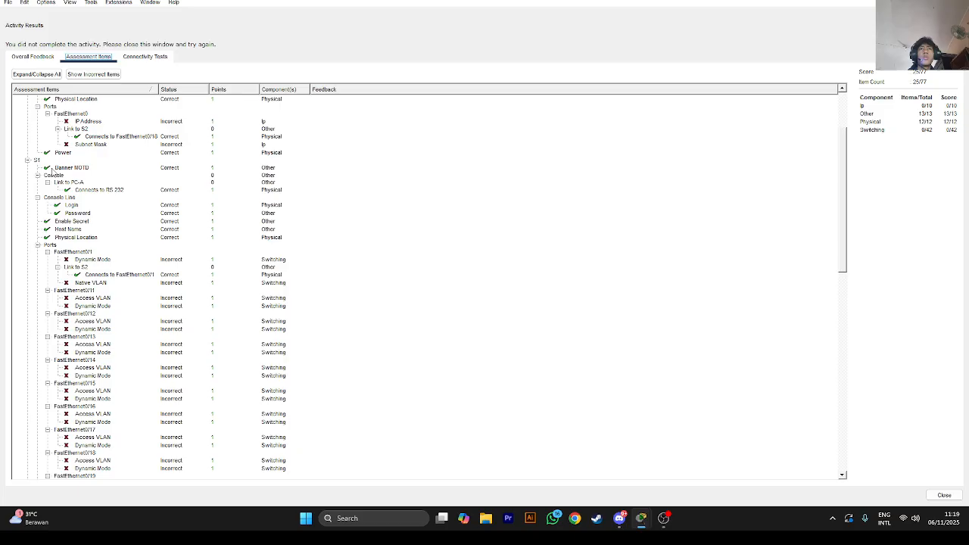
{"action": "scroll", "coordinate": [76, 204], "scroll_direction": "up", "scroll_amount": 3}
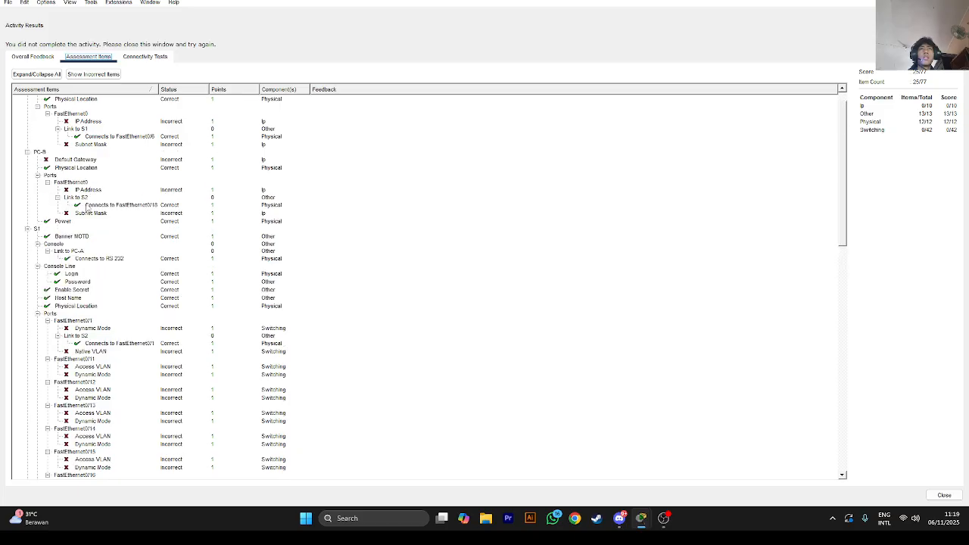
{"action": "scroll", "coordinate": [90, 227], "scroll_direction": "down", "scroll_amount": 8}
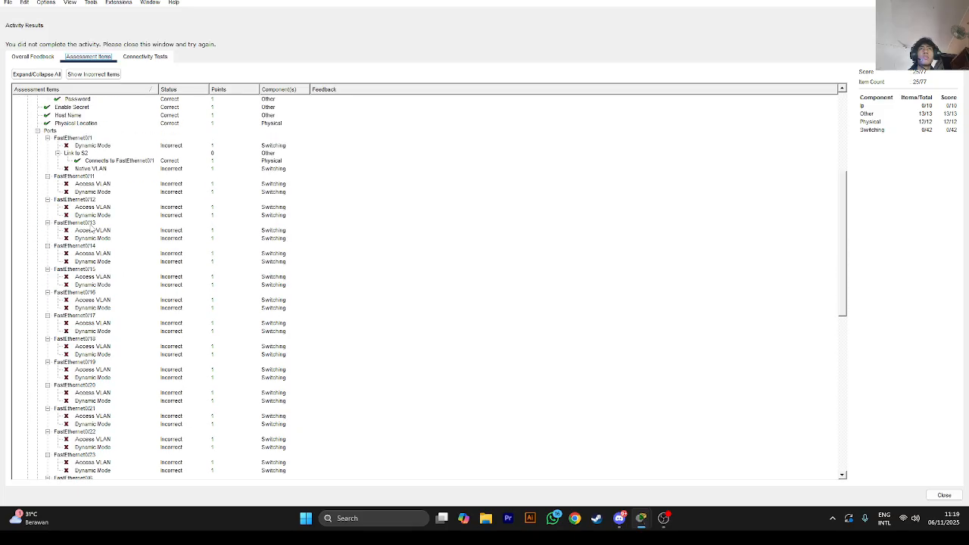
{"action": "scroll", "coordinate": [91, 230], "scroll_direction": "down", "scroll_amount": 16}
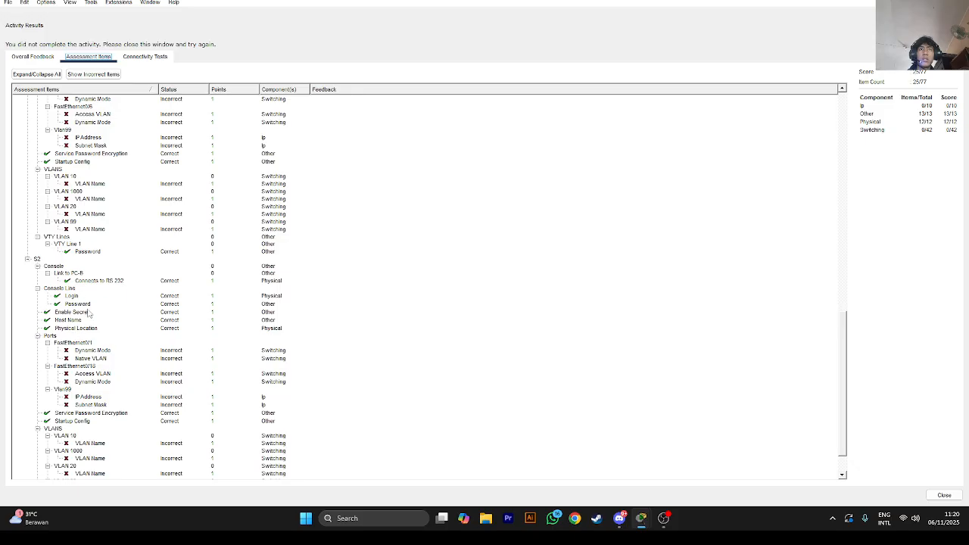
Inspect S2's Host Name and Service Password Encryption assessment items, then close the results
{"action": "left_click", "coordinate": [87, 320]}
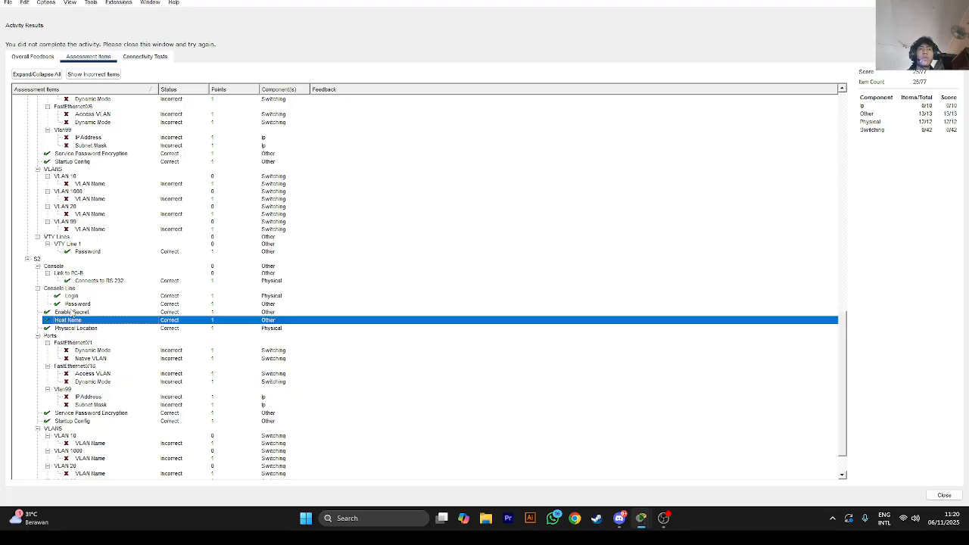
{"action": "left_click", "coordinate": [91, 412]}
{"action": "scroll", "coordinate": [91, 413], "scroll_direction": "down", "scroll_amount": 2}
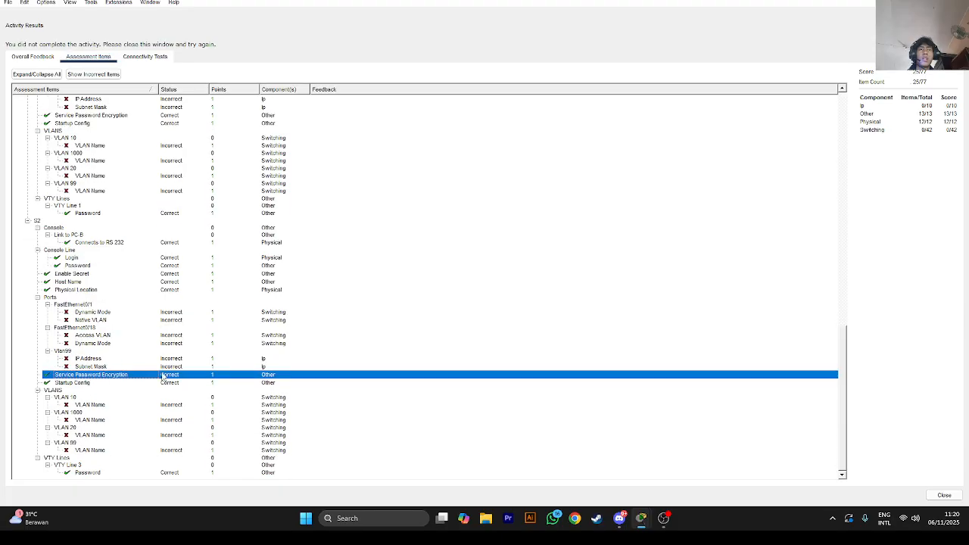
{"action": "left_click", "coordinate": [939, 497]}
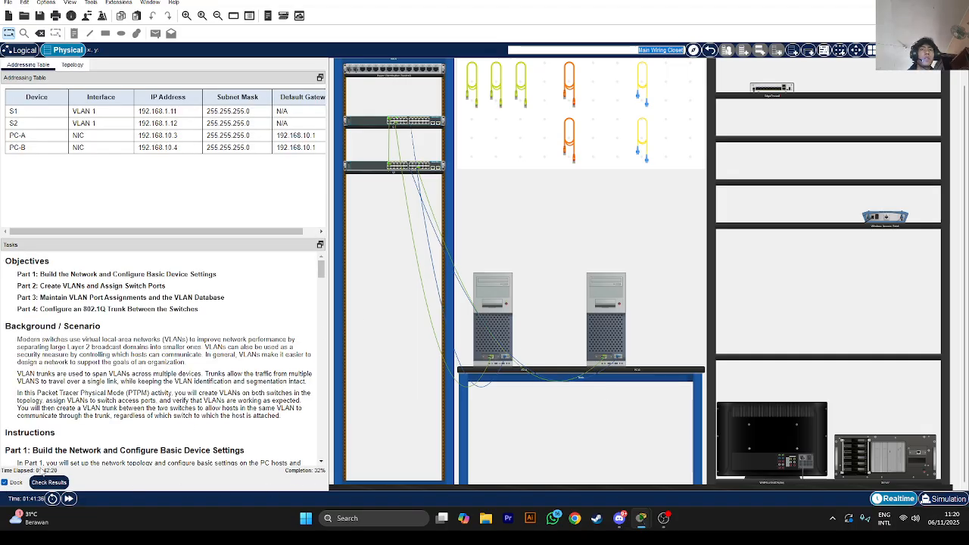
Recheck the Assessment Items, still scoring 25/77, and close the results
{"action": "left_click", "coordinate": [48, 483]}
{"action": "left_click", "coordinate": [88, 57]}
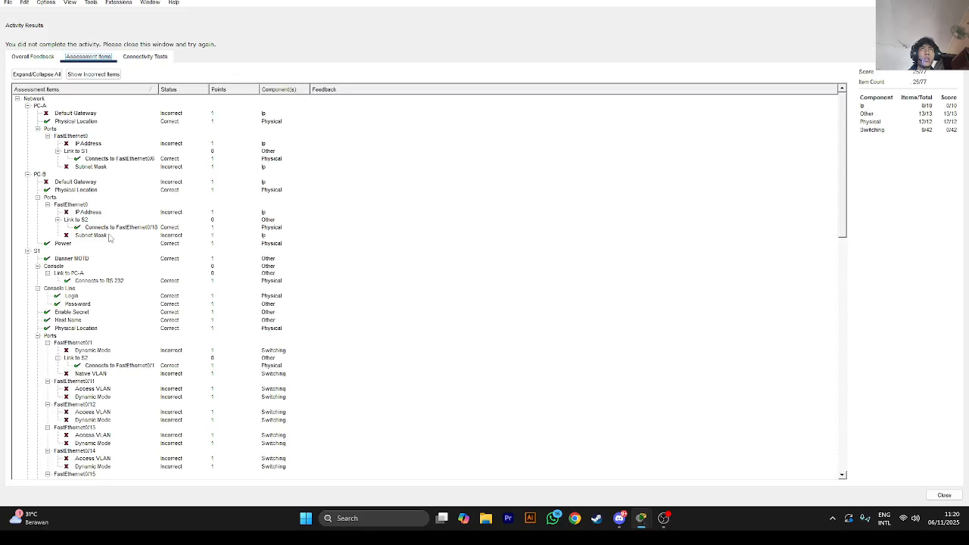
{"action": "scroll", "coordinate": [97, 327], "scroll_direction": "down", "scroll_amount": 15}
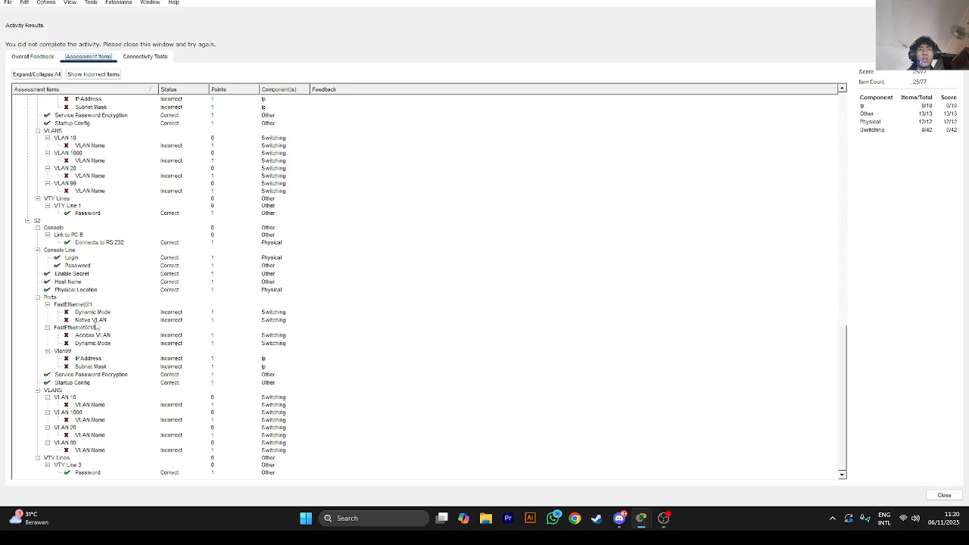
{"action": "left_click", "coordinate": [944, 495]}
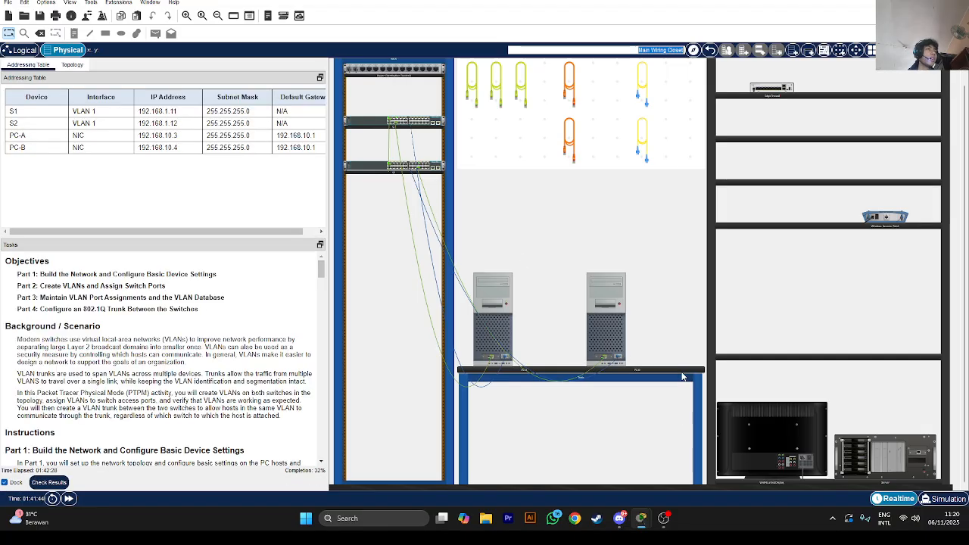
Set PC-A's IP Configuration to 192.168.10.3, mask 255.255.255.0, gateway 192.168.10.1
{"action": "left_click", "coordinate": [512, 330]}
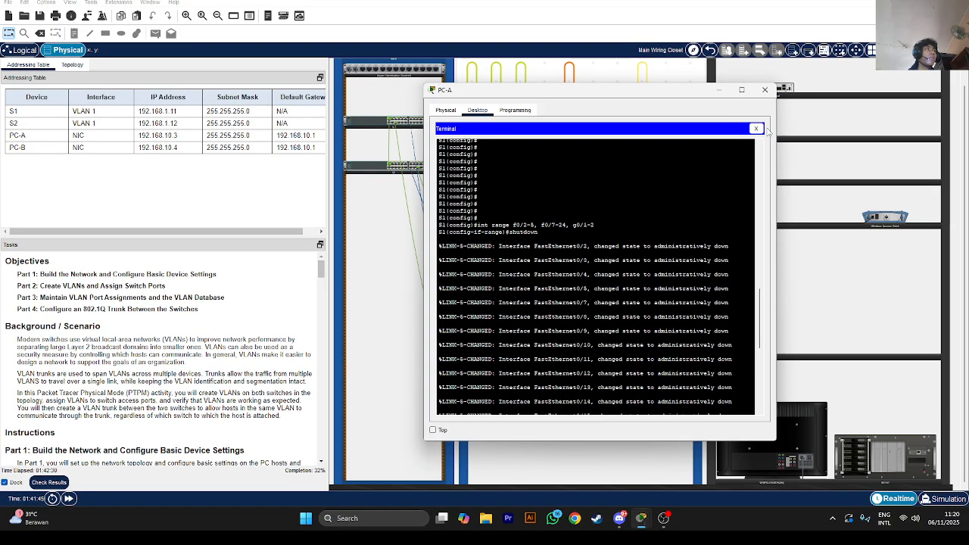
{"action": "left_click", "coordinate": [755, 129]}
{"action": "left_click", "coordinate": [485, 159]}
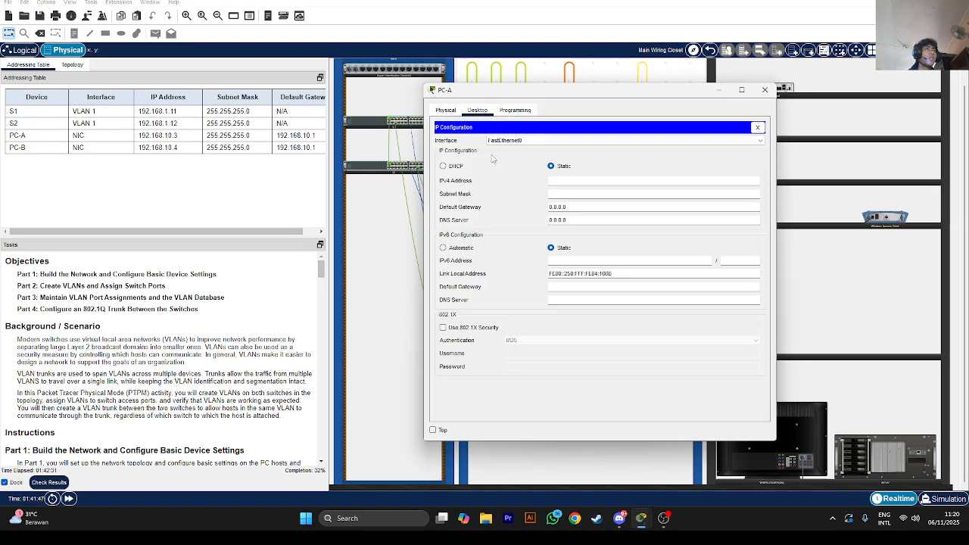
{"action": "left_click", "coordinate": [561, 180]}
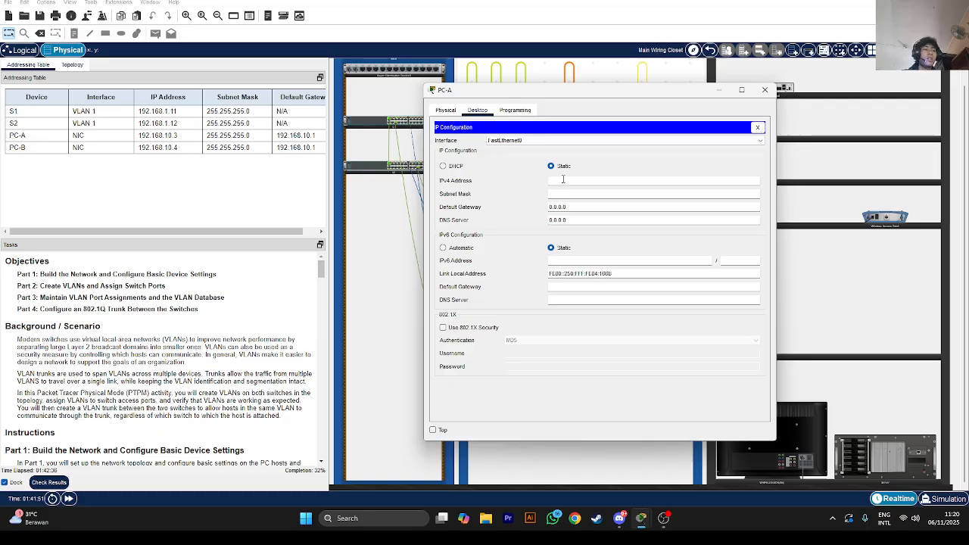
{"action": "type", "text": "192"}
{"action": "key", "text": "BackSpace"}
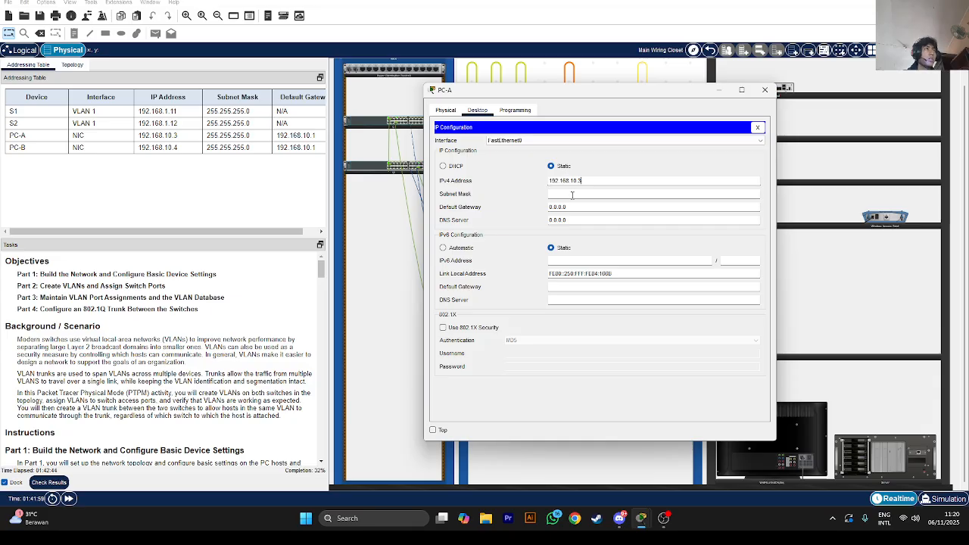
{"action": "left_click", "coordinate": [571, 194]}
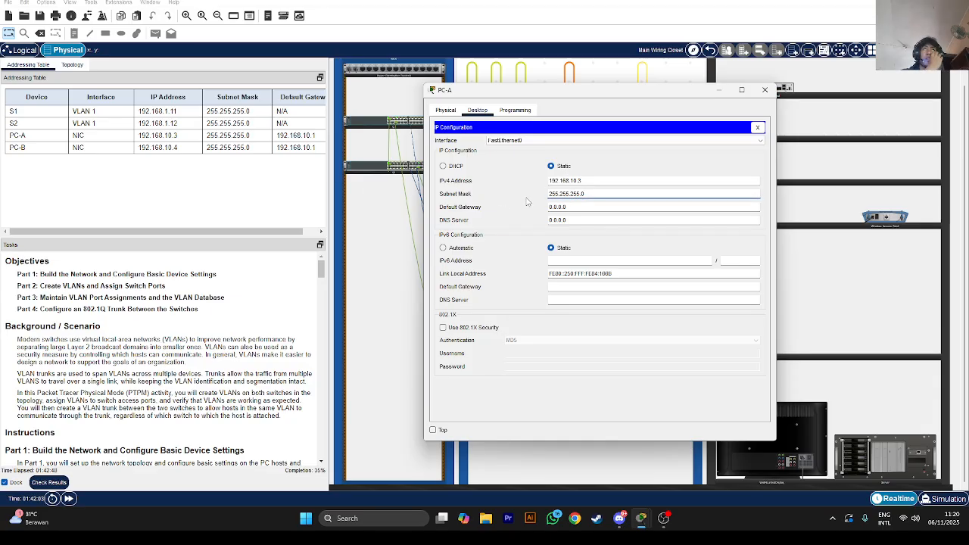
{"action": "left_click_drag", "start_coordinate": [576, 207], "coordinate": [554, 212]}
{"action": "key", "text": "BackSpace"}
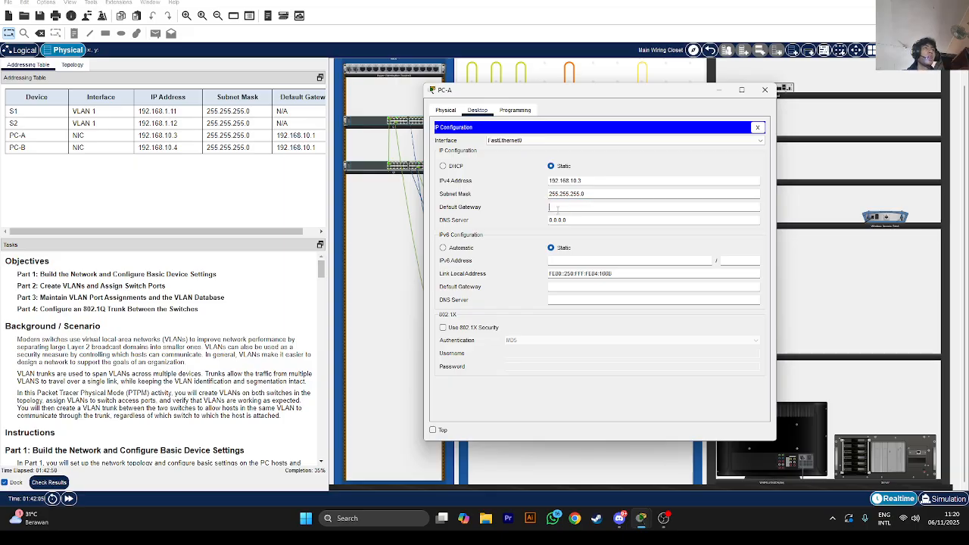
{"action": "type", "text": "192.168"}
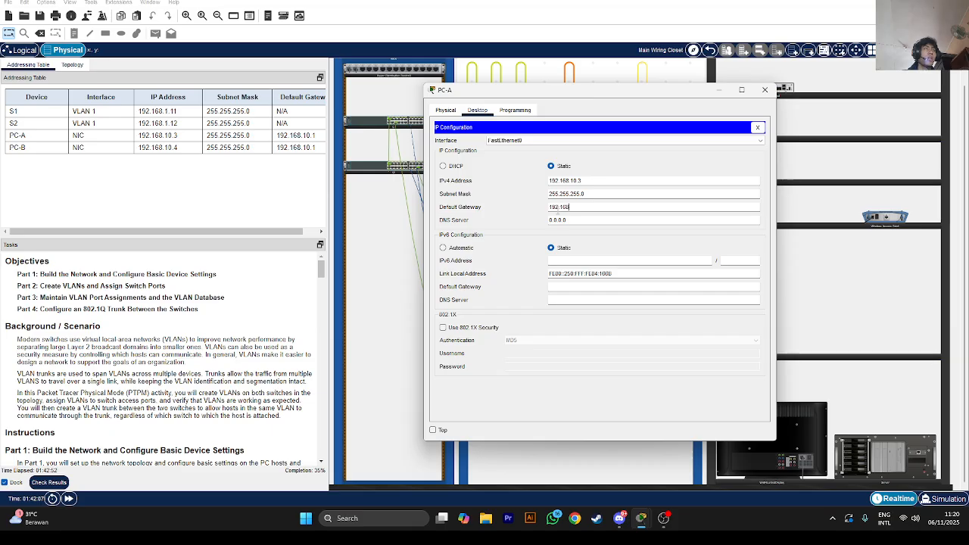
{"action": "type", "text": ".10.1"}
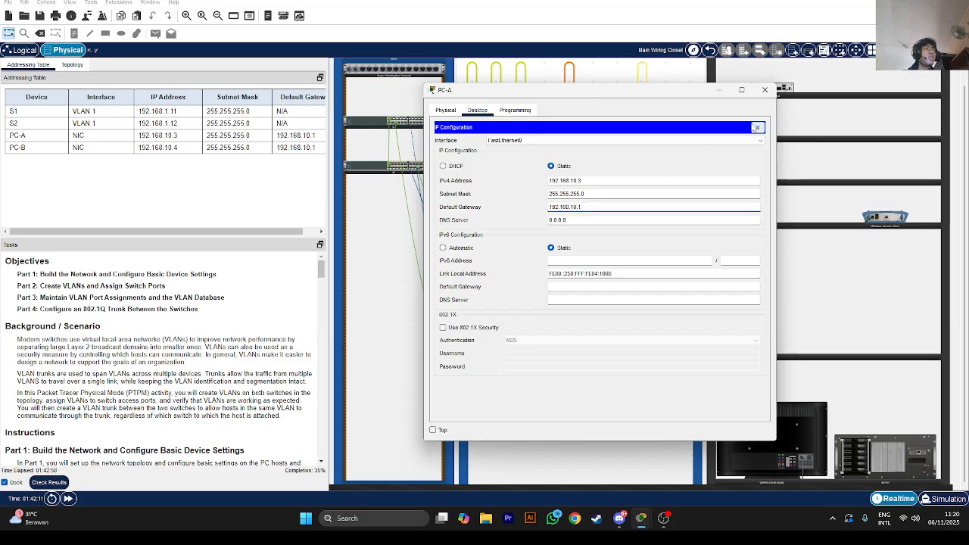
{"action": "left_click", "coordinate": [756, 127]}
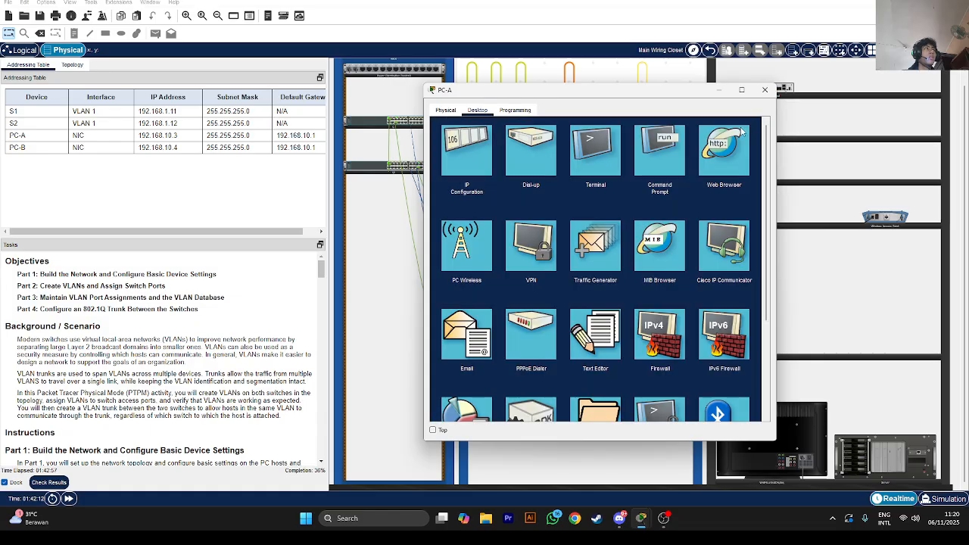
Give PC-B the IPv4 address 192.168.10.4 with auto-filled mask 255.255.255.0
{"action": "left_click", "coordinate": [718, 91]}
{"action": "left_click", "coordinate": [599, 335]}
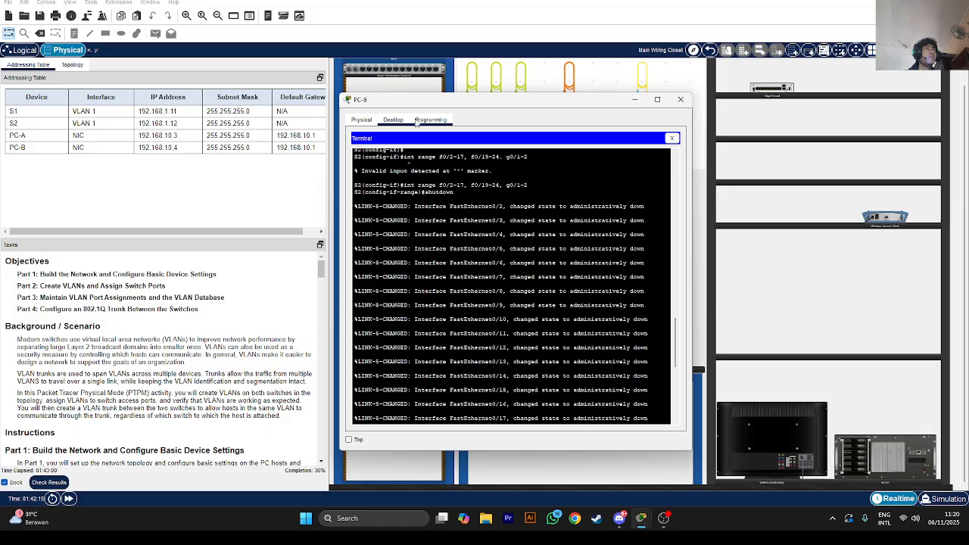
{"action": "left_click", "coordinate": [671, 138]}
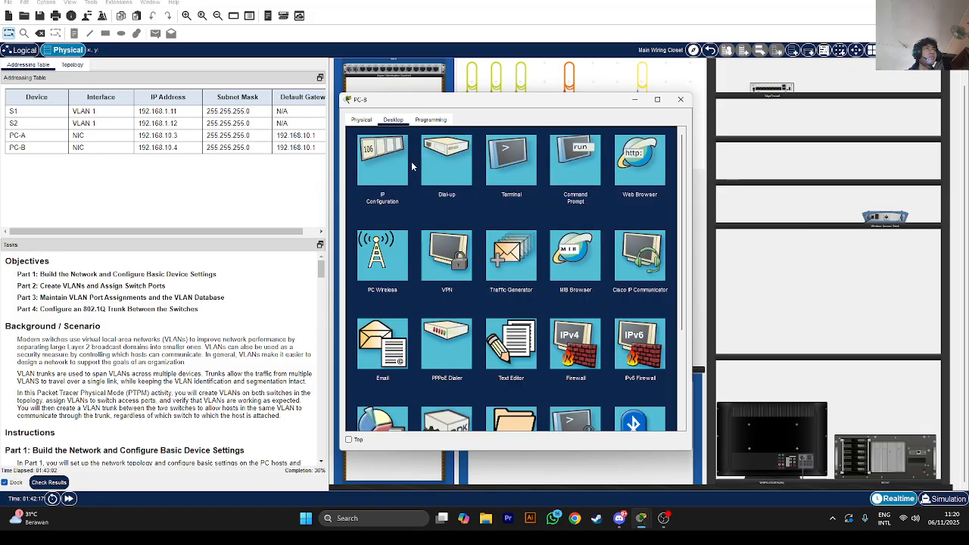
{"action": "left_click", "coordinate": [401, 163]}
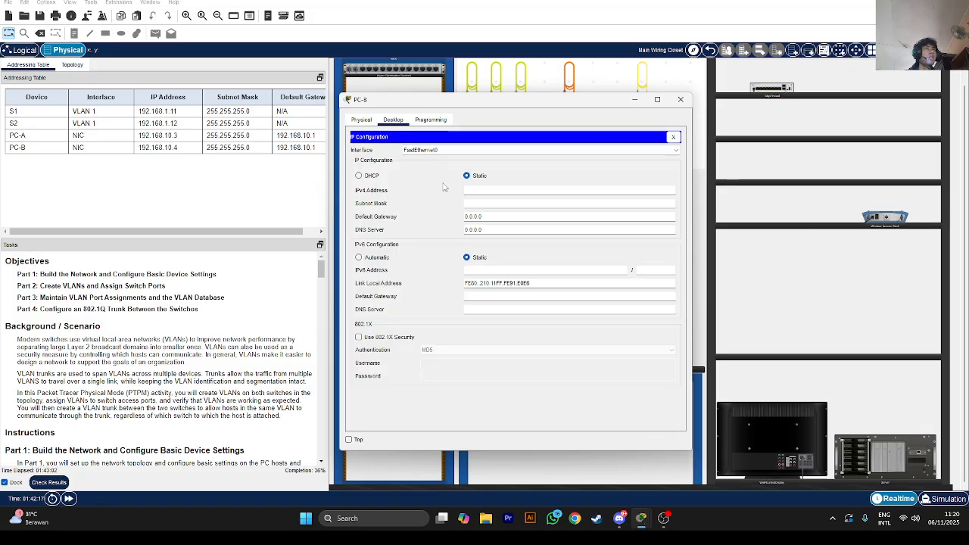
{"action": "left_click", "coordinate": [527, 190]}
{"action": "type", "text": "192.168."}
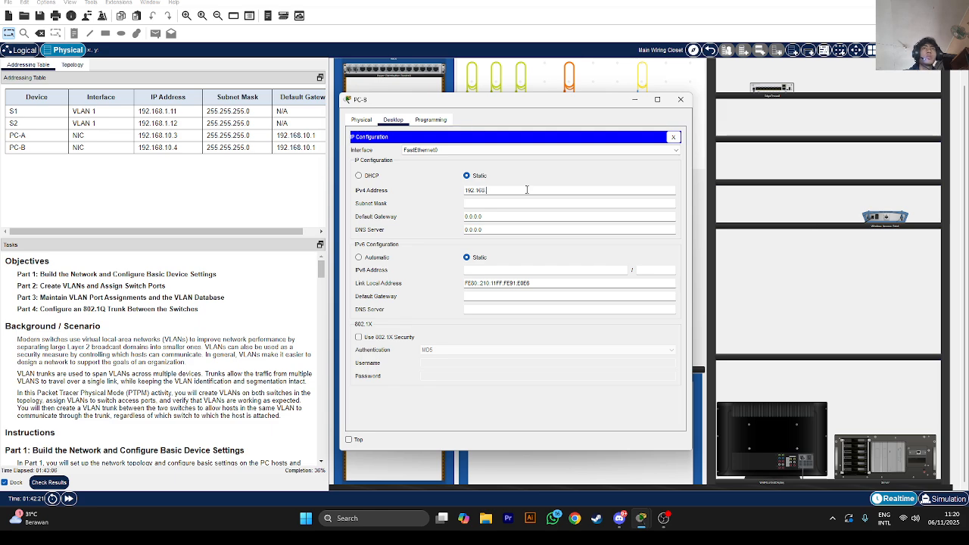
{"action": "type", "text": "10.4"}
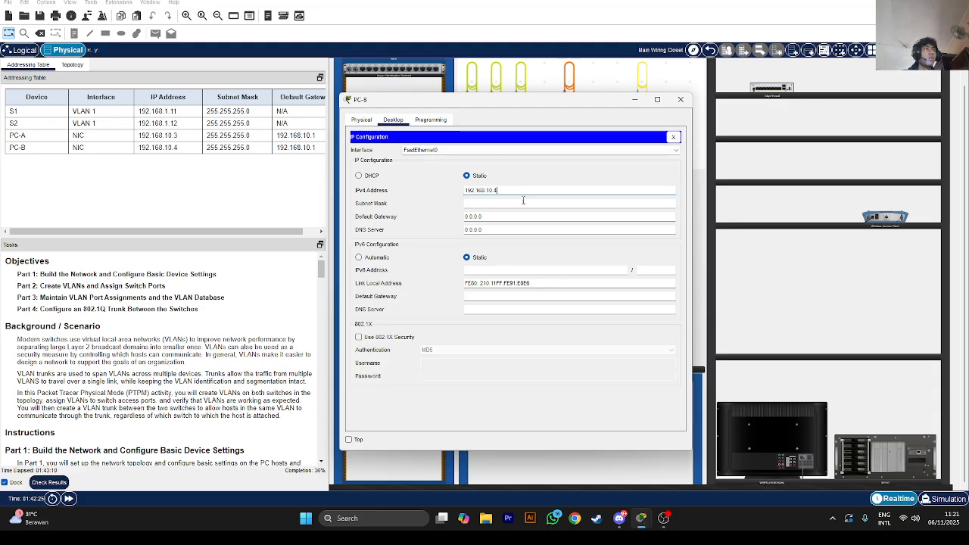
{"action": "key", "text": "Tab"}
Replace PC-B's placeholder default gateway with a typed gateway address and close the settings
{"action": "left_click", "coordinate": [503, 217]}
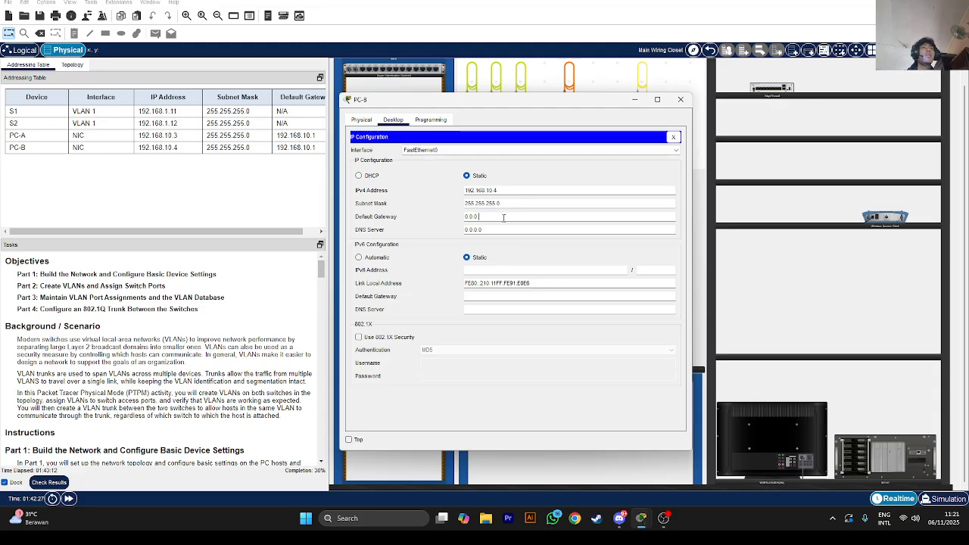
{"action": "key", "text": "BackSpace"}
{"action": "key", "text": "BackSpace"}
{"action": "key", "text": "BackSpace"}
{"action": "key", "text": "BackSpace"}
{"action": "key", "text": "BackSpace"}
{"action": "key", "text": "BackSpace"}
{"action": "key", "text": "BackSpace"}
{"action": "type", "text": "19268"}
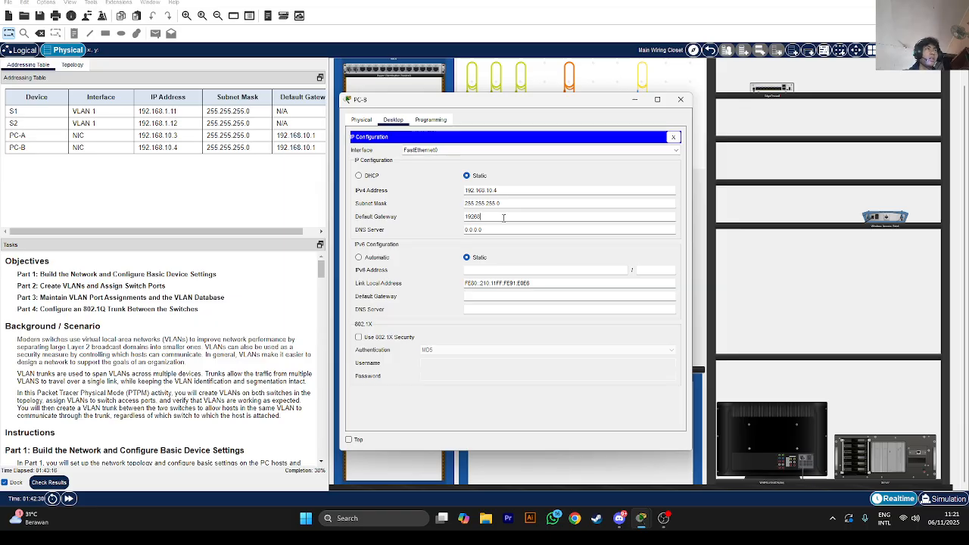
{"action": "key", "text": "BackSpace"}
{"action": "key", "text": "BackSpace"}
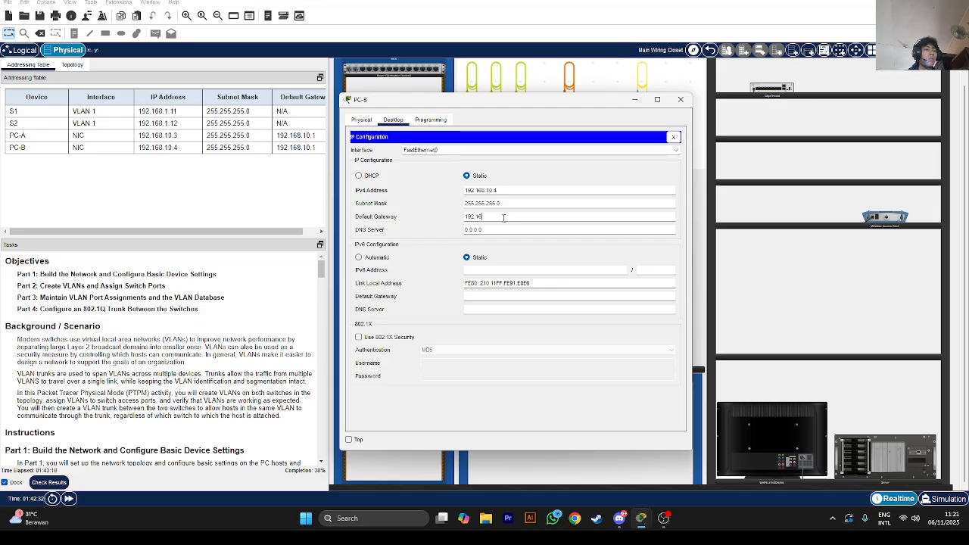
{"action": "type", "text": ".169.10.1"}
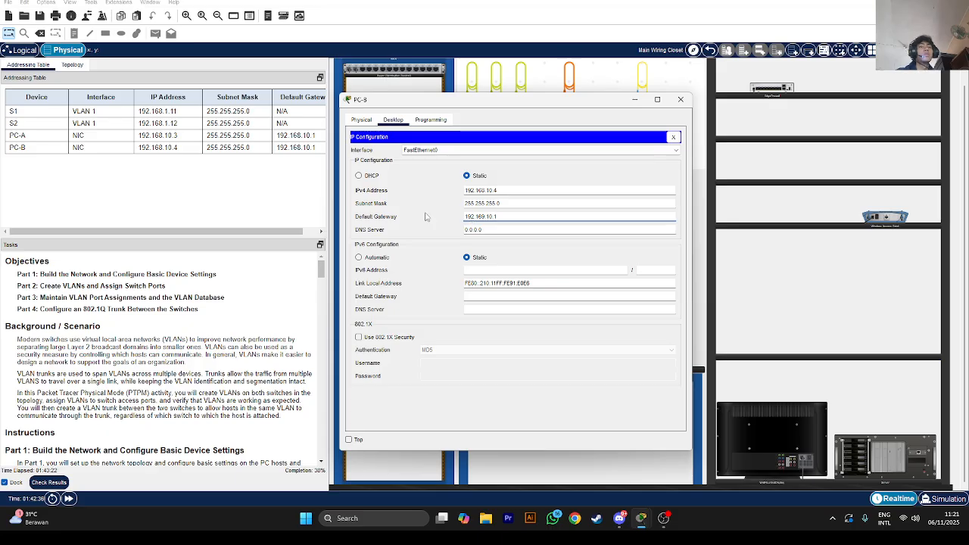
{"action": "left_click", "coordinate": [672, 137]}
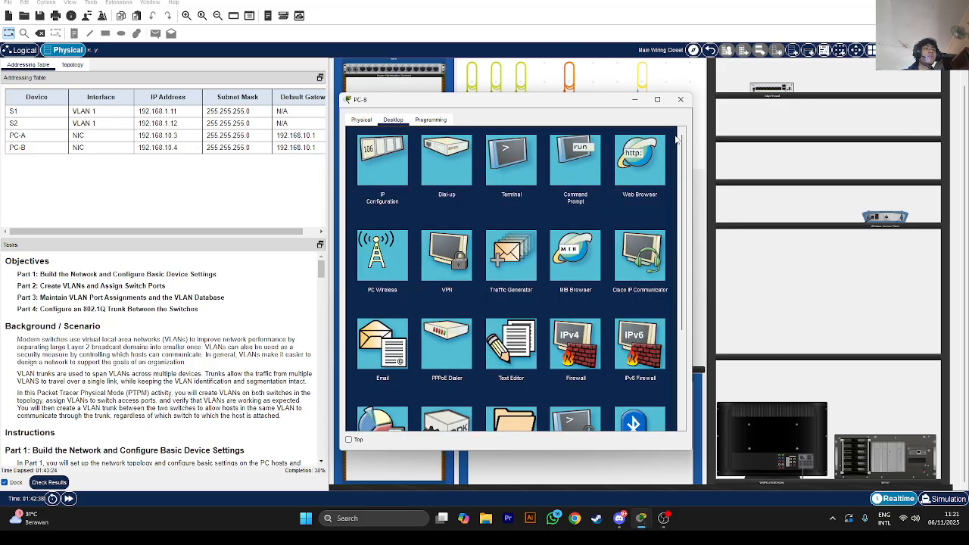
From PC-A's command prompt, ping PC-B at 192.168.10.4 successfully
{"action": "scroll", "coordinate": [182, 324], "scroll_direction": "down", "scroll_amount": 10}
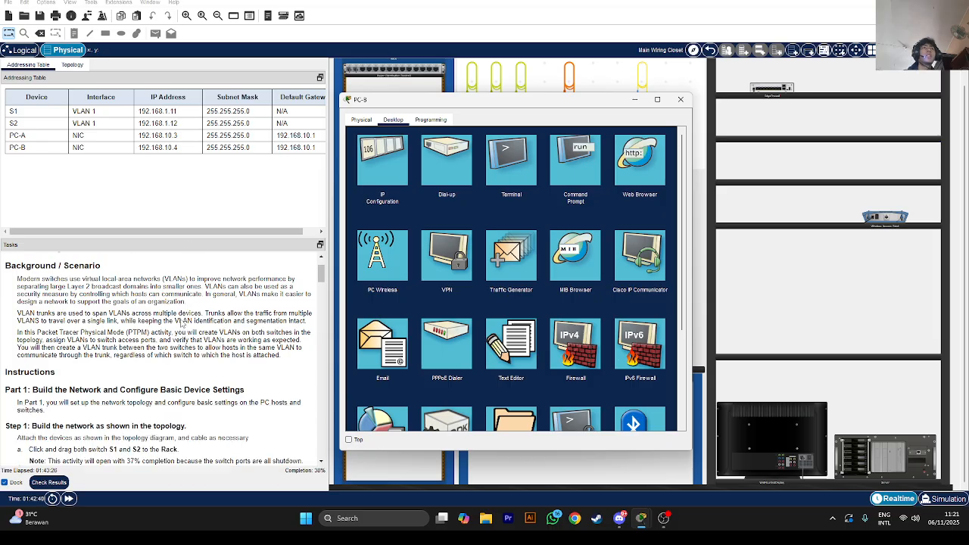
{"action": "scroll", "coordinate": [181, 323], "scroll_direction": "down", "scroll_amount": 1}
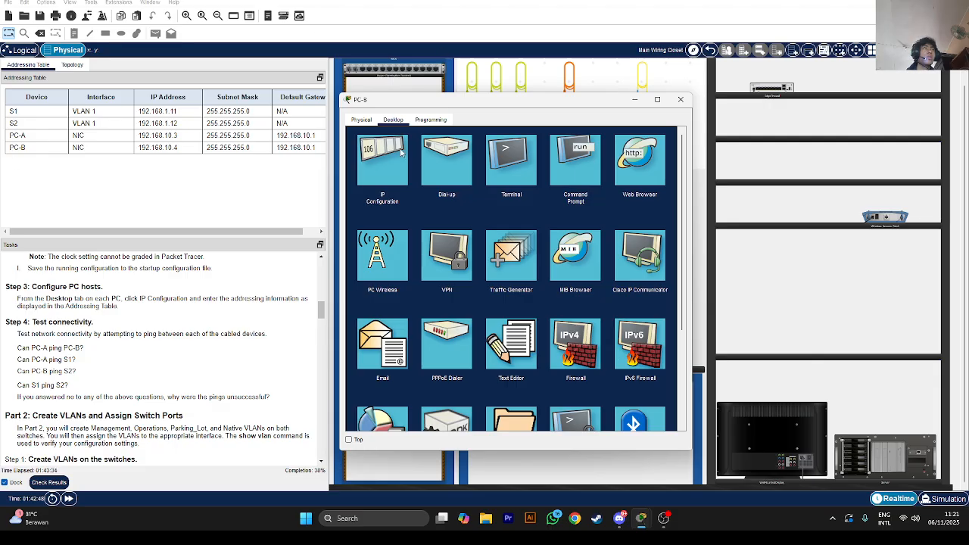
{"action": "left_click", "coordinate": [634, 99]}
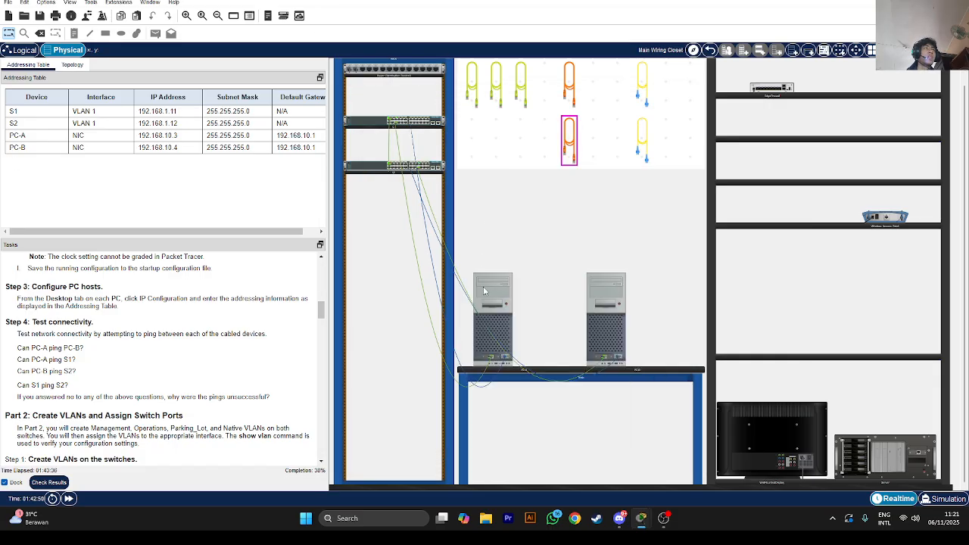
{"action": "left_click", "coordinate": [494, 318]}
{"action": "left_click", "coordinate": [681, 172]}
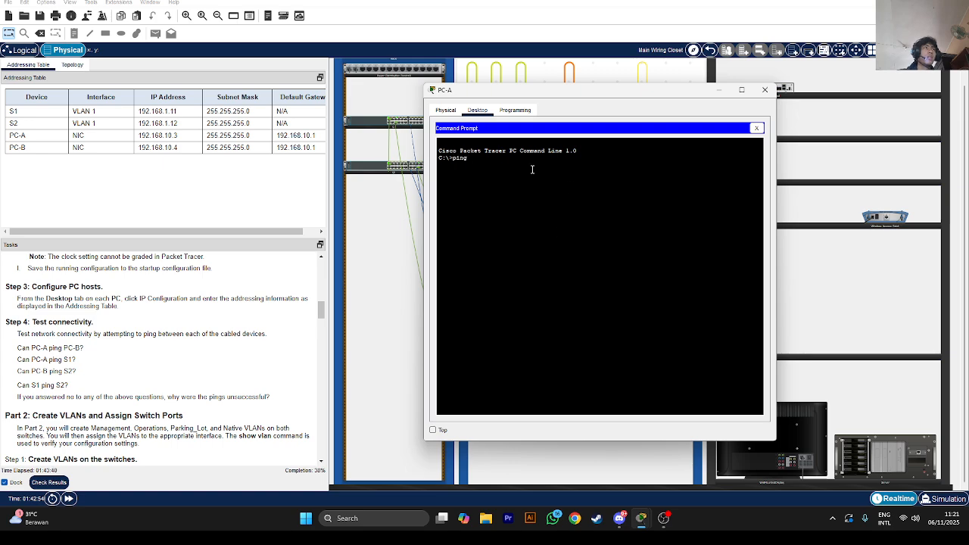
{"action": "type", "text": "ping 192.168.10.4"}
{"action": "key", "text": "Return"}
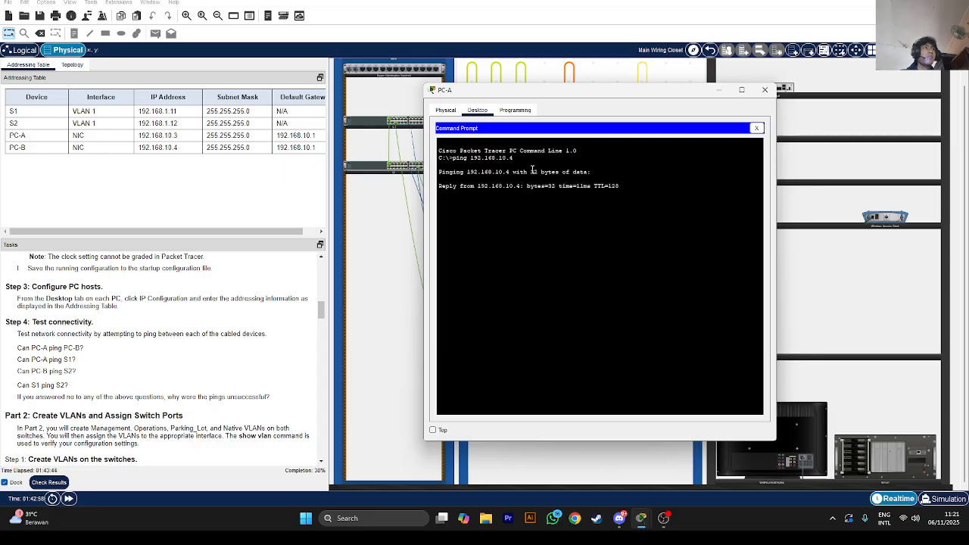
{"action": "key", "text": "ctrl+c"}
Ping 192.168.10.1, 192.168.10.11 and 192.168.1.11 from PC-A, each failing
{"action": "key", "text": "Up"}
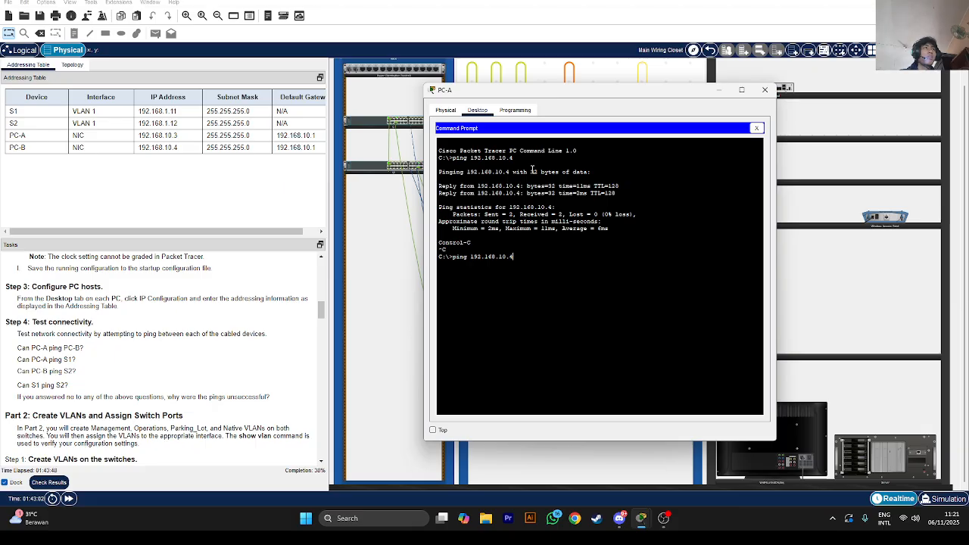
{"action": "key", "text": "Return"}
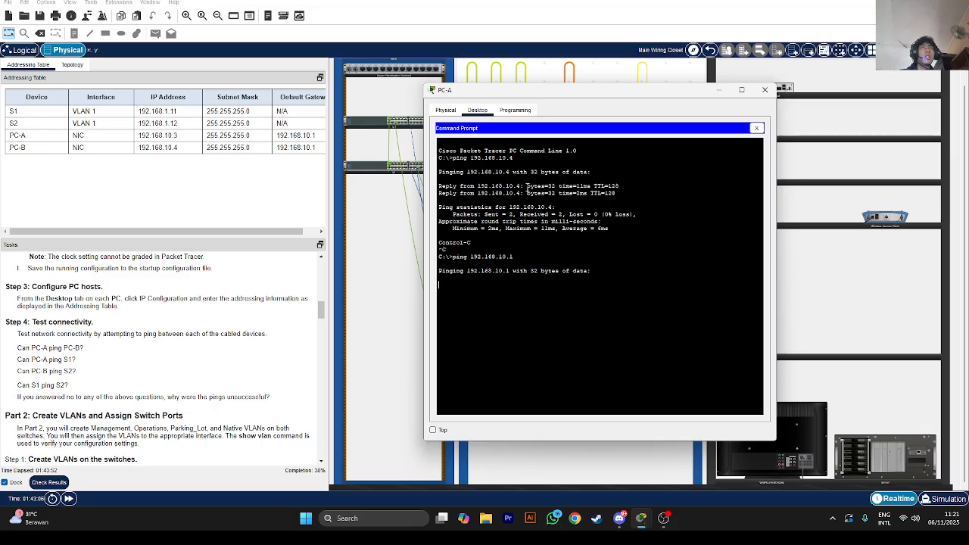
{"action": "key", "text": "ctrl+c"}
{"action": "key", "text": "Up"}
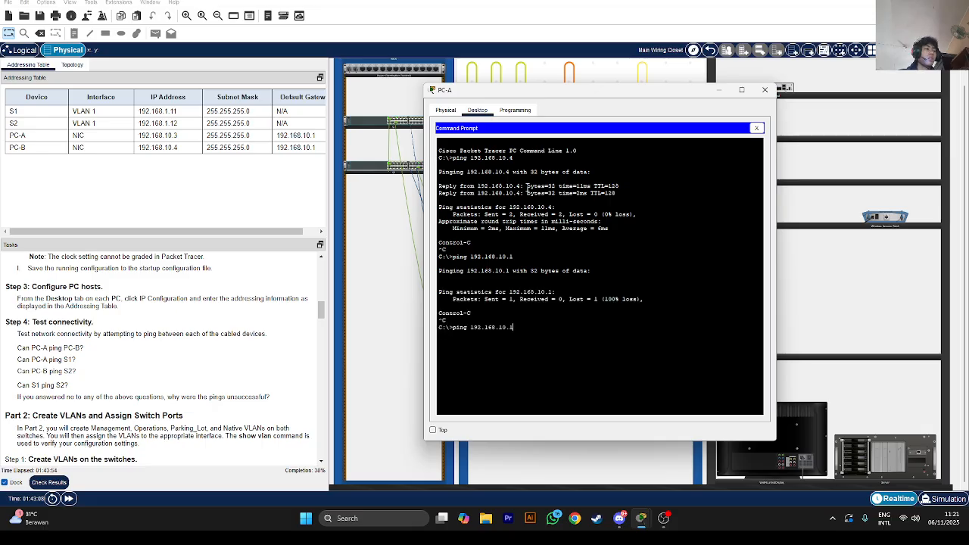
{"action": "type", "text": "1"}
{"action": "key", "text": "Return"}
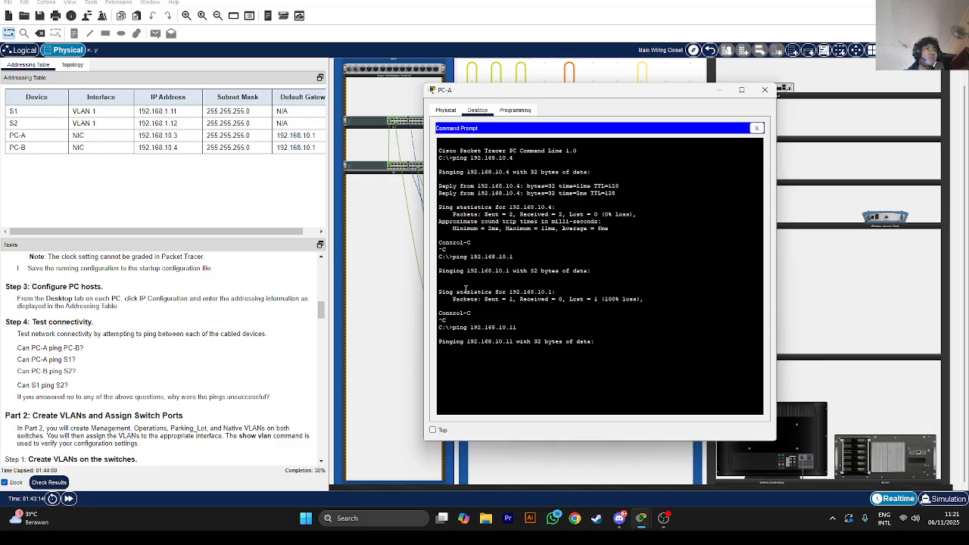
{"action": "key", "text": "ctrl+c"}
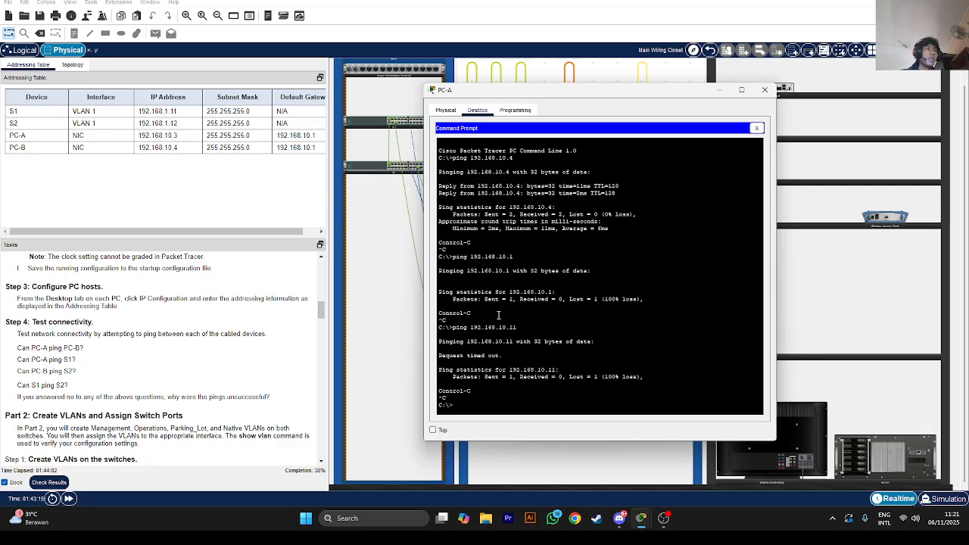
{"action": "key", "text": "Up"}
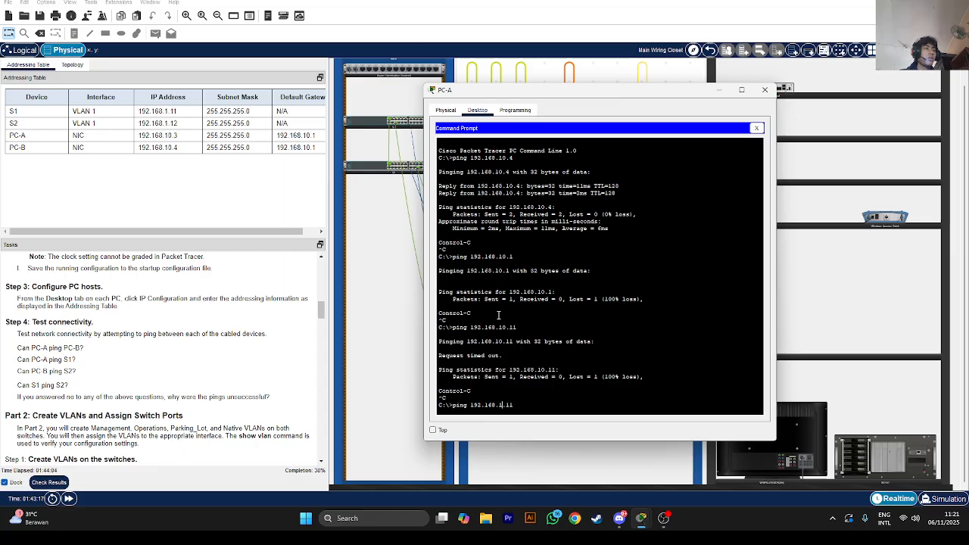
{"action": "type", "text": "1"}
{"action": "key", "text": "Return"}
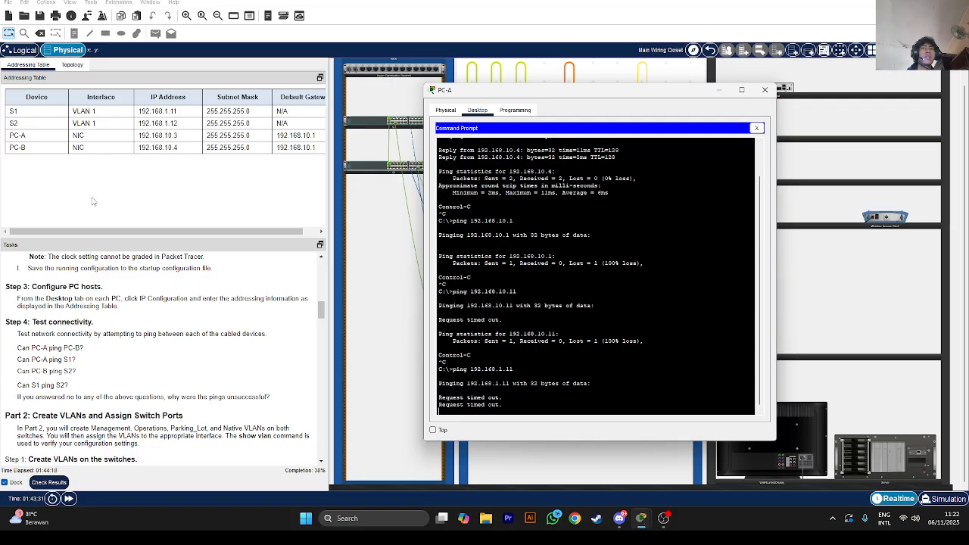
{"action": "key", "text": "ctrl+c"}
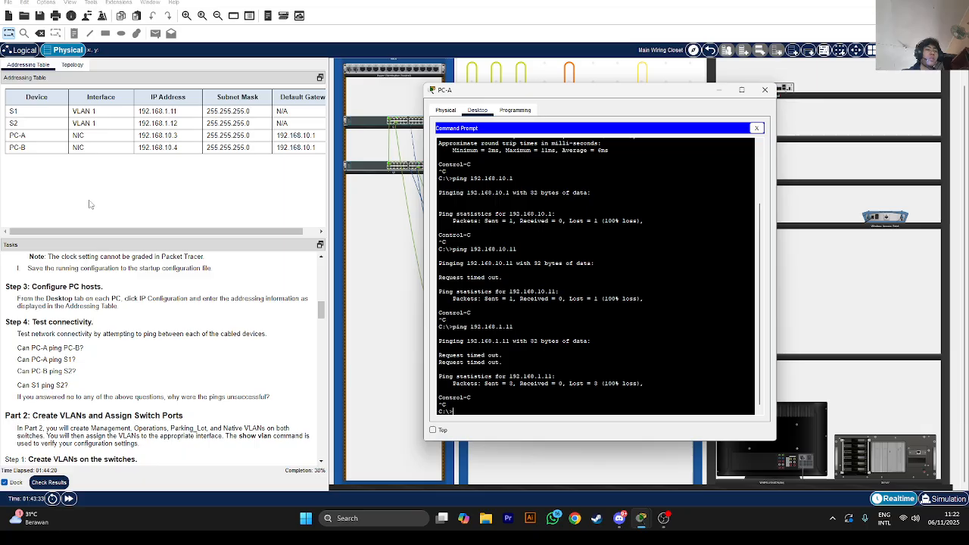
From PC-B's command prompt, ping S2 at 192.168.1.12 and stop it after it times out
{"action": "left_click", "coordinate": [764, 89]}
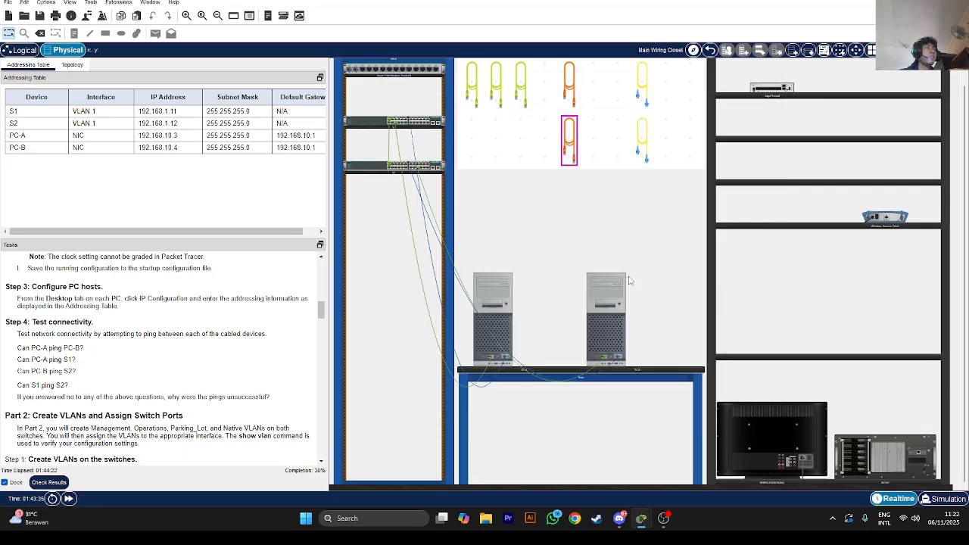
{"action": "left_click", "coordinate": [603, 324]}
{"action": "left_click", "coordinate": [555, 183]}
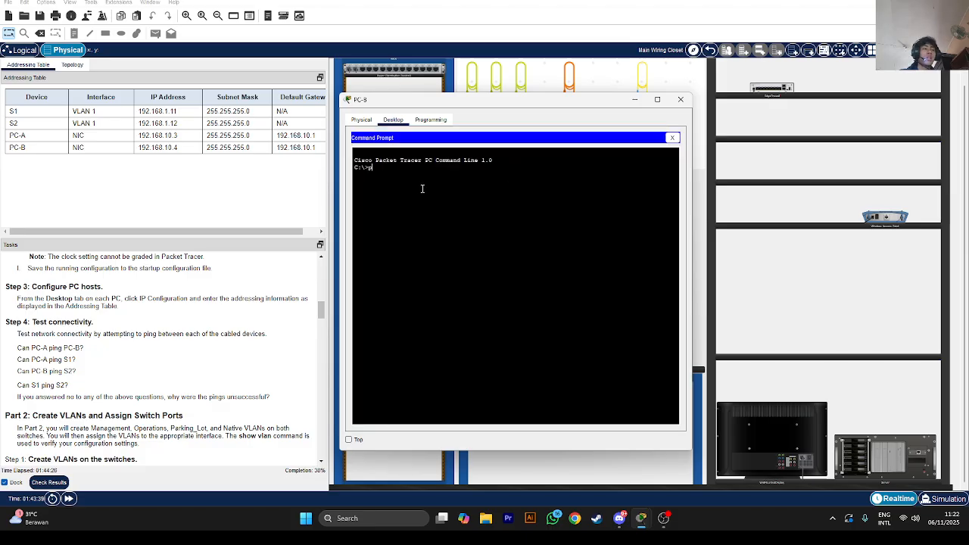
{"action": "type", "text": "ping 192."}
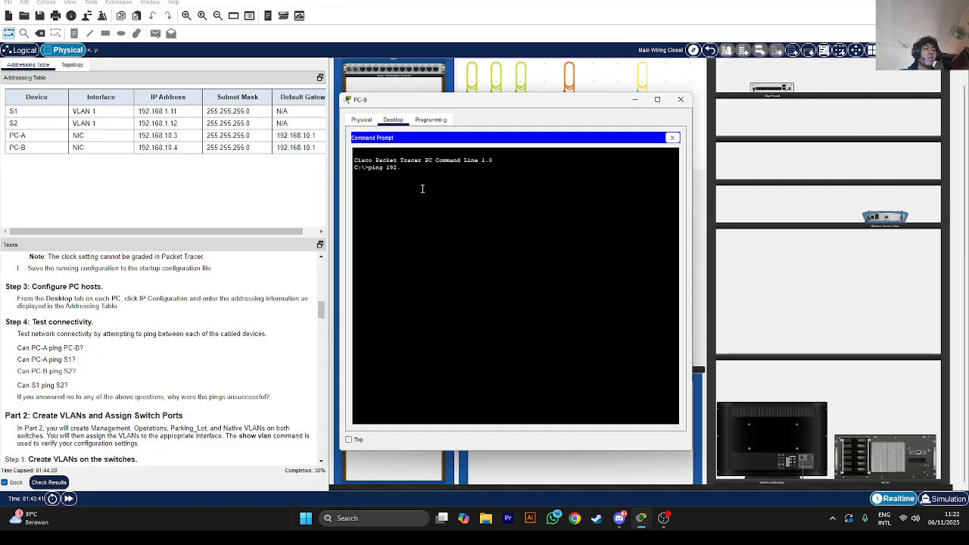
{"action": "type", "text": "168."}
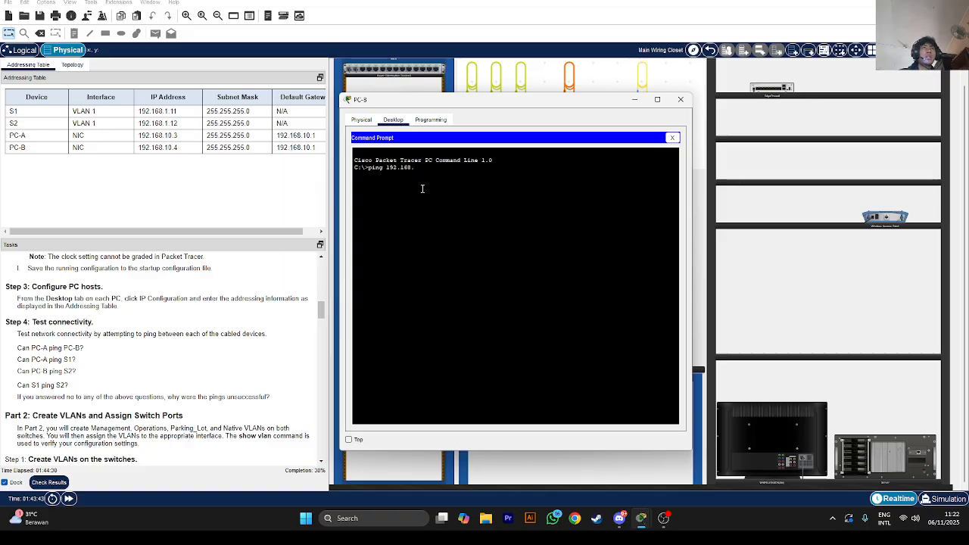
{"action": "type", "text": "1.12"}
{"action": "key", "text": "Return"}
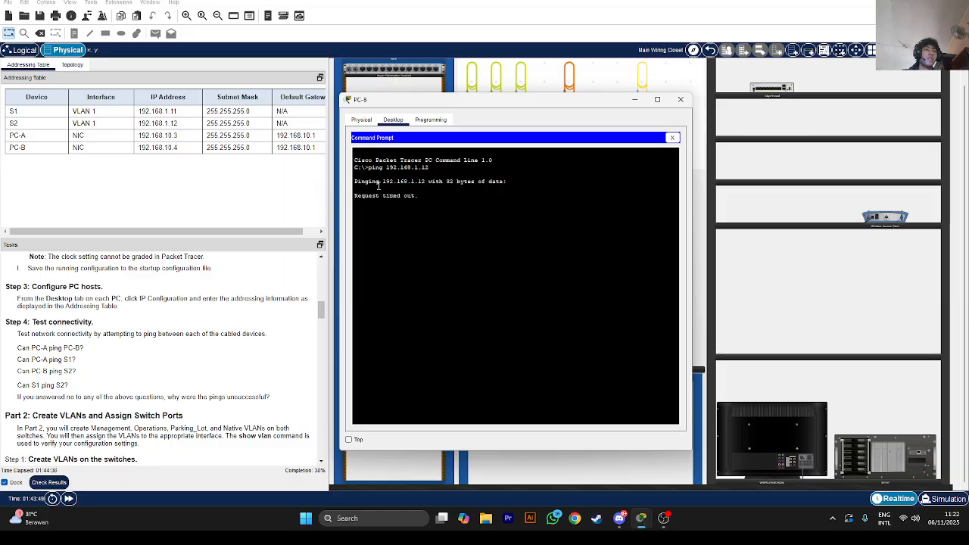
{"action": "key", "text": "ctrl+c"}
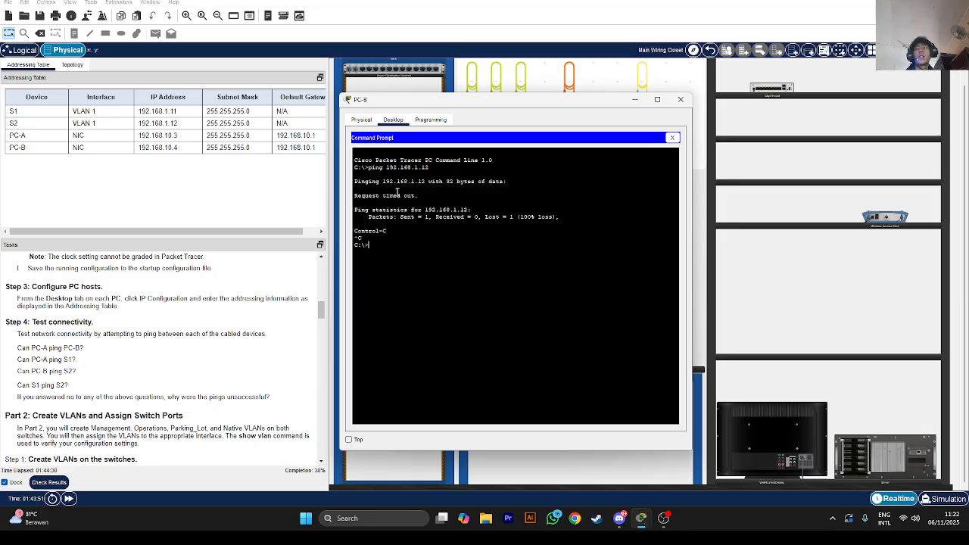
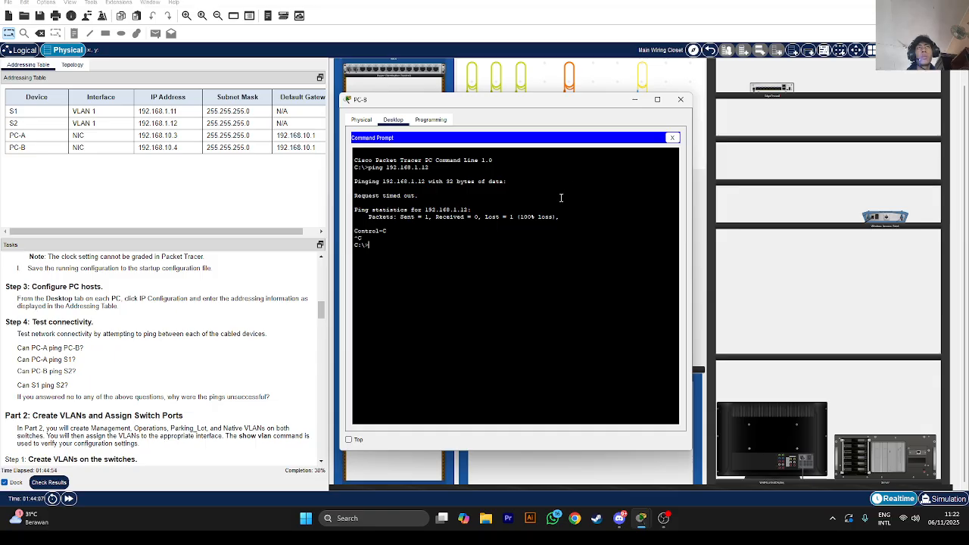
Minimize PC-B's command prompt to show the wiring closet with both switches and PCs
{"action": "left_click", "coordinate": [634, 99]}
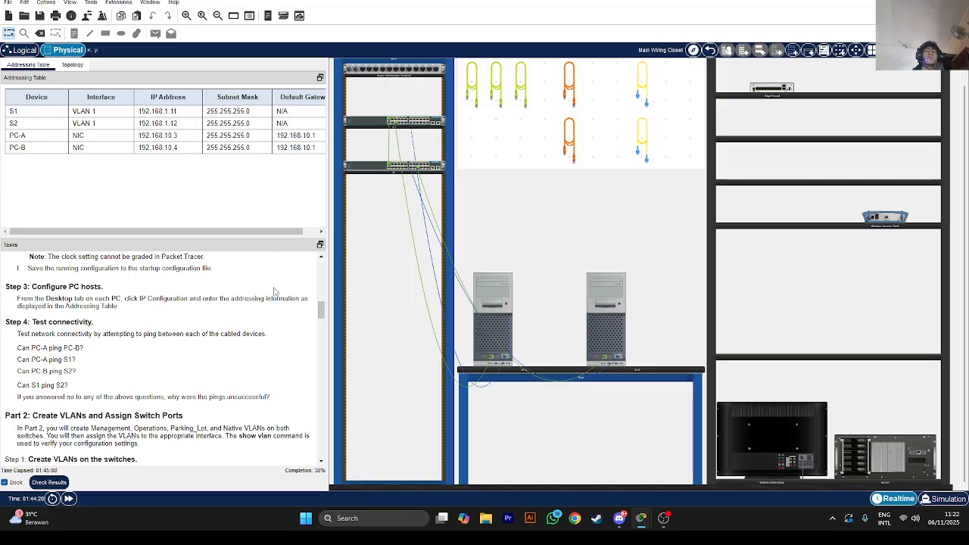
{"action": "scroll", "coordinate": [227, 302], "scroll_direction": "down", "scroll_amount": 3}
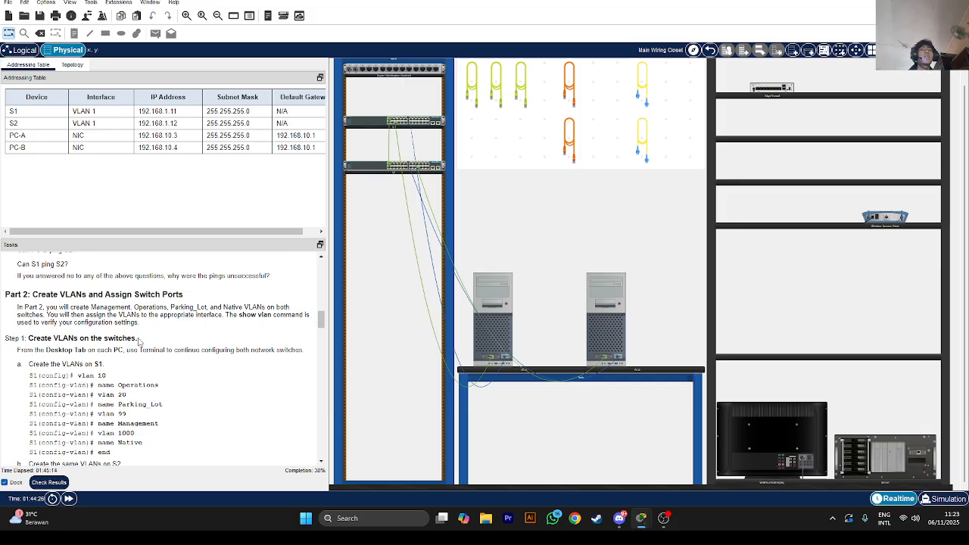
Scroll the Tasks panel to Part 2 Step 1's S1 VLAN instructions and open PC-A's desktop
{"action": "left_click_drag", "start_coordinate": [42, 295], "coordinate": [126, 305]}
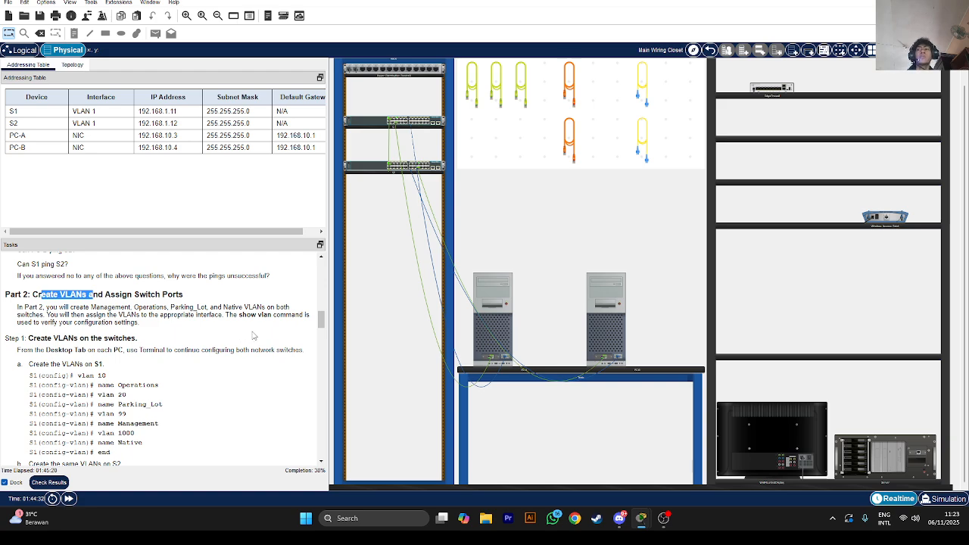
{"action": "scroll", "coordinate": [146, 403], "scroll_direction": "down", "scroll_amount": 2}
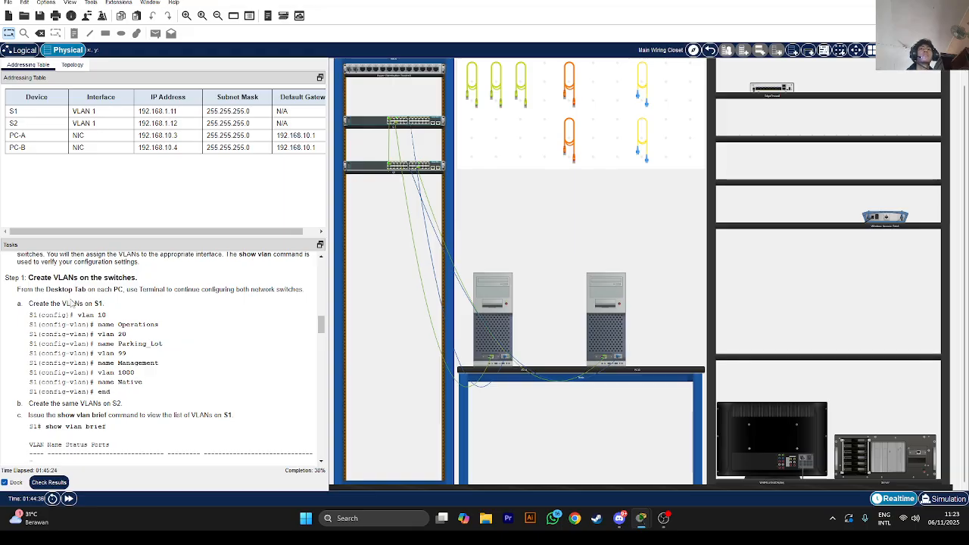
{"action": "left_click_drag", "start_coordinate": [50, 302], "coordinate": [105, 303]}
{"action": "left_click", "coordinate": [496, 327]}
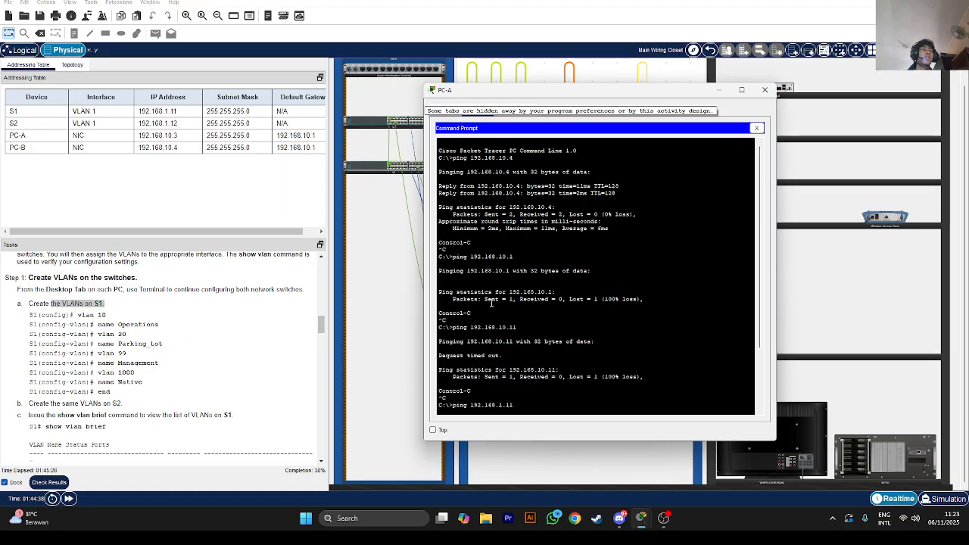
{"action": "left_click", "coordinate": [756, 128]}
Connect PC-A's Terminal to S1's console and enter global configuration mode
{"action": "left_click", "coordinate": [593, 150]}
{"action": "left_click", "coordinate": [739, 224]}
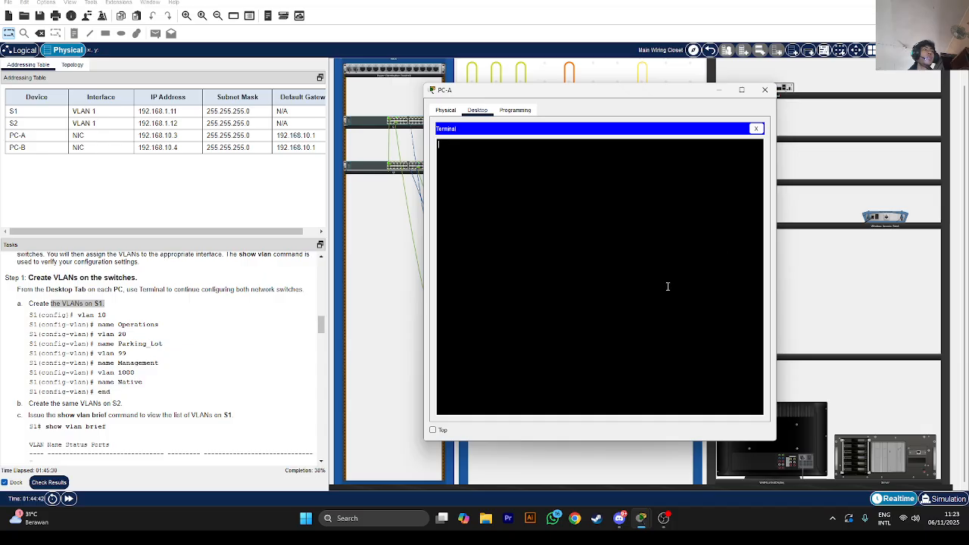
{"action": "key", "text": "Return"}
{"action": "key", "text": "Return"}
{"action": "key", "text": "Return"}
{"action": "key", "text": "Return"}
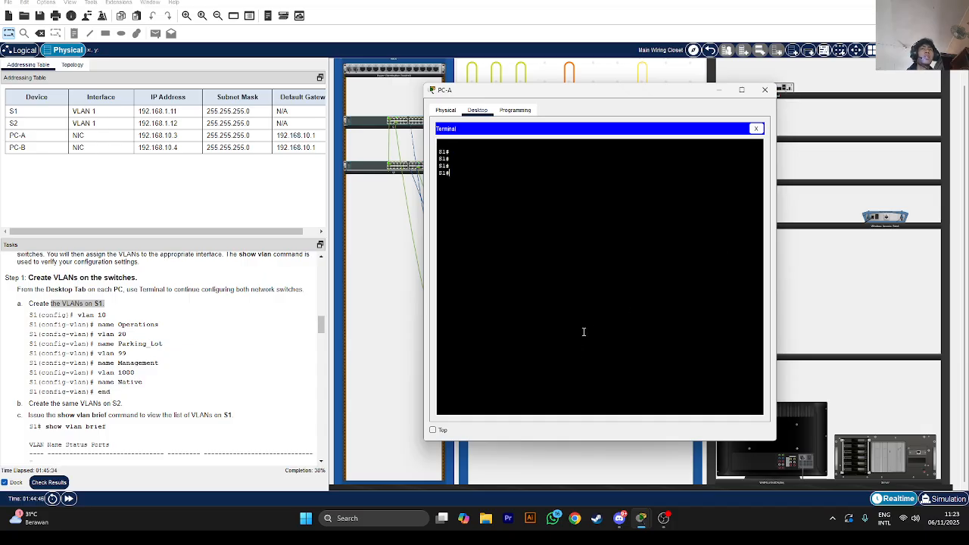
{"action": "type", "text": "vlan 10"}
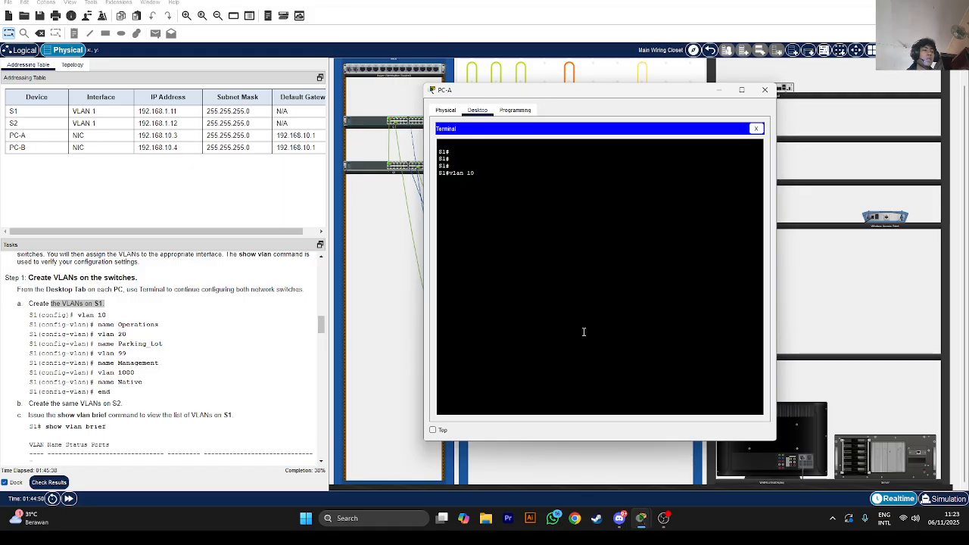
{"action": "key", "text": "Return"}
{"action": "type", "text": "config"}
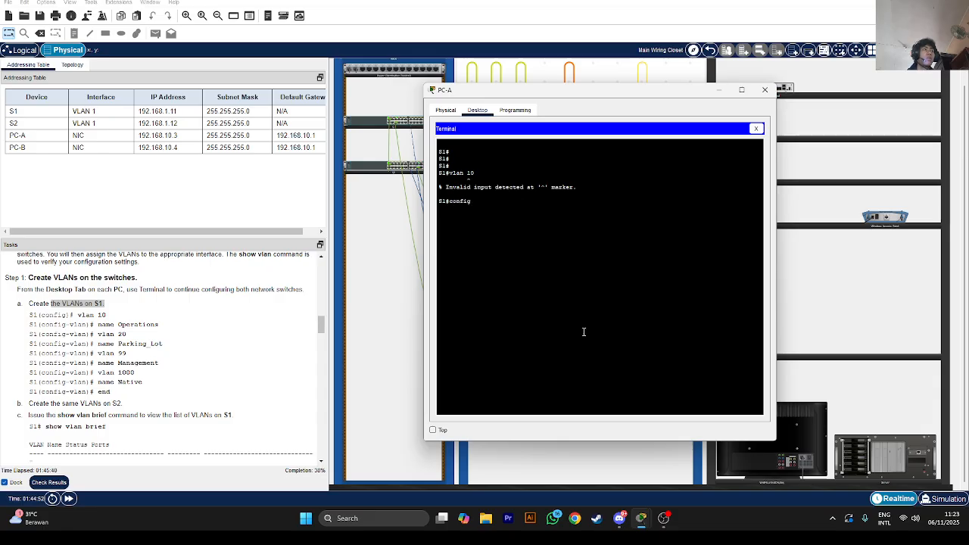
{"action": "key", "text": "Return"}
On S1, create VLAN 10 named Operations and VLAN 20 named Parking_Lot
{"action": "type", "text": "vlan 10"}
{"action": "key", "text": "Return"}
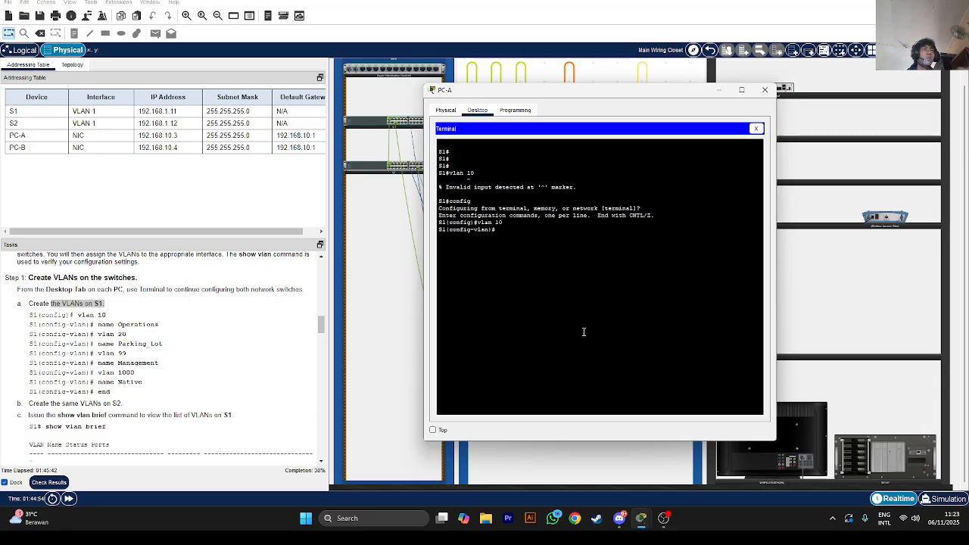
{"action": "type", "text": "name Op"}
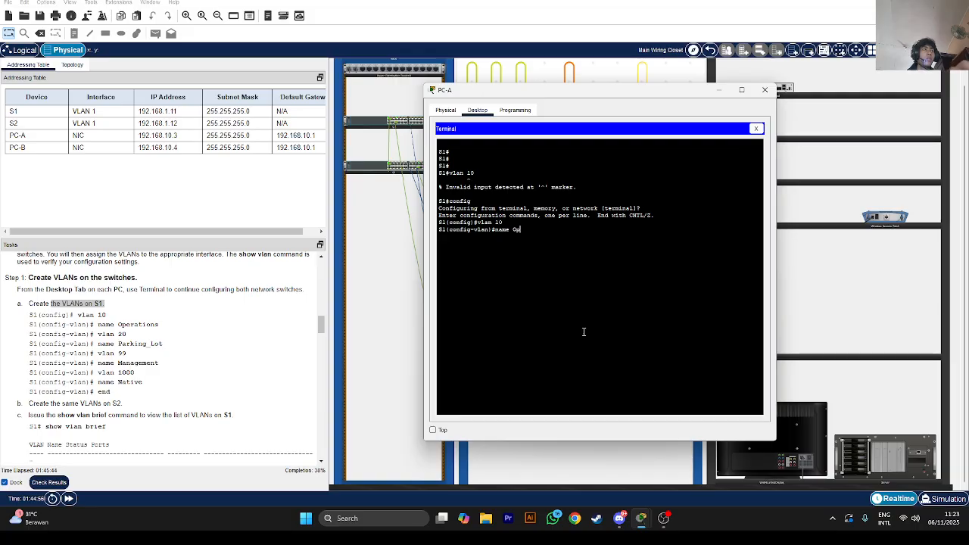
{"action": "type", "text": "erations"}
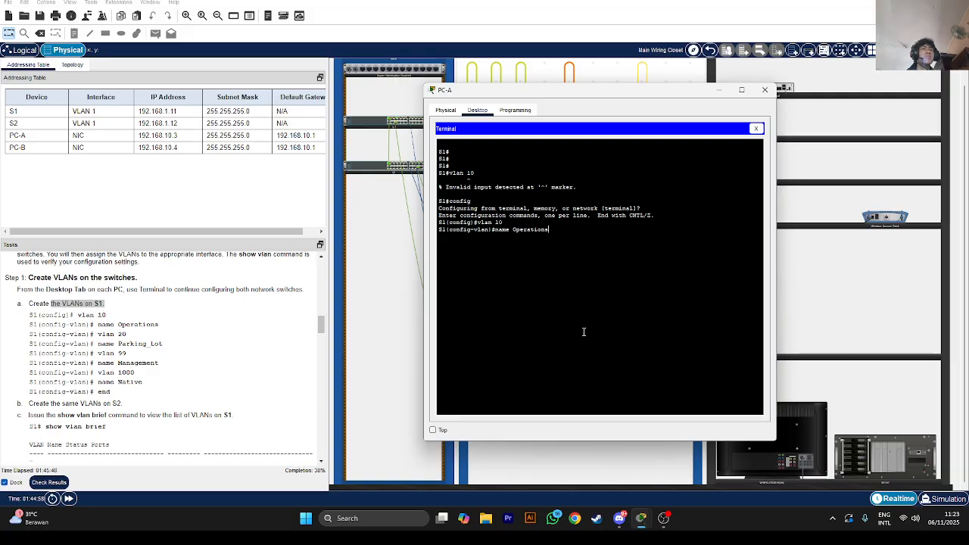
{"action": "key", "text": "Return"}
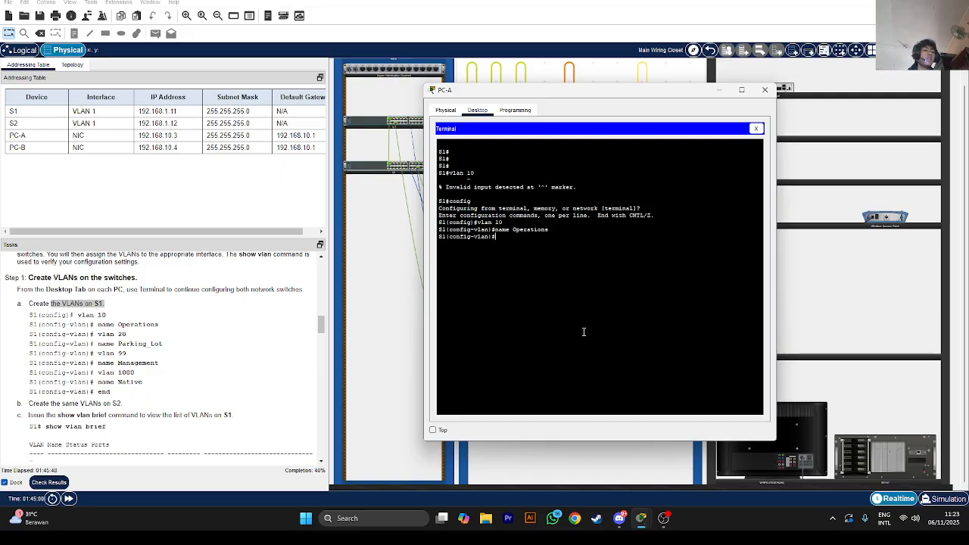
{"action": "type", "text": "vlan 20"}
{"action": "key", "text": "Return"}
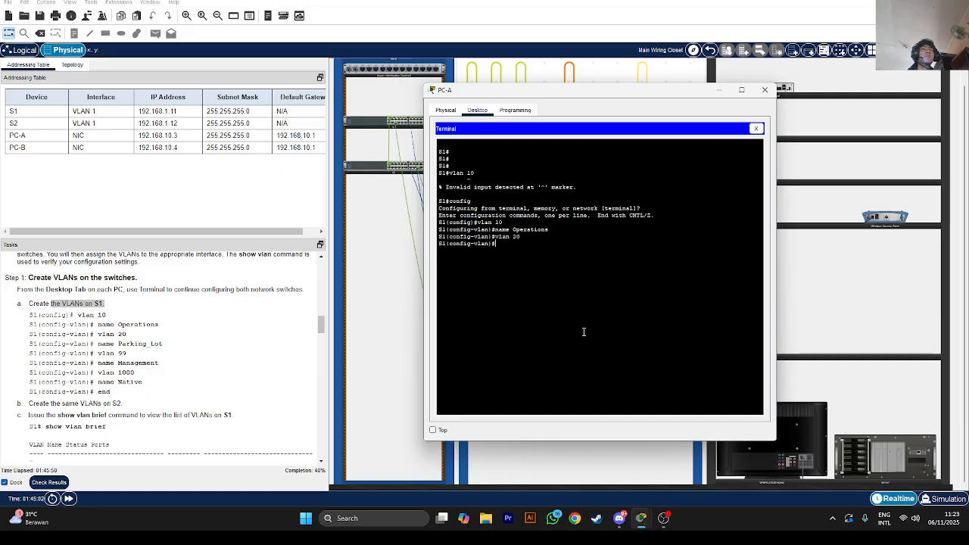
{"action": "type", "text": "name Pa"}
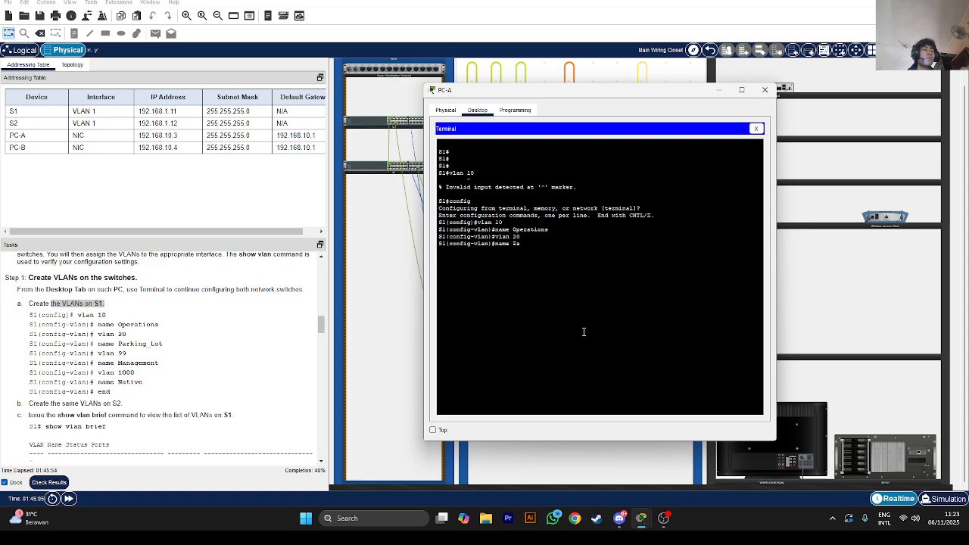
{"action": "type", "text": "rking_lo"}
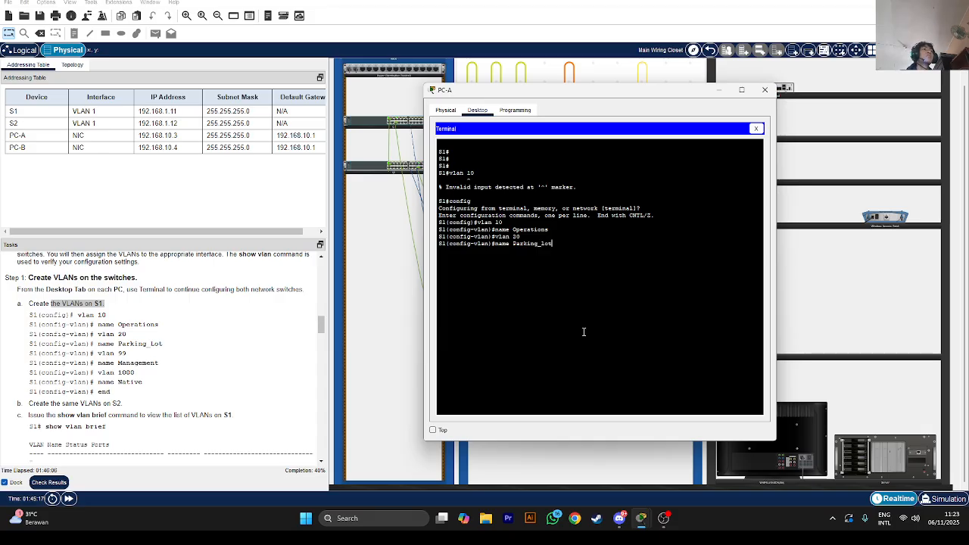
{"action": "key", "text": "Return"}
Create VLAN 99 Management and VLAN 1000 Native on S1, then end configuration
{"action": "type", "text": "vlan)#vlan"}
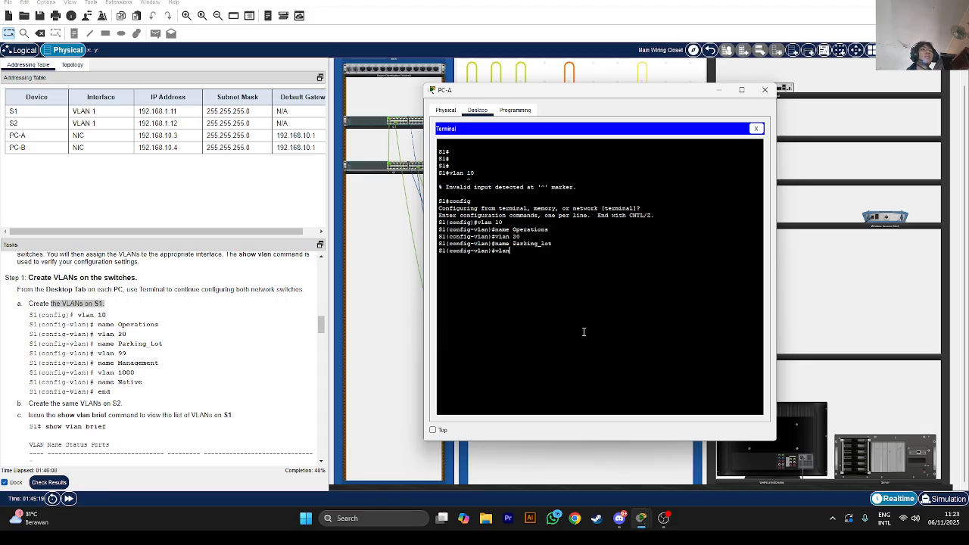
{"action": "type", "text": " 99"}
{"action": "key", "text": "Return"}
{"action": "type", "text": "name "}
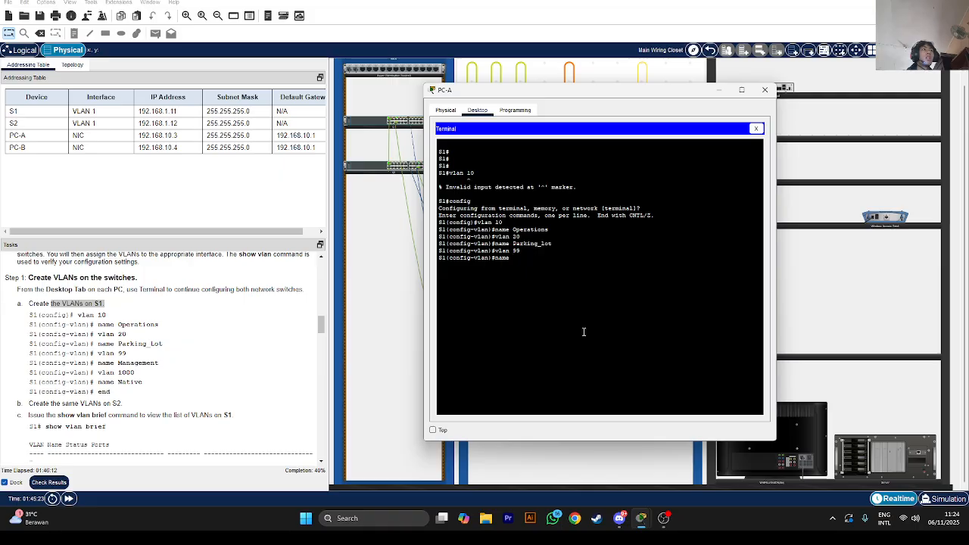
{"action": "type", "text": "Management"}
{"action": "key", "text": "Return"}
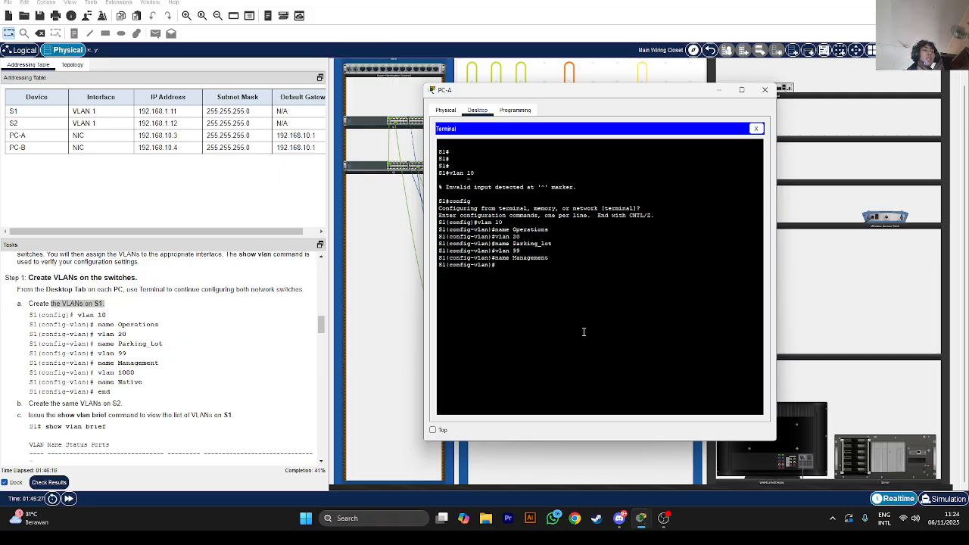
{"action": "type", "text": "vlan"}
{"action": "type", "text": " 1000"}
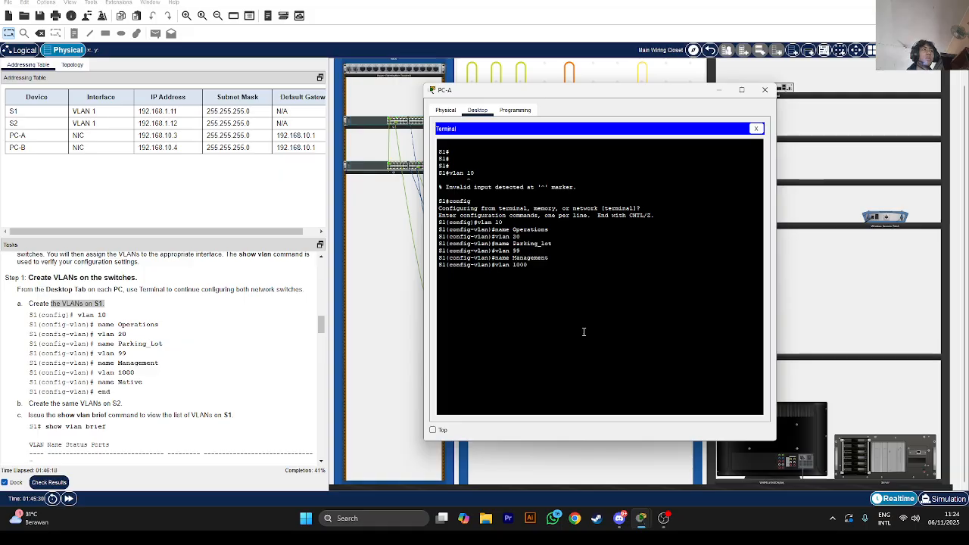
{"action": "key", "text": "Return"}
{"action": "type", "text": "name Native"}
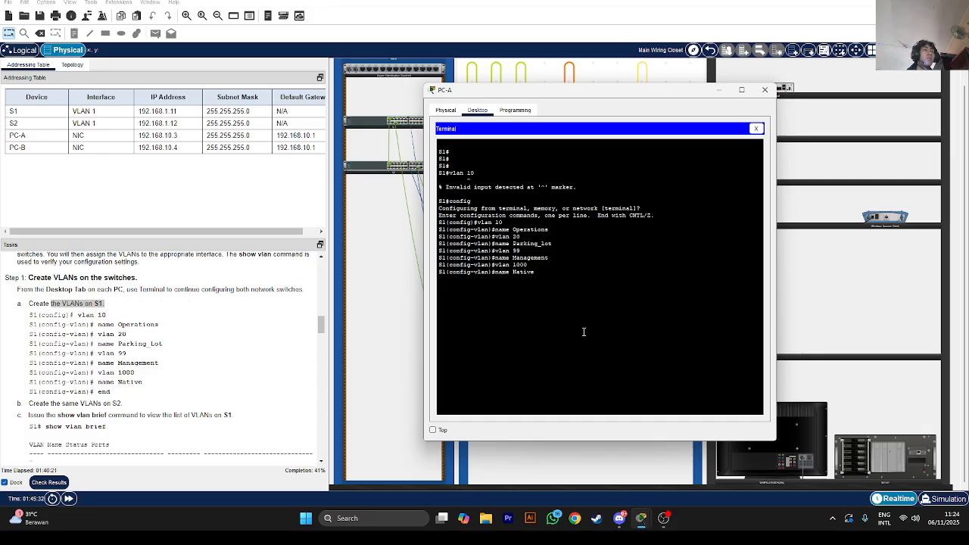
{"action": "key", "text": "Return"}
{"action": "scroll", "coordinate": [220, 368], "scroll_direction": "down", "scroll_amount": 2}
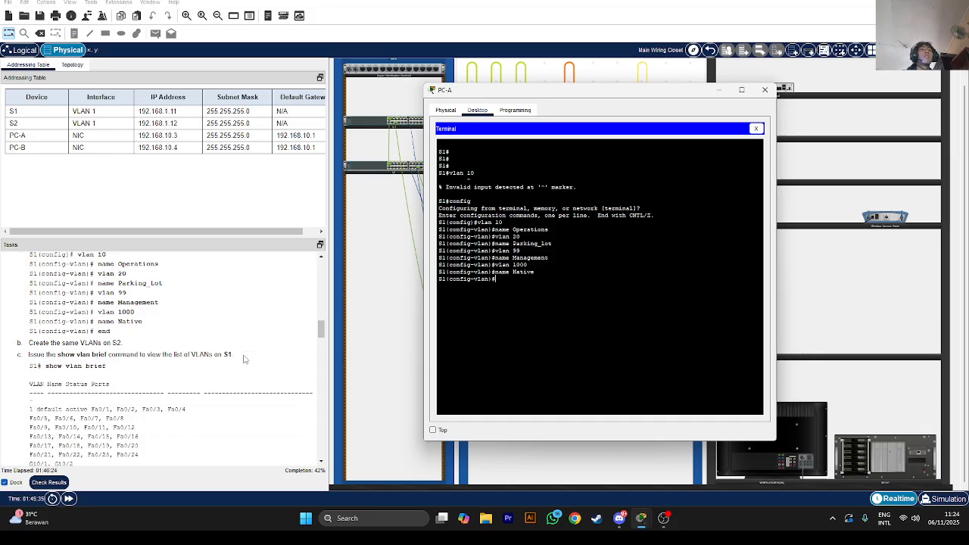
{"action": "type", "text": "end"}
{"action": "key", "text": "Return"}
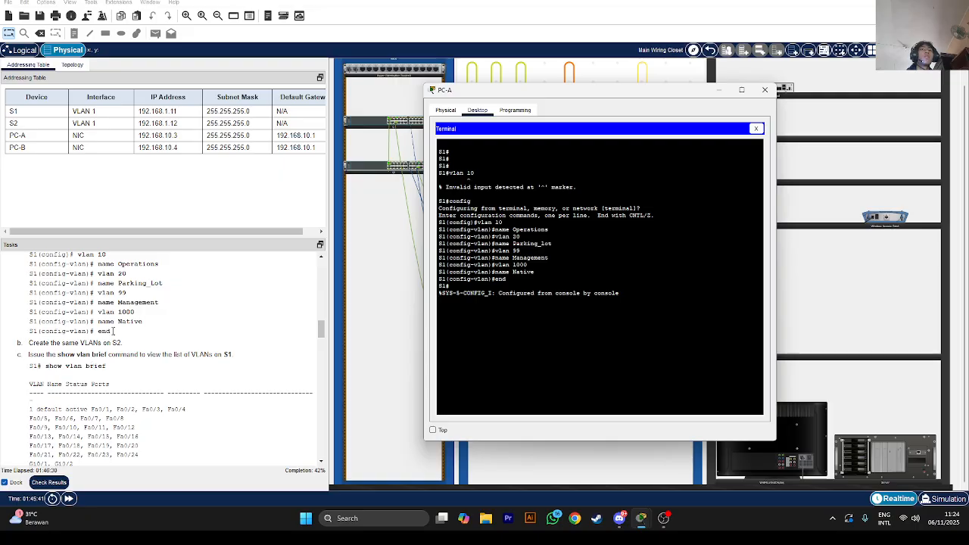
Open S2's console through PC-B's Terminal and enter global configuration mode
{"action": "left_click", "coordinate": [719, 90]}
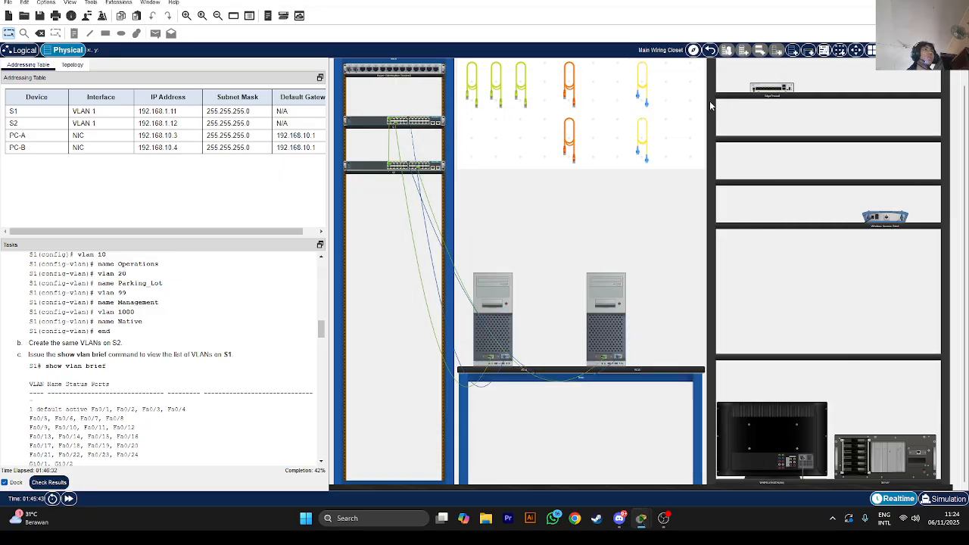
{"action": "left_click", "coordinate": [584, 334]}
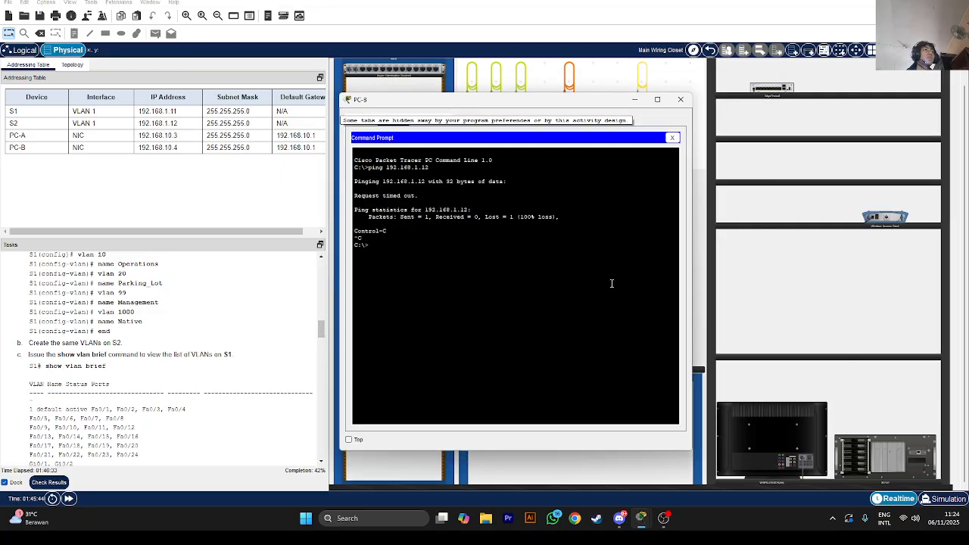
{"action": "left_click", "coordinate": [671, 137]}
{"action": "left_click", "coordinate": [517, 159]}
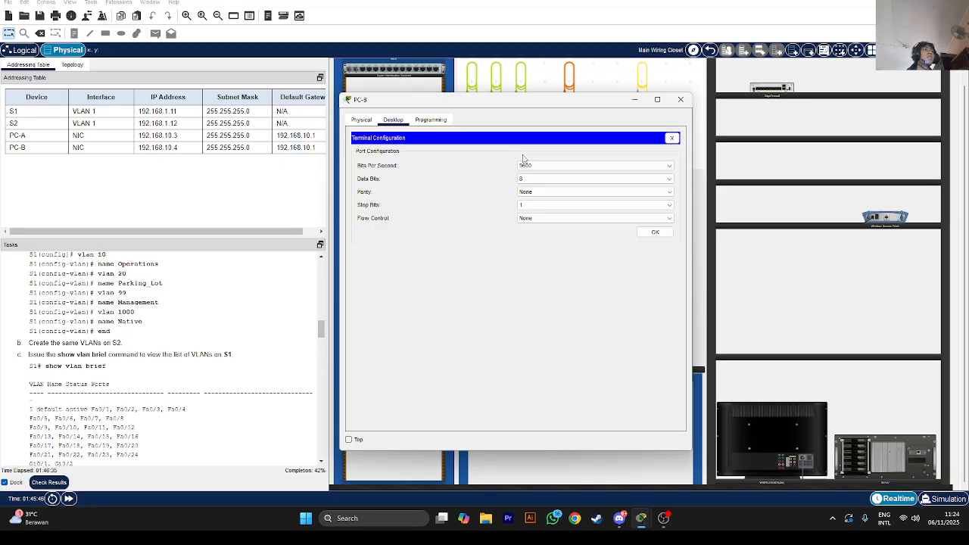
{"action": "left_click", "coordinate": [655, 232]}
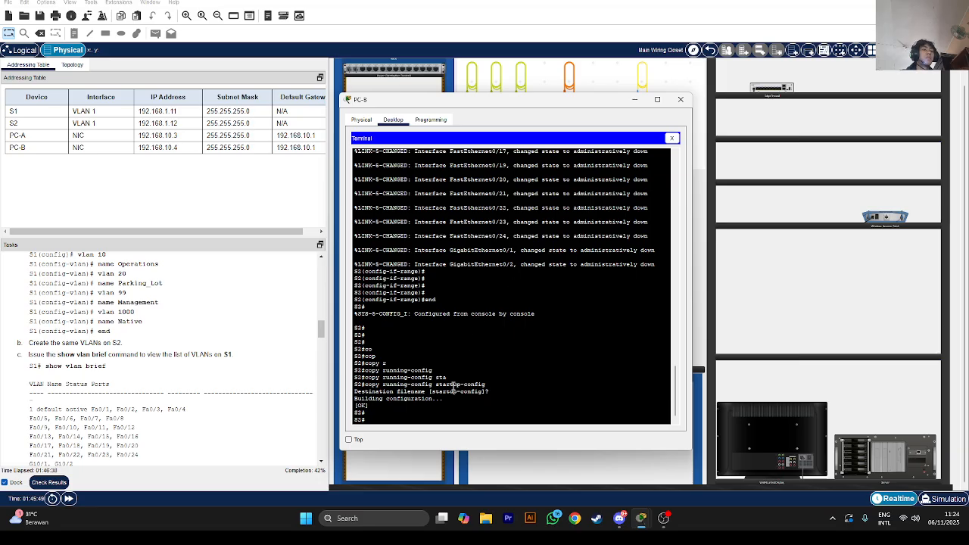
{"action": "type", "text": "config"}
{"action": "key", "text": "Return"}
On S2, create VLAN 10 named Operations and VLAN 20 named Parking_lot
{"action": "key", "text": "Return"}
{"action": "key", "text": "Return"}
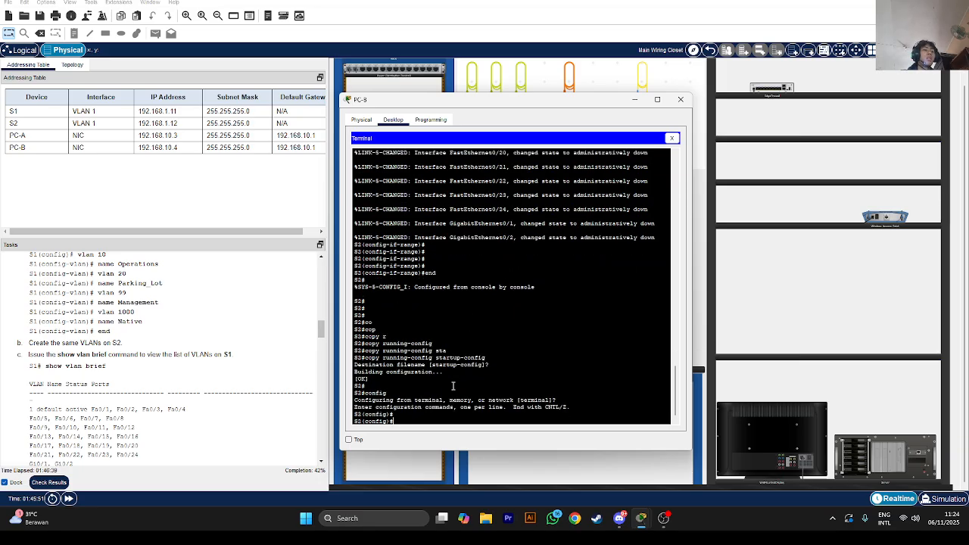
{"action": "type", "text": "vlan 10"}
{"action": "key", "text": "Return"}
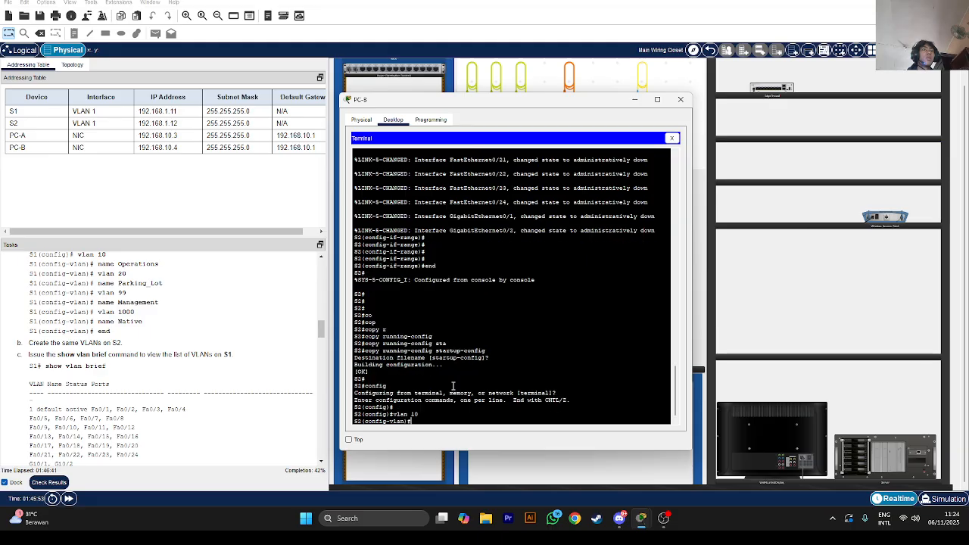
{"action": "type", "text": "name Operation"}
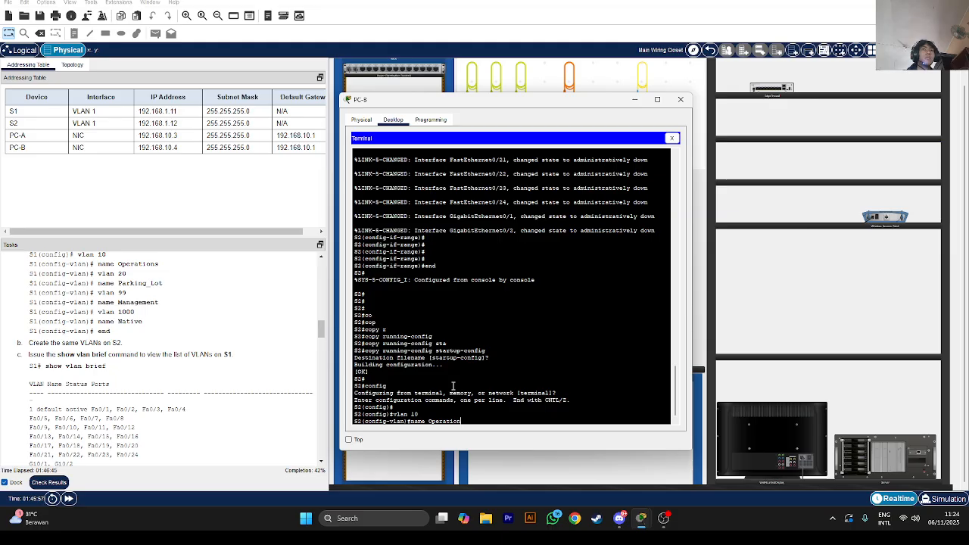
{"action": "type", "text": "s"}
{"action": "key", "text": "Return"}
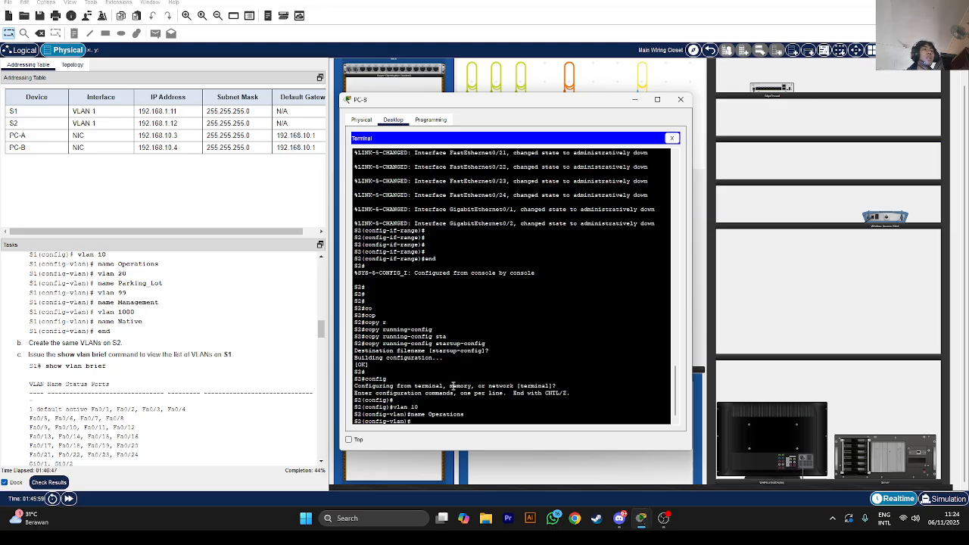
{"action": "type", "text": "vlan 20"}
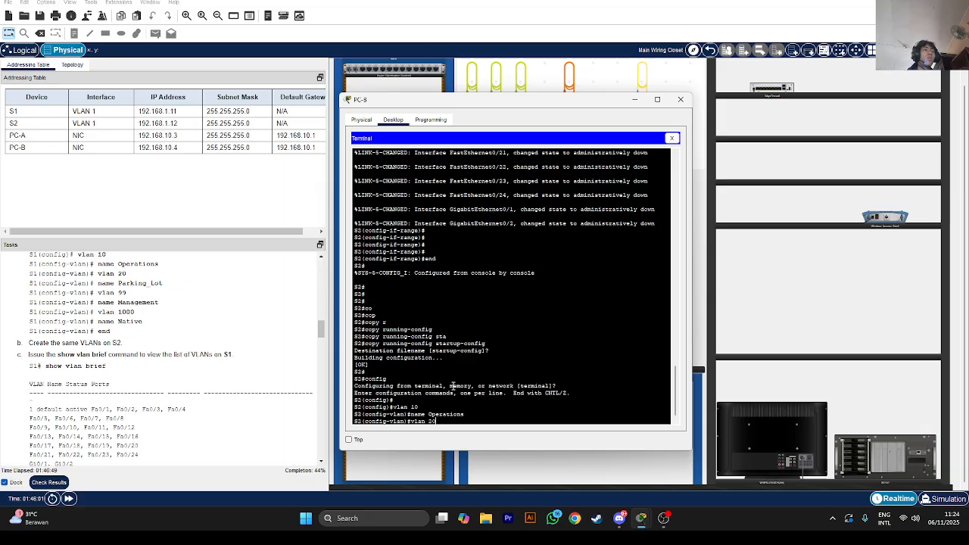
{"action": "key", "text": "Return"}
{"action": "type", "text": "name "}
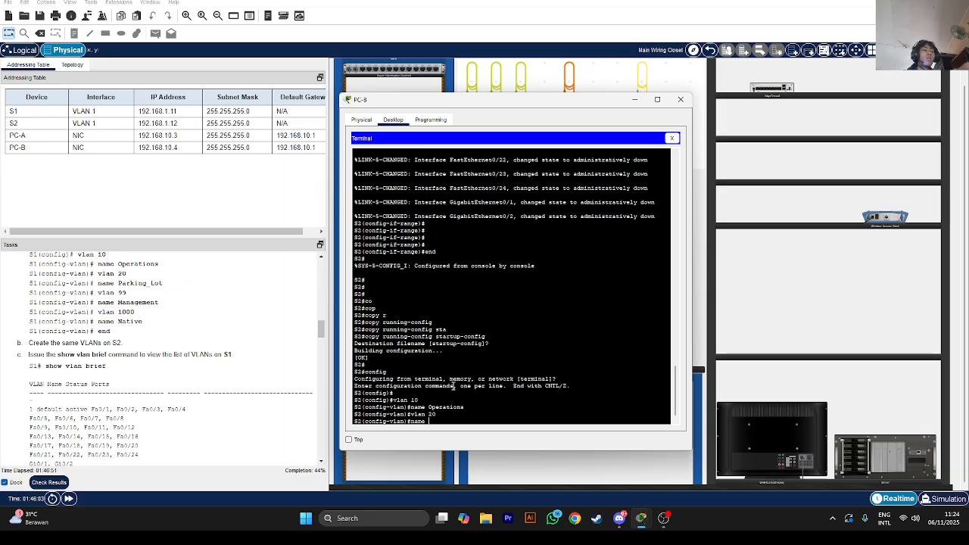
{"action": "type", "text": "Parking_lot"}
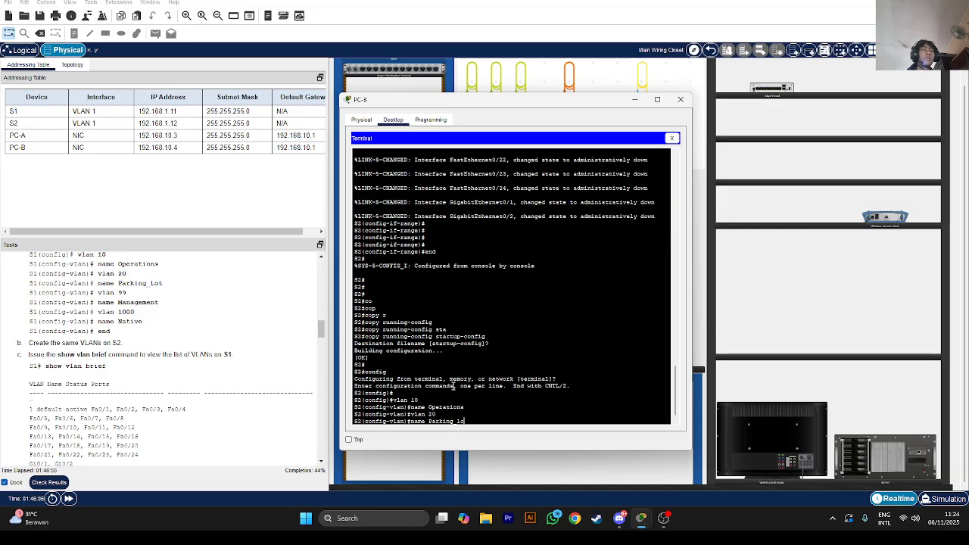
{"action": "key", "text": "Return"}
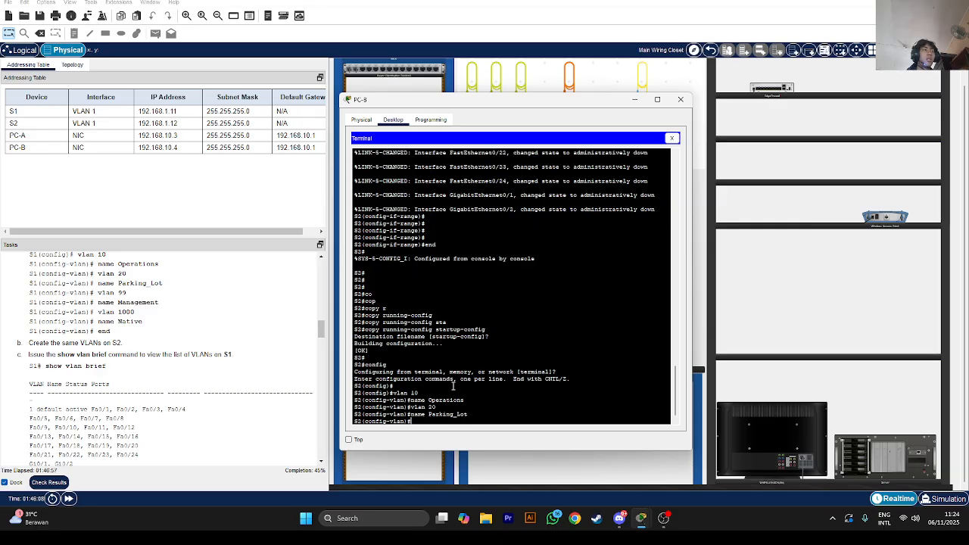
Create VLAN 30 named Management on S2 by mistake
{"action": "type", "text": "vlan 30"}
{"action": "key", "text": "Return"}
{"action": "type", "text": "name "}
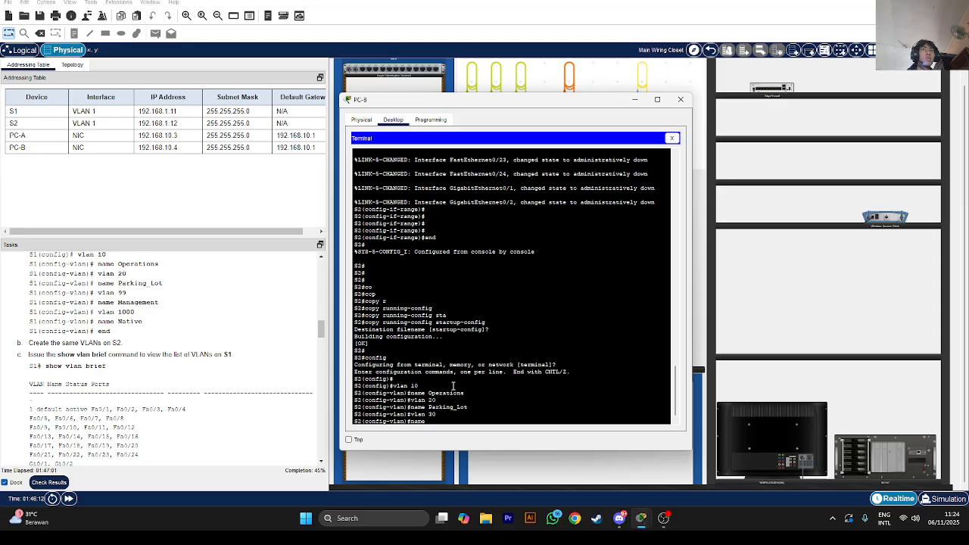
{"action": "type", "text": "Management"}
{"action": "key", "text": "Return"}
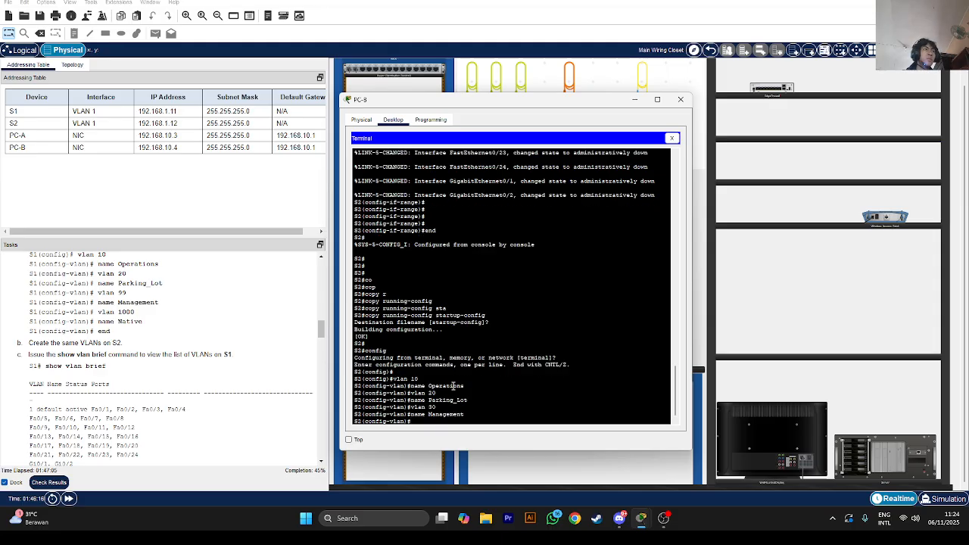
Back out of VLAN configuration and delete the stray VLAN 30 with 'no vlan 30'
{"action": "type", "text": "vlan"}
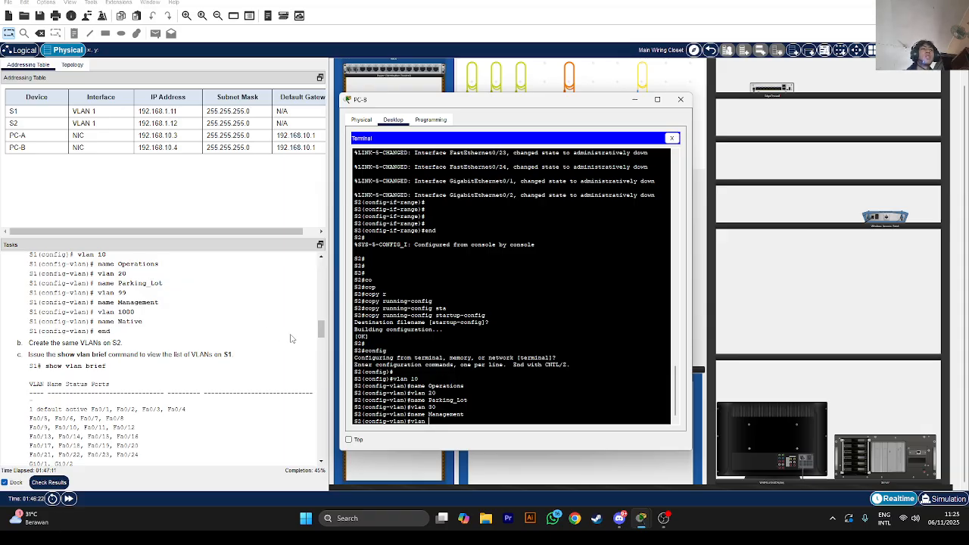
{"action": "key", "text": "BackSpace"}
{"action": "key", "text": "BackSpace"}
{"action": "key", "text": "BackSpace"}
{"action": "key", "text": "BackSpace"}
{"action": "type", "text": "no nam"}
{"action": "key", "text": "BackSpace"}
{"action": "key", "text": "BackSpace"}
{"action": "key", "text": "BackSpace"}
{"action": "key", "text": "BackSpace"}
{"action": "key", "text": "BackSpace"}
{"action": "key", "text": "BackSpace"}
{"action": "type", "text": "xit"}
{"action": "key", "text": "Return"}
{"action": "key", "text": "Return"}
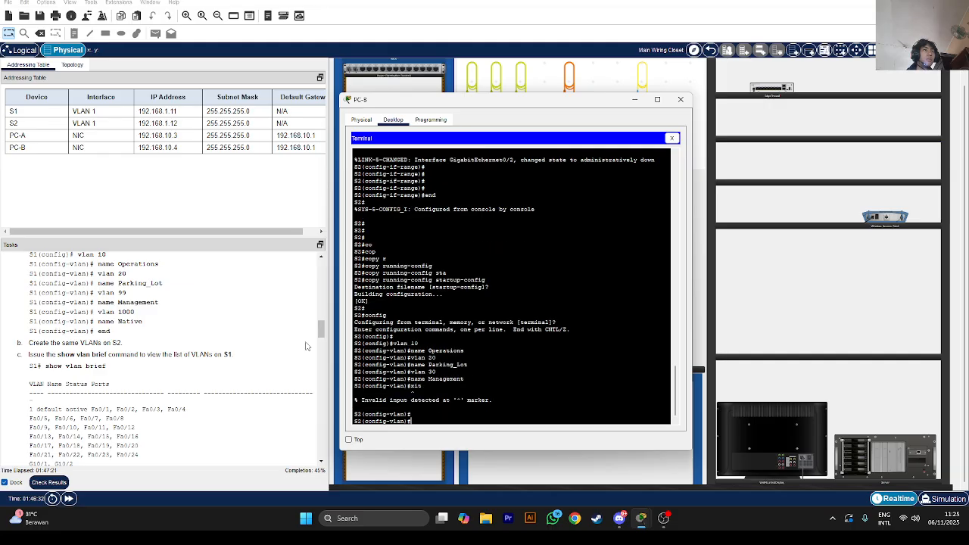
{"action": "type", "text": "exit"}
{"action": "key", "text": "Return"}
{"action": "type", "text": "sho"}
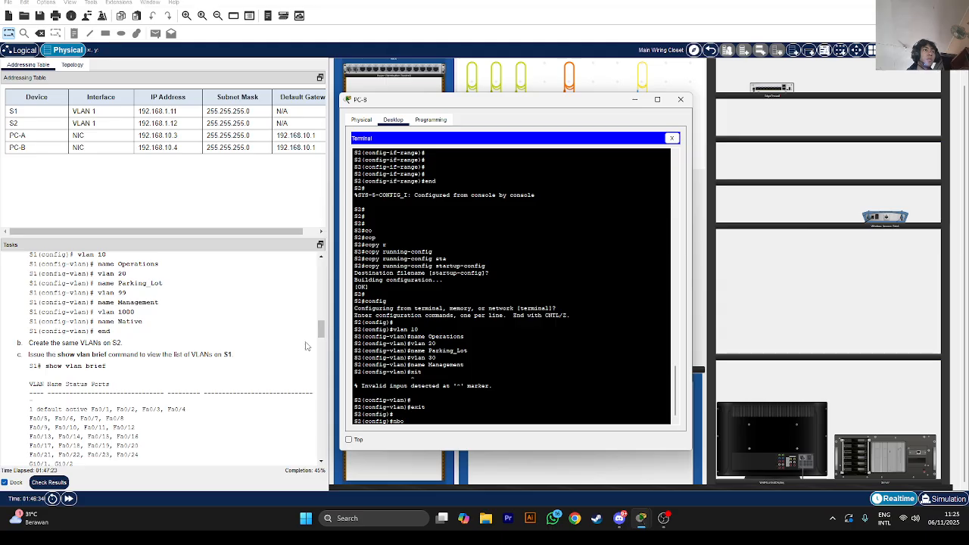
{"action": "type", "text": " vlno vlan 30"}
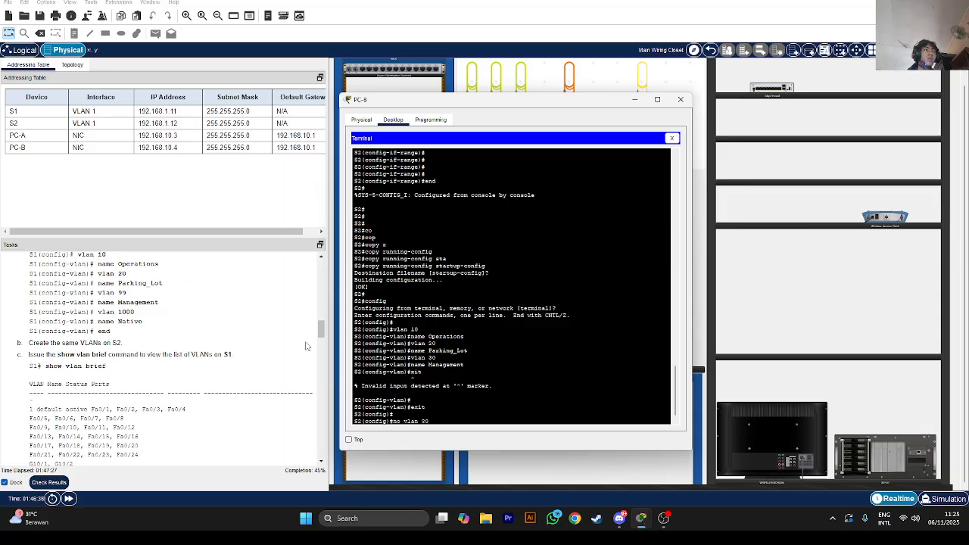
{"action": "key", "text": "Return"}
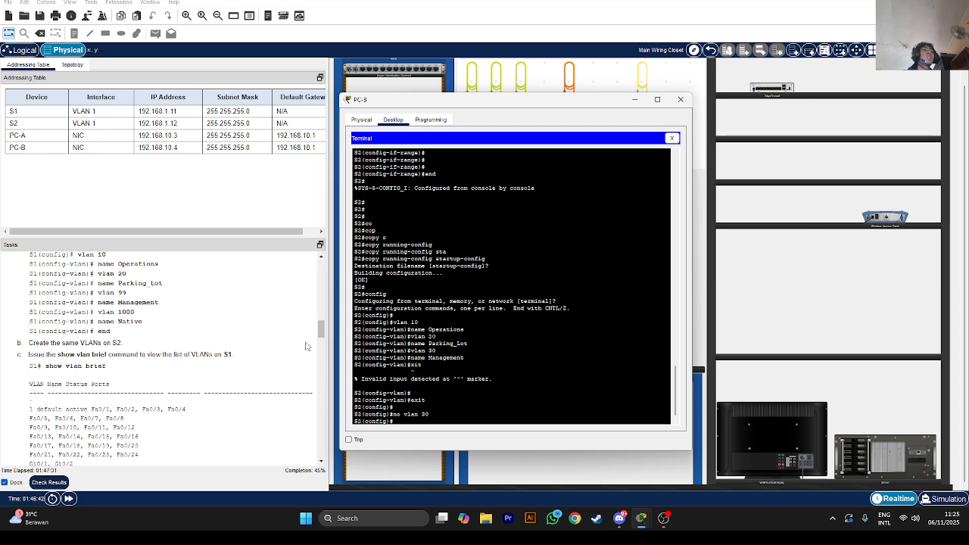
Create VLAN 99 named Management and VLAN 1000 named Native on S2
{"action": "type", "text": "vlan 99"}
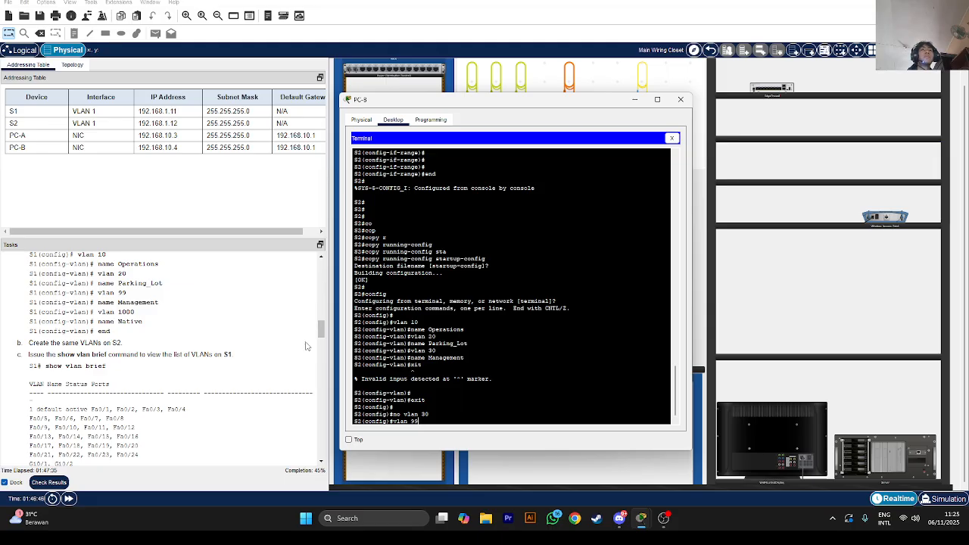
{"action": "key", "text": "Return"}
{"action": "type", "text": "name"}
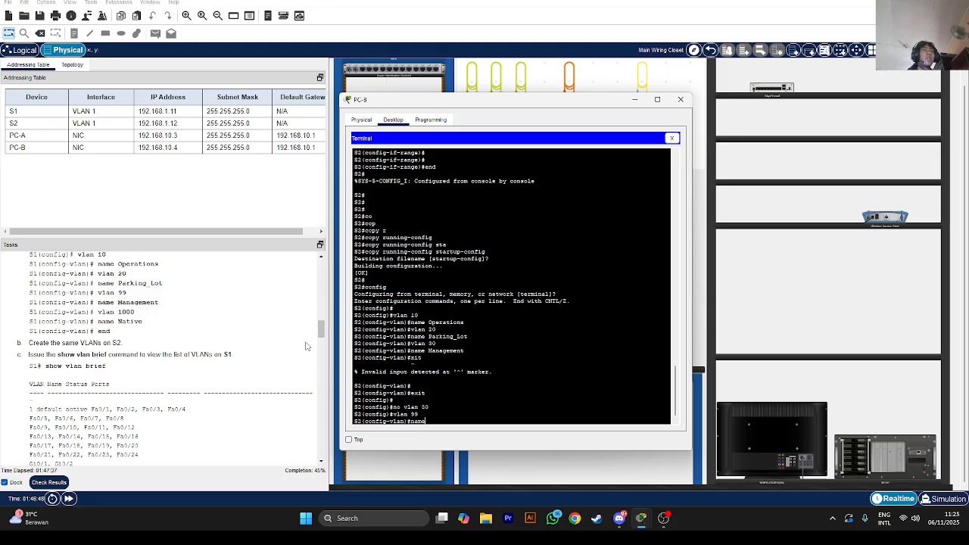
{"action": "type", "text": " Management"}
{"action": "key", "text": "Return"}
{"action": "type", "text": "v"}
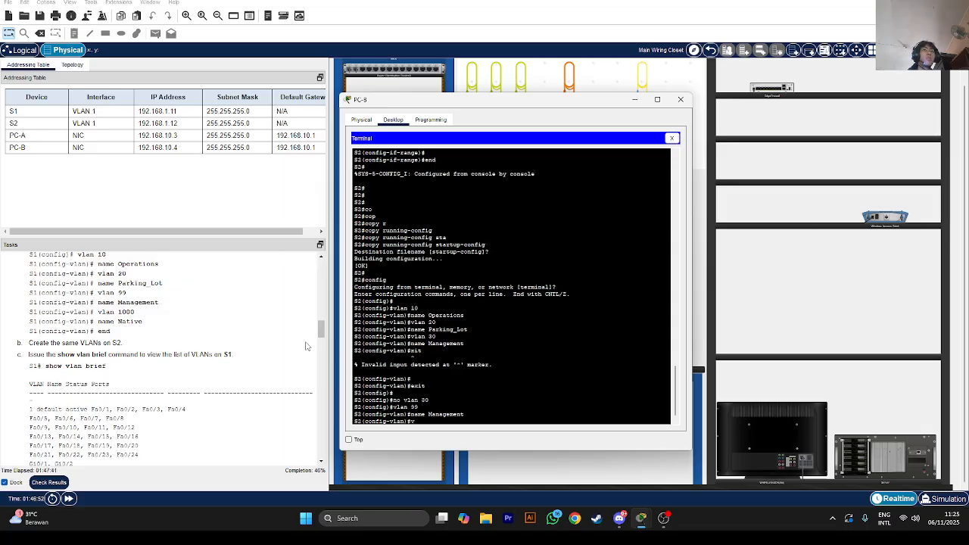
{"action": "type", "text": "lan 1000"}
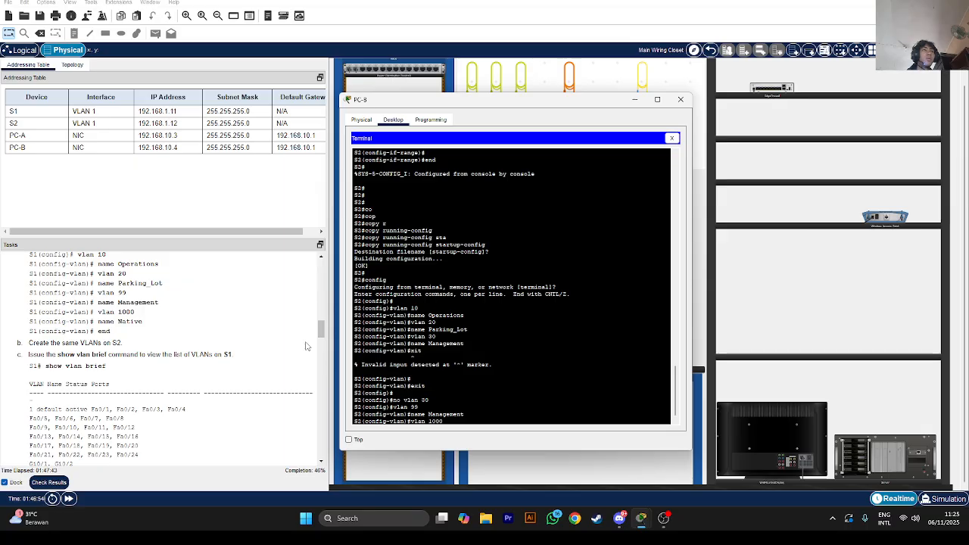
{"action": "key", "text": "Return"}
{"action": "type", "text": "name"}
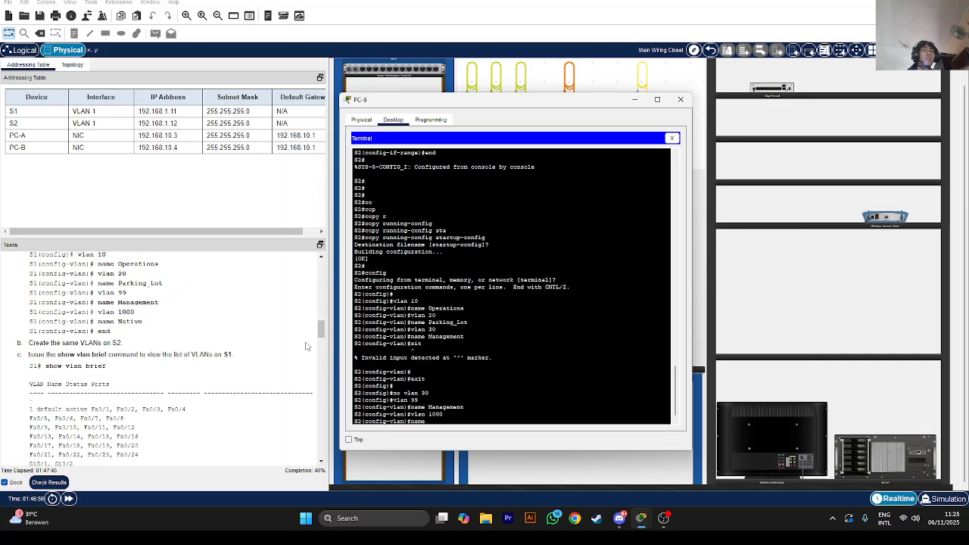
{"action": "type", "text": " Native"}
{"action": "key", "text": "Return"}
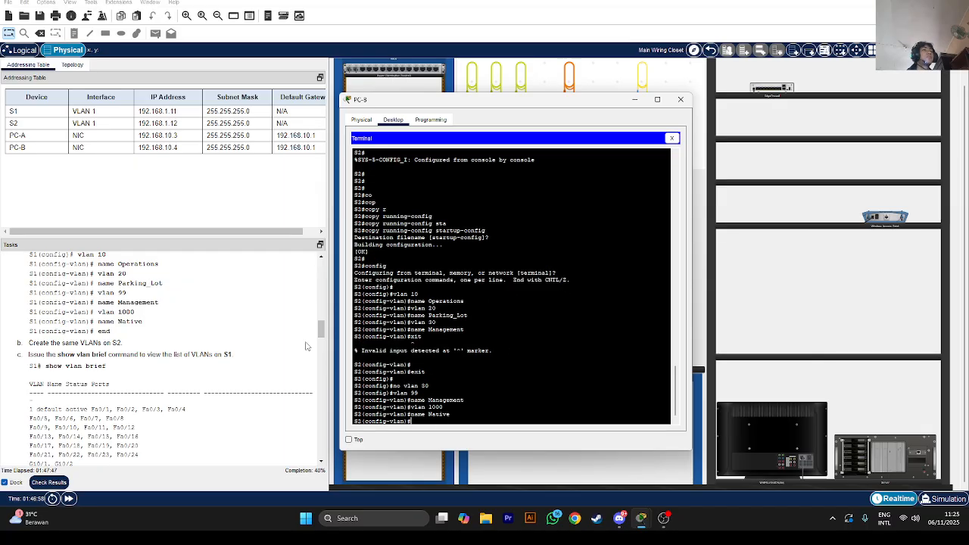
End configuration and run 'show vlan brief' to list S2's VLANs
{"action": "type", "text": "end"}
{"action": "key", "text": "Return"}
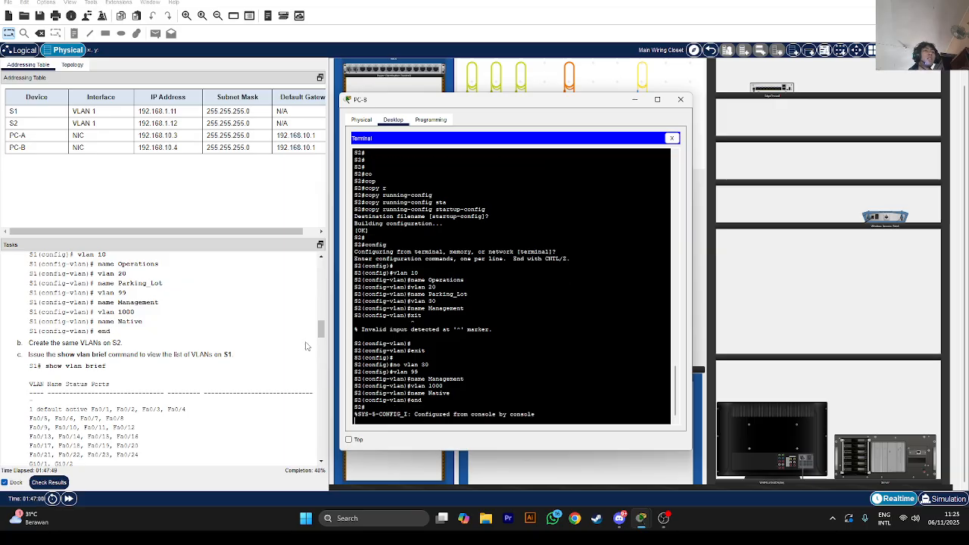
{"action": "key", "text": "Return"}
{"action": "type", "text": "show vla"}
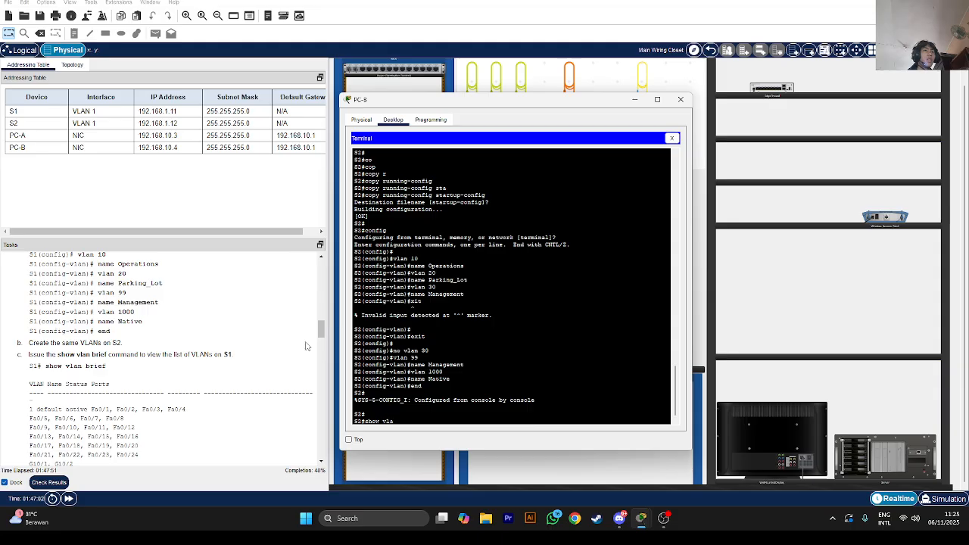
{"action": "type", "text": "n brief"}
{"action": "key", "text": "Return"}
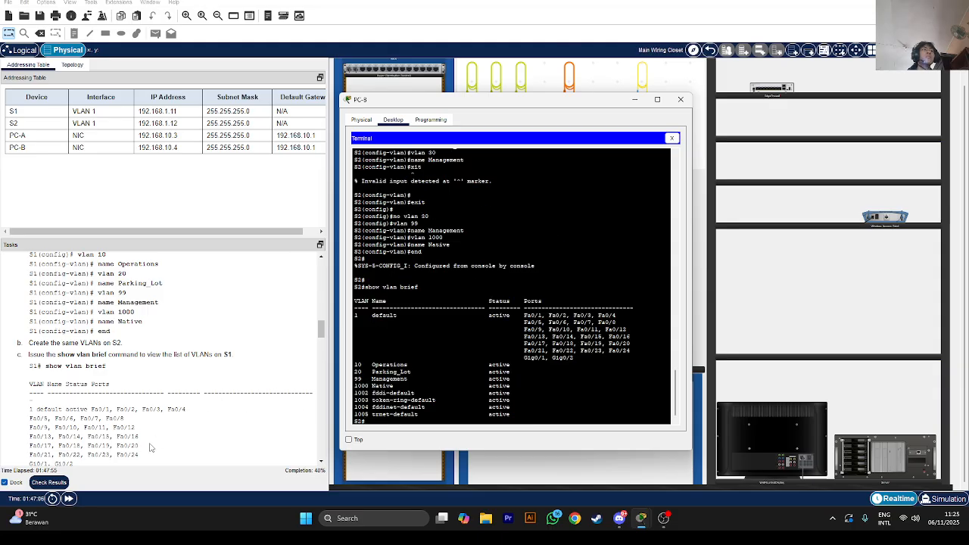
Check Results, find S1's VLAN 20 name flagged incorrect, then return to PC-A's S1 console
{"action": "left_click", "coordinate": [49, 482]}
{"action": "left_click", "coordinate": [88, 57]}
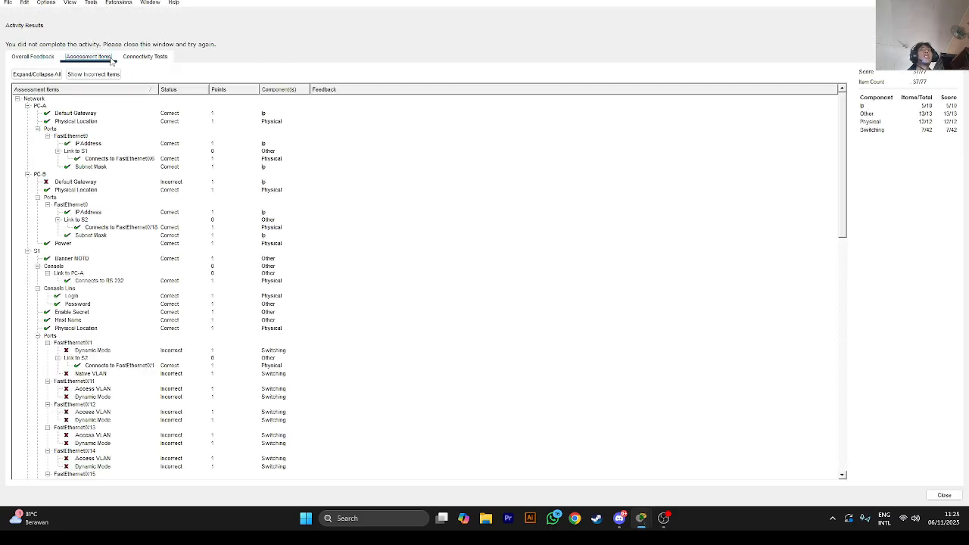
{"action": "scroll", "coordinate": [162, 288], "scroll_direction": "down", "scroll_amount": 3}
{"action": "scroll", "coordinate": [161, 287], "scroll_direction": "down", "scroll_amount": 4}
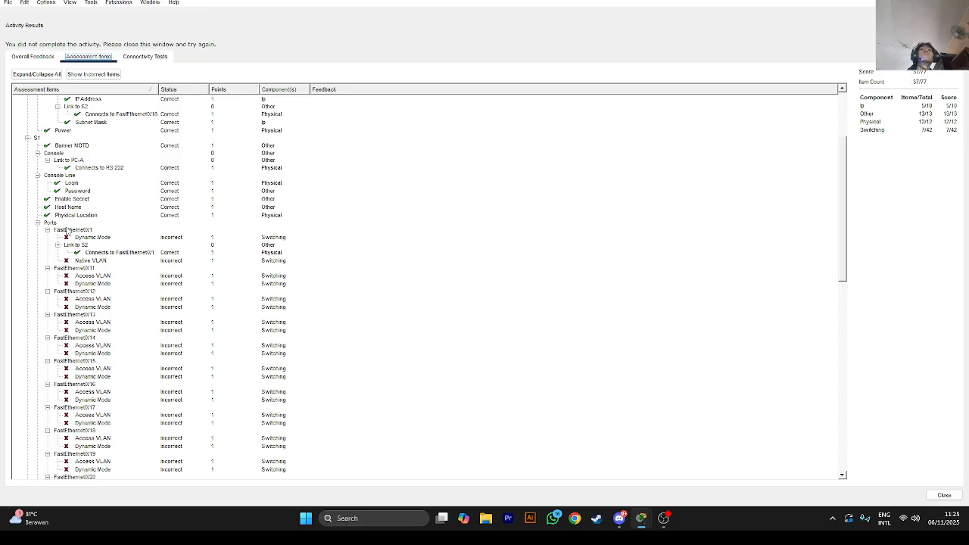
{"action": "scroll", "coordinate": [67, 231], "scroll_direction": "down", "scroll_amount": 4}
{"action": "scroll", "coordinate": [67, 232], "scroll_direction": "down", "scroll_amount": 15}
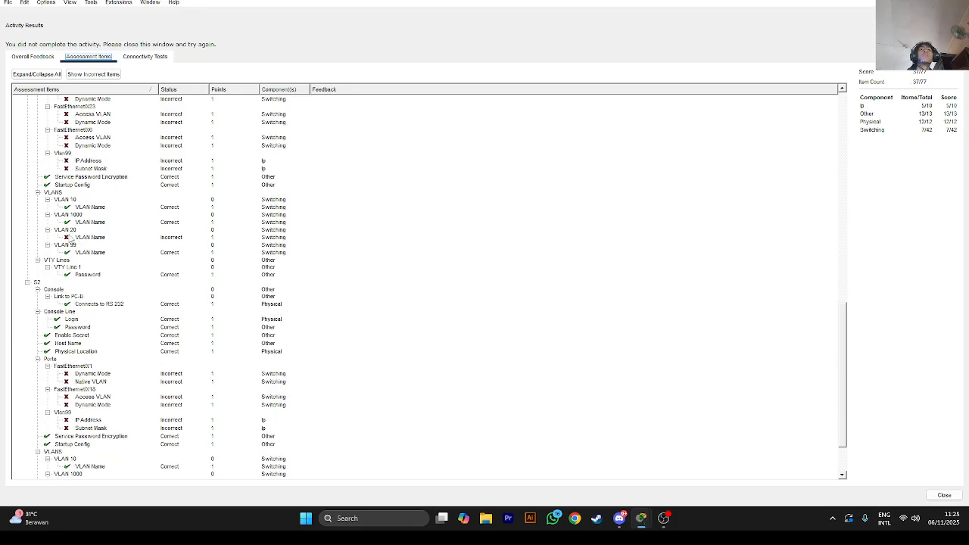
{"action": "left_click", "coordinate": [67, 237]}
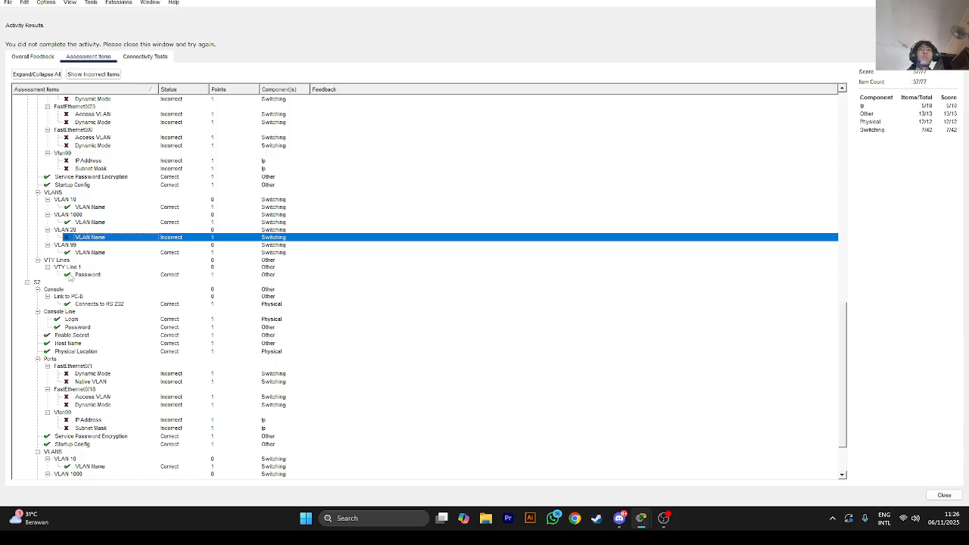
{"action": "scroll", "coordinate": [70, 277], "scroll_direction": "up", "scroll_amount": 1}
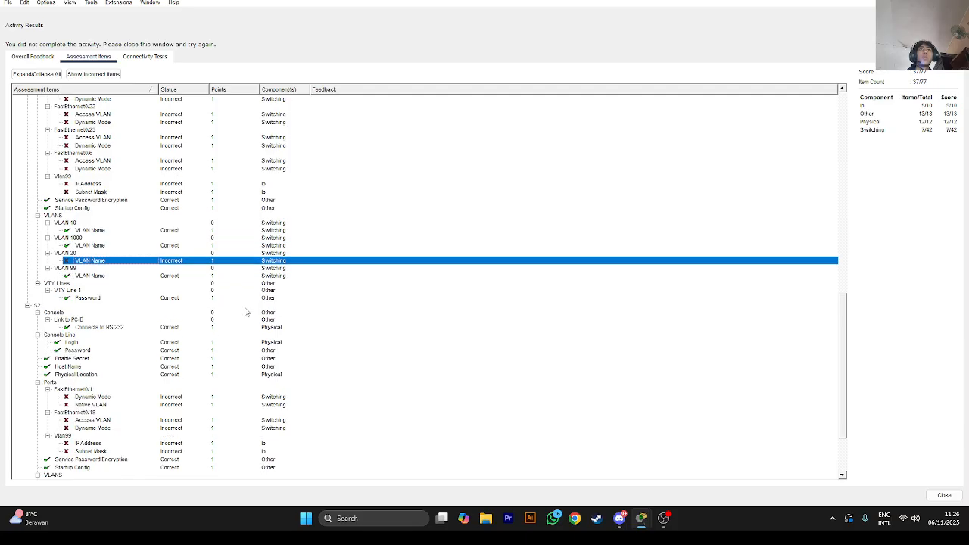
{"action": "left_click", "coordinate": [931, 495]}
{"action": "left_click", "coordinate": [490, 342]}
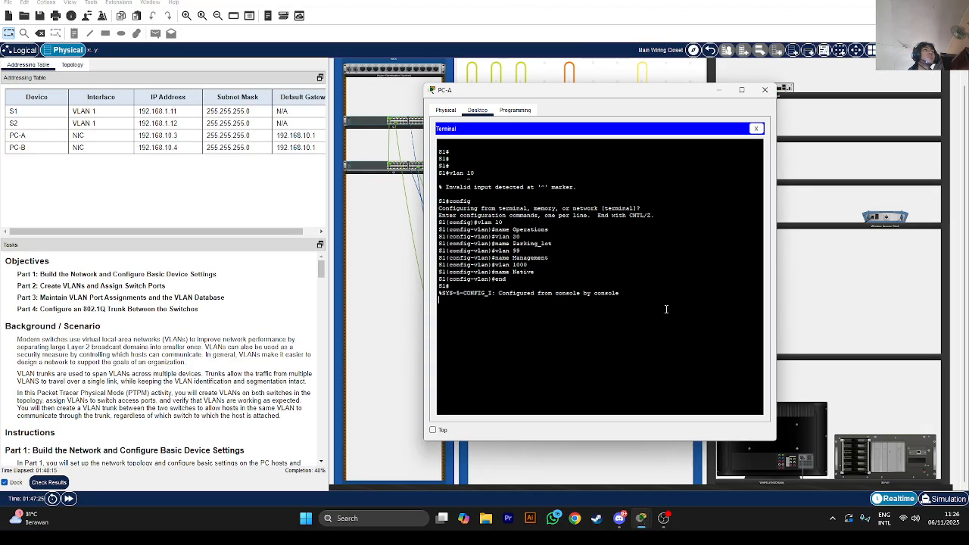
List S1's current VLANs with 'show vlan brief'
{"action": "key", "text": "Return"}
{"action": "key", "text": "Return"}
{"action": "key", "text": "Return"}
{"action": "key", "text": "Return"}
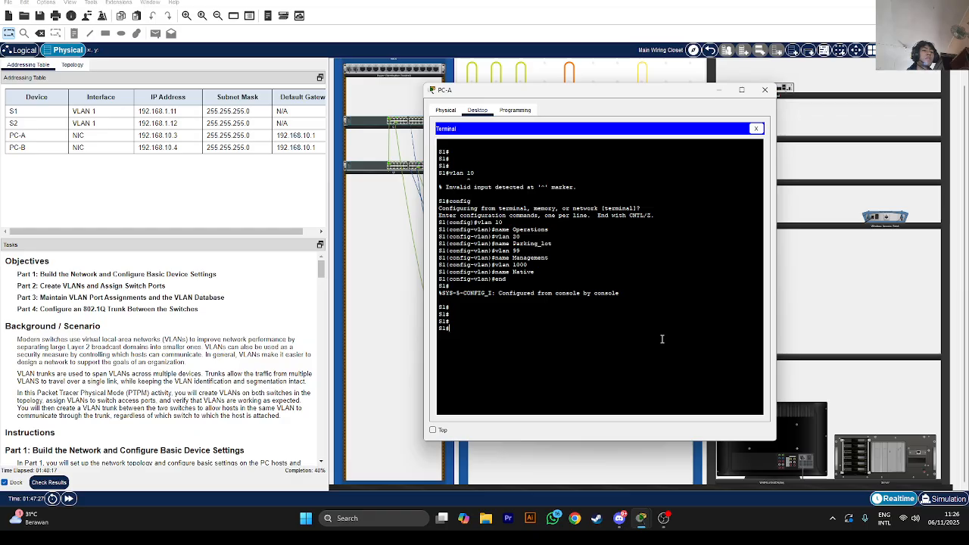
{"action": "type", "text": "show vlan brief"}
{"action": "key", "text": "Return"}
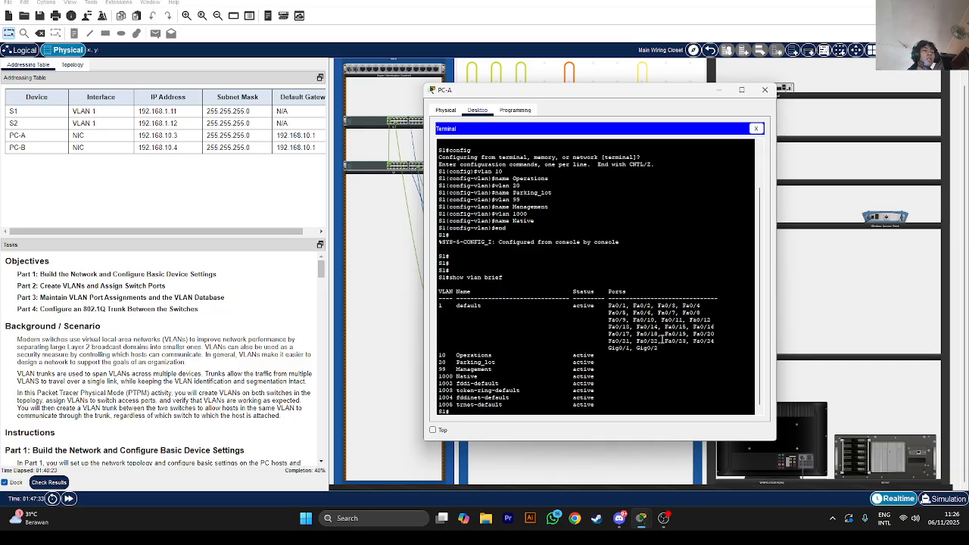
Rename S1's VLAN 20 to Parking_lot in global configuration mode
{"action": "type", "text": "config"}
{"action": "key", "text": "Return"}
{"action": "key", "text": "Return"}
{"action": "type", "text": "vl"}
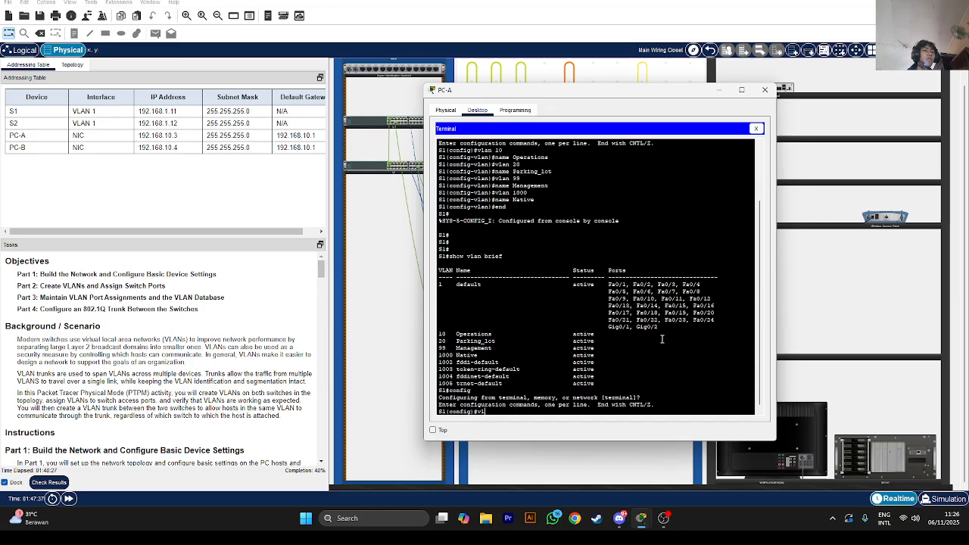
{"action": "type", "text": "an 20"}
{"action": "key", "text": "Return"}
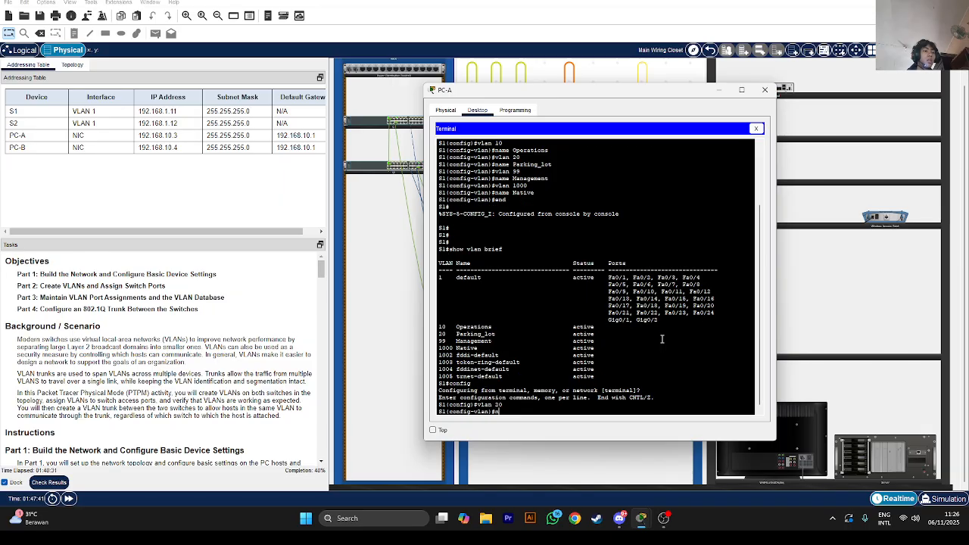
{"action": "key", "text": "BackSpace"}
{"action": "type", "text": "o name Parking_lot"}
{"action": "key", "text": "Return"}
{"action": "type", "text": "na"}
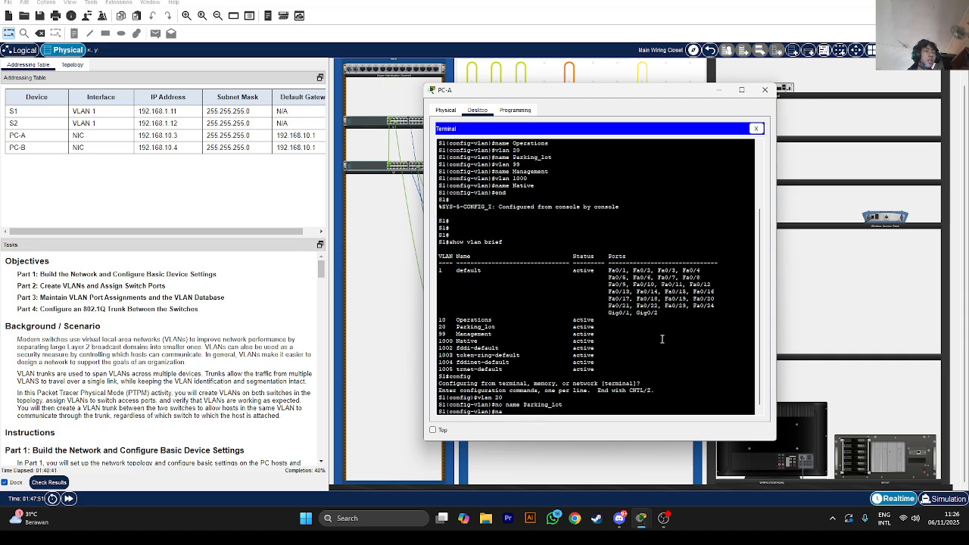
{"action": "type", "text": "me Parking_lot"}
{"action": "key", "text": "Return"}
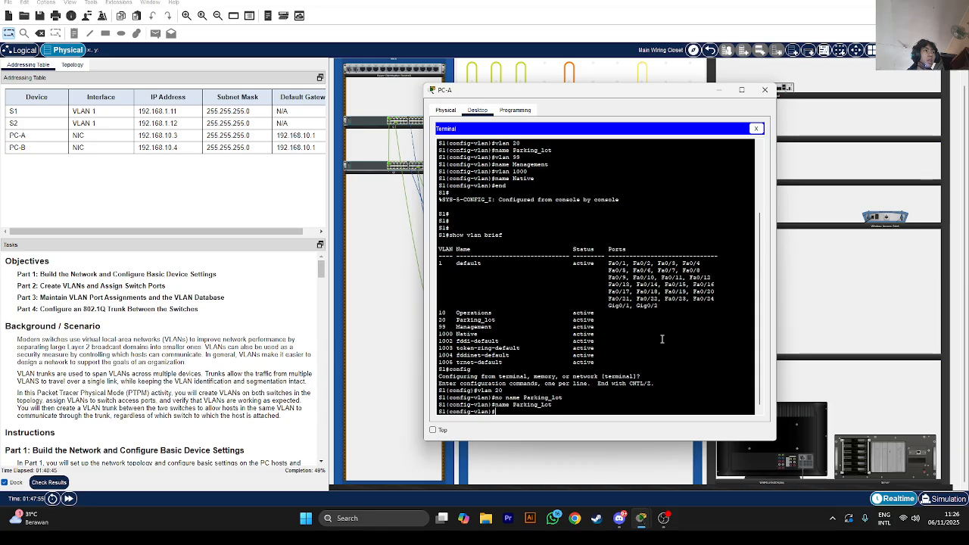
End configuration and rerun 'show vlan brief' to confirm VLAN 20's new name
{"action": "type", "text": "end"}
{"action": "key", "text": "Return"}
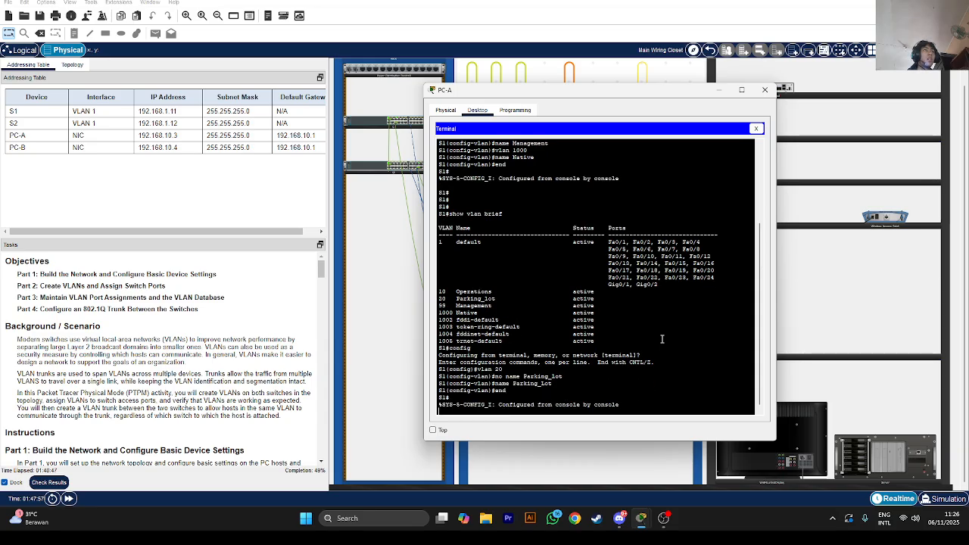
{"action": "key", "text": "Return"}
{"action": "type", "text": "sh"}
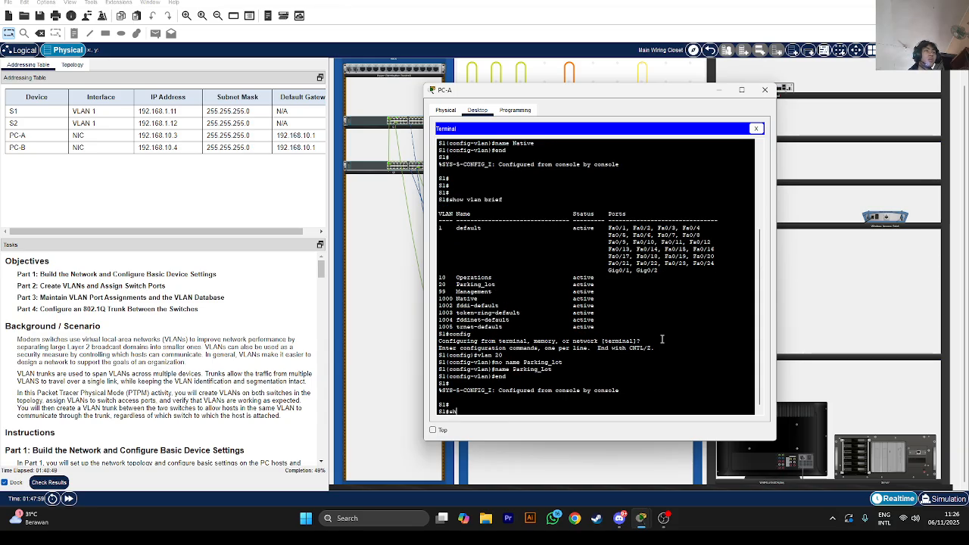
{"action": "type", "text": "ow vlan brief"}
{"action": "key", "text": "Return"}
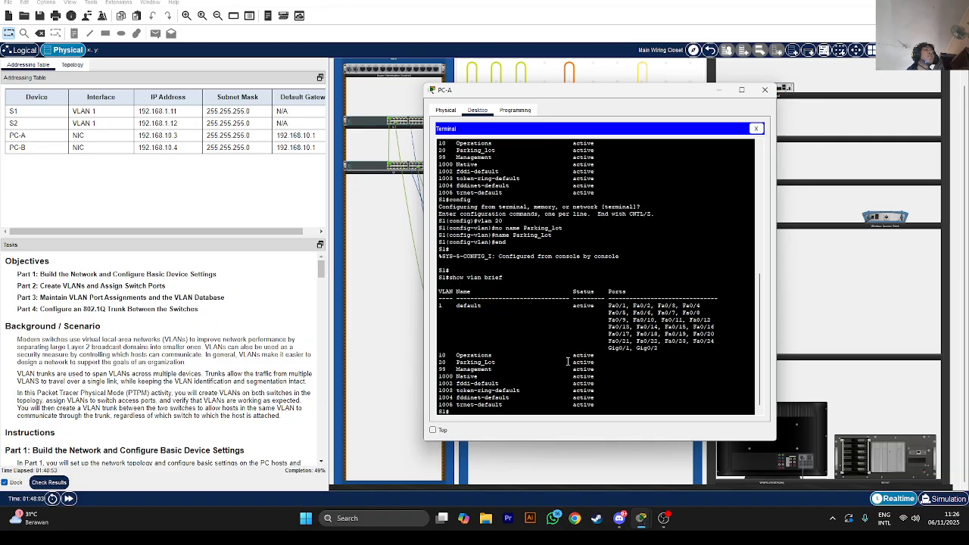
Scroll S1's VLAN listing and select the Parking_Lot name
{"action": "scroll", "coordinate": [235, 330], "scroll_direction": "down", "scroll_amount": 4}
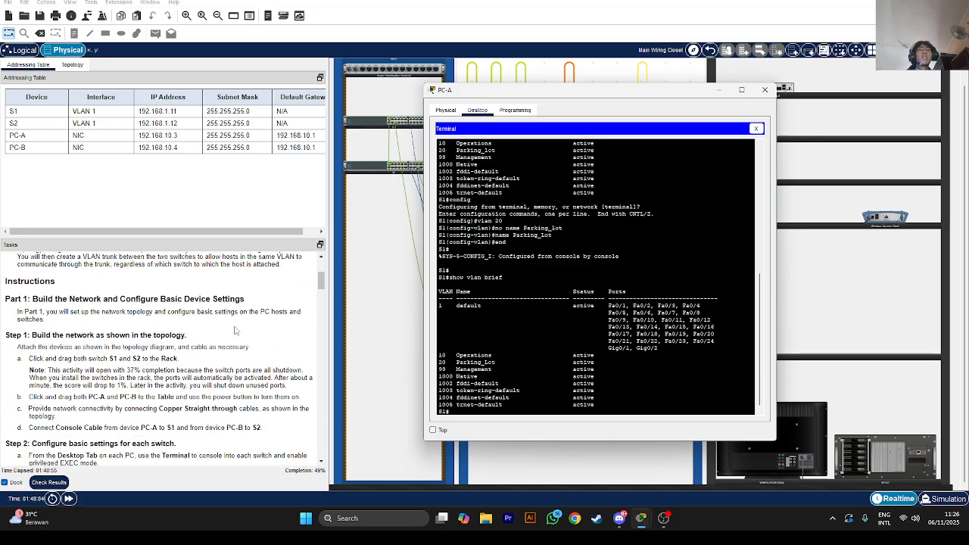
{"action": "scroll", "coordinate": [234, 330], "scroll_direction": "down", "scroll_amount": 5}
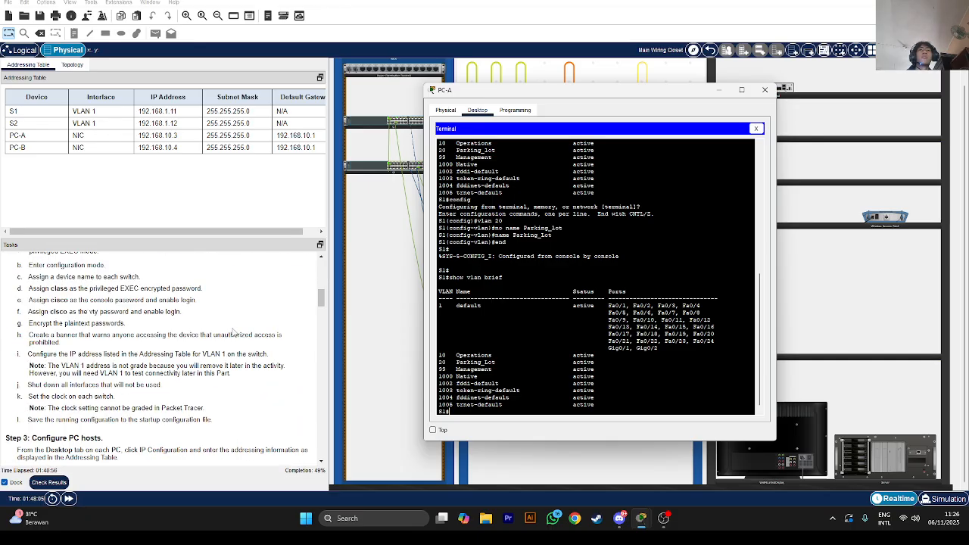
{"action": "double_click", "coordinate": [487, 364]}
Scroll the Tasks panel to Step 2's interface f0/6 lines, then refocus PC-A's S1 terminal
{"action": "left_click", "coordinate": [164, 330]}
{"action": "scroll", "coordinate": [164, 331], "scroll_direction": "down", "scroll_amount": 9}
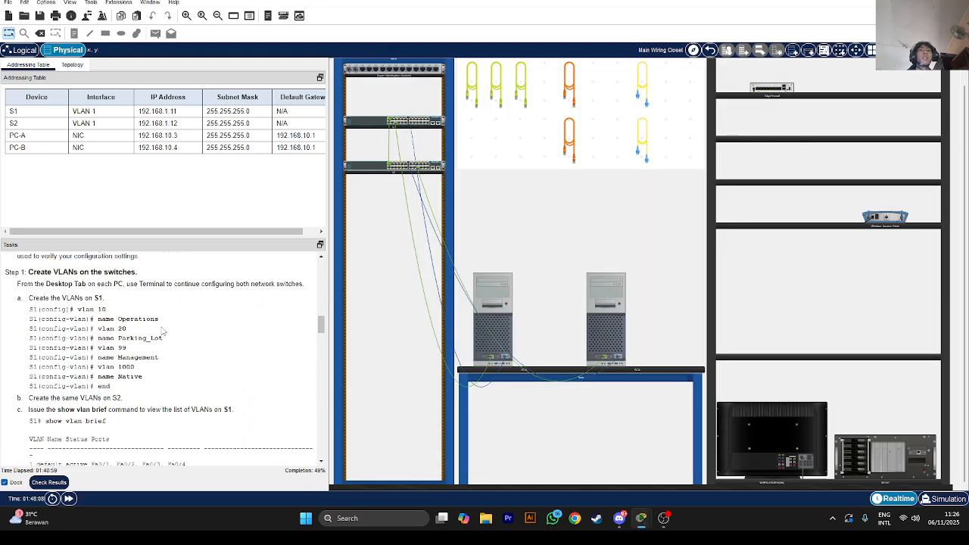
{"action": "scroll", "coordinate": [162, 331], "scroll_direction": "down", "scroll_amount": 4}
{"action": "scroll", "coordinate": [162, 328], "scroll_direction": "down", "scroll_amount": 3}
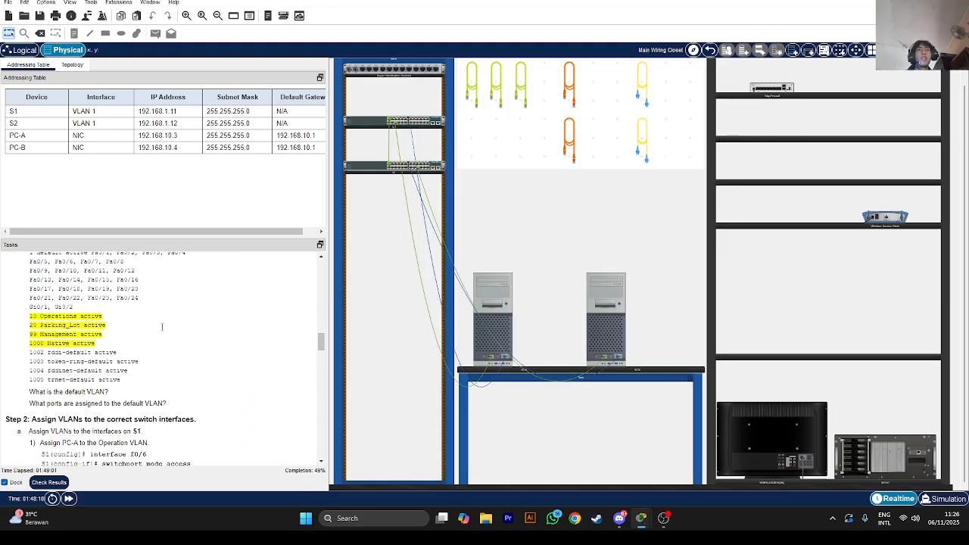
{"action": "scroll", "coordinate": [162, 327], "scroll_direction": "down", "scroll_amount": 1}
{"action": "scroll", "coordinate": [160, 332], "scroll_direction": "down", "scroll_amount": 2}
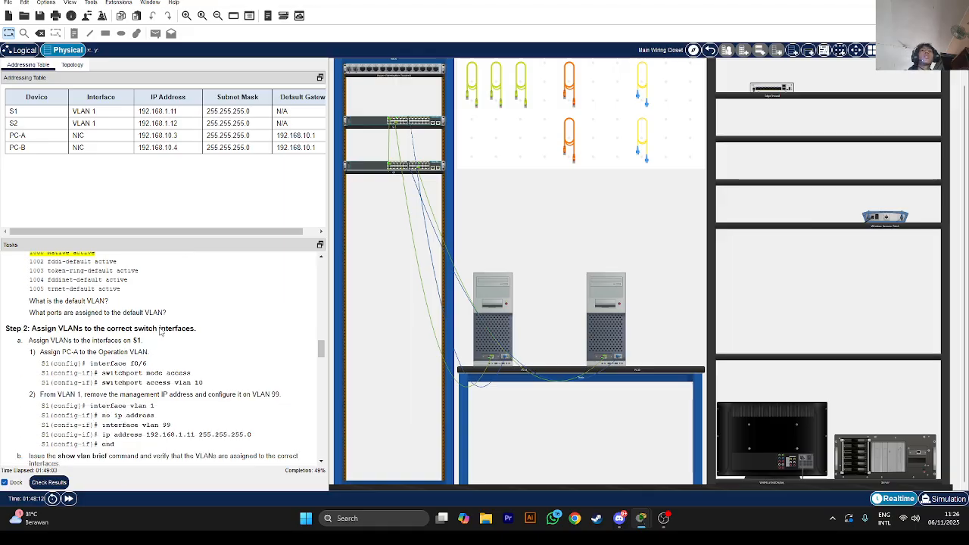
{"action": "scroll", "coordinate": [159, 329], "scroll_direction": "down", "scroll_amount": 1}
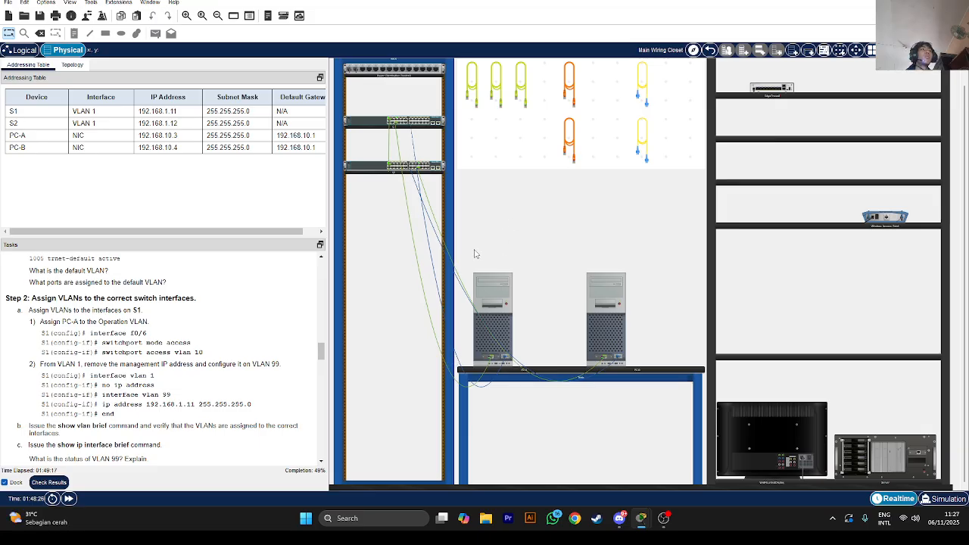
{"action": "left_click_drag", "start_coordinate": [102, 333], "coordinate": [78, 342]}
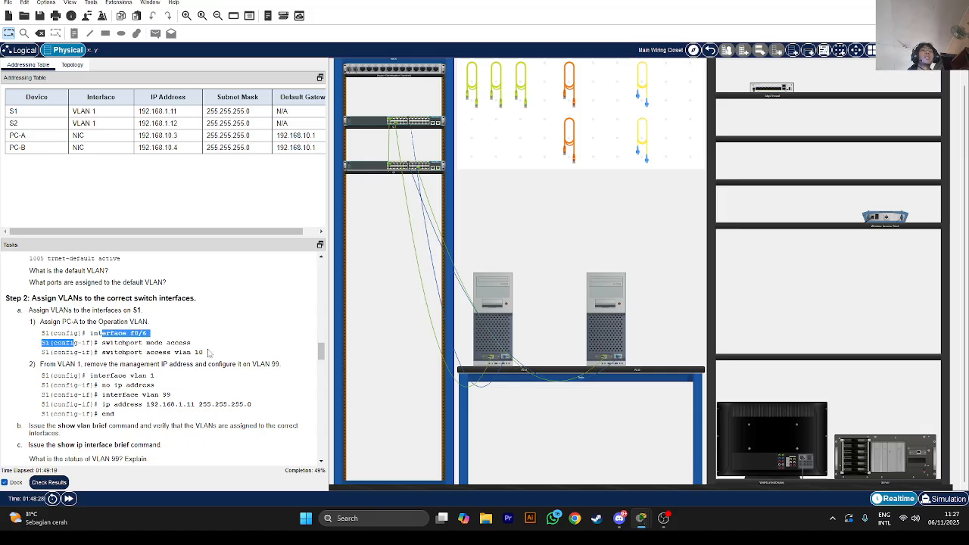
{"action": "left_click", "coordinate": [477, 318]}
{"action": "left_click", "coordinate": [500, 413]}
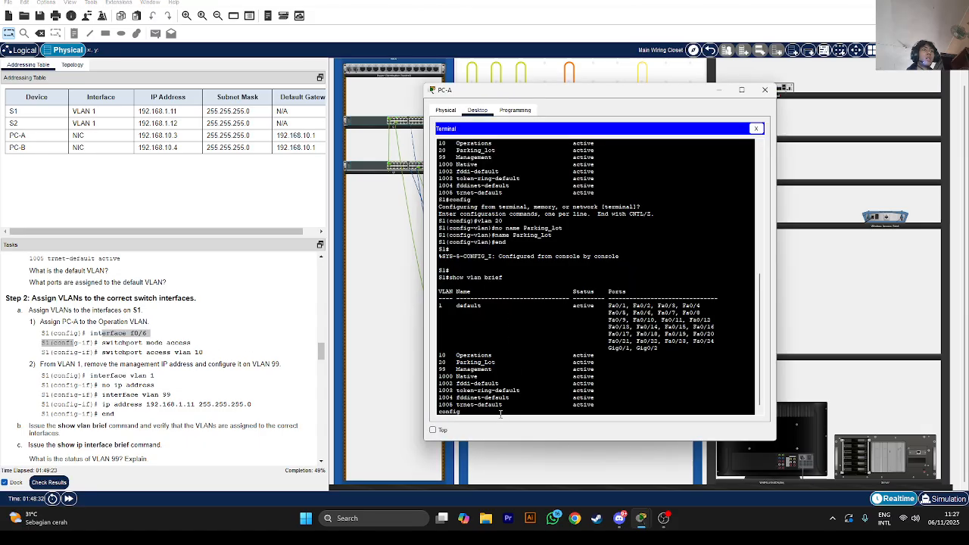
Configure S1's interface Fa0/6 with 'switchport mode access'
{"action": "key", "text": "Return"}
{"action": "key", "text": "Return"}
{"action": "key", "text": "Return"}
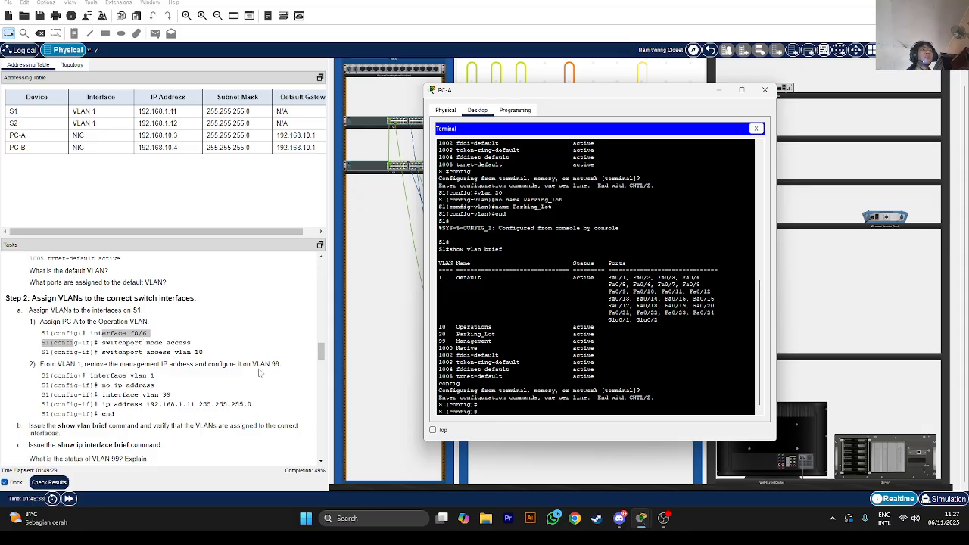
{"action": "type", "text": "int fa"}
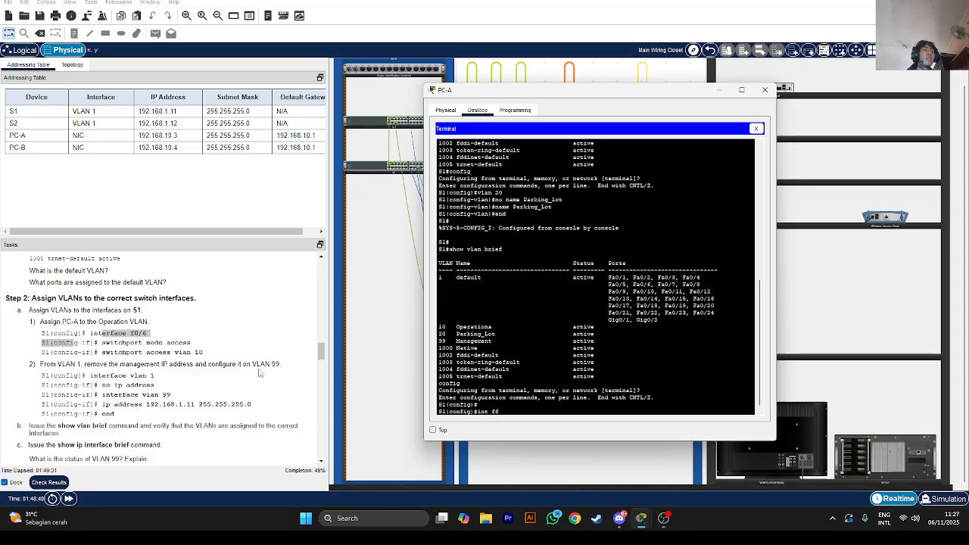
{"action": "type", "text": "0/6"}
{"action": "key", "text": "Return"}
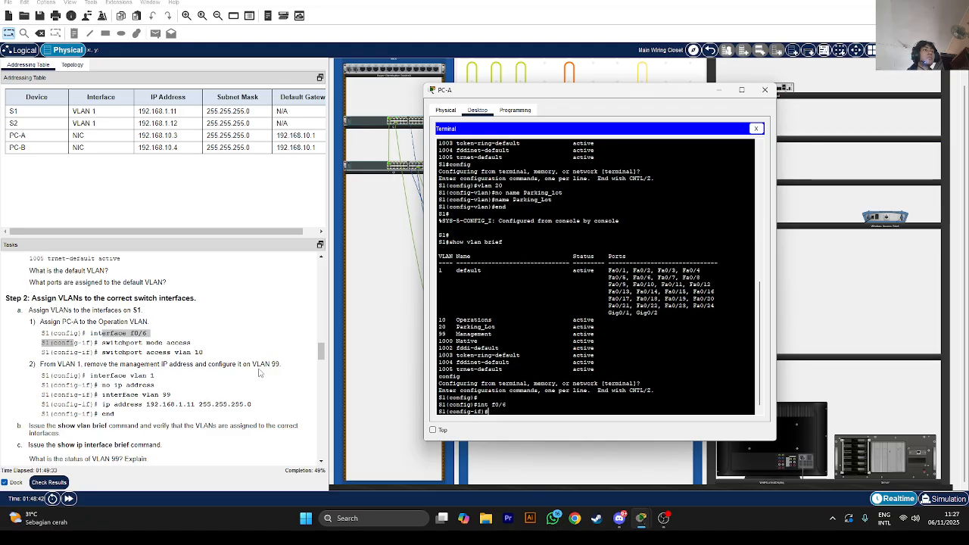
{"action": "type", "text": "sw"}
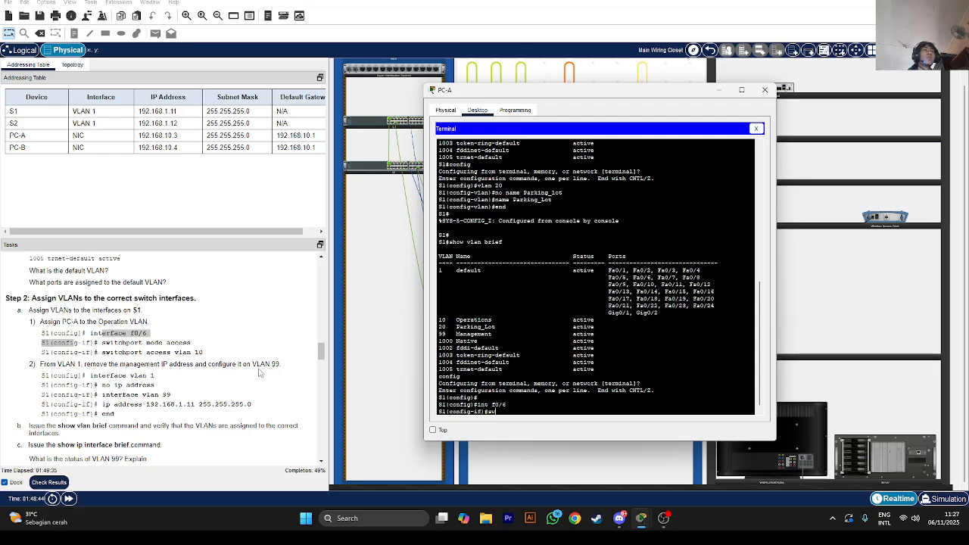
{"action": "key", "text": "Tab"}
{"action": "type", "text": "m"}
{"action": "key", "text": "Tab"}
{"action": "type", "text": "a"}
{"action": "key", "text": "Tab"}
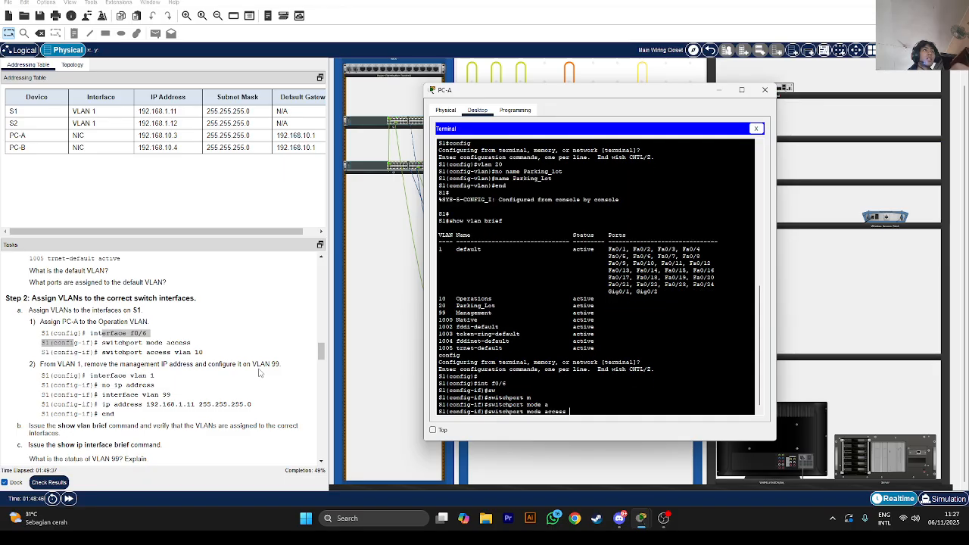
{"action": "key", "text": "Return"}
Assign Fa0/6 to VLAN 10 with 'switchport access vlan 10'
{"action": "type", "text": "s"}
{"action": "key", "text": "Tab"}
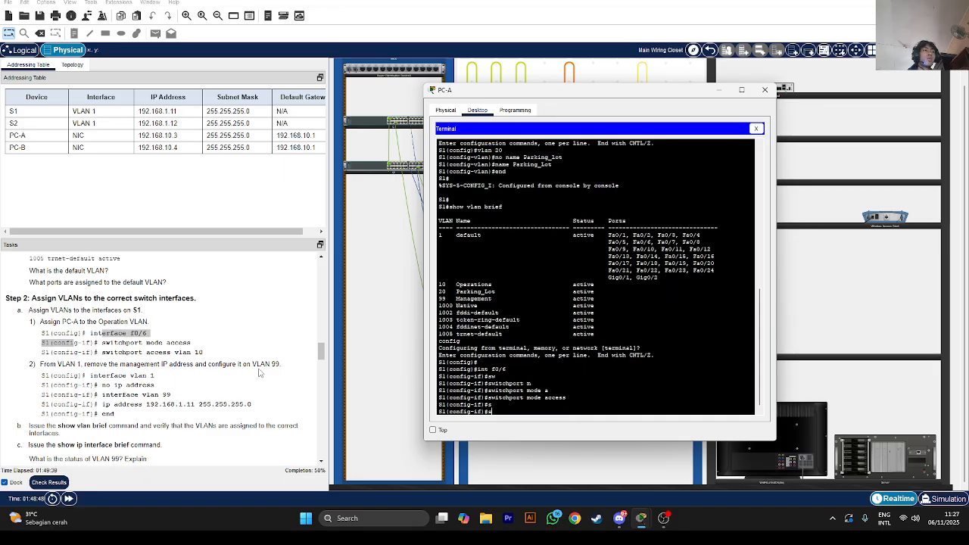
{"action": "key", "text": "Tab"}
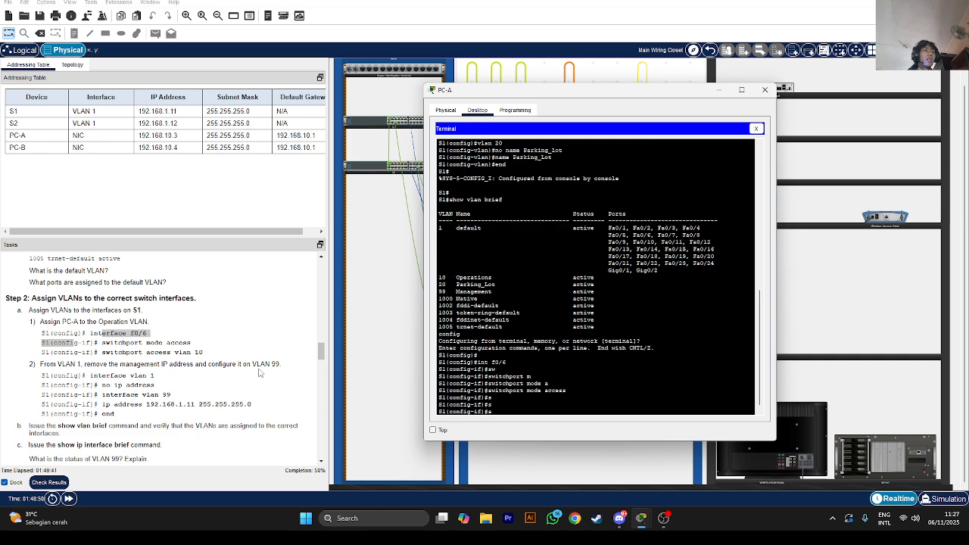
{"action": "type", "text": "w"}
{"action": "key", "text": "Tab"}
{"action": "type", "text": "ac"}
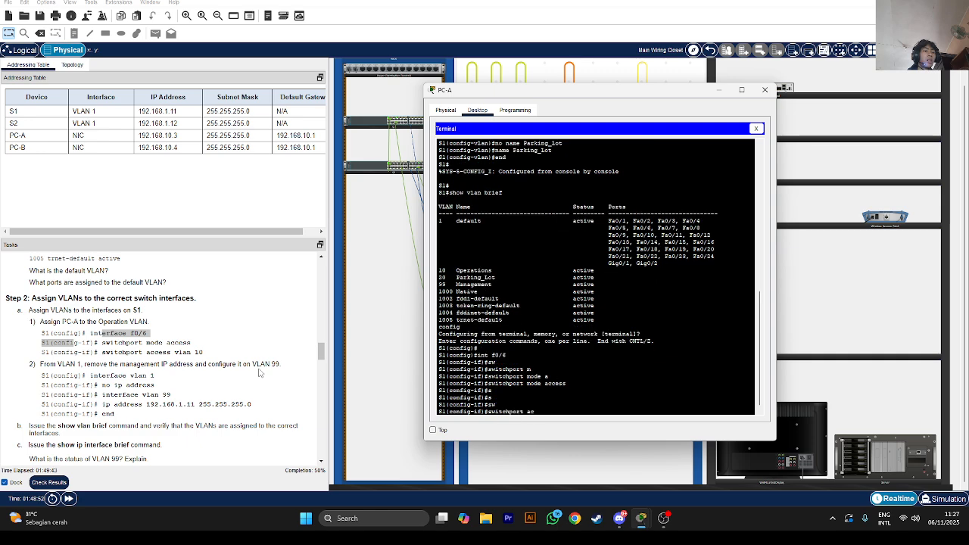
{"action": "key", "text": "Tab"}
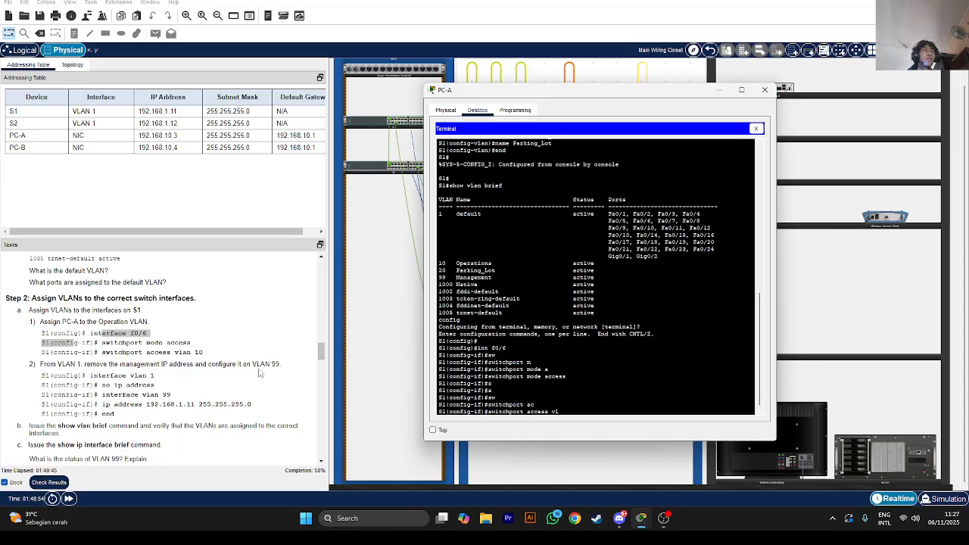
{"action": "type", "text": "vlan 10"}
{"action": "key", "text": "Return"}
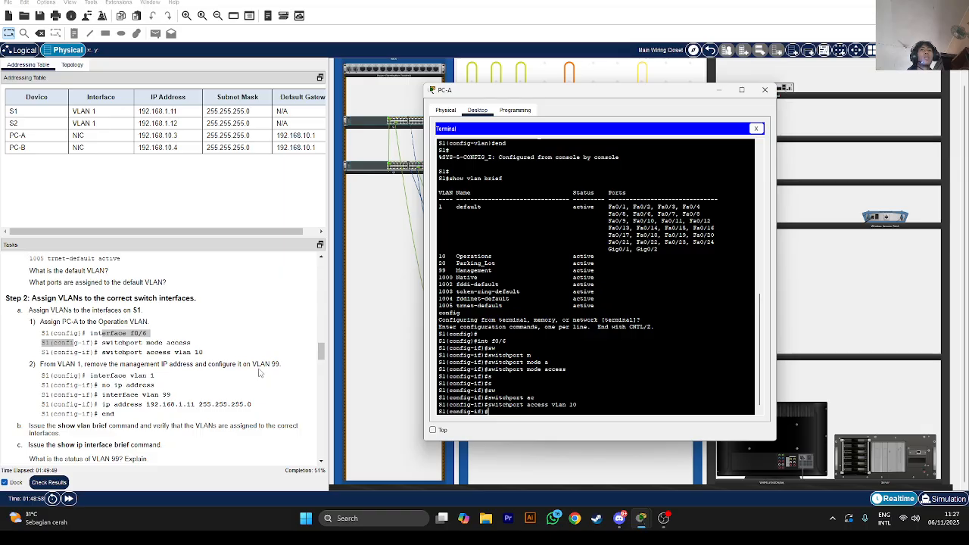
{"action": "scroll", "coordinate": [61, 371], "scroll_direction": "down", "scroll_amount": 1}
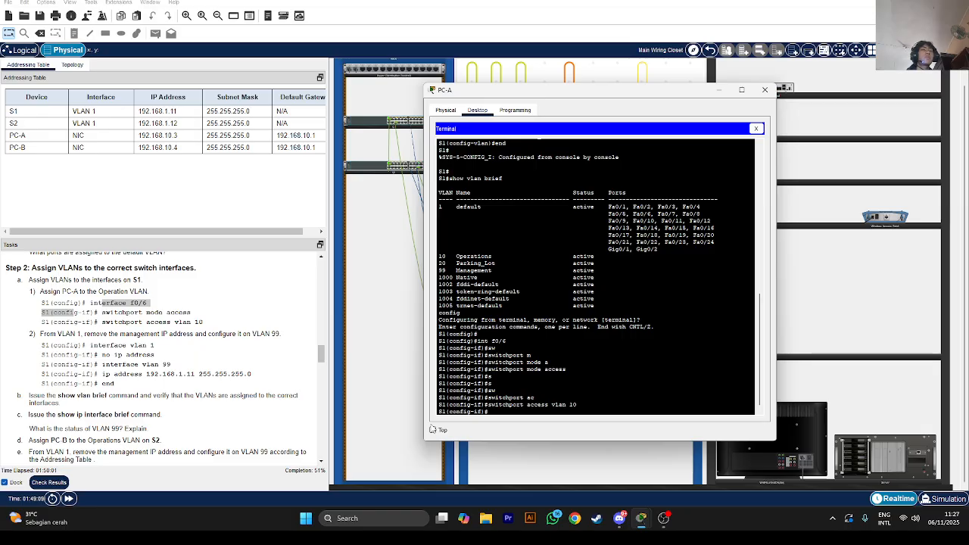
{"action": "type", "text": "in"}
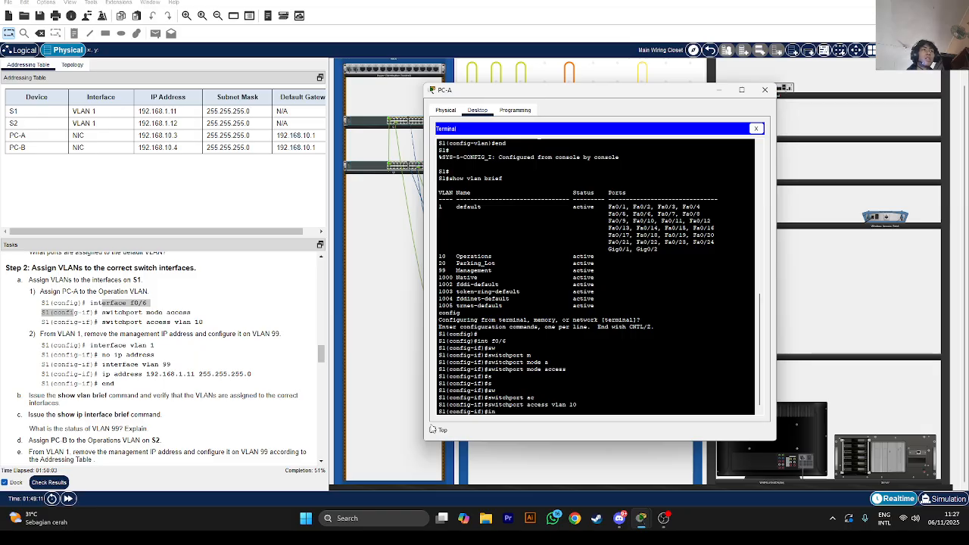
{"action": "type", "text": "t vlan 1"}
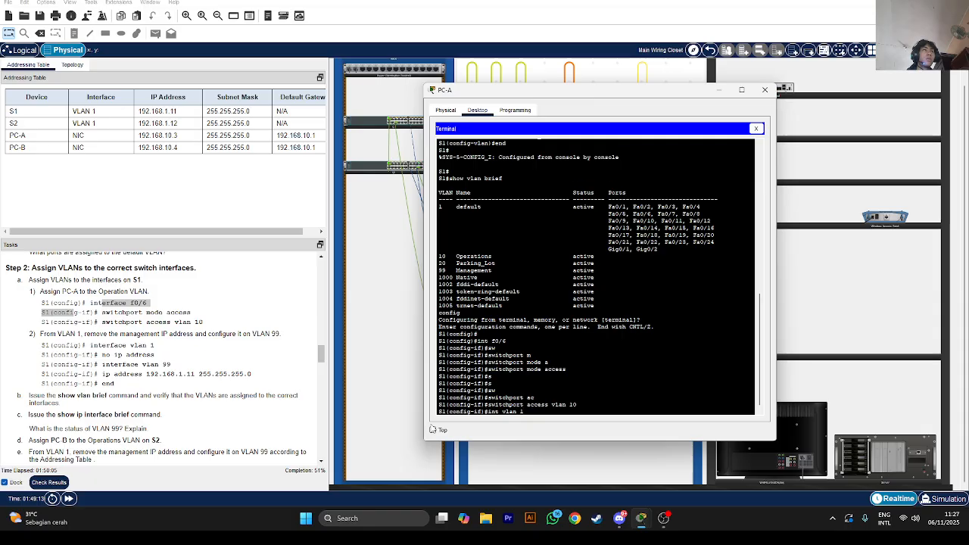
Remove the IP address from S1's VLAN 1 interface with no ip address
{"action": "key", "text": "Return"}
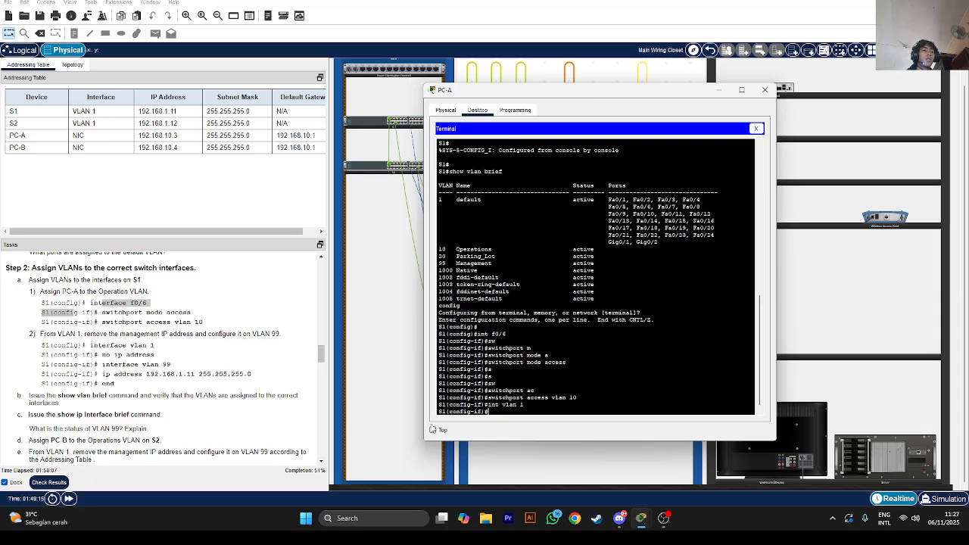
{"action": "type", "text": "no ip"}
{"action": "key", "text": "Tab"}
{"action": "type", "text": "a"}
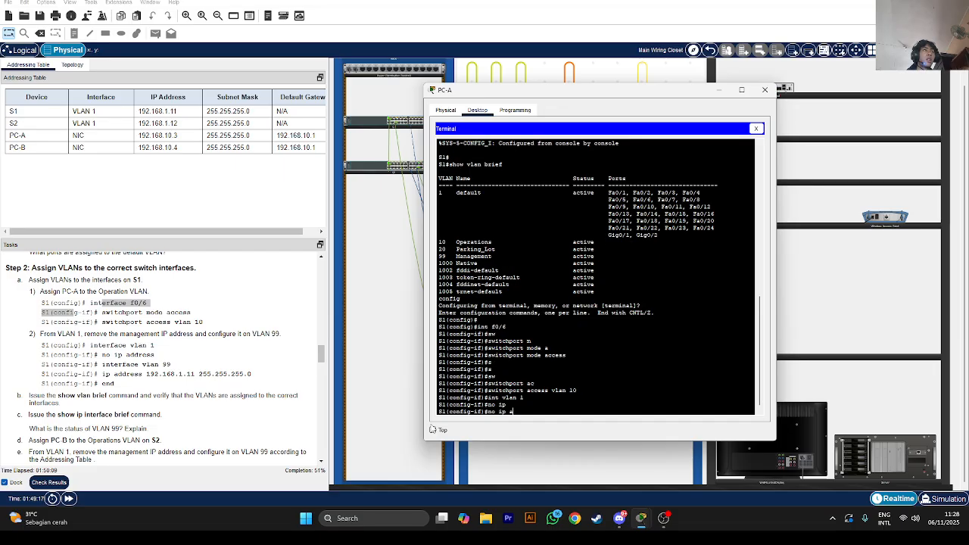
{"action": "key", "text": "Tab"}
{"action": "key", "text": "Return"}
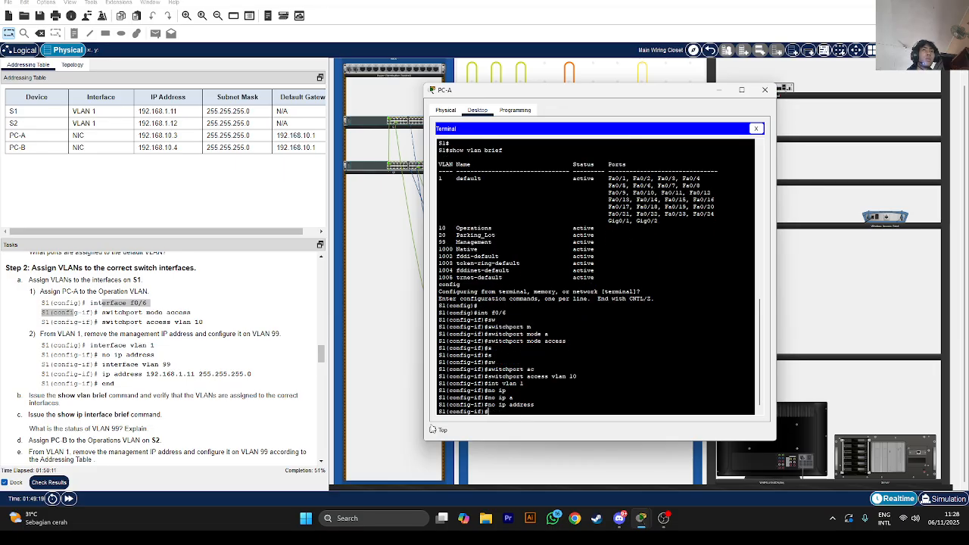
Give interface VLAN 99 on S1 the address 192.168.1.11 255.255.255.0
{"action": "type", "text": "int vlan"}
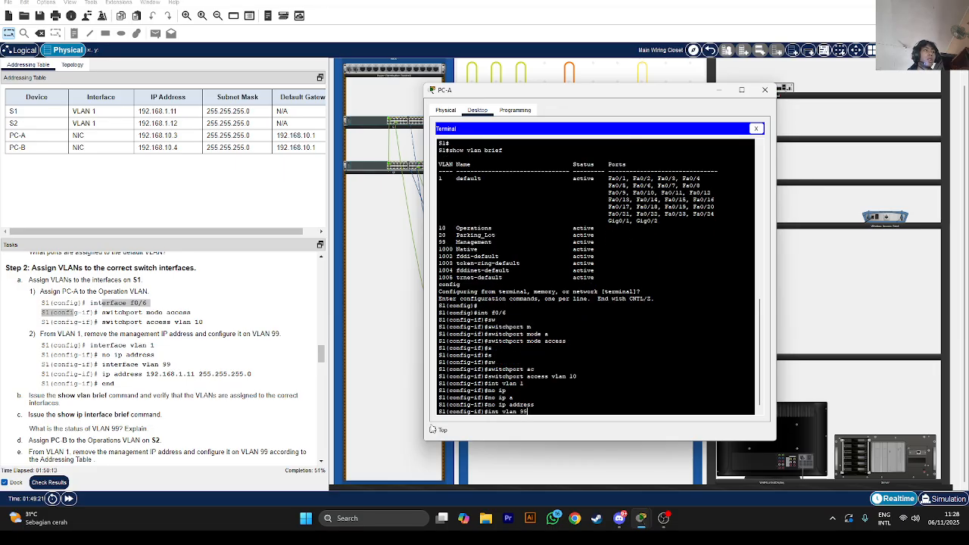
{"action": "type", "text": " 99"}
{"action": "key", "text": "Return"}
{"action": "type", "text": "ip"}
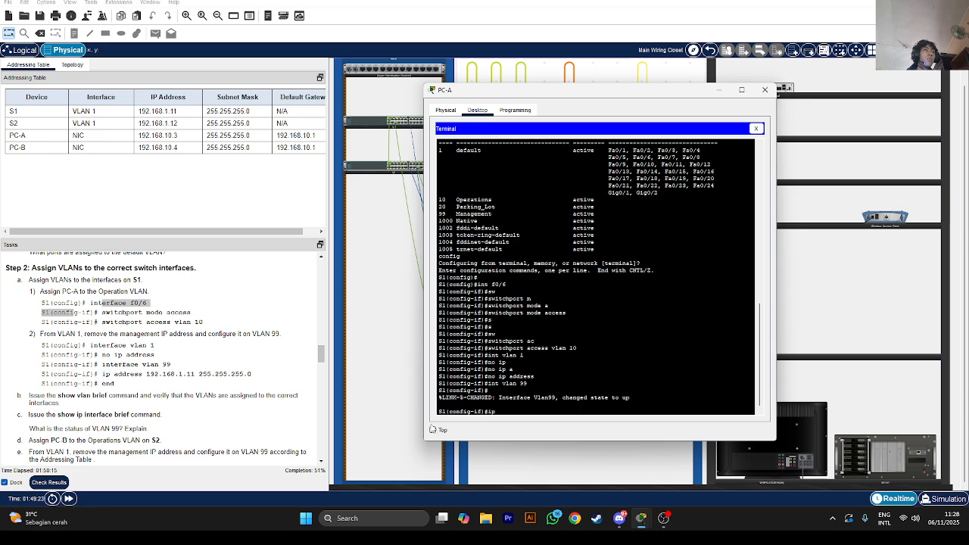
{"action": "key", "text": "Tab"}
{"action": "type", "text": "add"}
{"action": "key", "text": "Tab"}
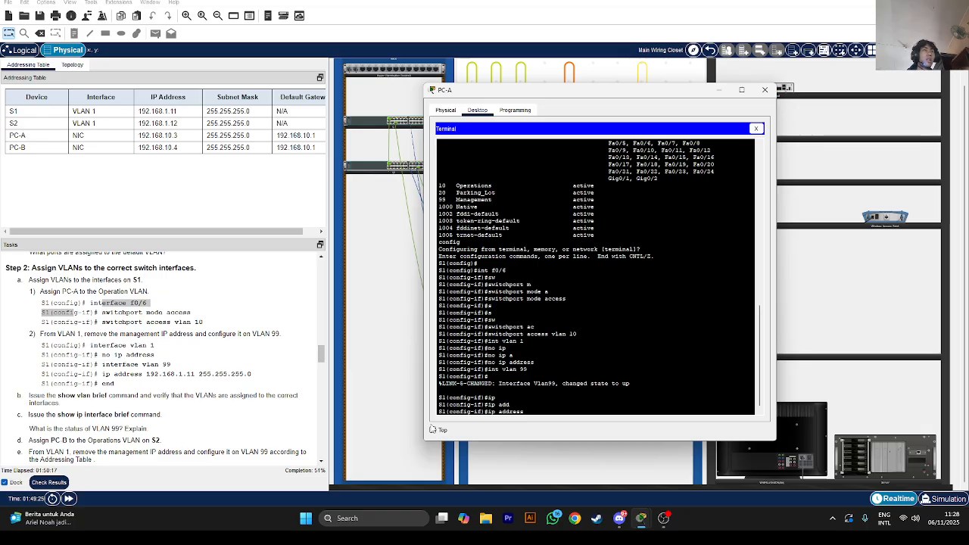
{"action": "type", "text": "192.168.1.11 255.255.255.255"}
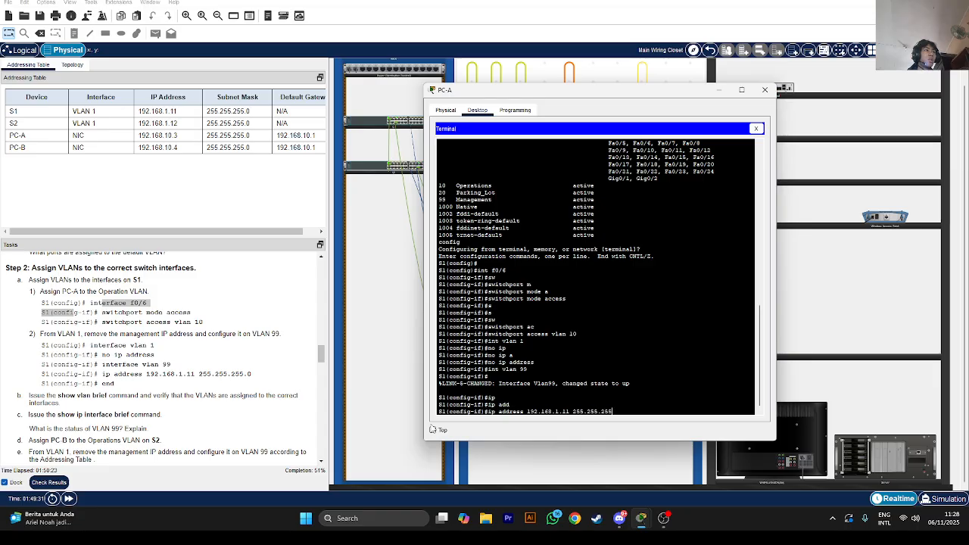
{"action": "type", "text": ".0"}
{"action": "key", "text": "Return"}
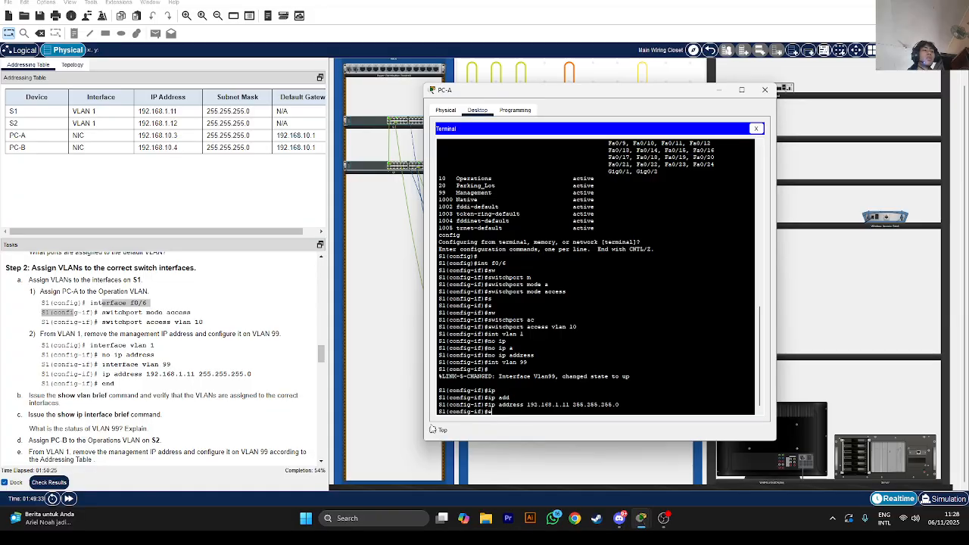
Return S1 to privileged EXEC mode with end and refresh the prompt
{"action": "type", "text": "end"}
{"action": "key", "text": "Return"}
{"action": "scroll", "coordinate": [94, 398], "scroll_direction": "down", "scroll_amount": 2}
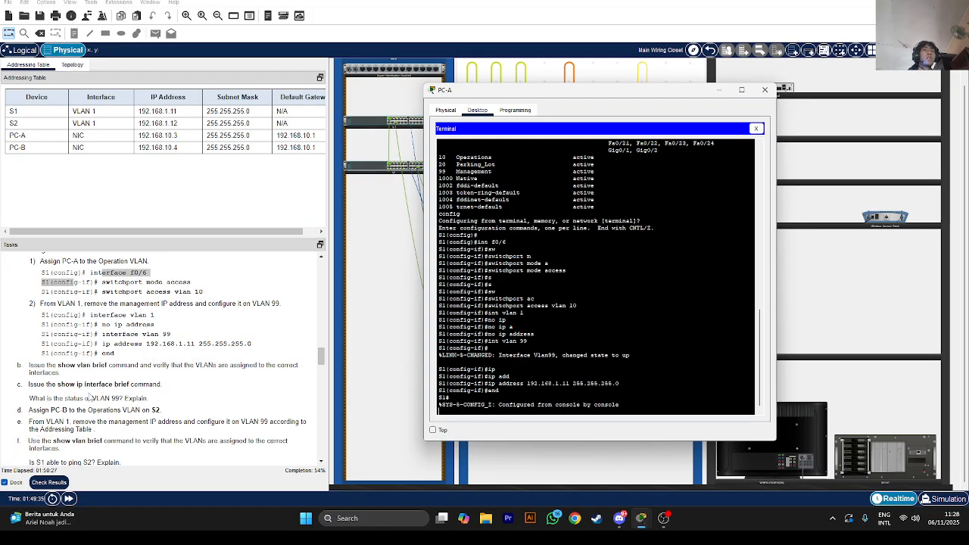
{"action": "key", "text": "Return"}
{"action": "key", "text": "Return"}
{"action": "key", "text": "Return"}
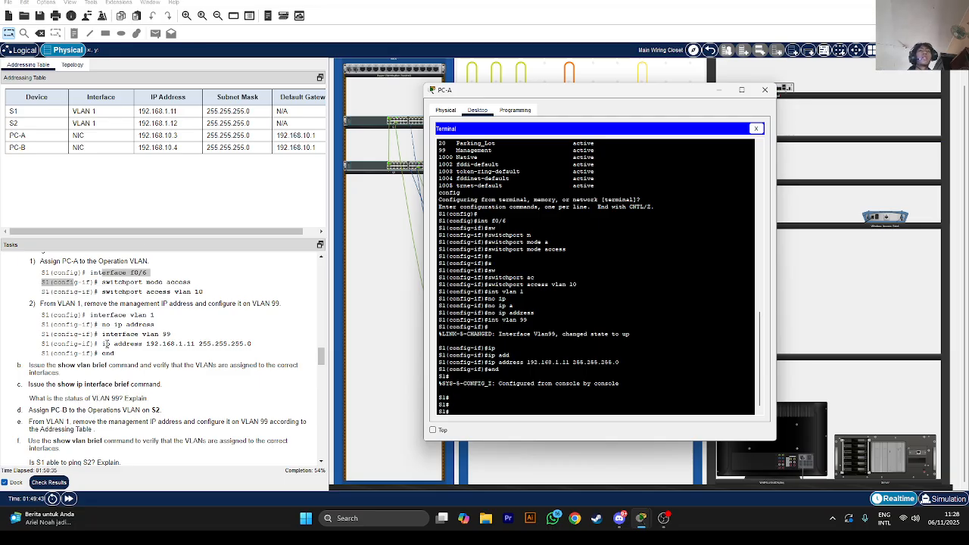
{"action": "scroll", "coordinate": [89, 375], "scroll_direction": "down", "scroll_amount": 1}
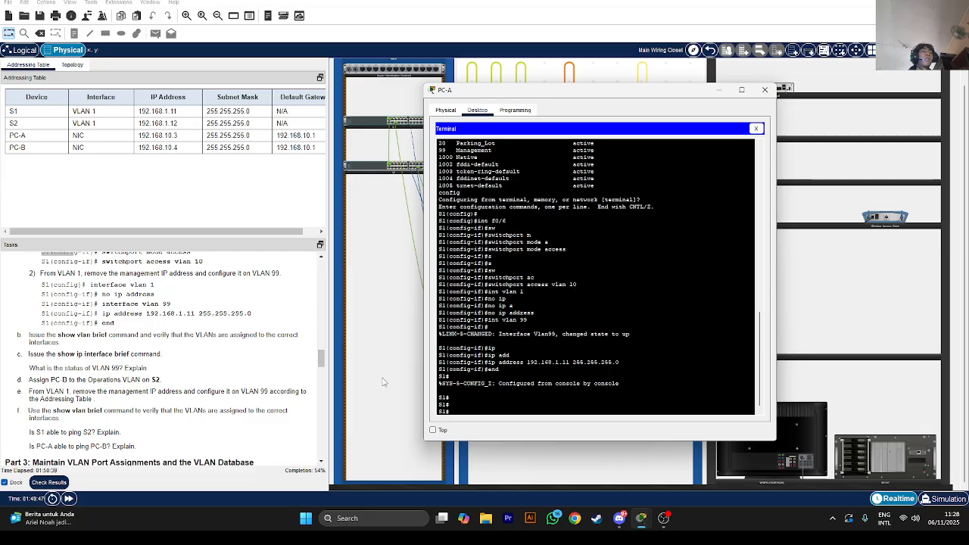
Run show vlan brief and show ip int brief on S1, paging through the interface list
{"action": "type", "text": "show vlan "}
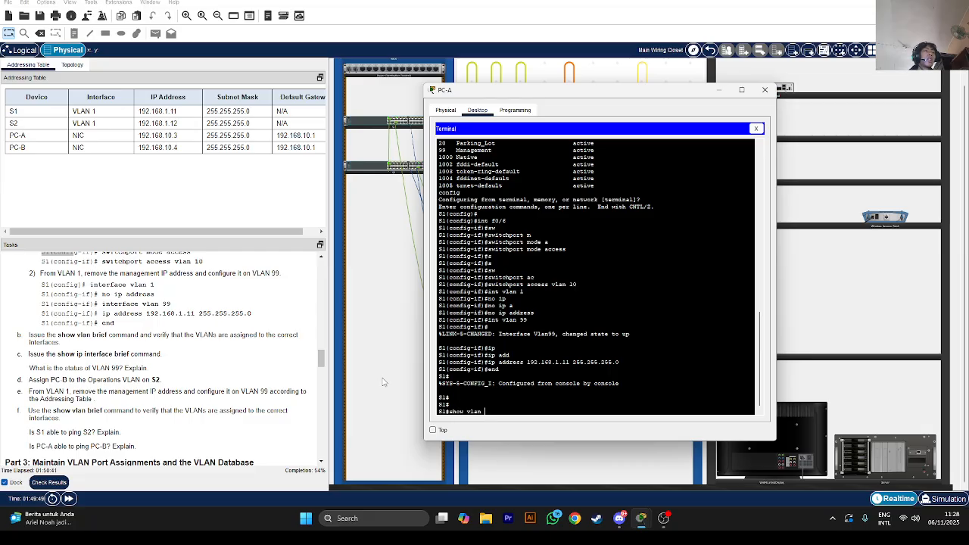
{"action": "type", "text": "brief"}
{"action": "key", "text": "Return"}
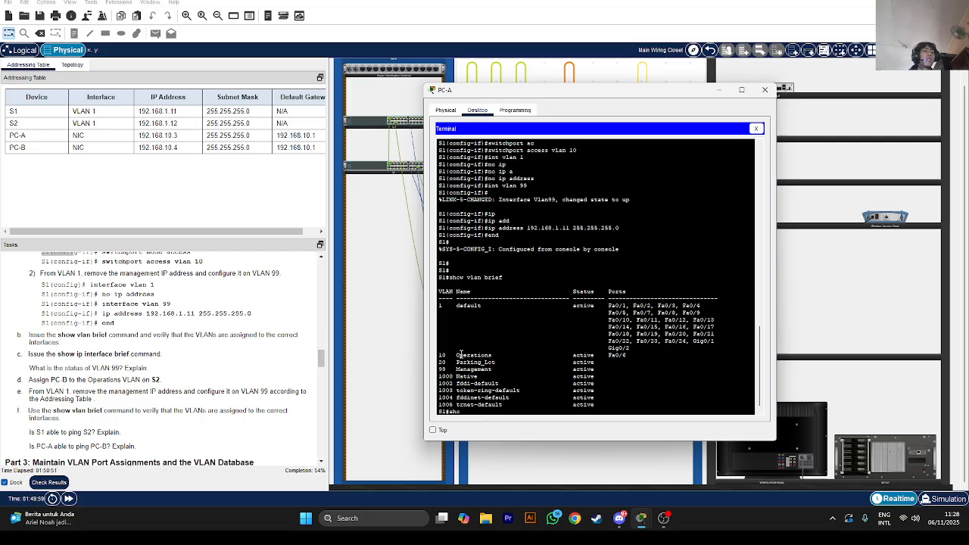
{"action": "type", "text": "show ip int brief"}
{"action": "key", "text": "Return"}
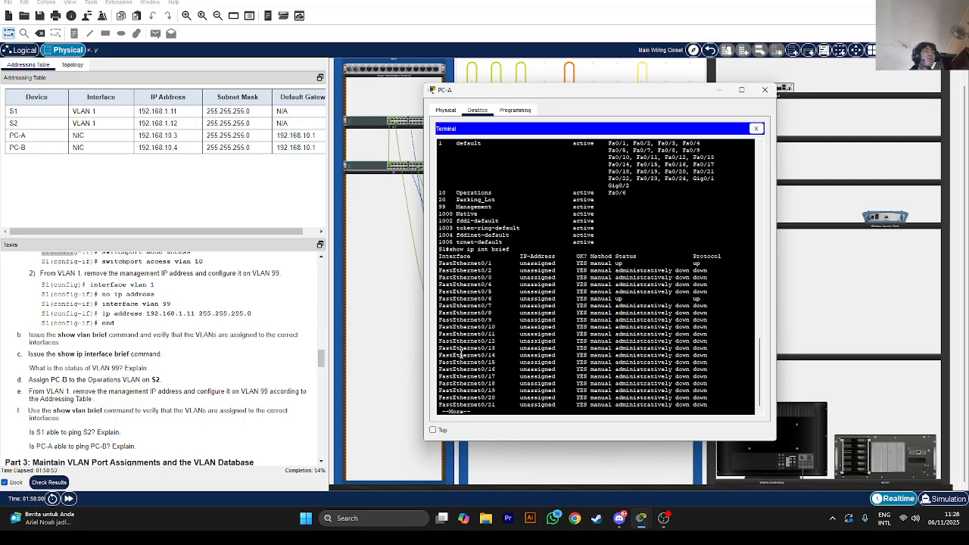
{"action": "key", "text": "Return"}
{"action": "key", "text": "Return"}
{"action": "key", "text": "Return"}
{"action": "key", "text": "Return"}
{"action": "key", "text": "Return"}
{"action": "key", "text": "Return"}
{"action": "key", "text": "Return"}
{"action": "key", "text": "Return"}
{"action": "key", "text": "Return"}
{"action": "key", "text": "Return"}
{"action": "key", "text": "Return"}
{"action": "key", "text": "Return"}
{"action": "key", "text": "Return"}
{"action": "key", "text": "Return"}
{"action": "key", "text": "Return"}
{"action": "key", "text": "Return"}
{"action": "key", "text": "Return"}
{"action": "key", "text": "Return"}
{"action": "key", "text": "Return"}
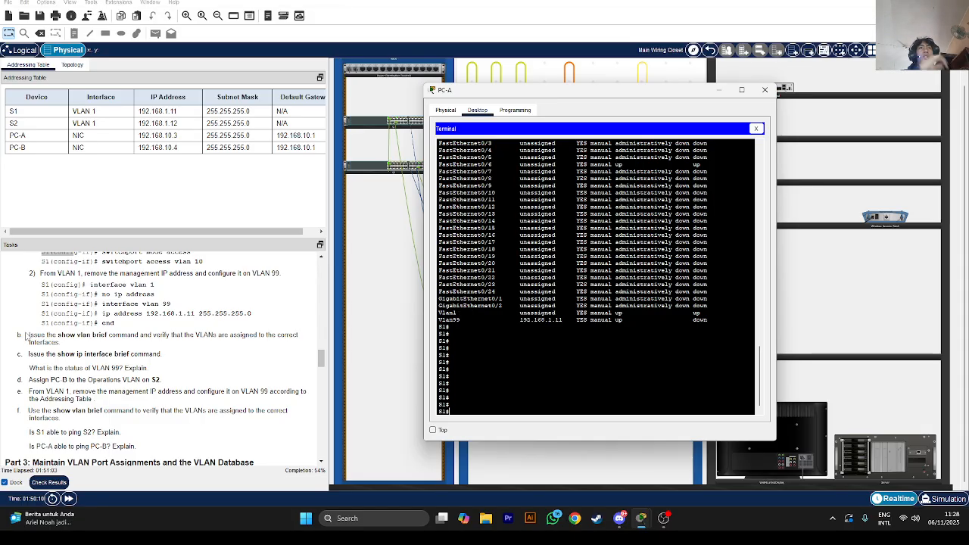
{"action": "scroll", "coordinate": [111, 351], "scroll_direction": "down", "scroll_amount": 1}
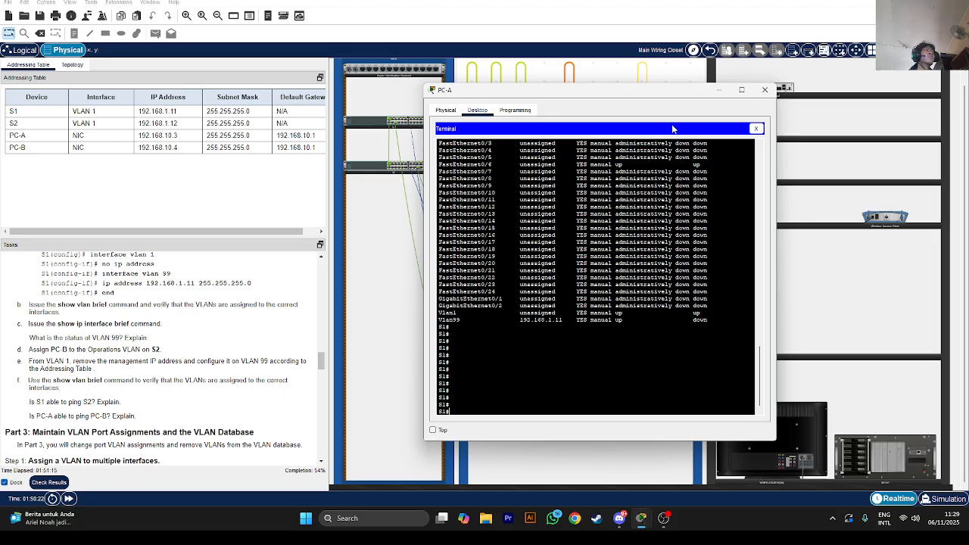
Close PC-A's window and place PC-B's S2 terminal beside the topology diagram
{"action": "left_click", "coordinate": [718, 89]}
{"action": "left_click", "coordinate": [596, 333]}
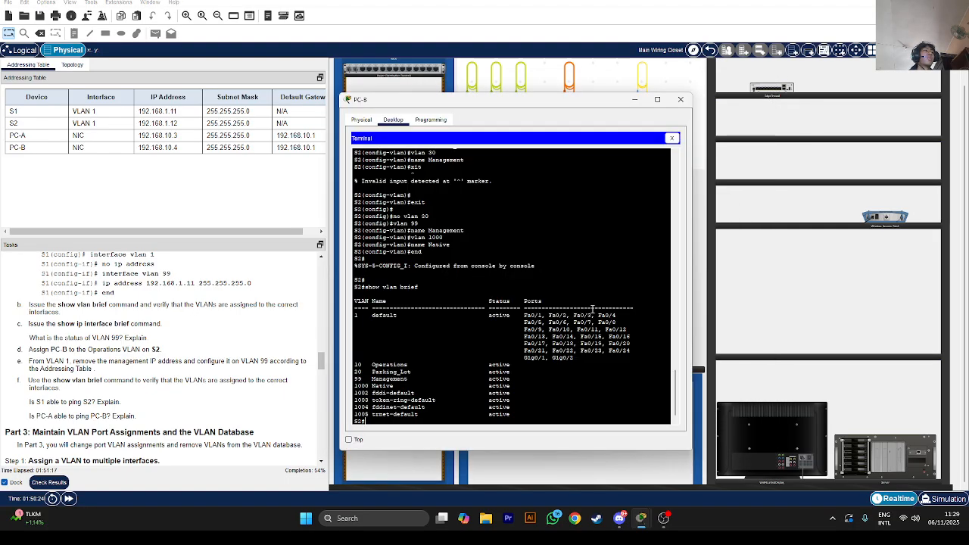
{"action": "key", "text": "Return"}
{"action": "key", "text": "Return"}
{"action": "key", "text": "Return"}
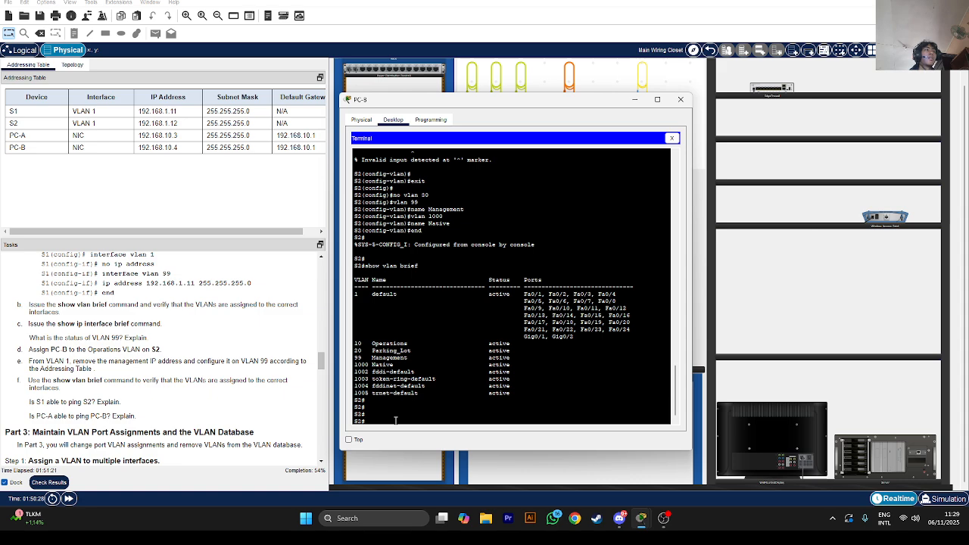
{"action": "left_click_drag", "start_coordinate": [449, 103], "coordinate": [318, 192]}
{"action": "left_click", "coordinate": [63, 65]}
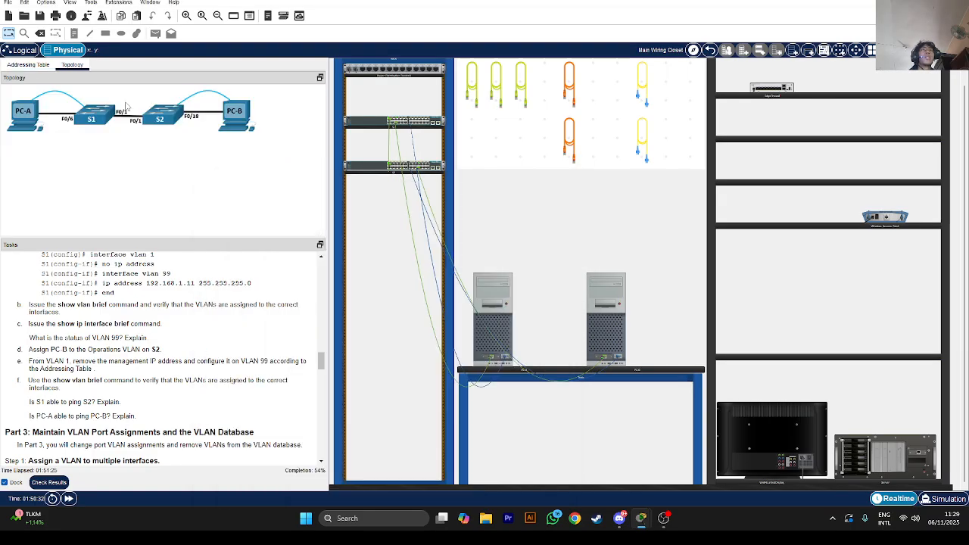
{"action": "left_click", "coordinate": [604, 322]}
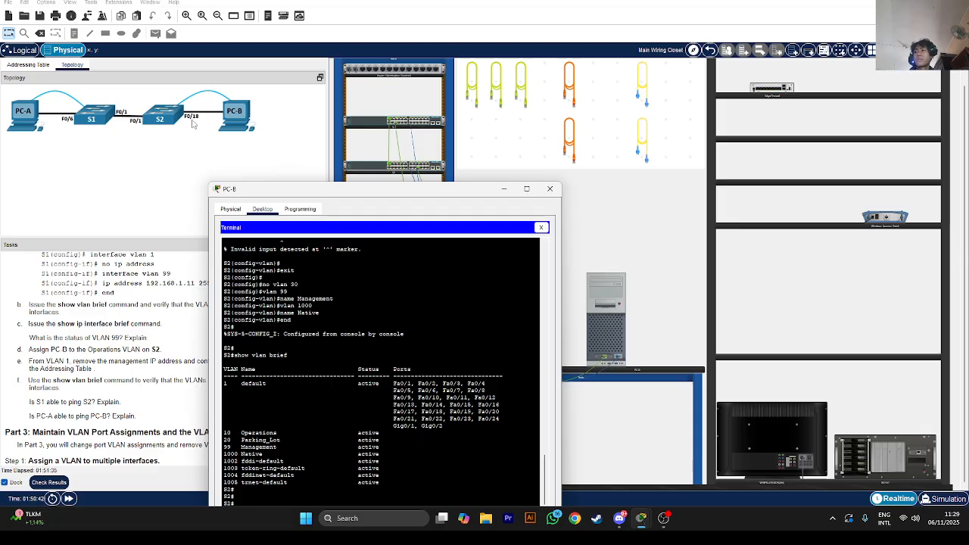
{"action": "left_click_drag", "start_coordinate": [260, 189], "coordinate": [338, 103]}
Enter global configuration on S2 and set interface F0/18 to switchport mode access
{"action": "type", "text": "config"}
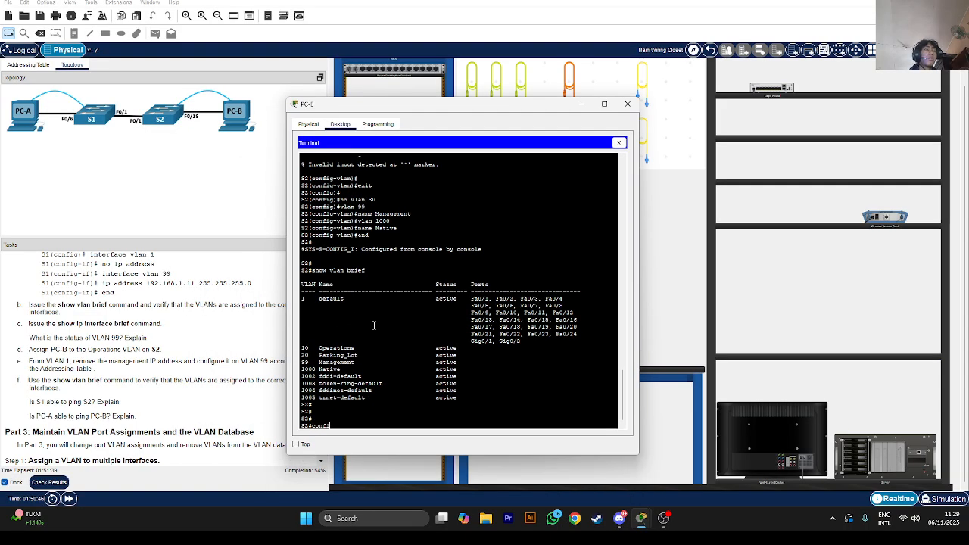
{"action": "key", "text": "Return"}
{"action": "key", "text": "Return"}
{"action": "key", "text": "Return"}
{"action": "type", "text": "int "}
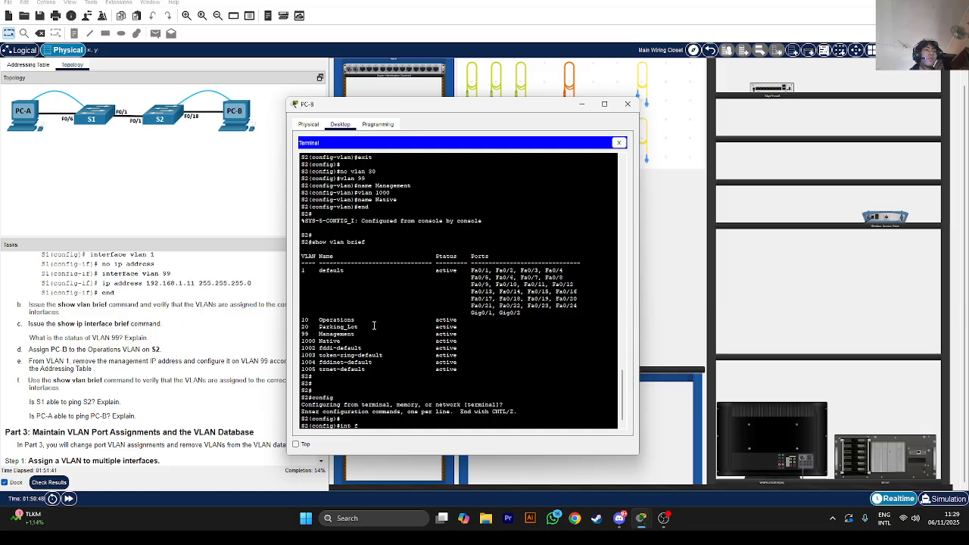
{"action": "type", "text": "f0/18"}
{"action": "key", "text": "Return"}
{"action": "type", "text": "sw"}
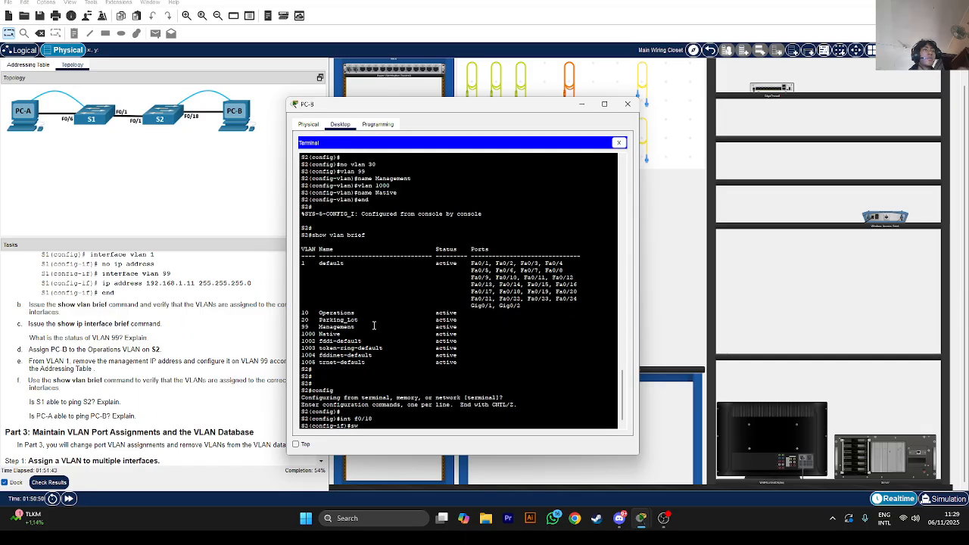
{"action": "key", "text": "Tab"}
{"action": "type", "text": "mo"}
{"action": "key", "text": "Tab"}
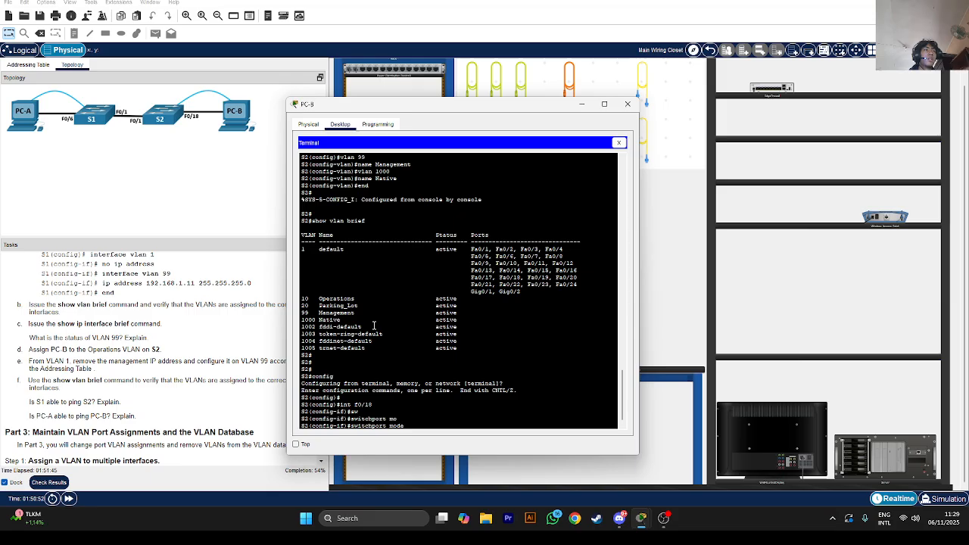
{"action": "type", "text": "ac"}
{"action": "key", "text": "Tab"}
{"action": "key", "text": "Return"}
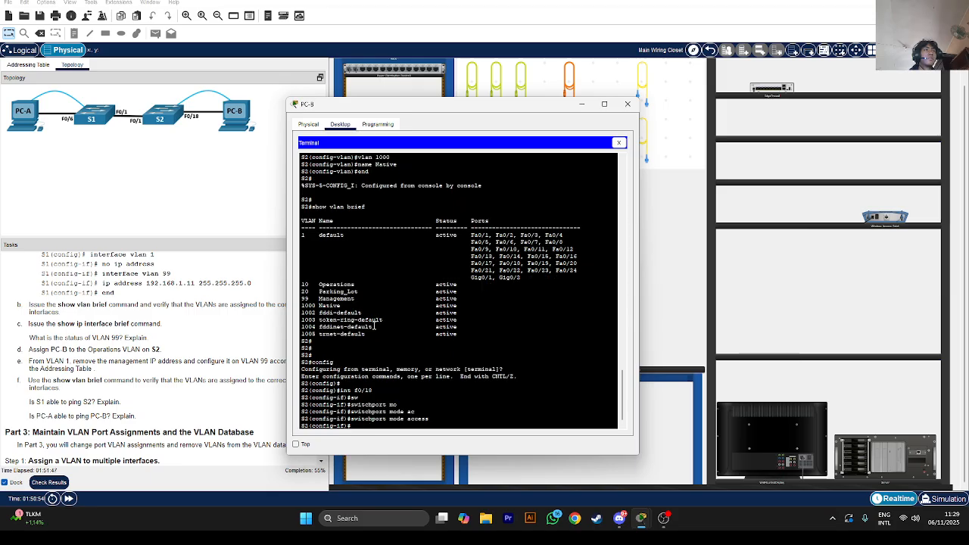
Assign F0/18 to access VLAN 10, then begin selecting interface VLAN 1
{"action": "type", "text": "sw"}
{"action": "key", "text": "Tab"}
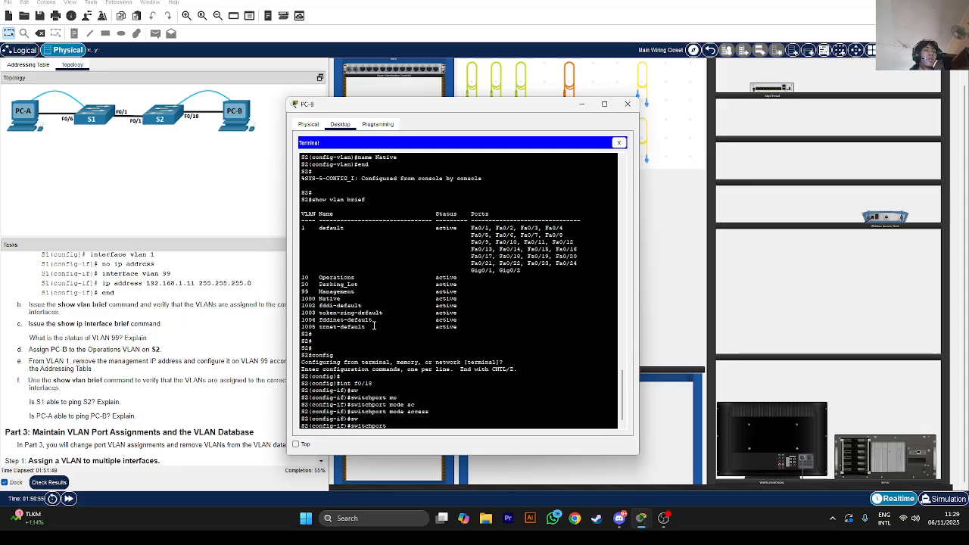
{"action": "type", "text": "ac"}
{"action": "key", "text": "Tab"}
{"action": "type", "text": "vla"}
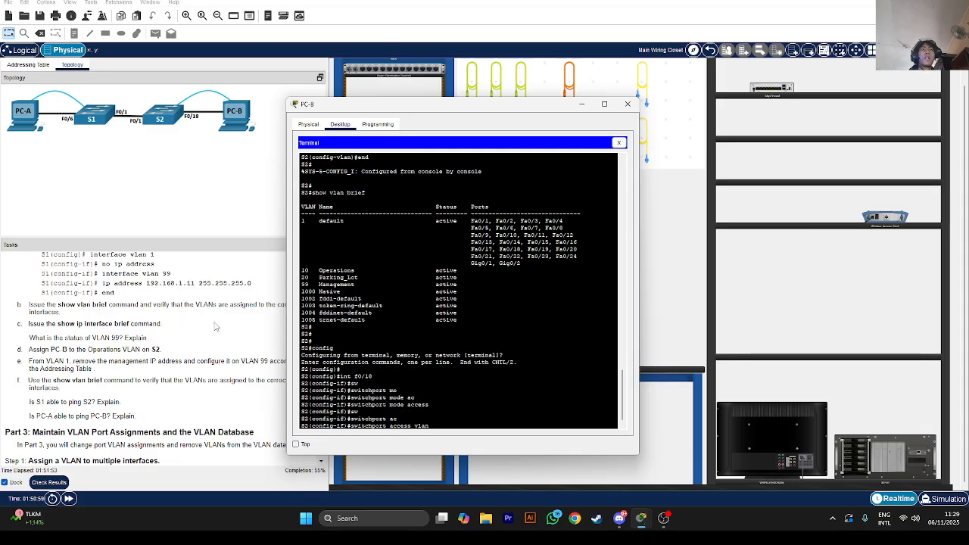
{"action": "scroll", "coordinate": [140, 301], "scroll_direction": "up", "scroll_amount": 2}
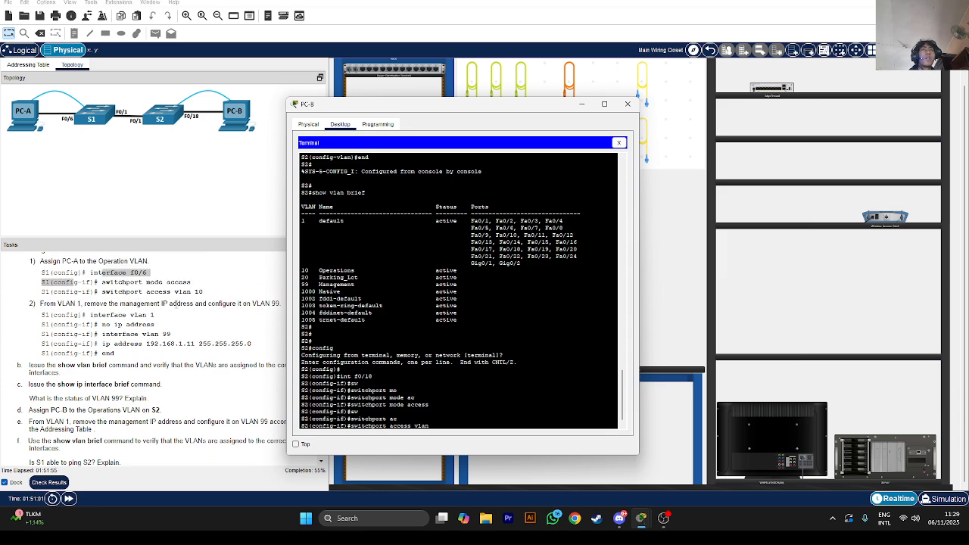
{"action": "type", "text": "n 10"}
{"action": "key", "text": "Return"}
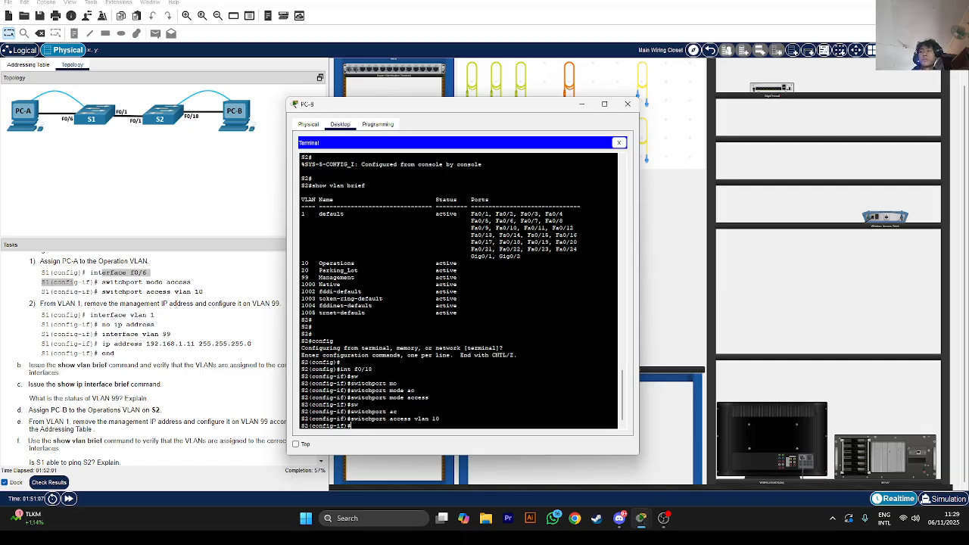
{"action": "type", "text": "int"}
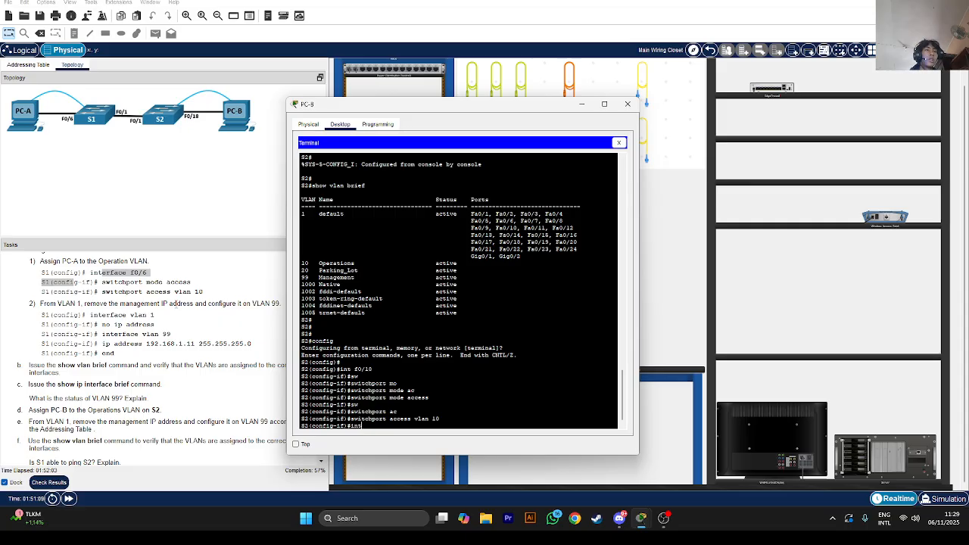
{"action": "type", "text": " vlan 1"}
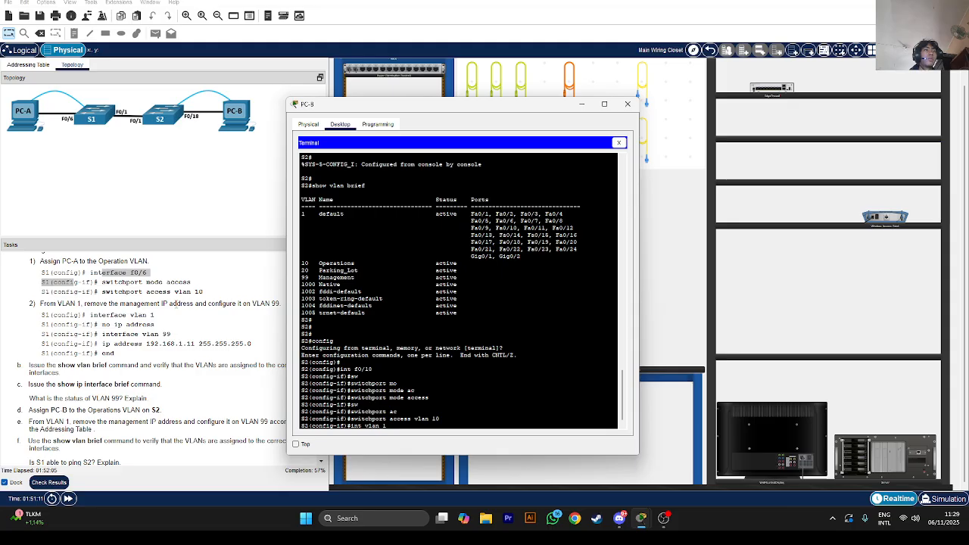
Remove the IP address from S2's VLAN 1 interface and move on to VLAN 99
{"action": "key", "text": "Return"}
{"action": "type", "text": "no ip"}
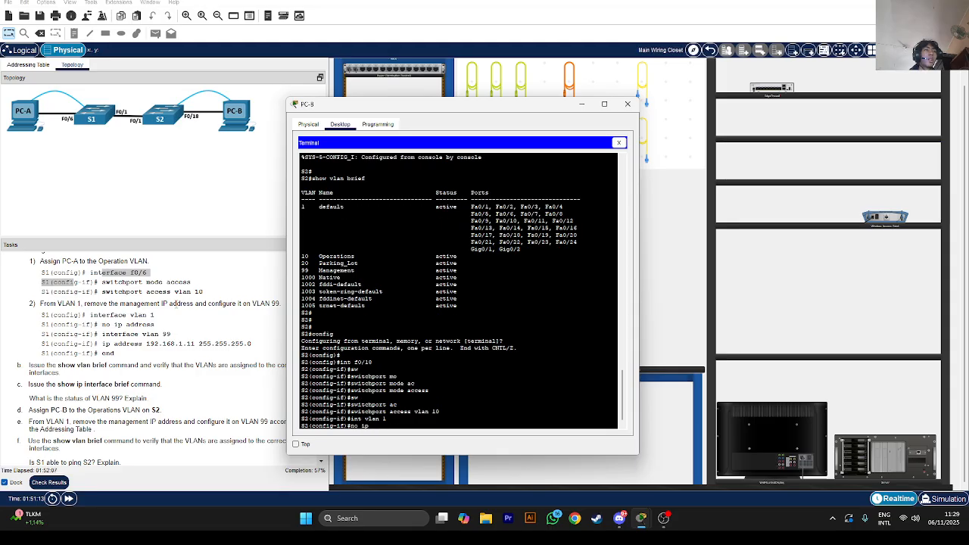
{"action": "type", "text": " a"}
{"action": "key", "text": "Tab"}
{"action": "key", "text": "Return"}
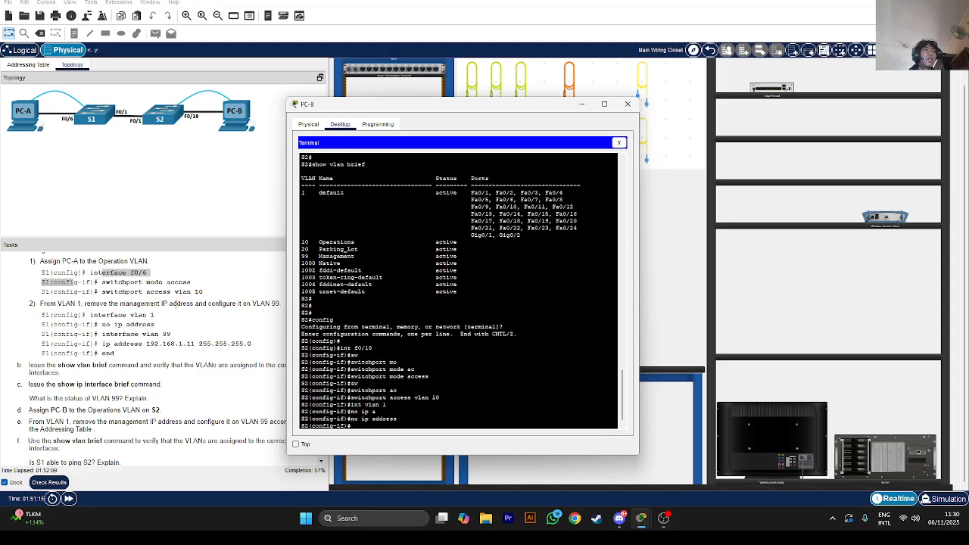
{"action": "type", "text": "vlan 99"}
{"action": "key", "text": "Return"}
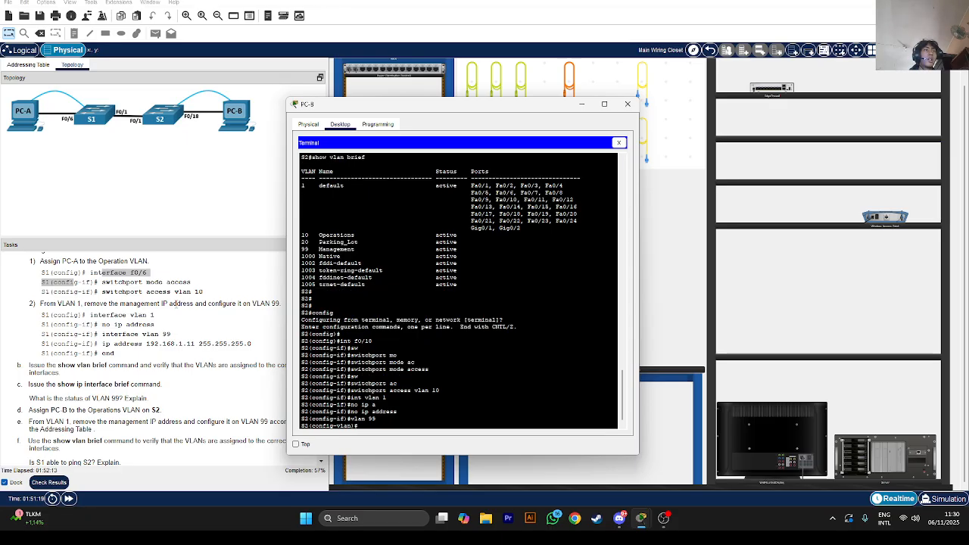
Enter ip address 192.168.1.12 255.255.255.0, checking the addressing table for S2's address
{"action": "type", "text": "ip address "}
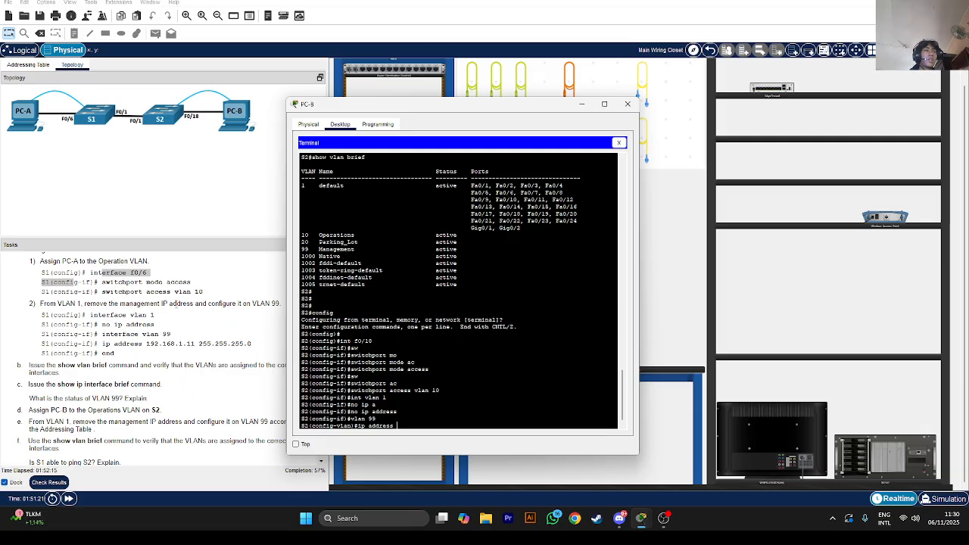
{"action": "type", "text": "192.168.1"}
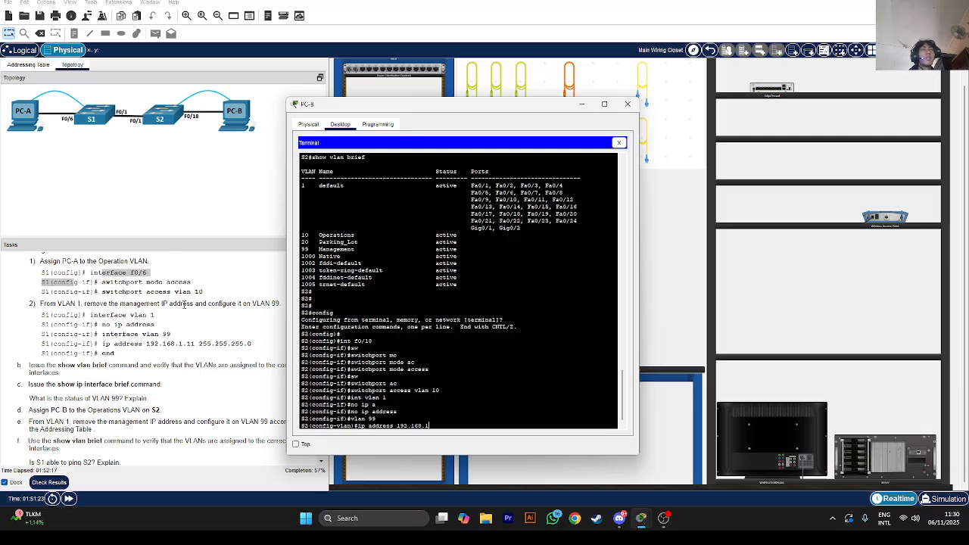
{"action": "left_click", "coordinate": [33, 67]}
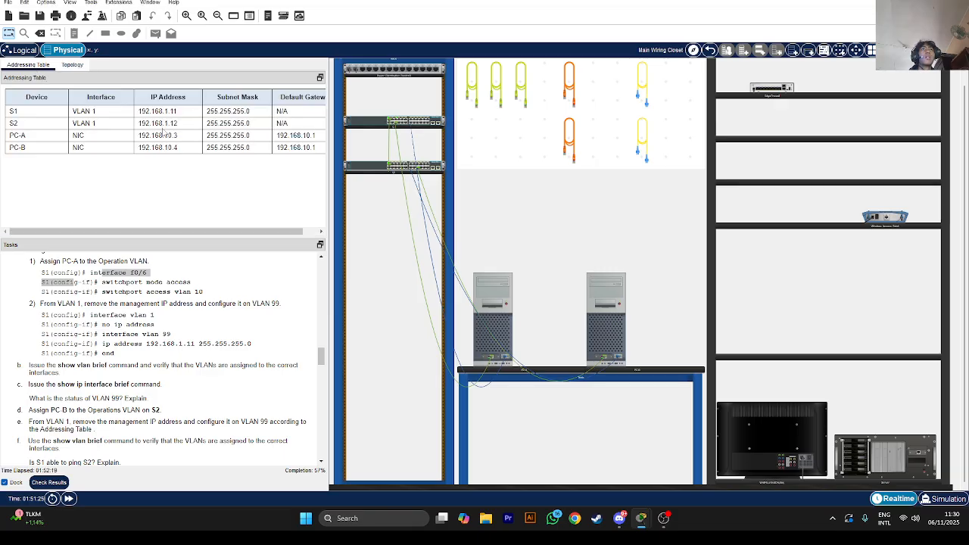
{"action": "left_click", "coordinate": [73, 65]}
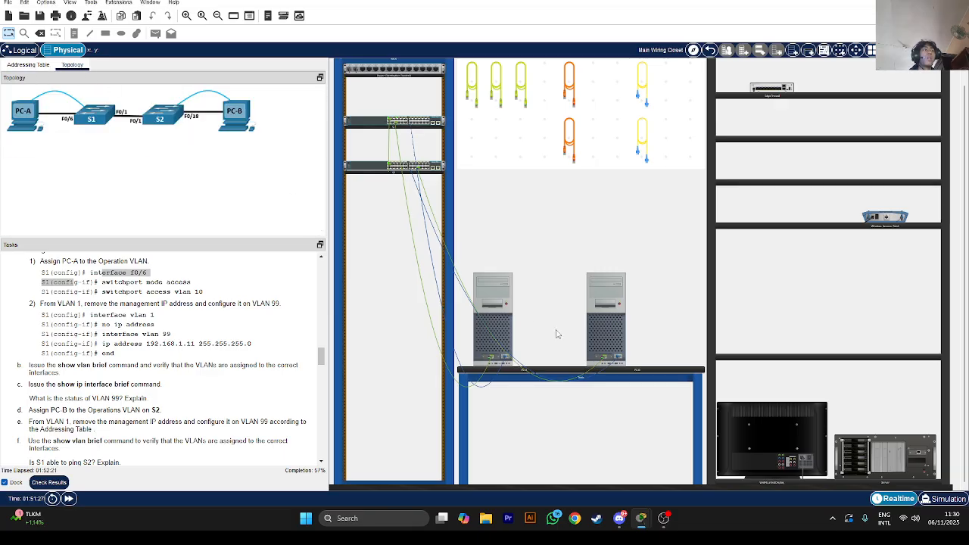
{"action": "left_click", "coordinate": [619, 334]}
{"action": "type", "text": "2"}
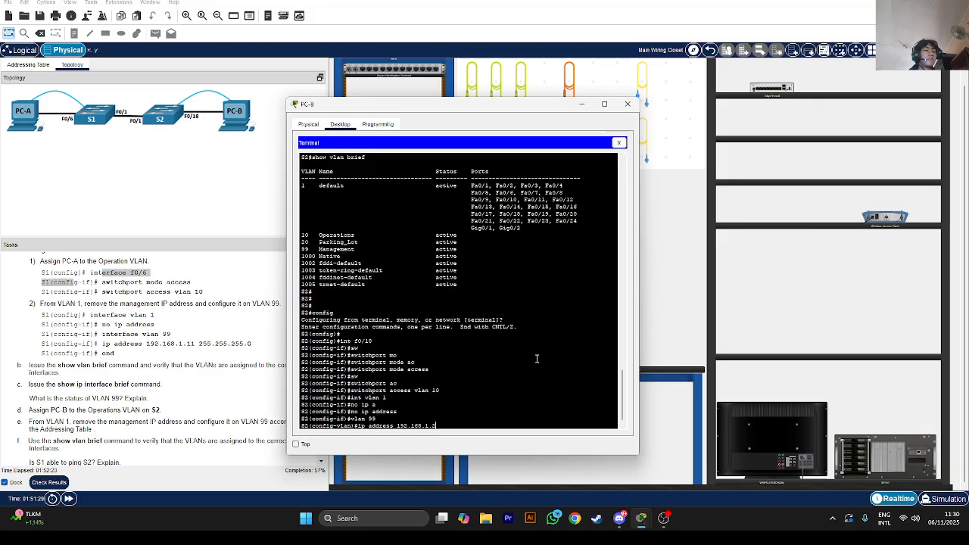
{"action": "type", "text": " 25"}
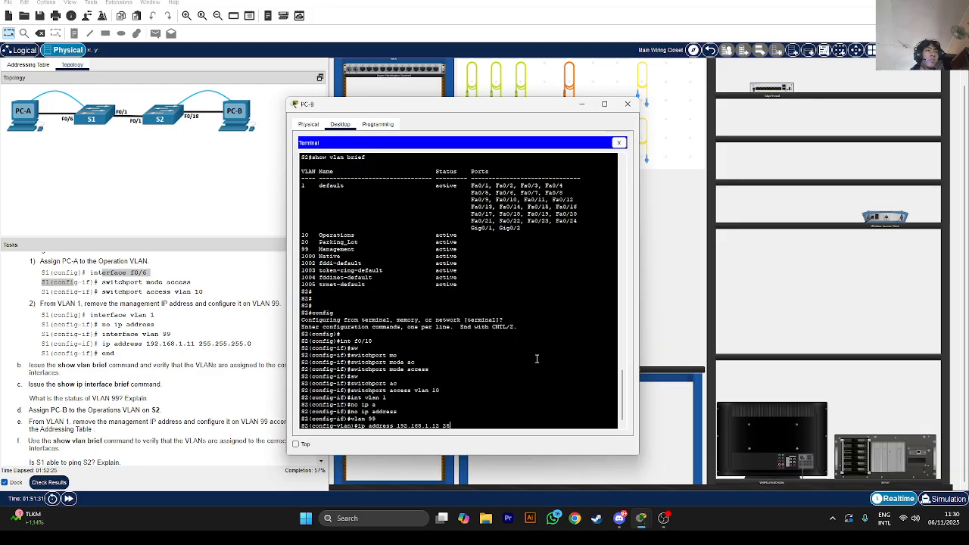
{"action": "type", "text": "5.255.255.0"}
{"action": "key", "text": "Return"}
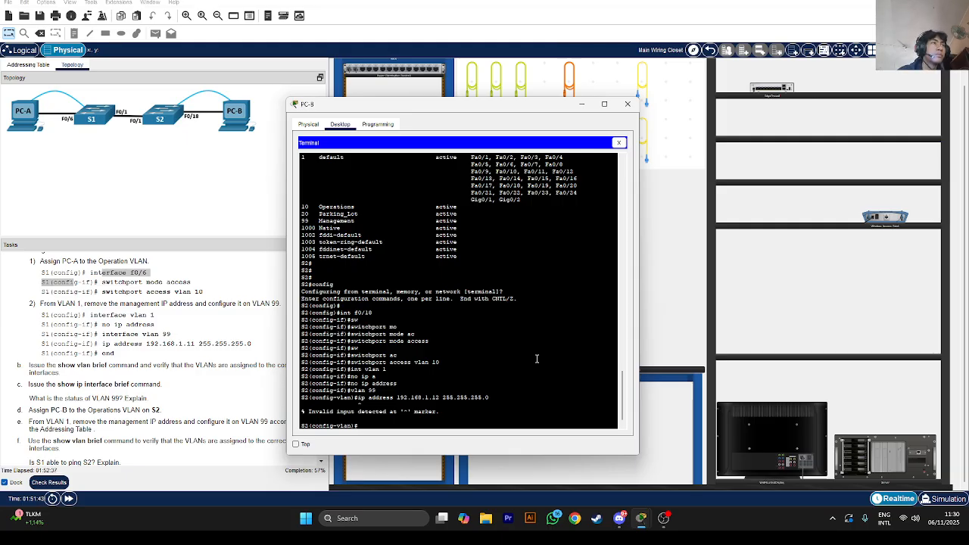
Enter interface vlan 99 and reapply 192.168.1.12 255.255.255.0 from command history
{"action": "key", "text": "Up"}
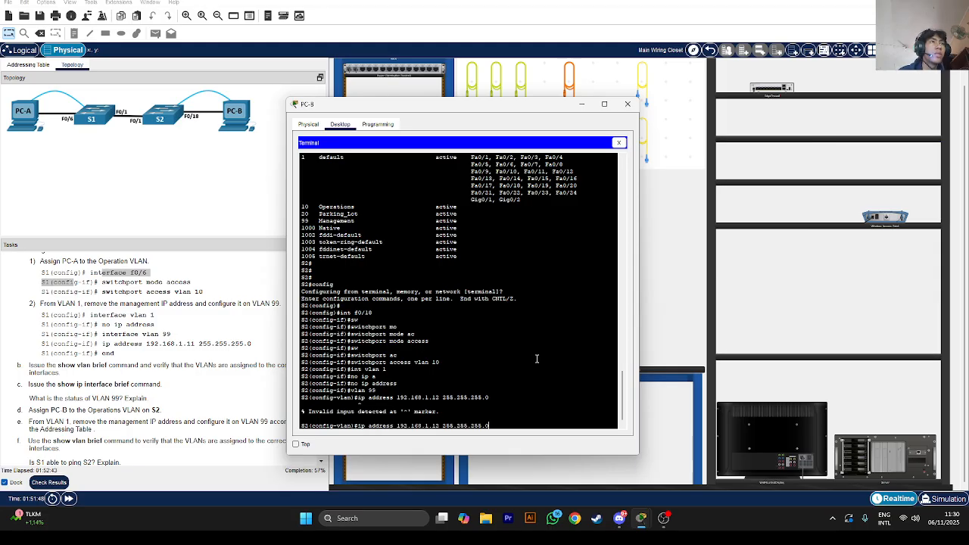
{"action": "key", "text": "Left"}
{"action": "key", "text": "Left"}
{"action": "key", "text": "Left"}
{"action": "key", "text": "Left"}
{"action": "key", "text": "Left"}
{"action": "key", "text": "Left"}
{"action": "key", "text": "Left"}
{"action": "key", "text": "Left"}
{"action": "key", "text": "Left"}
{"action": "key", "text": "Left"}
{"action": "key", "text": "Left"}
{"action": "key", "text": "Left"}
{"action": "key", "text": "Left"}
{"action": "key", "text": "Left"}
{"action": "key", "text": "Left"}
{"action": "key", "text": "Left"}
{"action": "key", "text": "Left"}
{"action": "key", "text": "Left"}
{"action": "key", "text": "Left"}
{"action": "key", "text": "Left"}
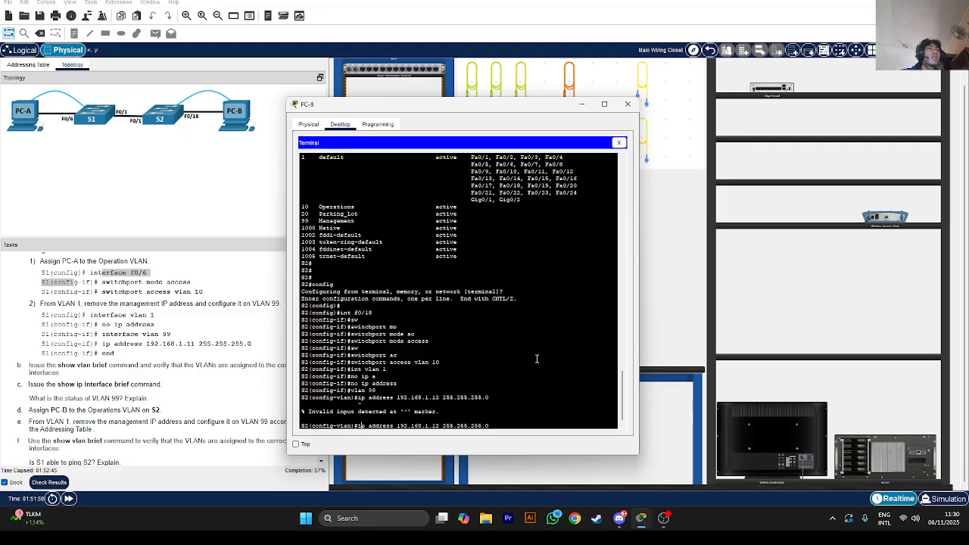
{"action": "key", "text": "Up"}
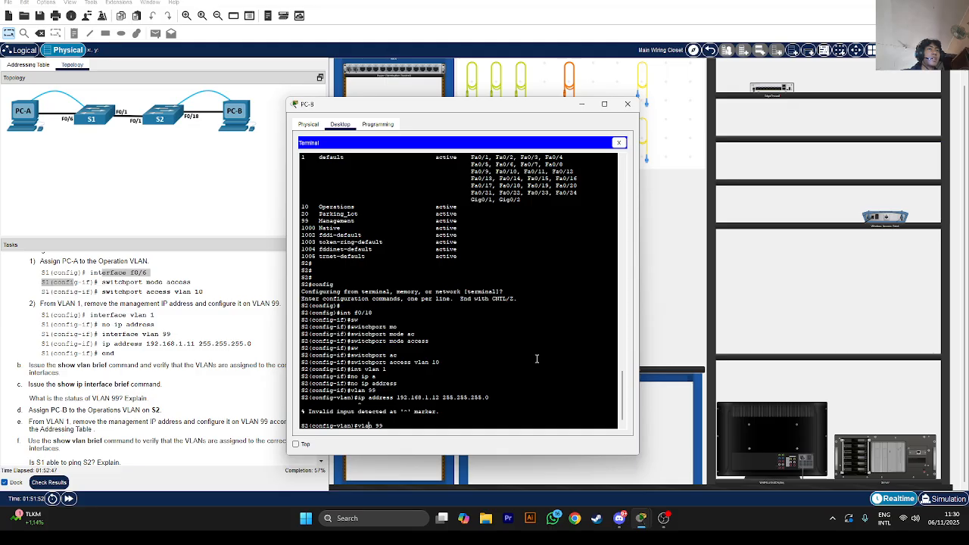
{"action": "type", "text": "int"}
{"action": "key", "text": "Return"}
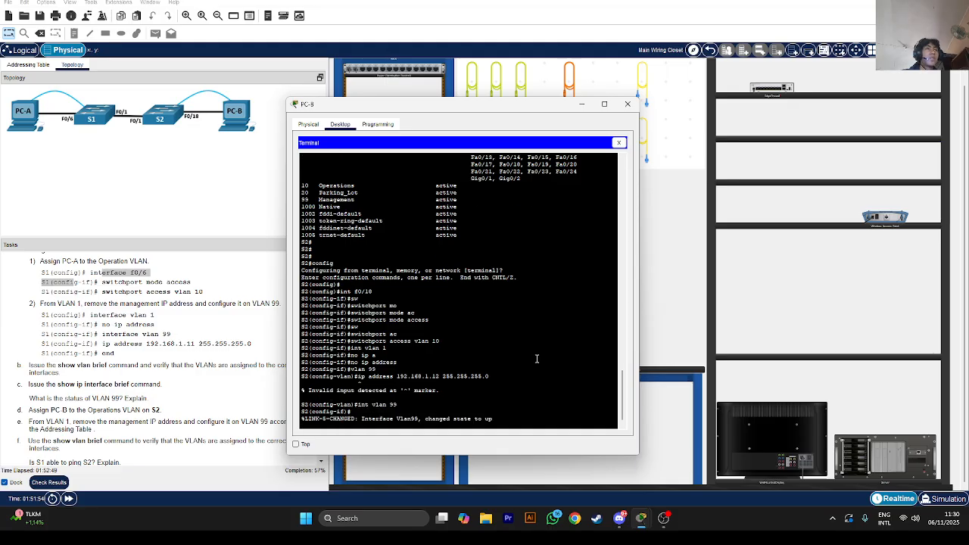
{"action": "key", "text": "Up"}
{"action": "key", "text": "Up"}
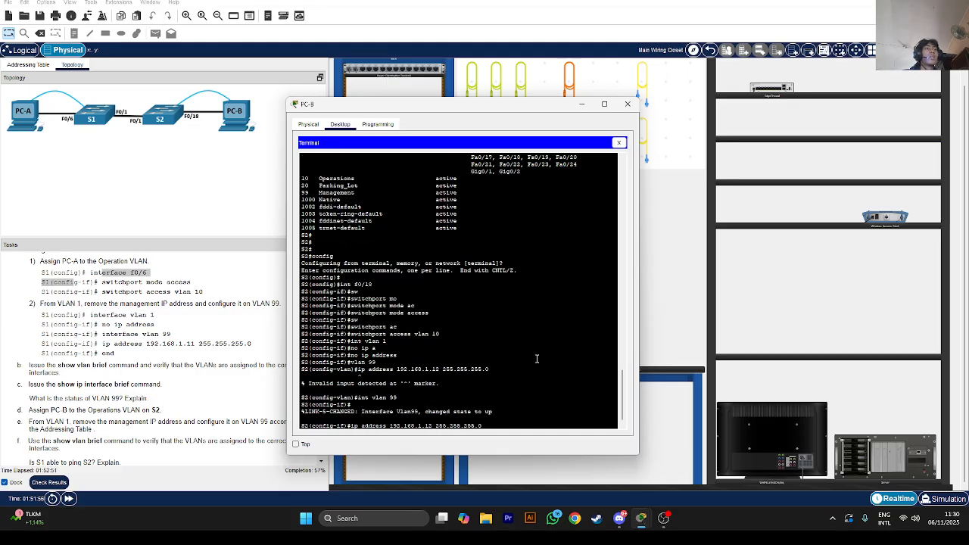
{"action": "key", "text": "Return"}
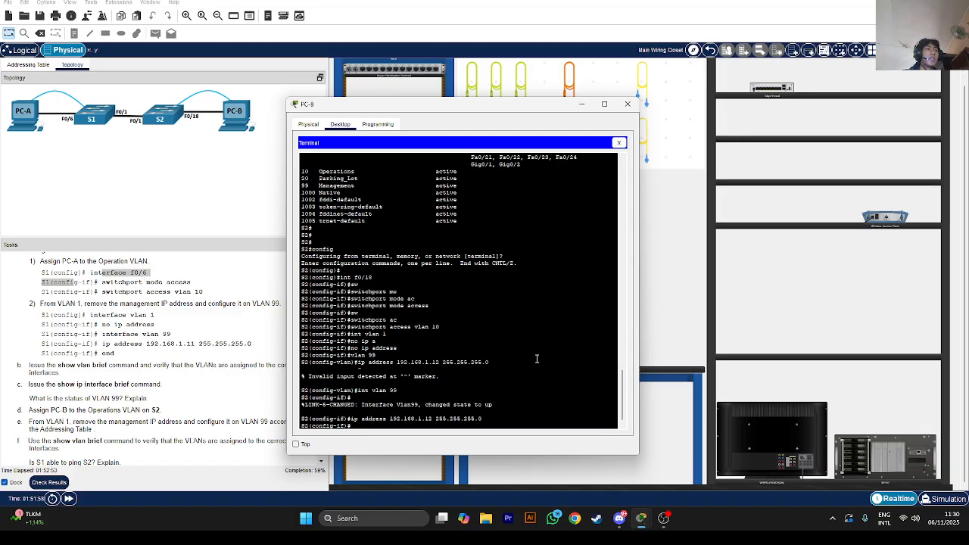
Enable interface VLAN 99 with no shutdown and leave configuration mode with end
{"action": "type", "text": "no shutdown"}
{"action": "key", "text": "Return"}
{"action": "key", "text": "Return"}
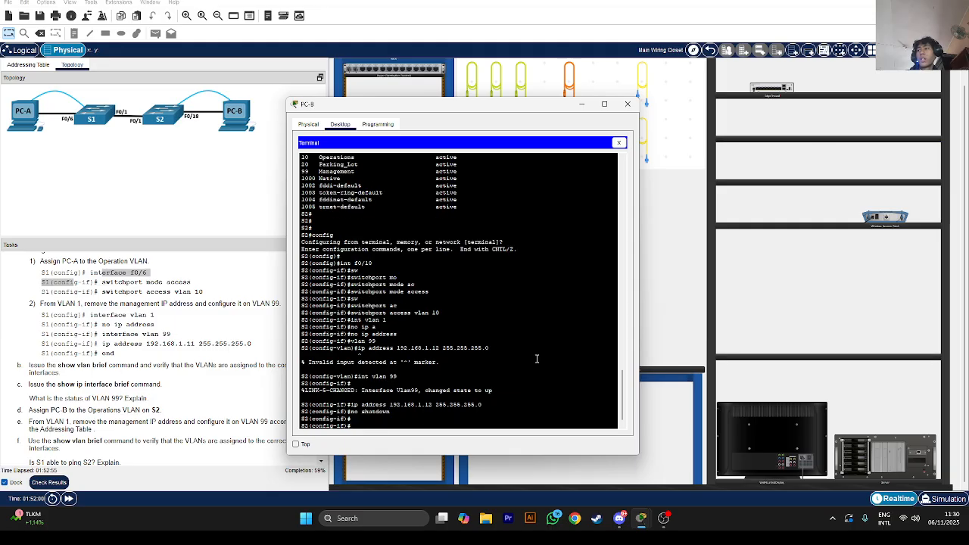
{"action": "key", "text": "Return"}
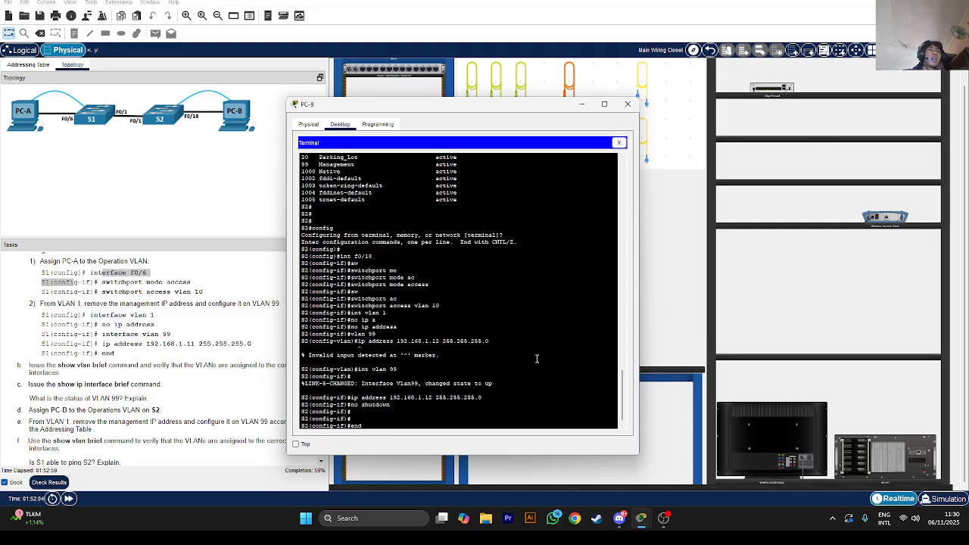
{"action": "type", "text": "end"}
{"action": "key", "text": "Return"}
{"action": "key", "text": "Return"}
{"action": "key", "text": "Return"}
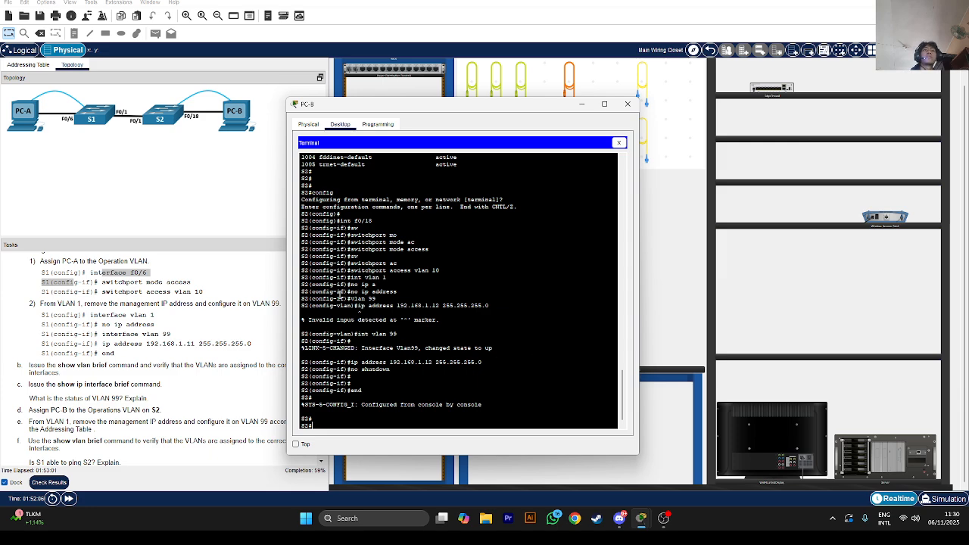
{"action": "scroll", "coordinate": [203, 326], "scroll_direction": "down", "scroll_amount": 2}
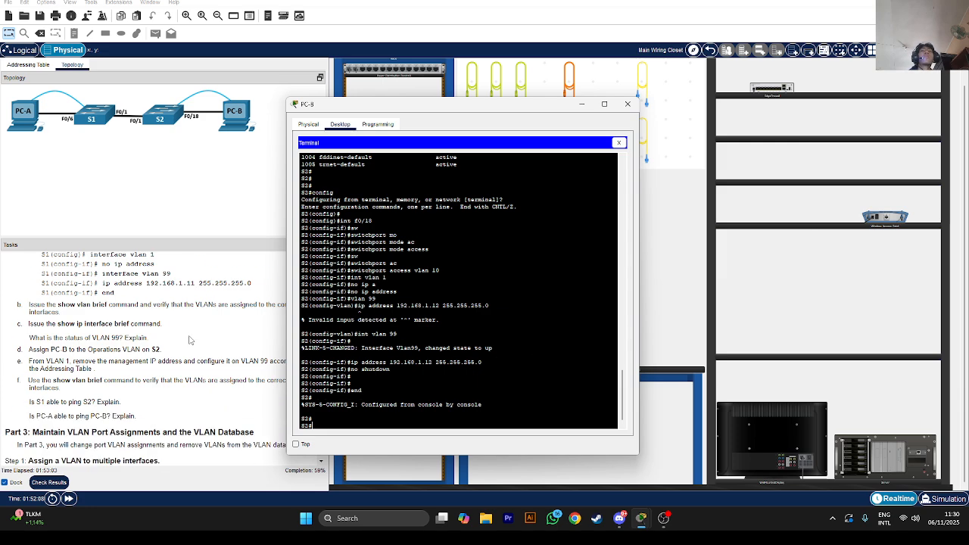
Ping S1 at 192.168.1.11 from S2, which returns 0 percent success
{"action": "scroll", "coordinate": [72, 388], "scroll_direction": "down", "scroll_amount": 1}
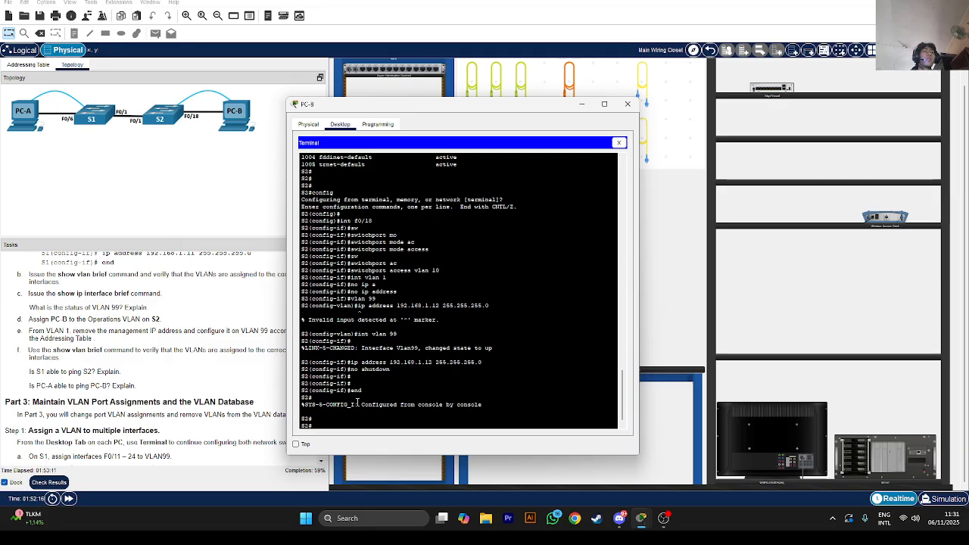
{"action": "type", "text": "ping 19"}
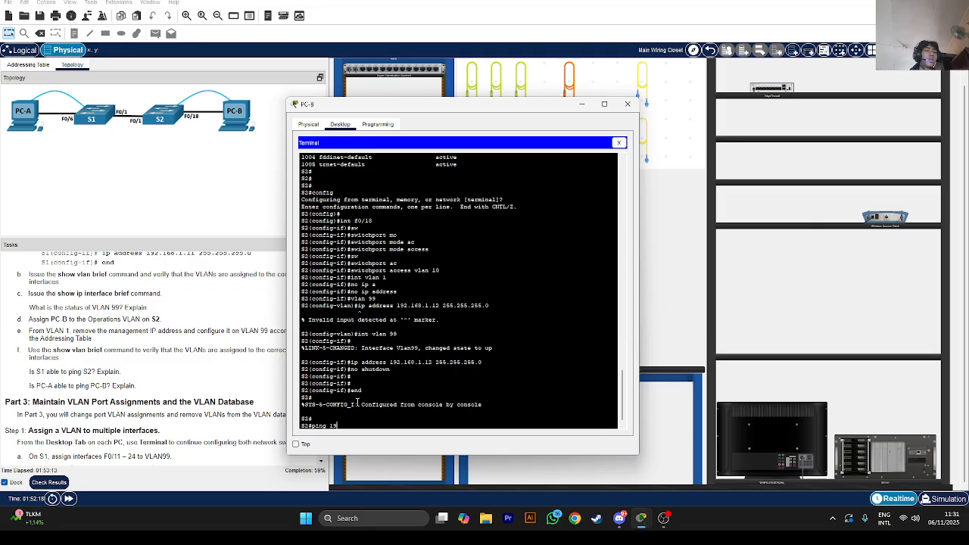
{"action": "type", "text": "2.168.1.11"}
{"action": "key", "text": "Return"}
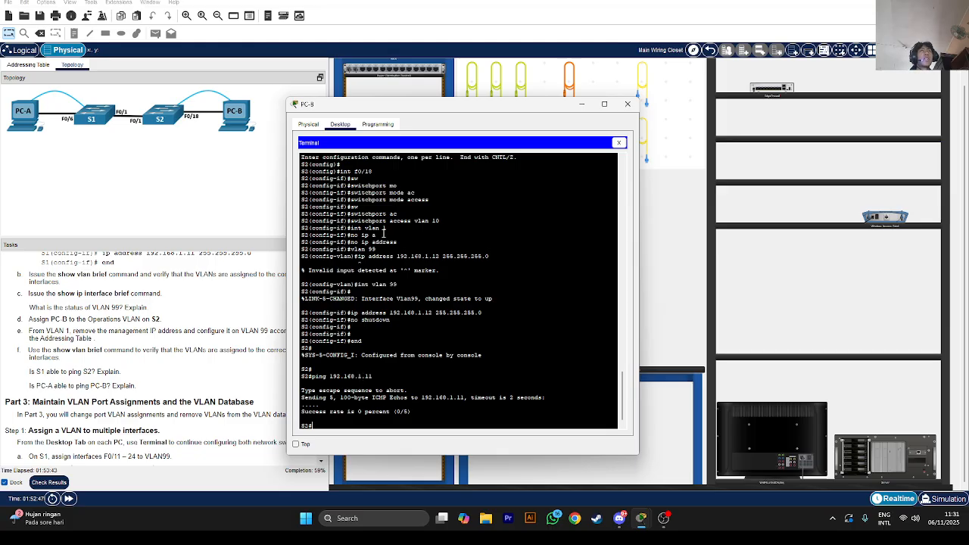
Resize and then minimize PC-B's window
{"action": "left_click_drag", "start_coordinate": [420, 108], "coordinate": [581, 326]}
{"action": "double_click", "coordinate": [581, 326]}
{"action": "left_click_drag", "start_coordinate": [402, 8], "coordinate": [414, 186]}
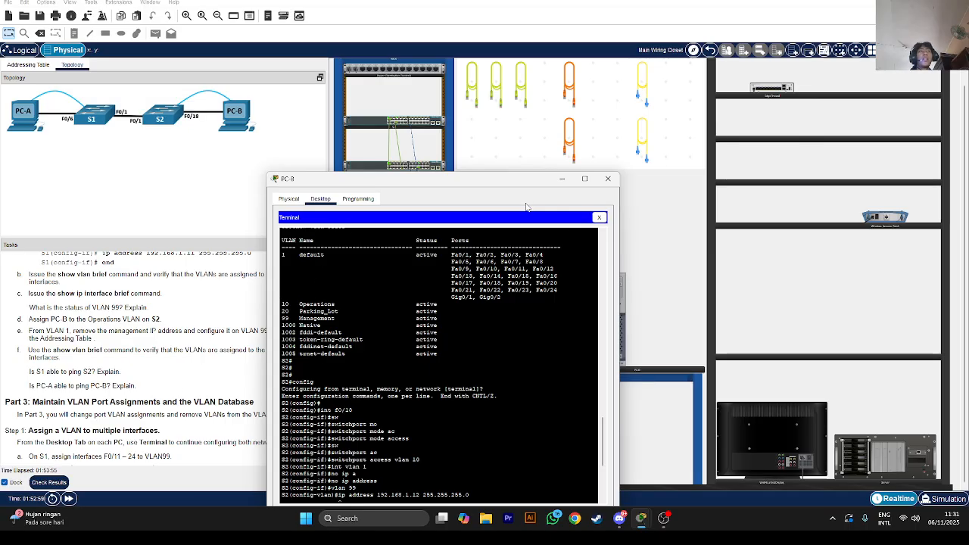
{"action": "left_click", "coordinate": [561, 179]}
Ping PC-B at 192.168.10.4 from PC-A's Command Prompt, then view the addressing table
{"action": "left_click", "coordinate": [493, 314]}
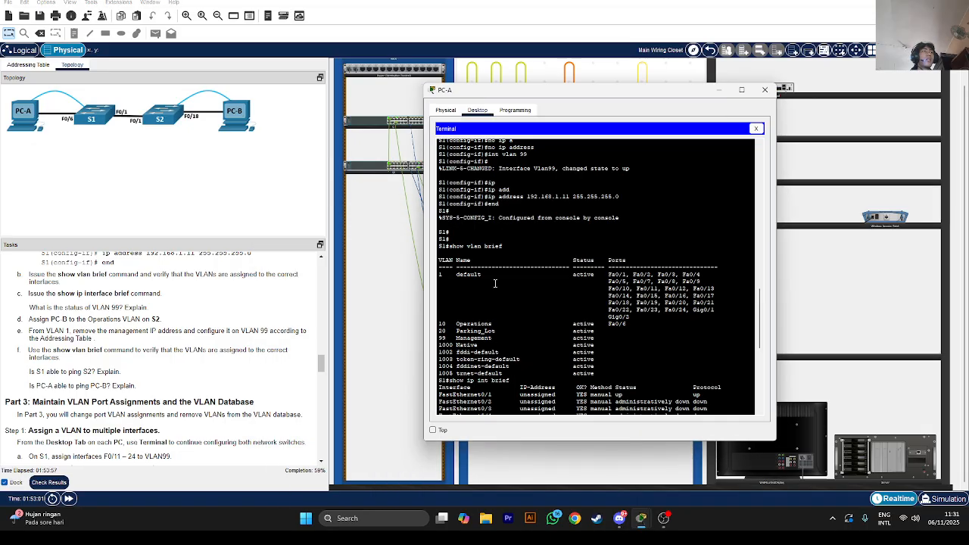
{"action": "left_click", "coordinate": [755, 128]}
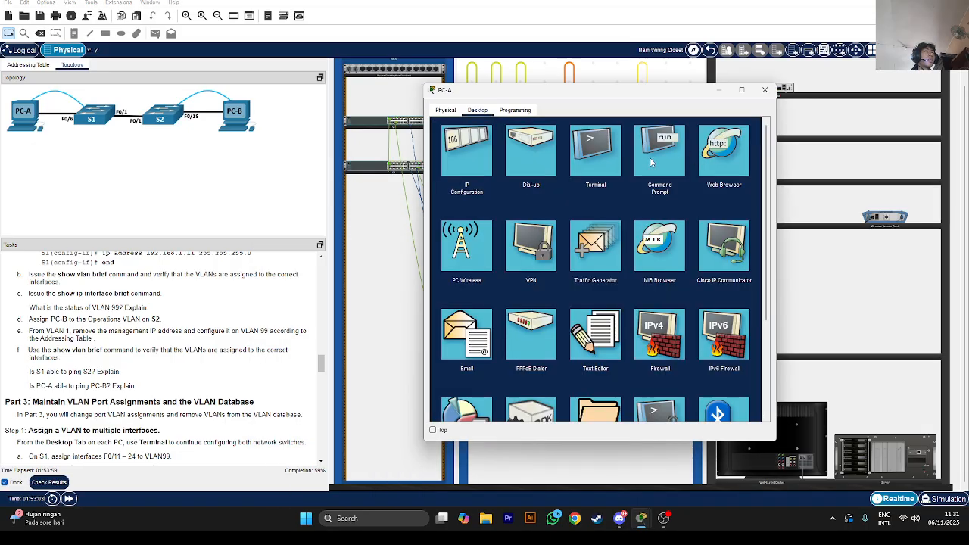
{"action": "left_click", "coordinate": [655, 159]}
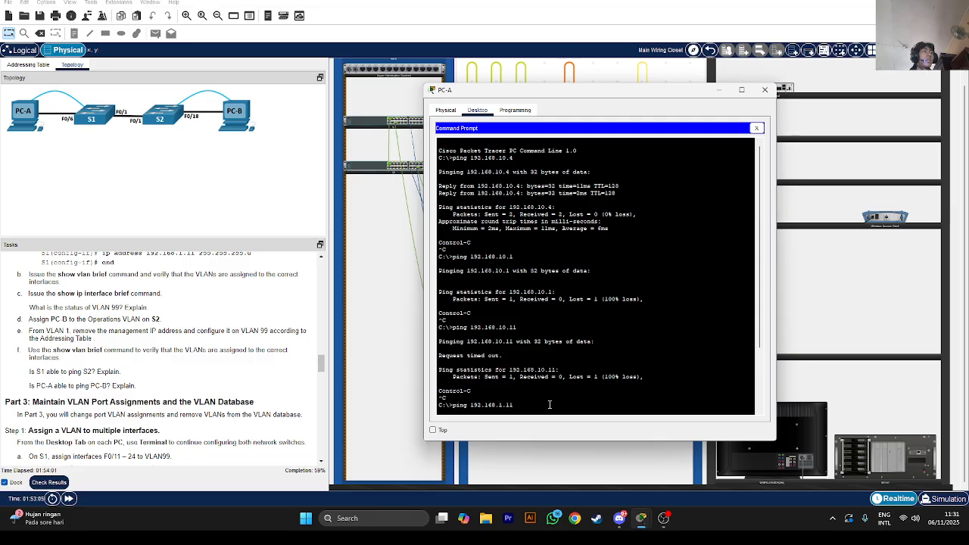
{"action": "scroll", "coordinate": [549, 404], "scroll_direction": "down", "scroll_amount": 3}
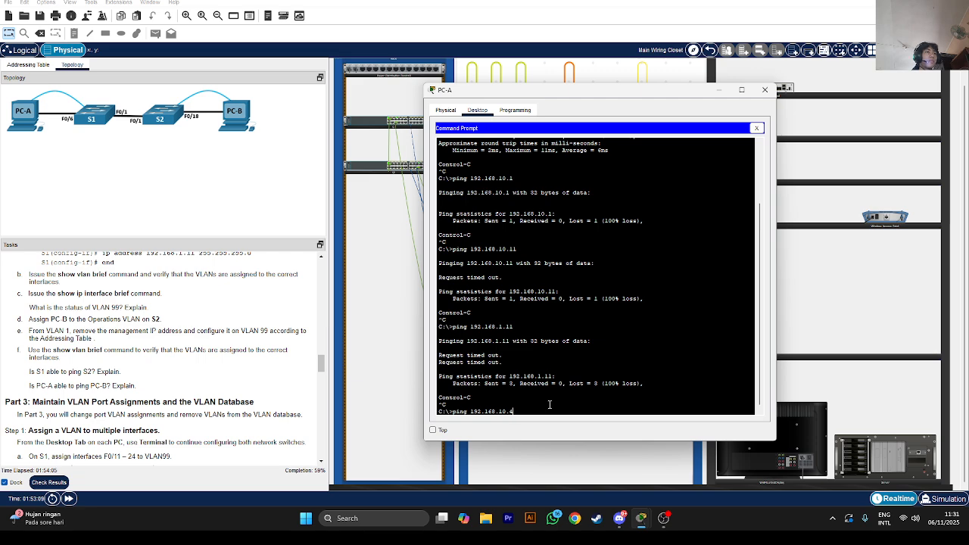
{"action": "type", "text": "ping 192.168.10.4"}
{"action": "key", "text": "Return"}
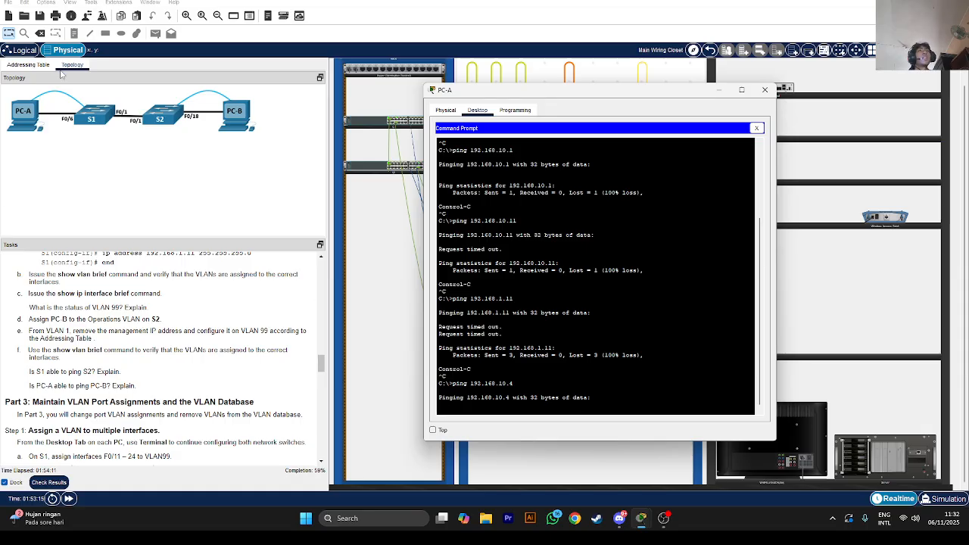
{"action": "left_click", "coordinate": [28, 66]}
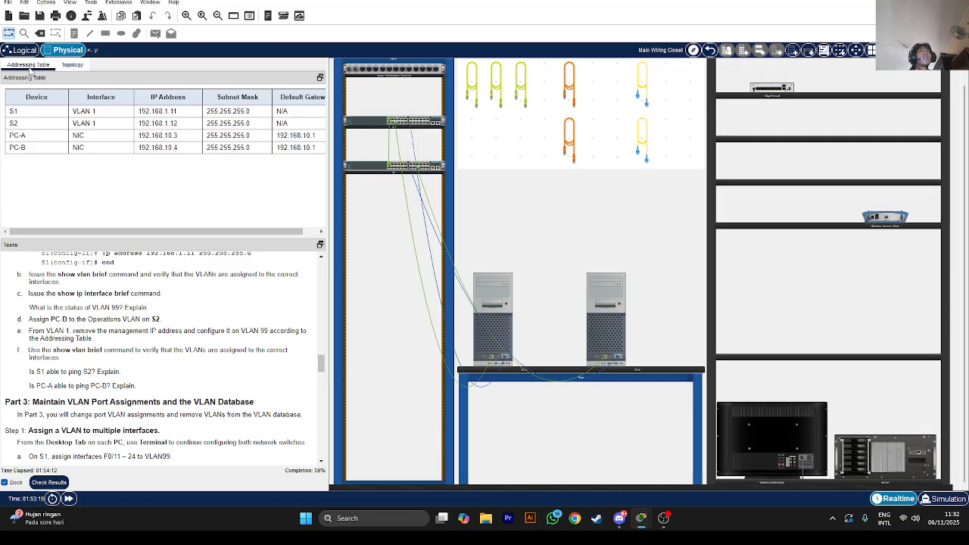
Stop PC-A's ping with Ctrl+C and review the four timed-out requests
{"action": "left_click", "coordinate": [490, 312]}
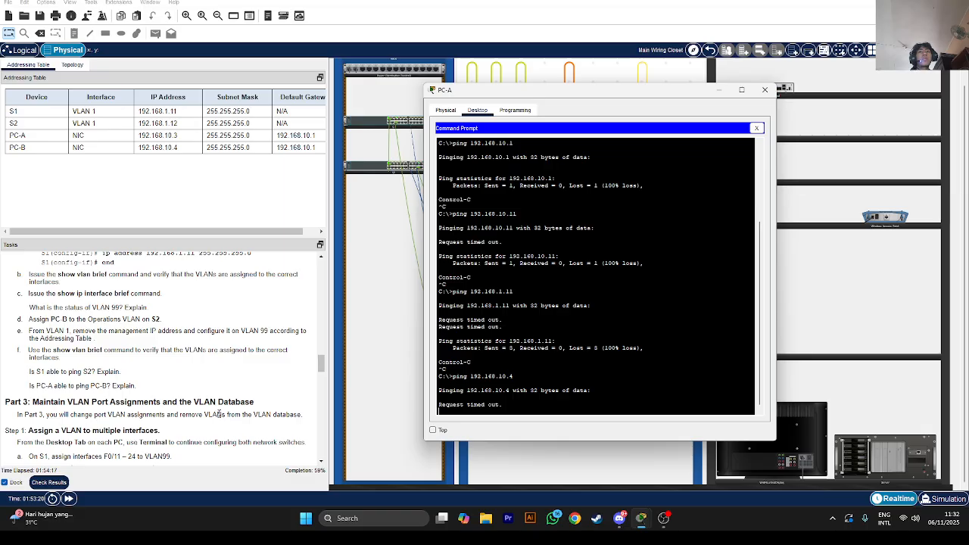
{"action": "scroll", "coordinate": [219, 413], "scroll_direction": "down", "scroll_amount": 3}
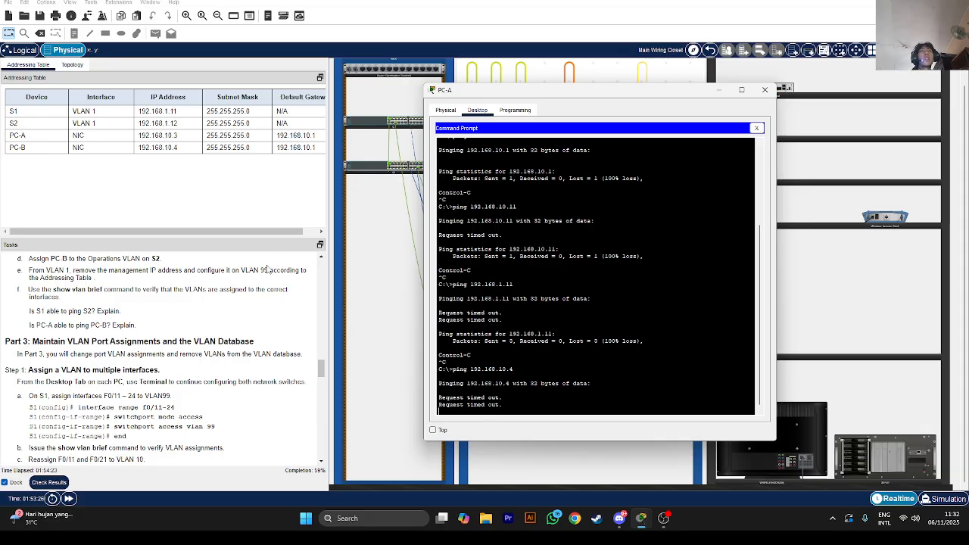
{"action": "left_click_drag", "start_coordinate": [492, 95], "coordinate": [495, 284]}
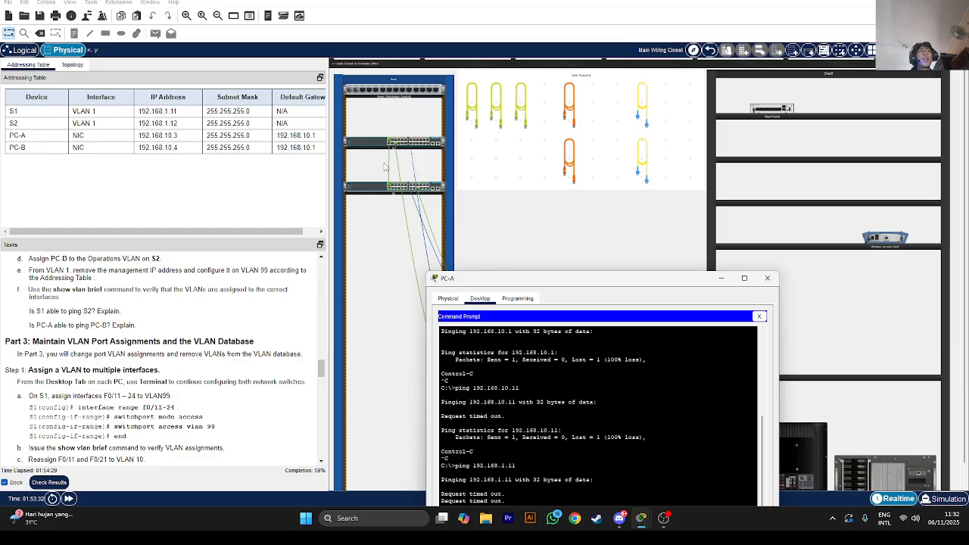
{"action": "key", "text": "ctrl+c"}
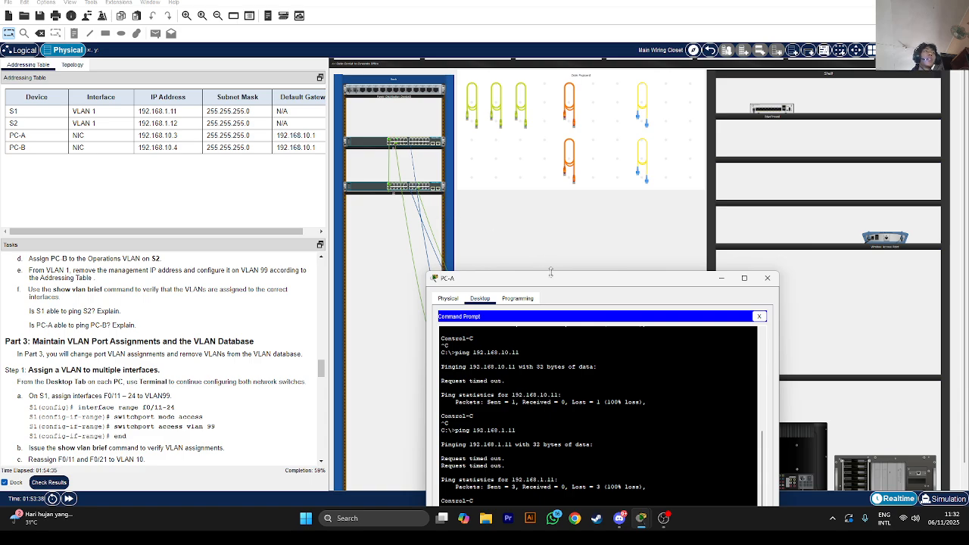
{"action": "left_click_drag", "start_coordinate": [557, 282], "coordinate": [532, 141]}
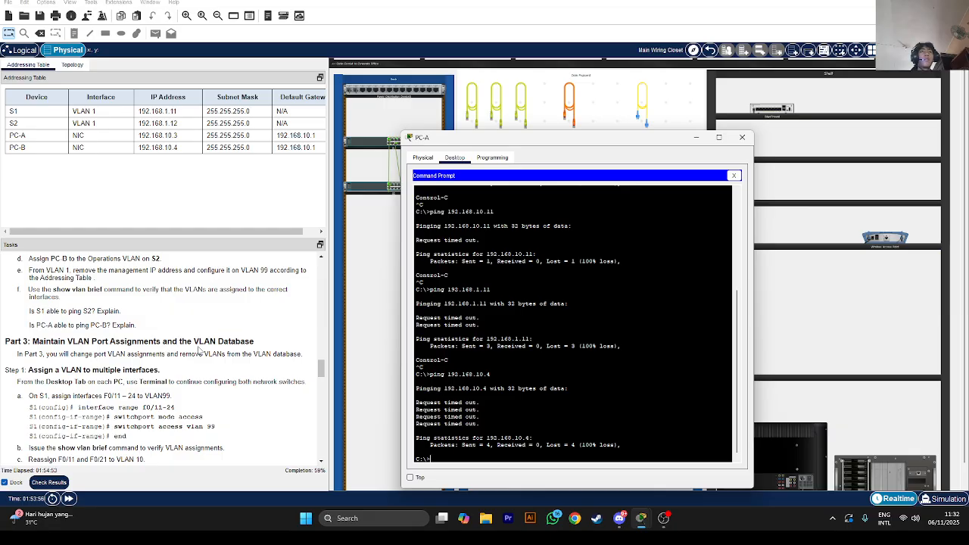
{"action": "scroll", "coordinate": [155, 351], "scroll_direction": "down", "scroll_amount": 2}
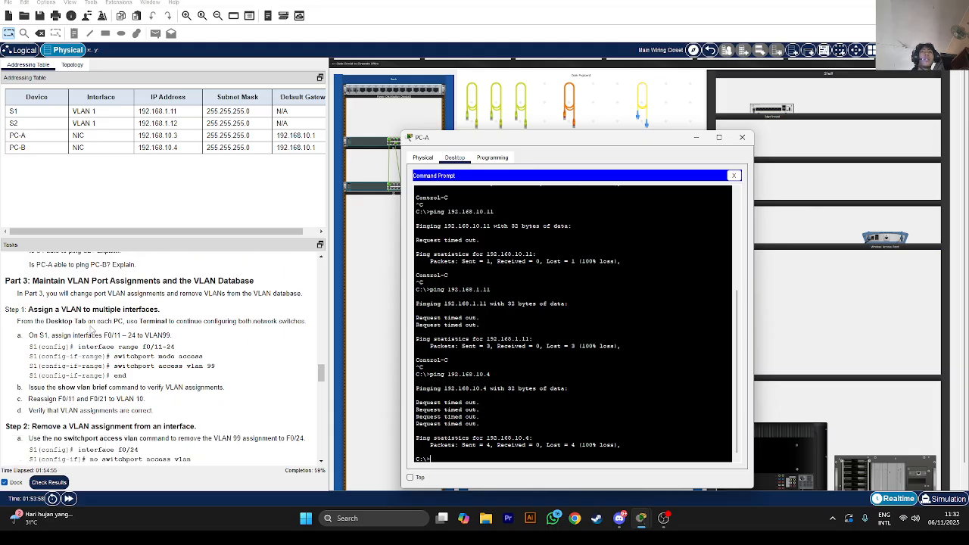
Highlight the S1 task in the instructions and return PC-A to its Terminal
{"action": "left_click_drag", "start_coordinate": [53, 334], "coordinate": [17, 334]}
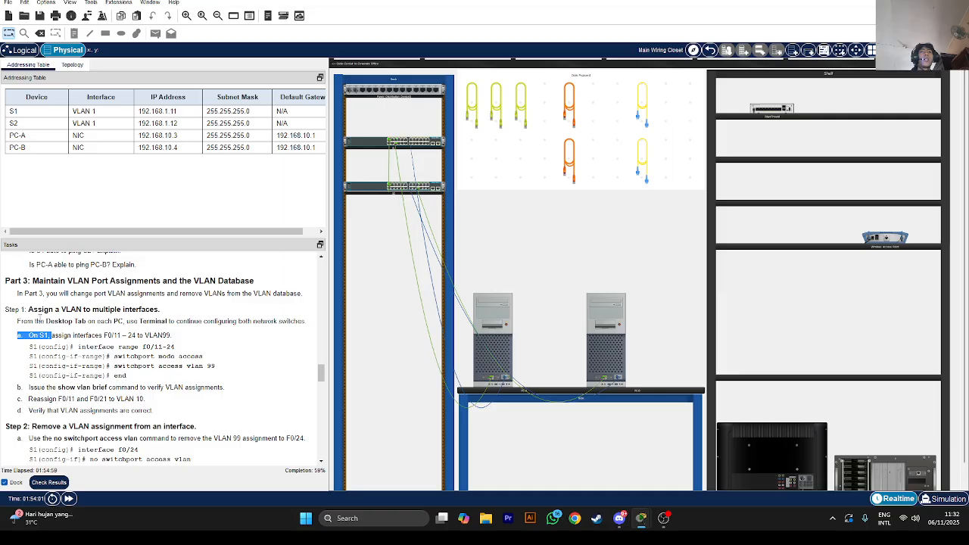
{"action": "left_click", "coordinate": [74, 301]}
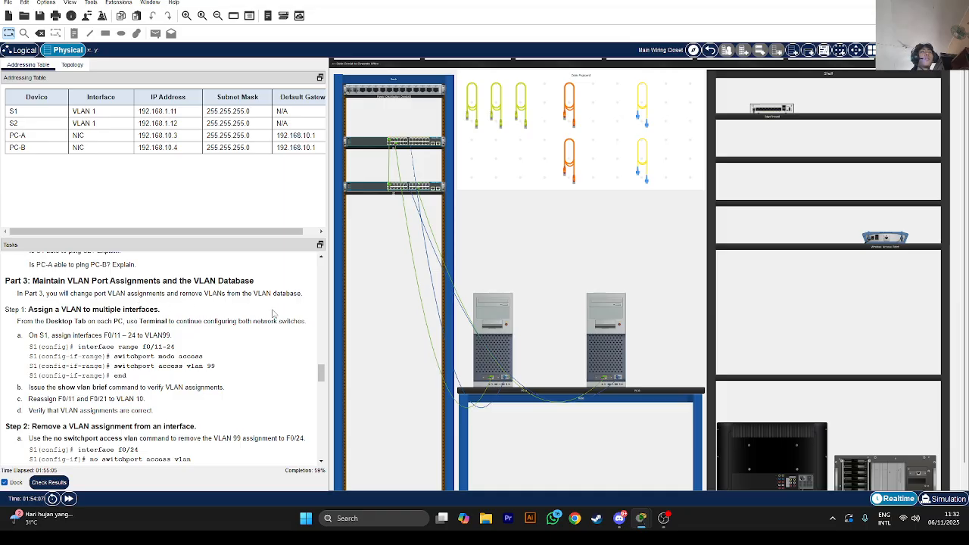
{"action": "left_click", "coordinate": [502, 348]}
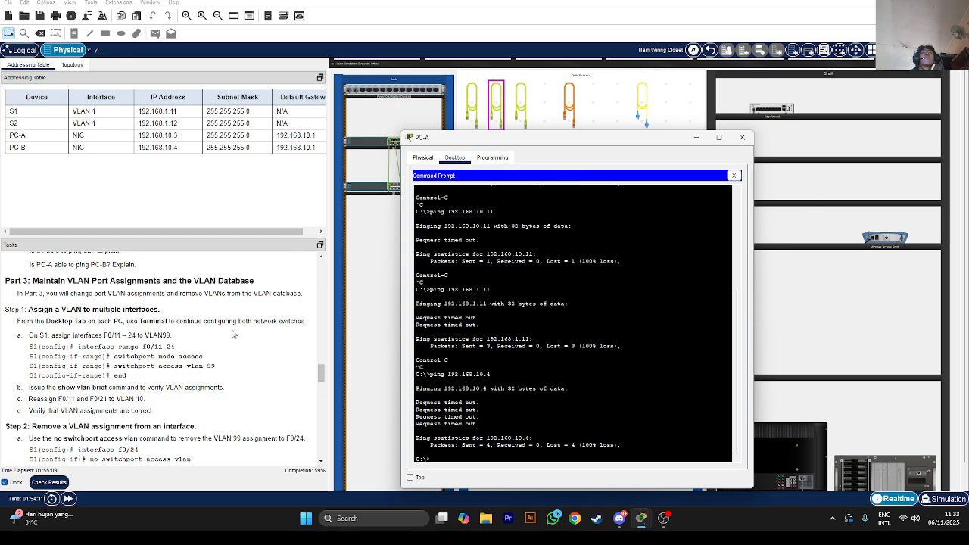
{"action": "scroll", "coordinate": [261, 320], "scroll_direction": "down", "scroll_amount": 1}
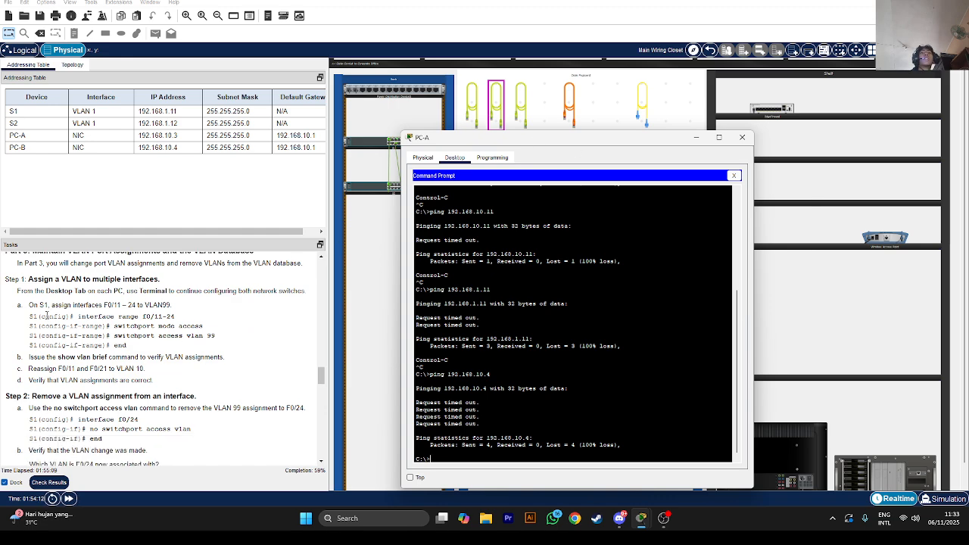
{"action": "left_click", "coordinate": [733, 175]}
Connect PC-A's terminal to S1 and select interface range f0/11-24 in configuration mode
{"action": "left_click", "coordinate": [577, 206]}
{"action": "left_click", "coordinate": [715, 270]}
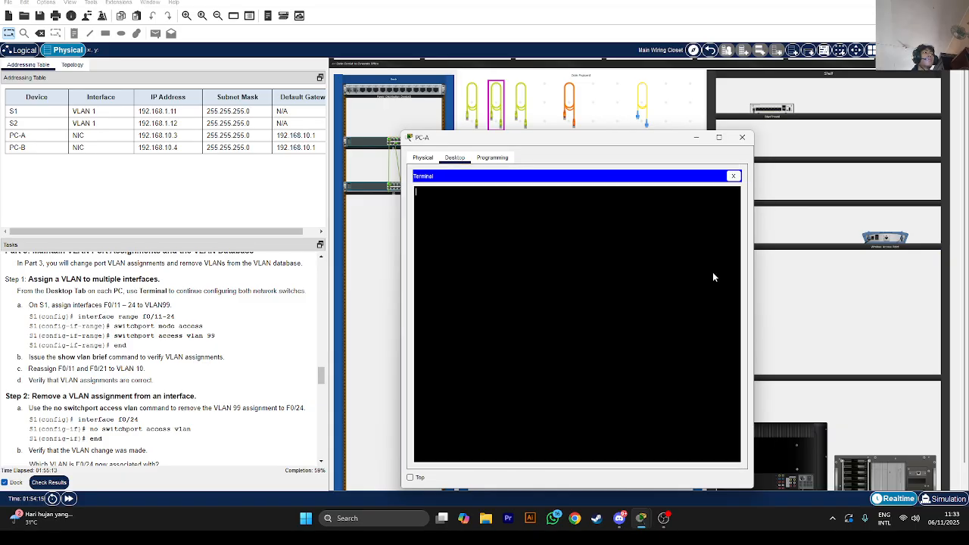
{"action": "key", "text": "Return"}
{"action": "key", "text": "Return"}
{"action": "key", "text": "Return"}
{"action": "key", "text": "Return"}
{"action": "key", "text": "Return"}
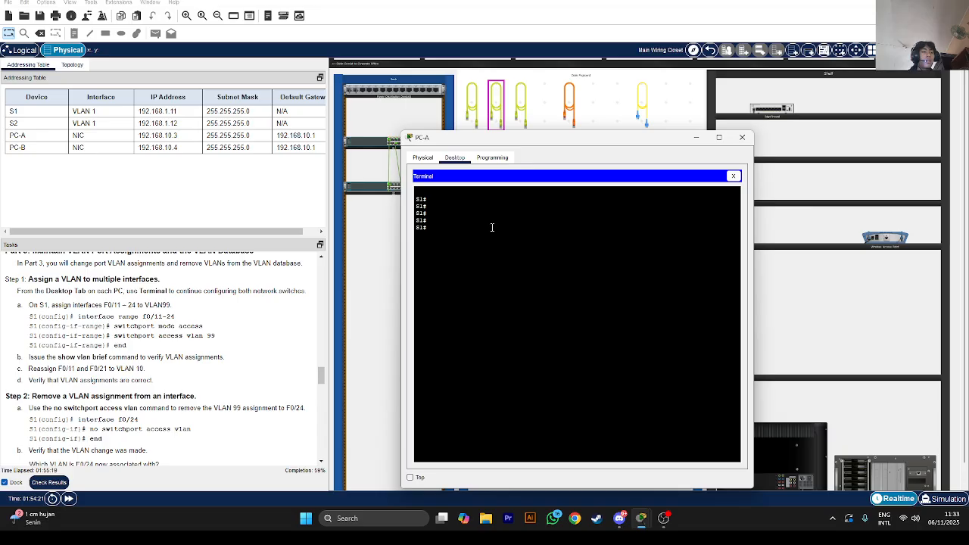
{"action": "type", "text": "config"}
{"action": "key", "text": "Return"}
{"action": "key", "text": "Return"}
{"action": "key", "text": "Return"}
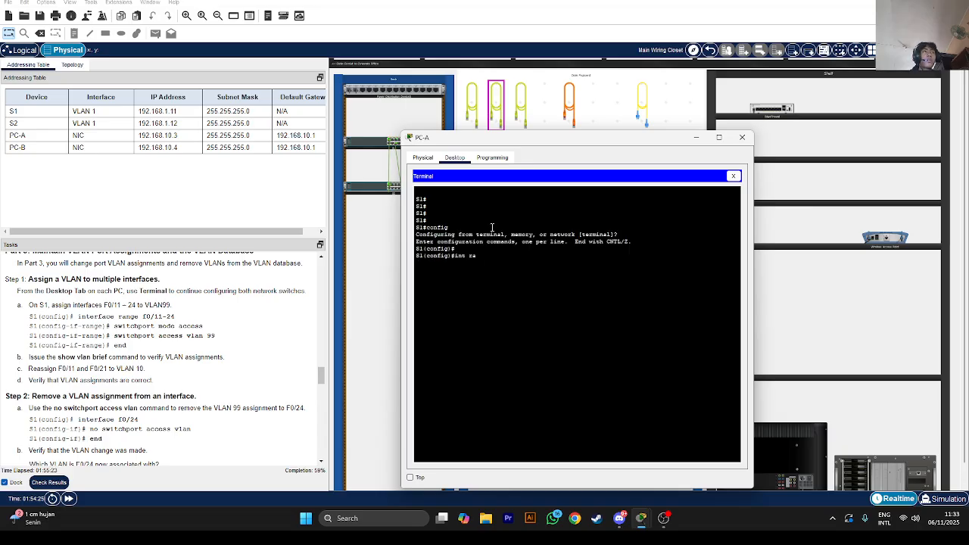
{"action": "type", "text": "int range f0/11-24"}
{"action": "key", "text": "Return"}
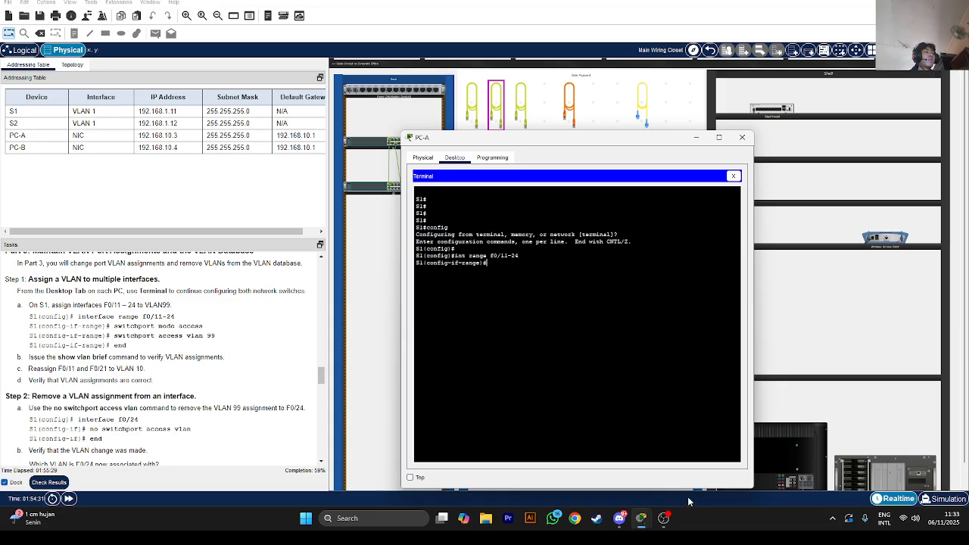
Set ports F0/11–24 to switchport mode access
{"action": "left_click", "coordinate": [664, 517]}
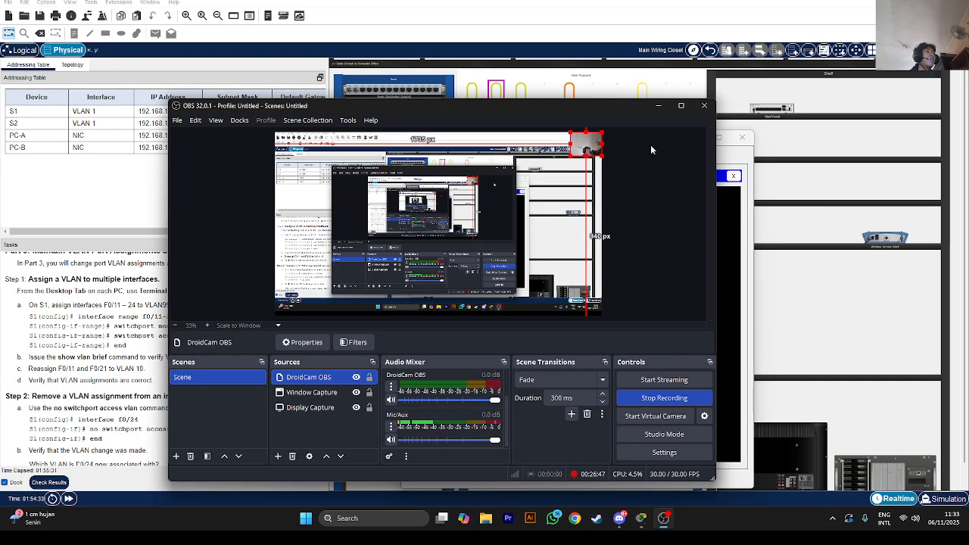
{"action": "left_click", "coordinate": [658, 106]}
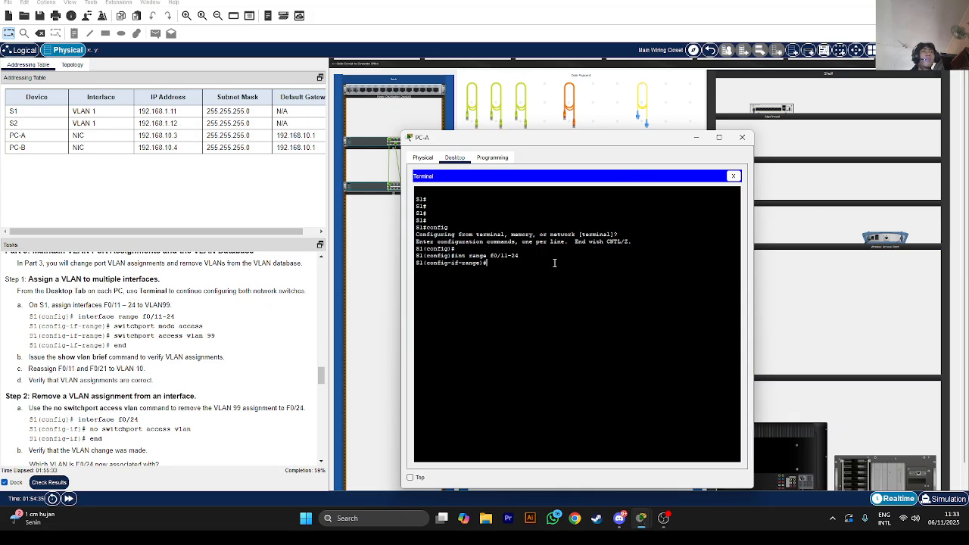
{"action": "type", "text": "sw"}
{"action": "key", "text": "Tab"}
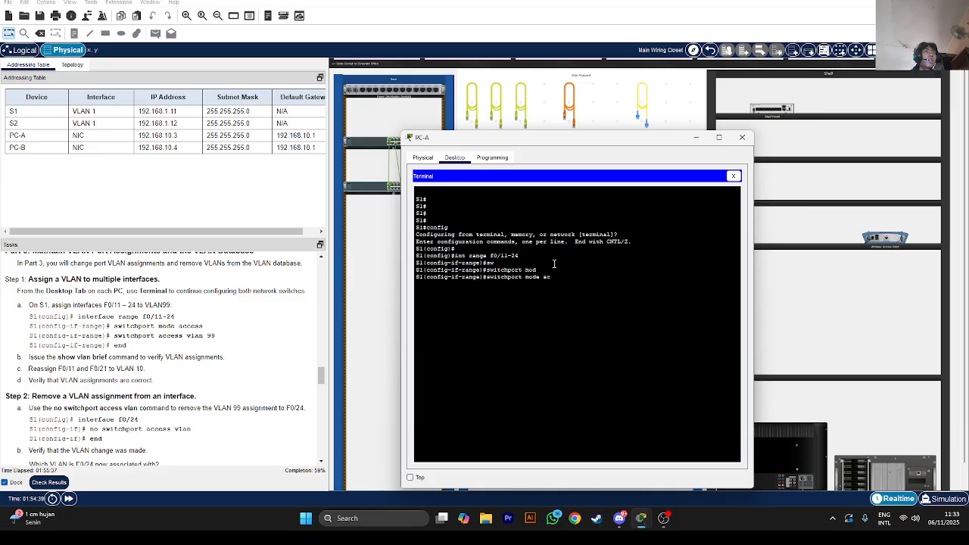
{"action": "key", "text": "Tab"}
{"action": "key", "text": "Return"}
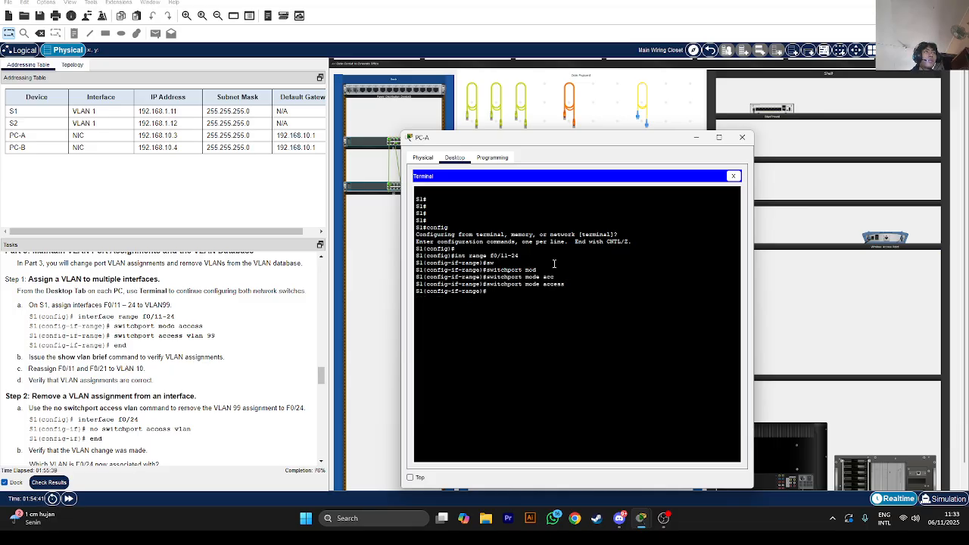
Assign F0/11–24 to access VLAN 99, exit with end, and run show vlan brief
{"action": "type", "text": "sw"}
{"action": "key", "text": "Tab"}
{"action": "type", "text": "ac"}
{"action": "key", "text": "Tab"}
{"action": "key", "text": "Tab"}
{"action": "type", "text": "vlan 99"}
{"action": "key", "text": "Return"}
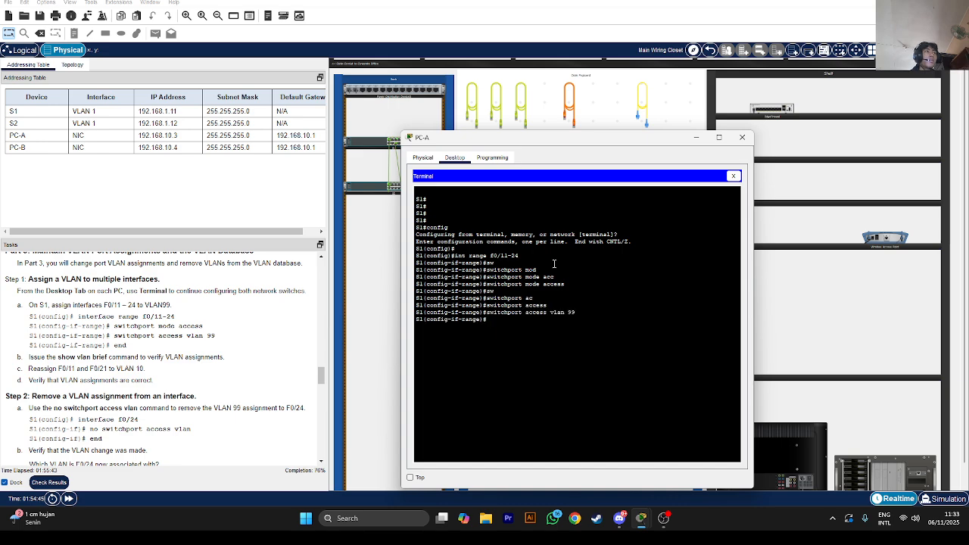
{"action": "type", "text": "end"}
{"action": "key", "text": "Return"}
{"action": "key", "text": "Return"}
{"action": "key", "text": "Return"}
{"action": "key", "text": "Return"}
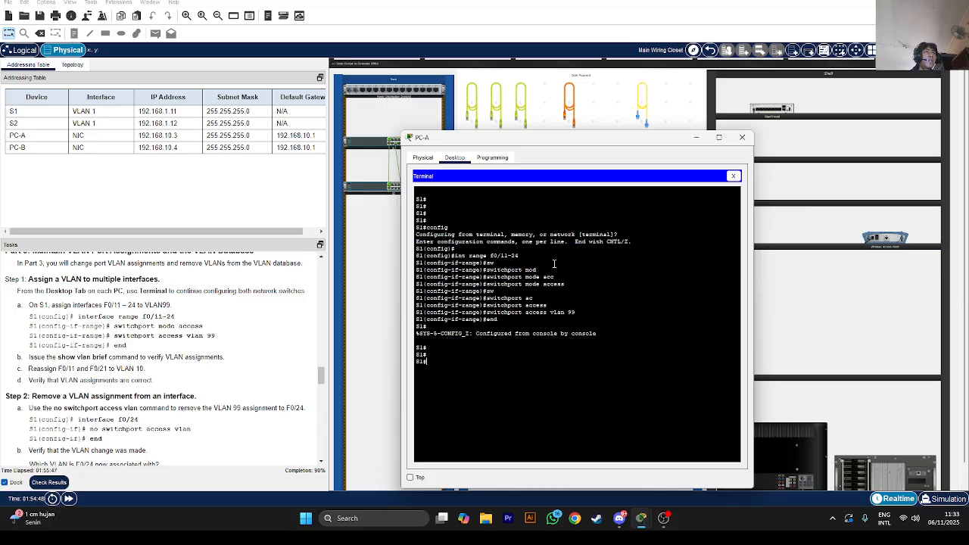
{"action": "type", "text": "show vlan brief"}
{"action": "key", "text": "Return"}
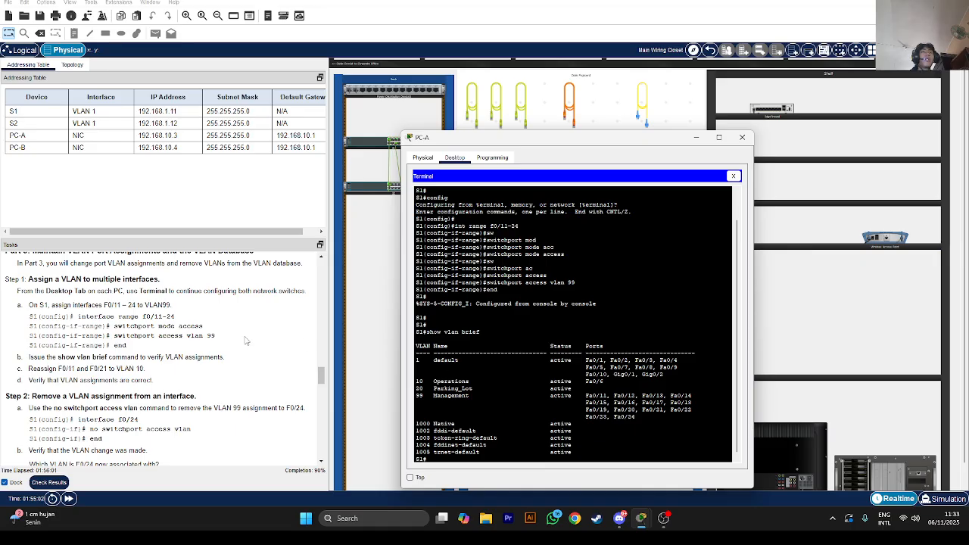
Review S1's VLAN listing and recall show vlan brief from command history
{"action": "scroll", "coordinate": [168, 350], "scroll_direction": "down", "scroll_amount": 1}
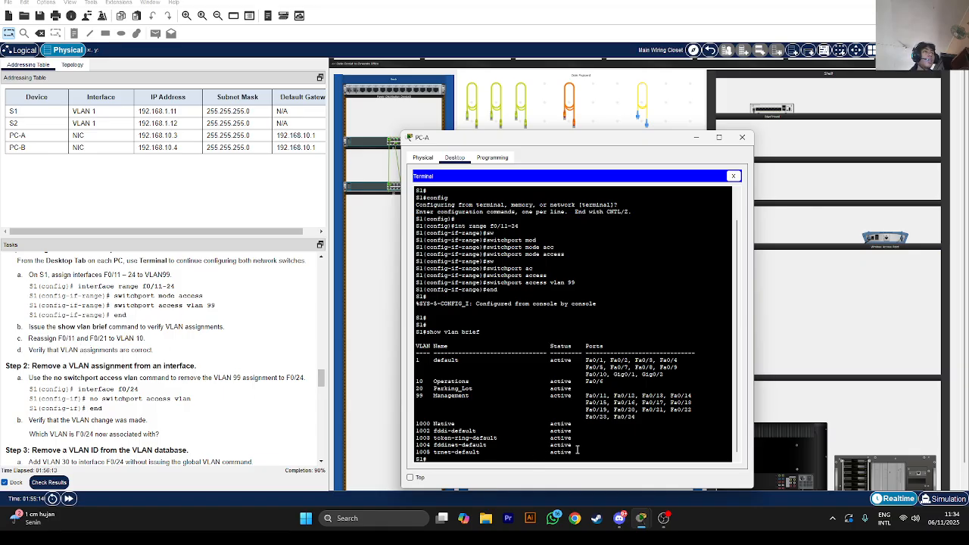
{"action": "type", "text": "config"}
{"action": "key", "text": "Up"}
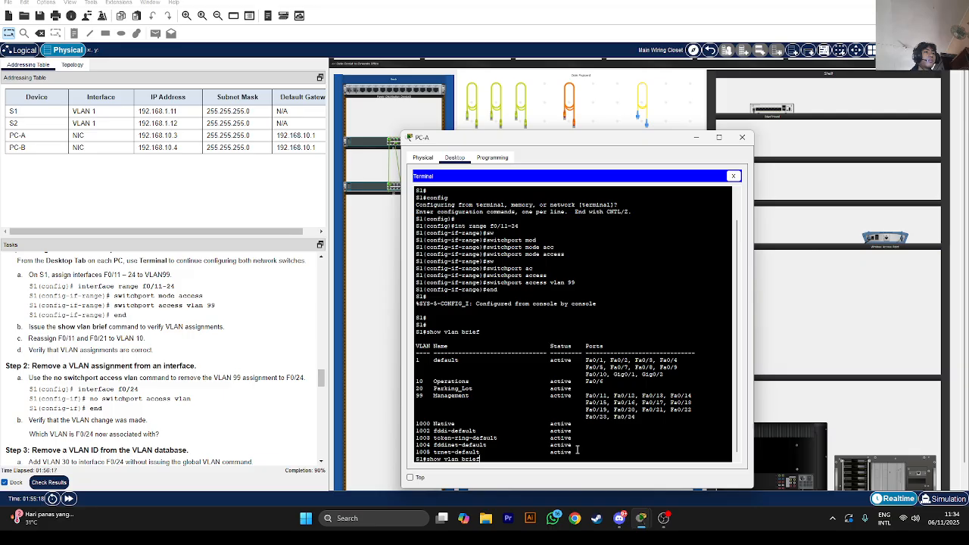
Enter global configuration and select the interface range F0/11, F0/21 on S1
{"action": "key", "text": "BackSpace"}
{"action": "key", "text": "BackSpace"}
{"action": "key", "text": "BackSpace"}
{"action": "key", "text": "BackSpace"}
{"action": "key", "text": "BackSpace"}
{"action": "key", "text": "BackSpace"}
{"action": "key", "text": "BackSpace"}
{"action": "key", "text": "BackSpace"}
{"action": "key", "text": "BackSpace"}
{"action": "key", "text": "BackSpace"}
{"action": "key", "text": "BackSpace"}
{"action": "key", "text": "BackSpace"}
{"action": "key", "text": "BackSpace"}
{"action": "key", "text": "BackSpace"}
{"action": "key", "text": "BackSpace"}
{"action": "type", "text": "config"}
{"action": "key", "text": "Return"}
{"action": "key", "text": "Return"}
{"action": "type", "text": "switchport mode access"}
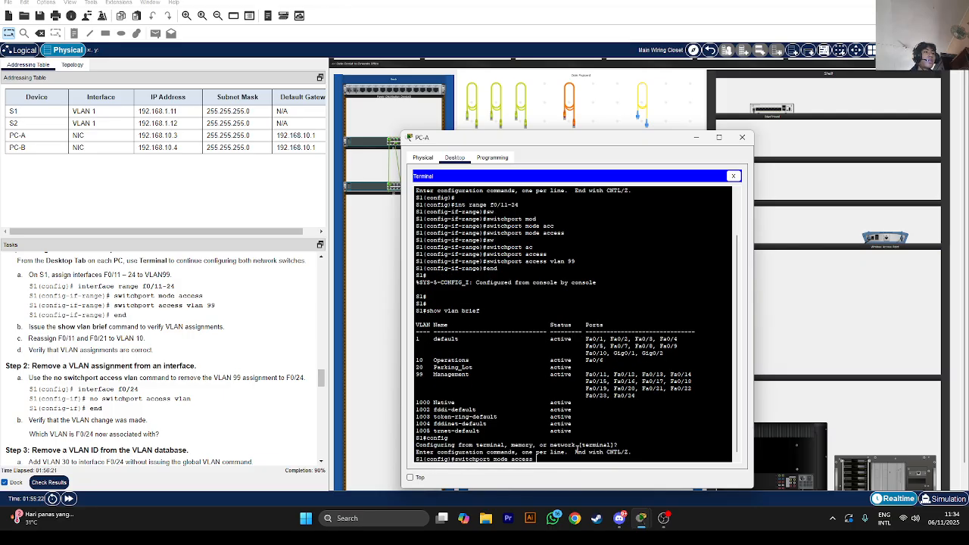
{"action": "key", "text": "Up"}
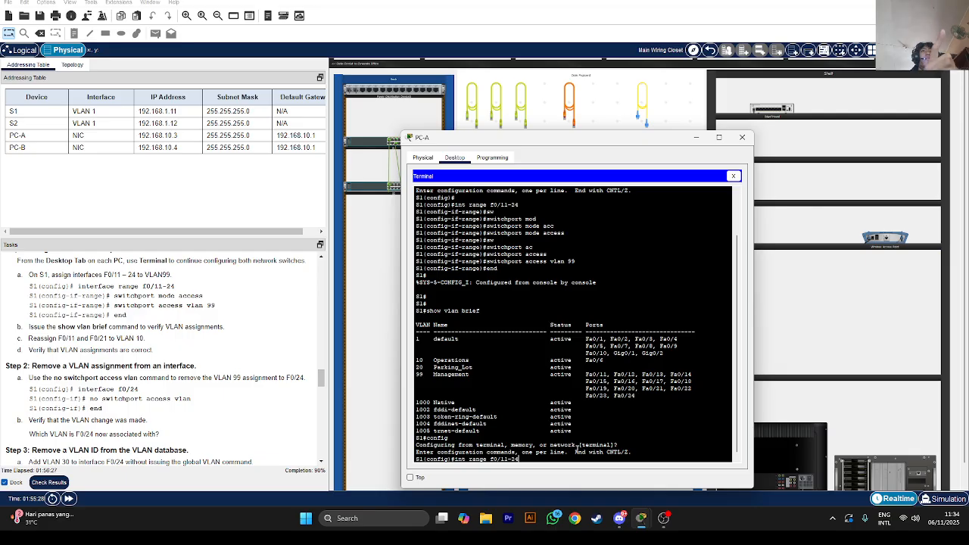
{"action": "key", "text": "BackSpace"}
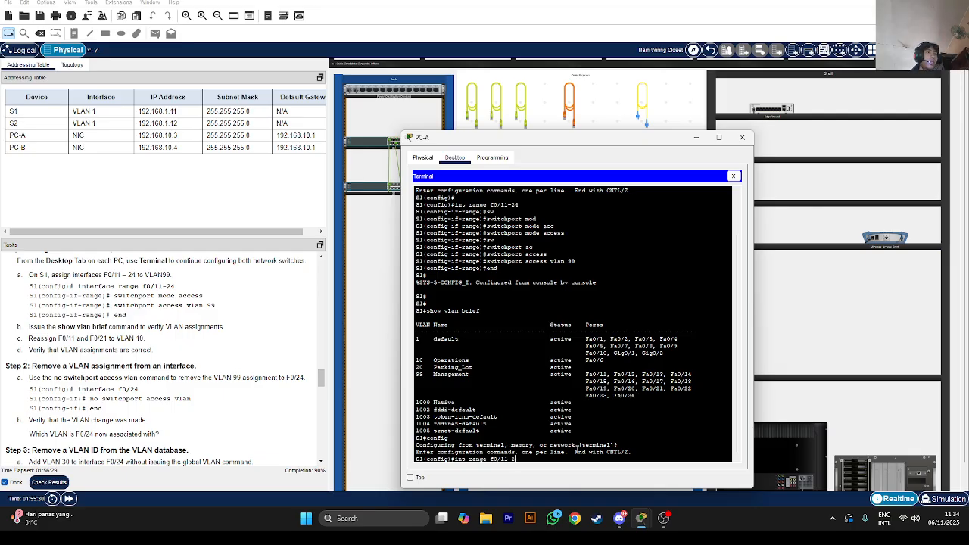
{"action": "type", "text": ", f0/21"}
{"action": "key", "text": "Return"}
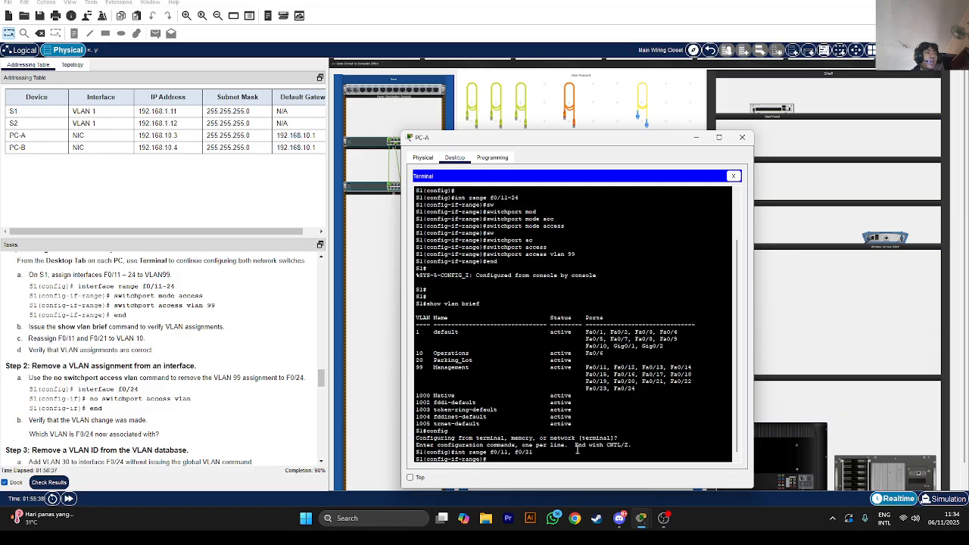
Assign F0/11 and F0/21 to access VLAN 10 with switchport access vlan 10
{"action": "type", "text": "sw"}
{"action": "key", "text": "Tab"}
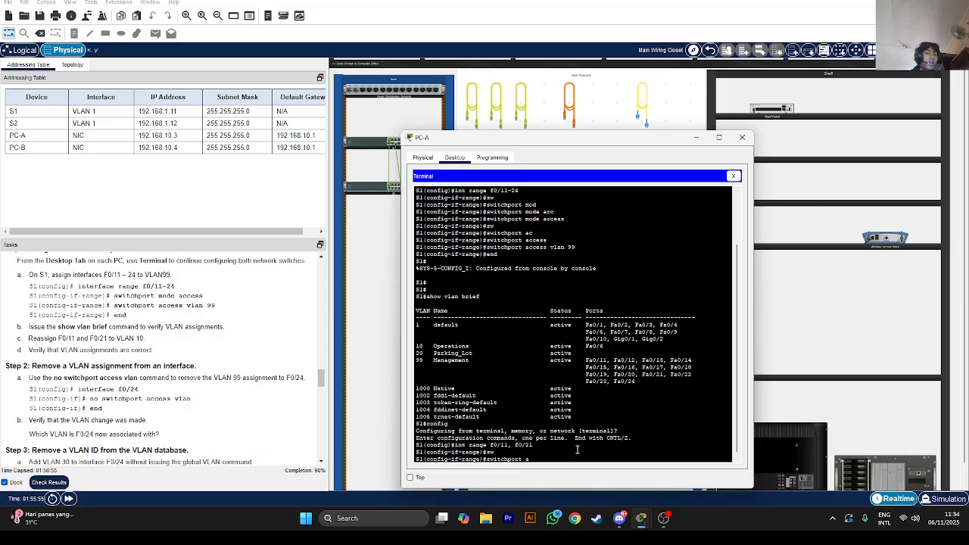
{"action": "type", "text": "c"}
{"action": "key", "text": "Tab"}
{"action": "type", "text": "v"}
{"action": "key", "text": "Tab"}
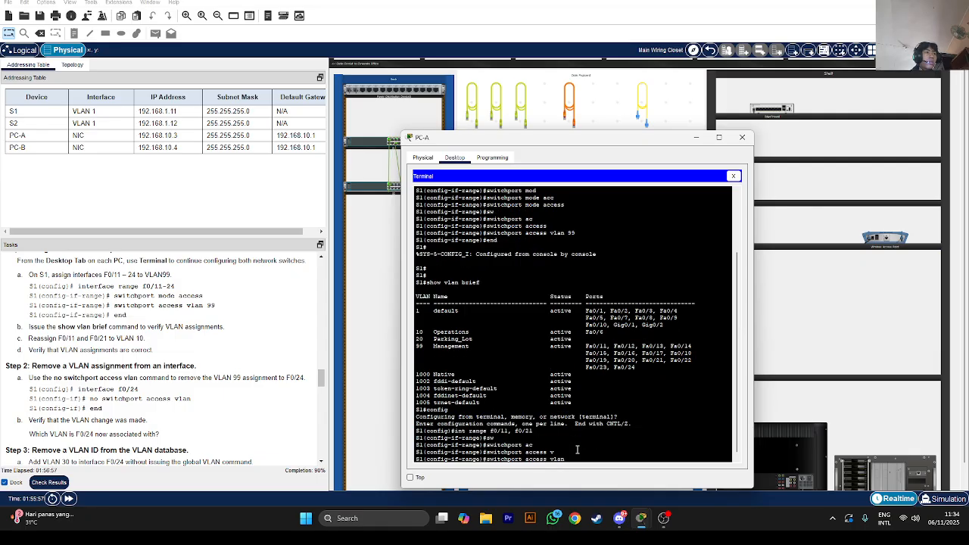
{"action": "type", "text": "10"}
{"action": "key", "text": "Return"}
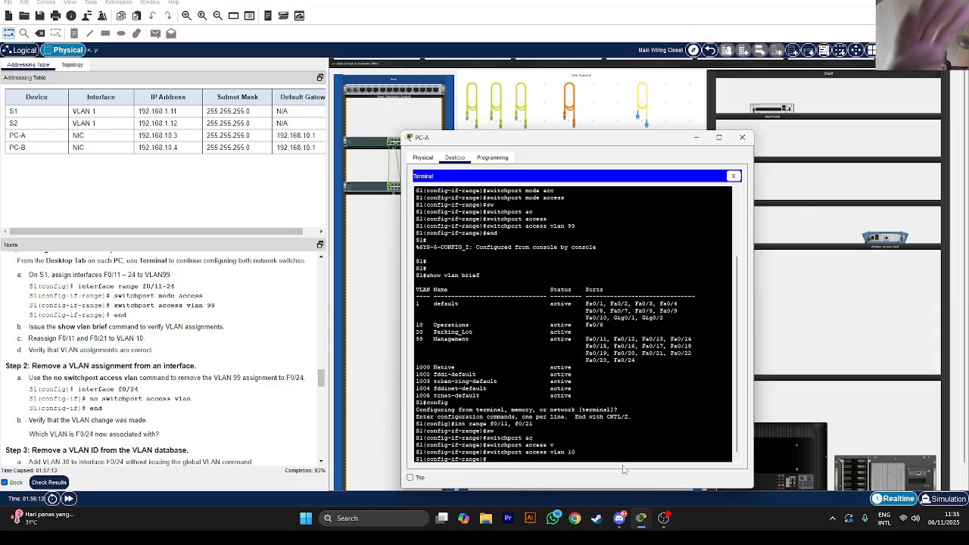
{"action": "left_click", "coordinate": [663, 517]}
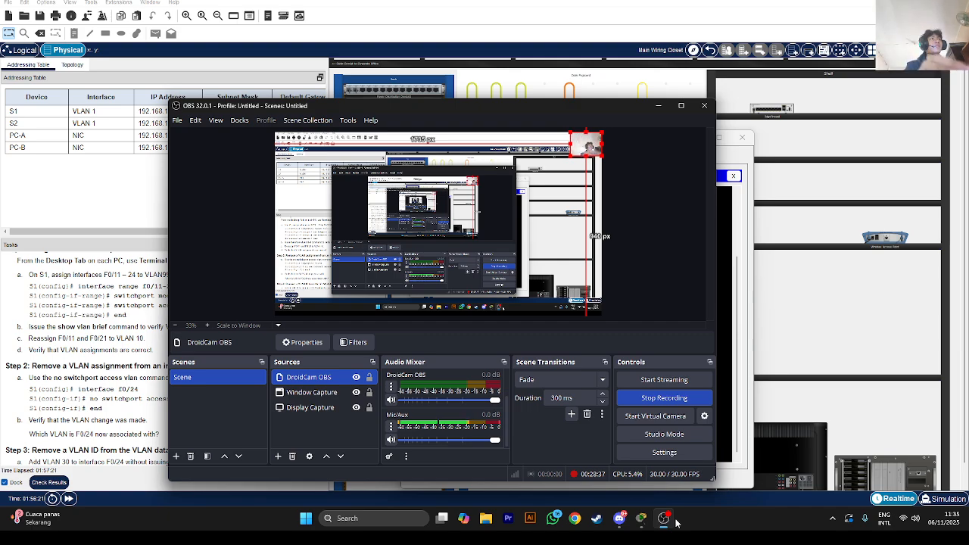
{"action": "left_click", "coordinate": [658, 106]}
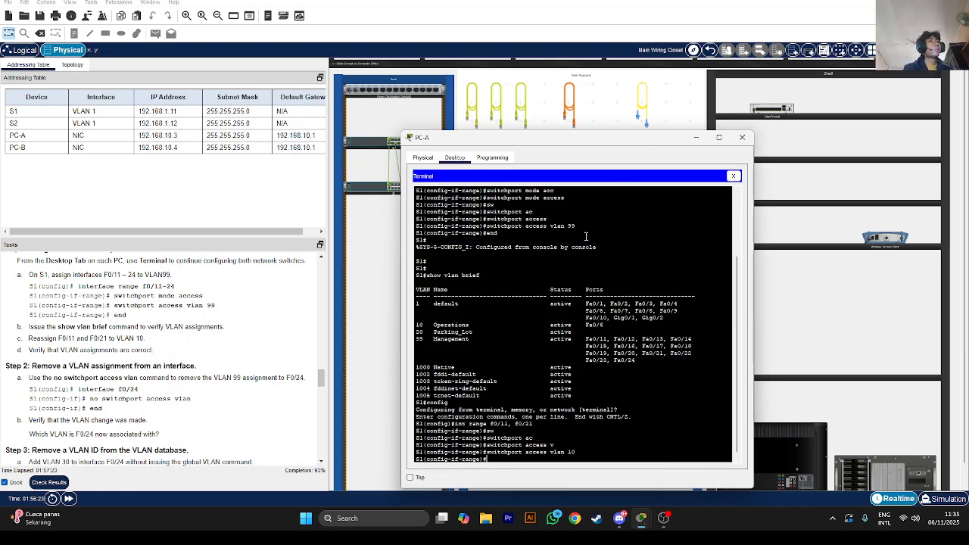
Enter interface configuration for S1 port F0/24
{"action": "scroll", "coordinate": [174, 422], "scroll_direction": "down", "scroll_amount": 1}
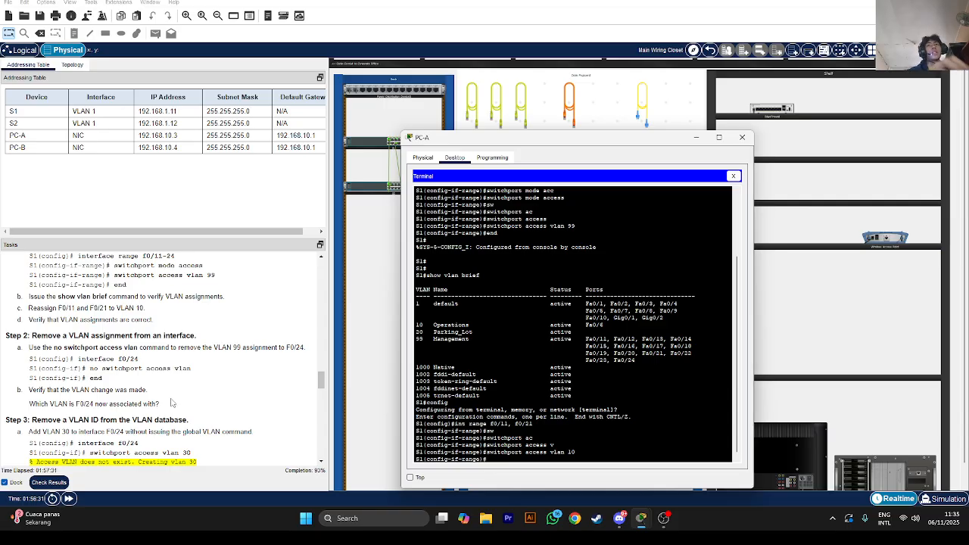
{"action": "type", "text": "int f0/2"}
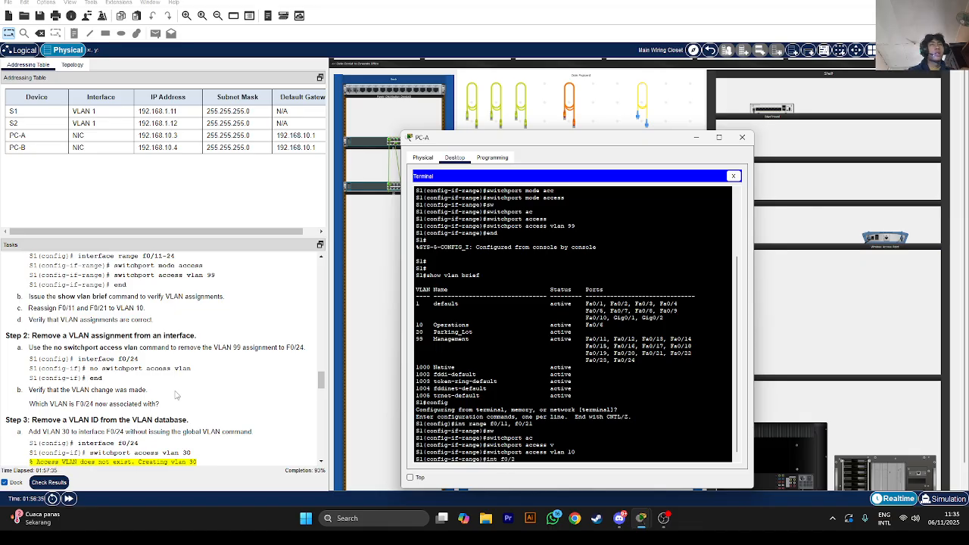
{"action": "type", "text": "24"}
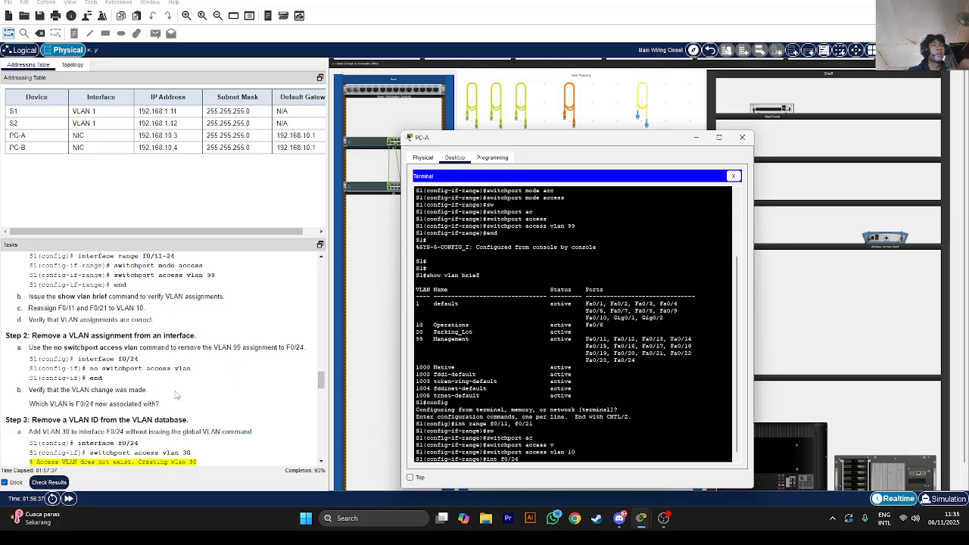
{"action": "key", "text": "Return"}
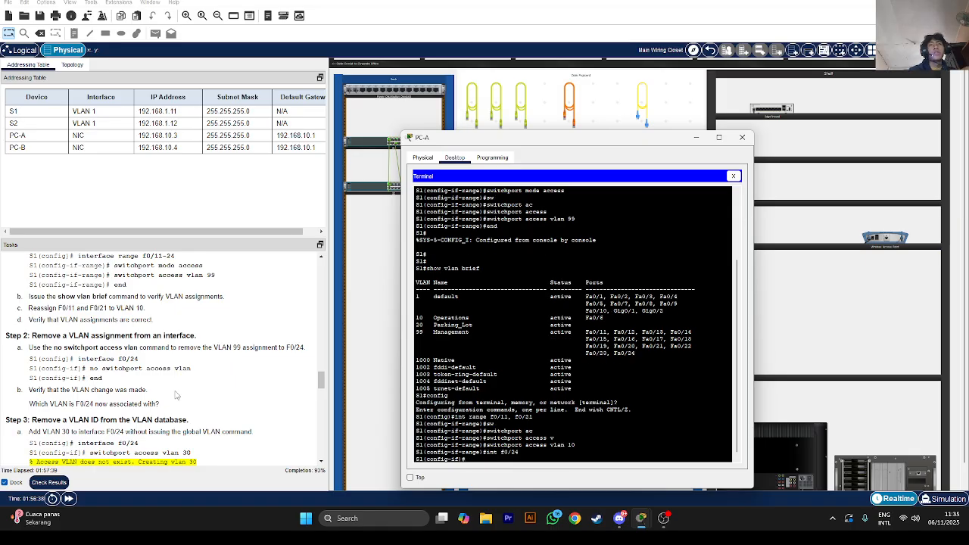
Run no switchport access vlan on F0/24, then verify with do show vlan brief
{"action": "type", "text": "no w"}
{"action": "key", "text": "Return"}
{"action": "type", "text": "no s"}
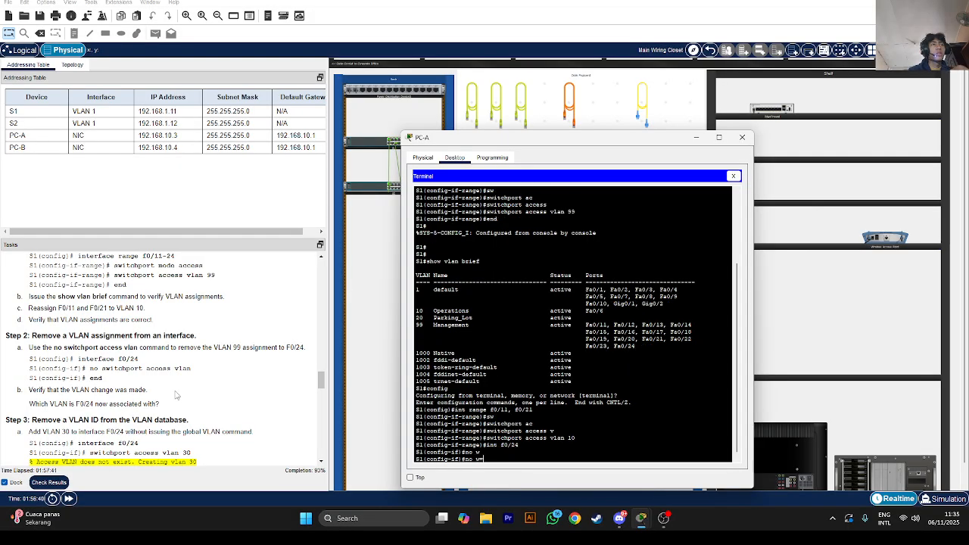
{"action": "type", "text": "w"}
{"action": "key", "text": "Tab"}
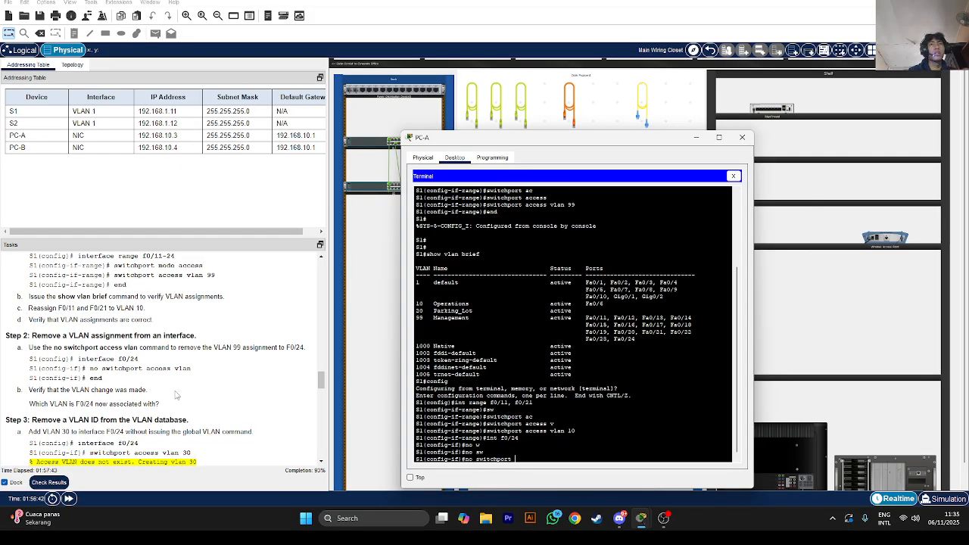
{"action": "type", "text": "ac"}
{"action": "key", "text": "Tab"}
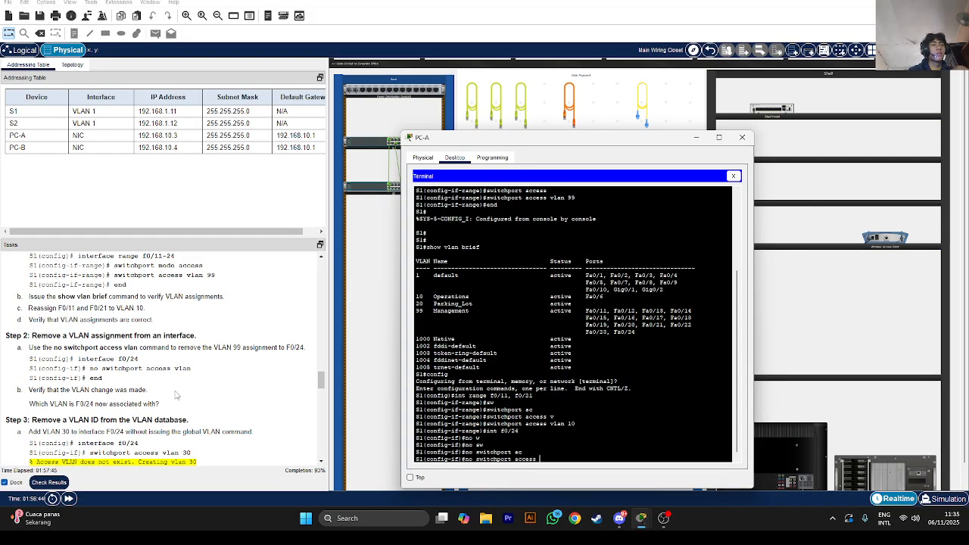
{"action": "type", "text": "vlan"}
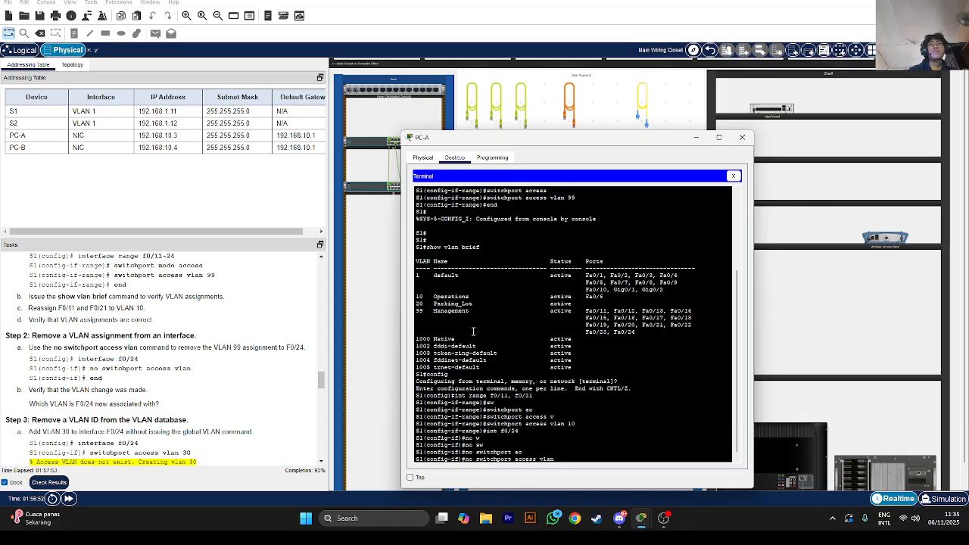
{"action": "key", "text": "Return"}
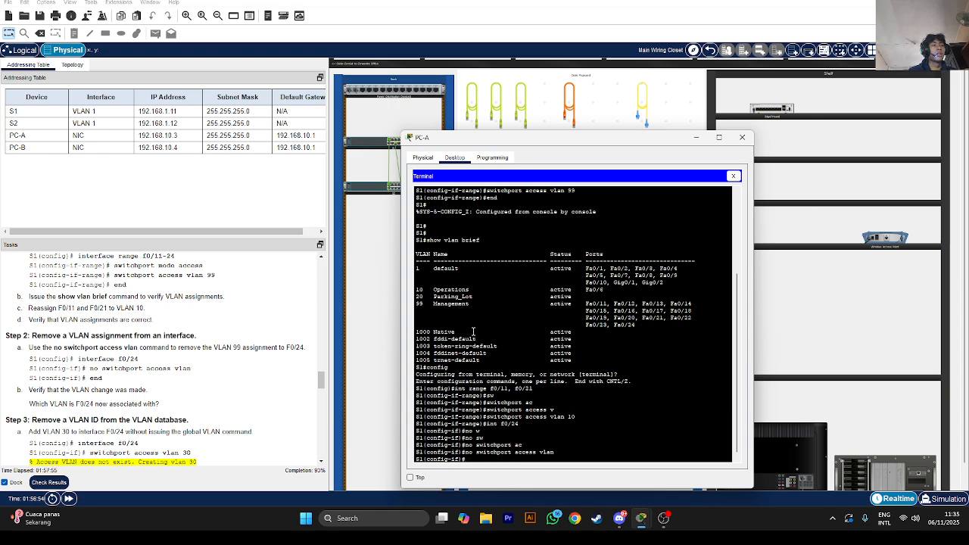
{"action": "type", "text": "do show vlan brief"}
{"action": "key", "text": "Return"}
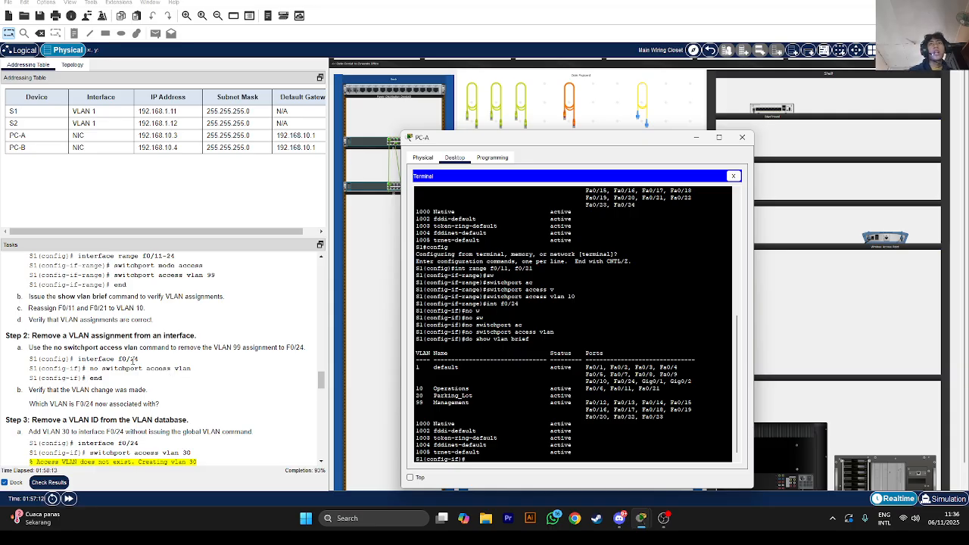
Assign F0/24 to VLAN 30 with switchport access vlan 30
{"action": "scroll", "coordinate": [118, 382], "scroll_direction": "down", "scroll_amount": 1}
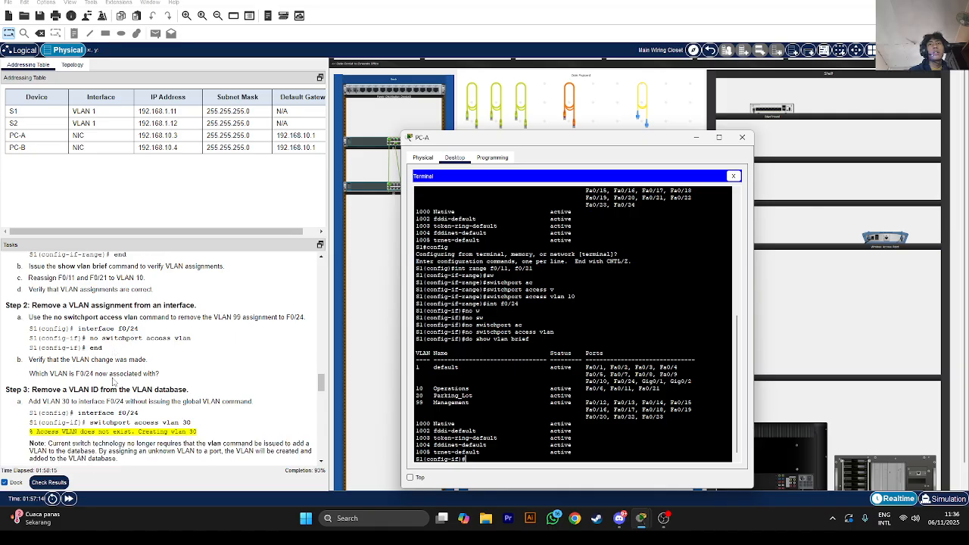
{"action": "scroll", "coordinate": [119, 382], "scroll_direction": "down", "scroll_amount": 2}
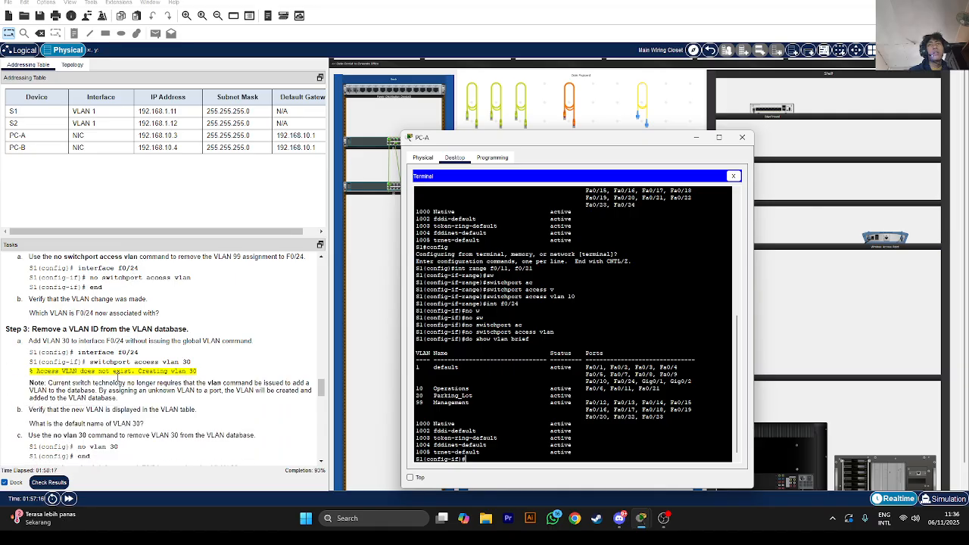
{"action": "scroll", "coordinate": [56, 341], "scroll_direction": "down", "scroll_amount": 1}
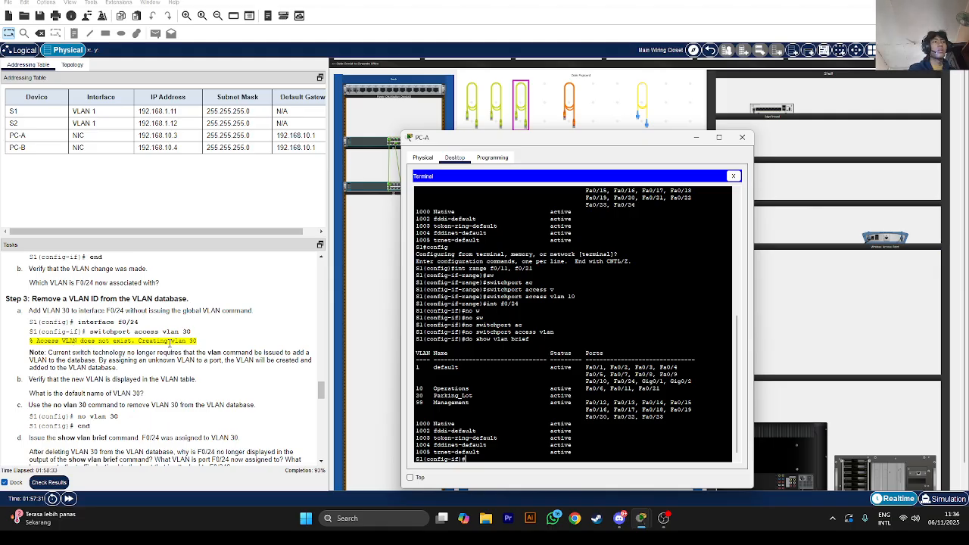
{"action": "type", "text": "sw"}
{"action": "key", "text": "Tab"}
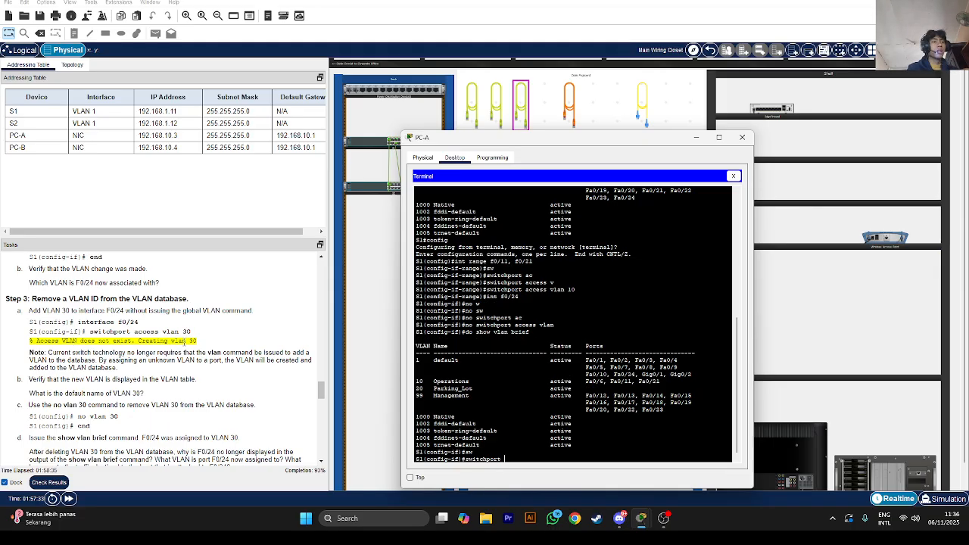
{"action": "type", "text": "acc"}
{"action": "key", "text": "Tab"}
{"action": "type", "text": "vlan "}
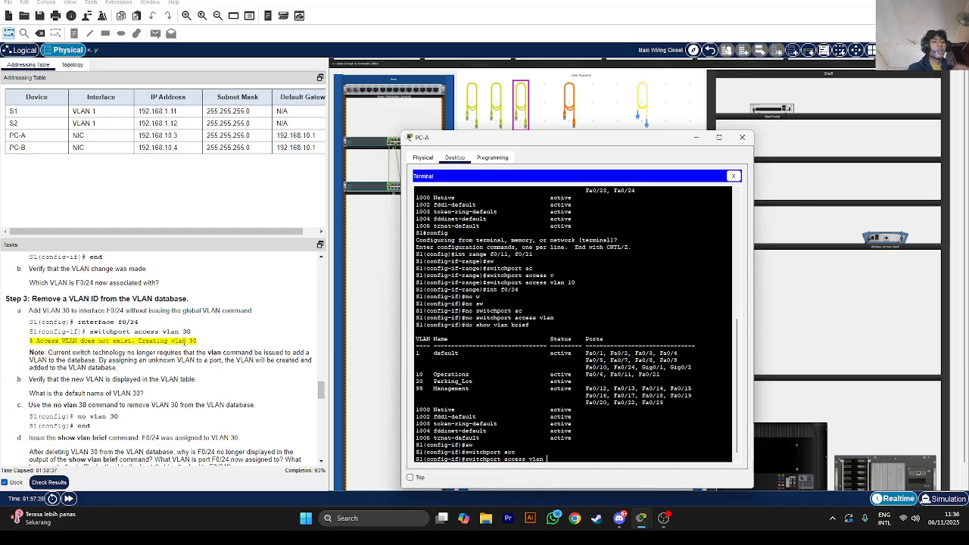
{"action": "type", "text": "30"}
{"action": "key", "text": "Return"}
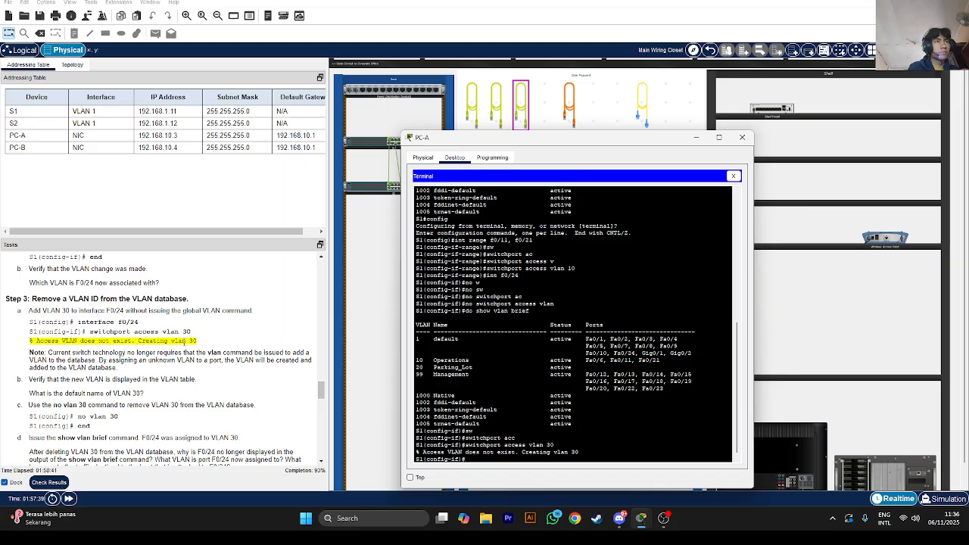
Set F0/24 to switchport mode access and assign it to VLAN 30 again
{"action": "type", "text": "sw"}
{"action": "key", "text": "Tab"}
{"action": "type", "text": "mode"}
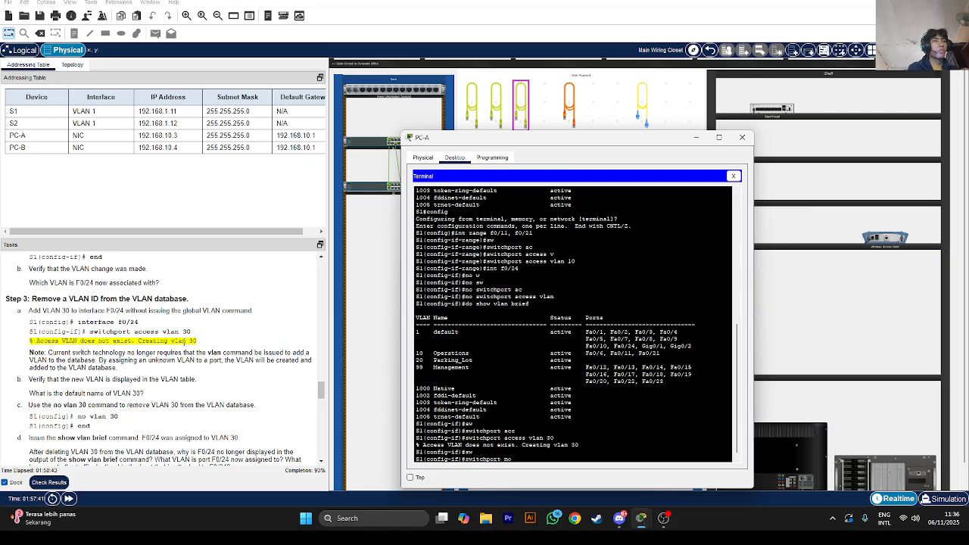
{"action": "key", "text": "Tab"}
{"action": "type", "text": "acc"}
{"action": "key", "text": "Tab"}
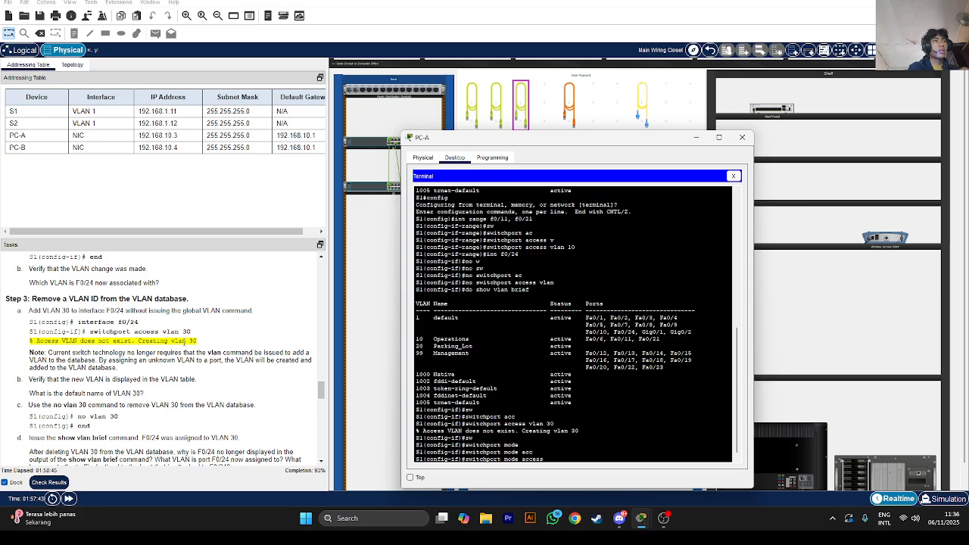
{"action": "key", "text": "Return"}
{"action": "type", "text": "sw"}
{"action": "key", "text": "Tab"}
{"action": "type", "text": "acc"}
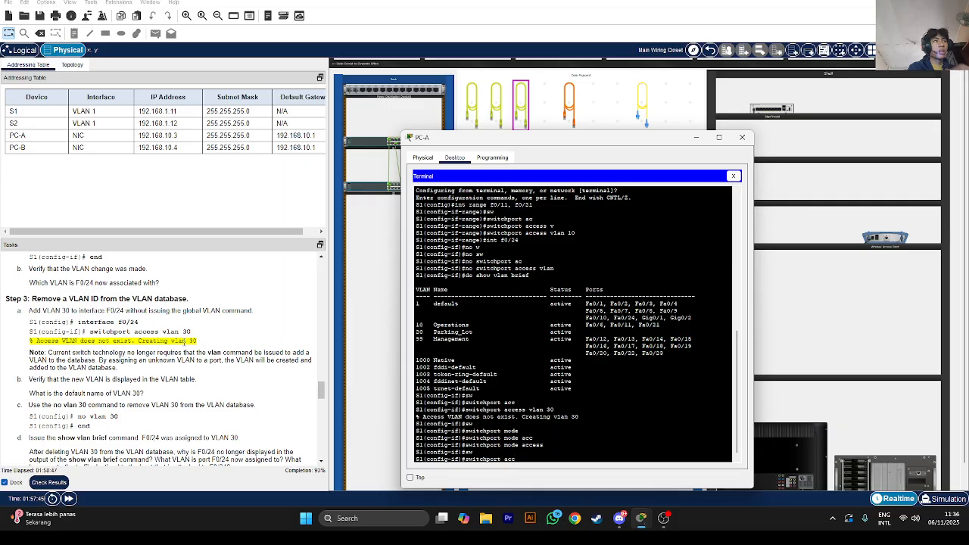
{"action": "key", "text": "Tab"}
{"action": "type", "text": "vlan"}
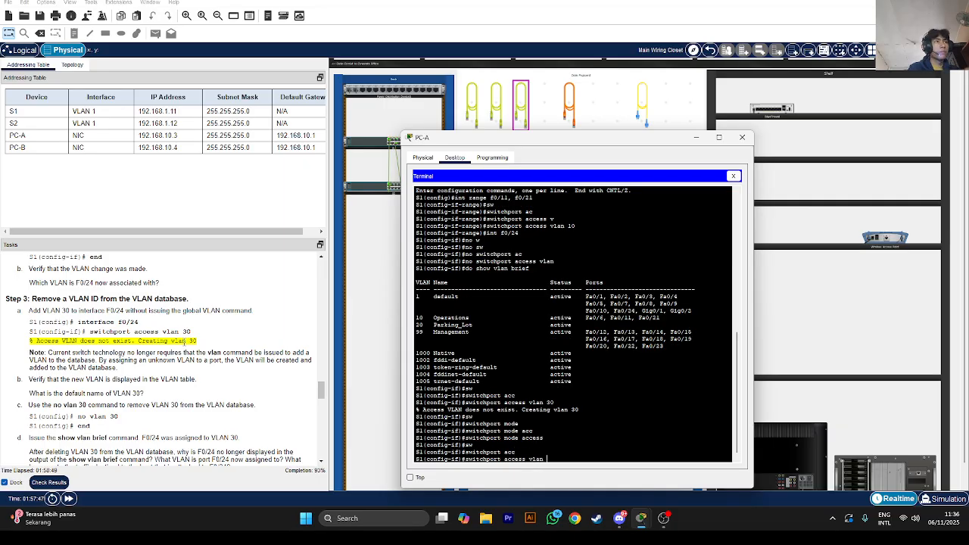
{"action": "type", "text": " 30"}
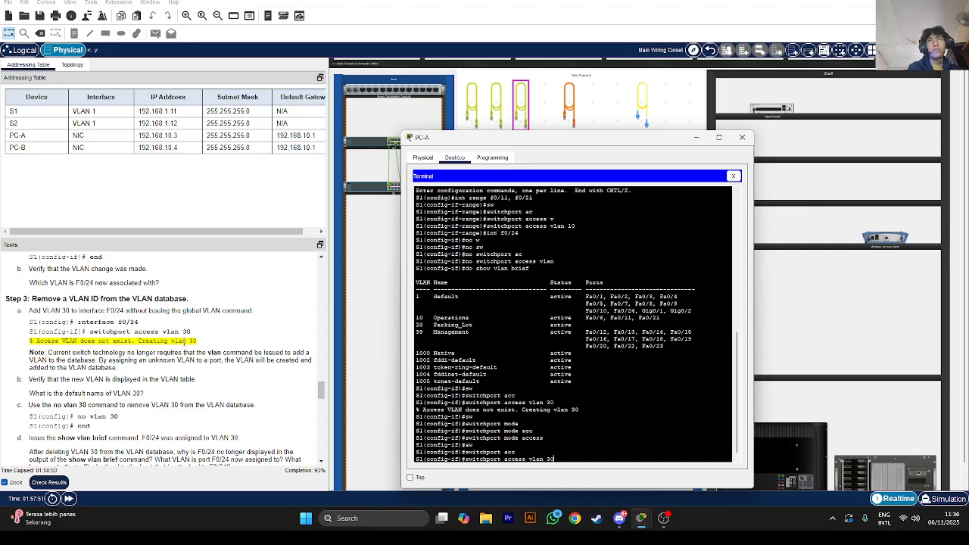
{"action": "key", "text": "Return"}
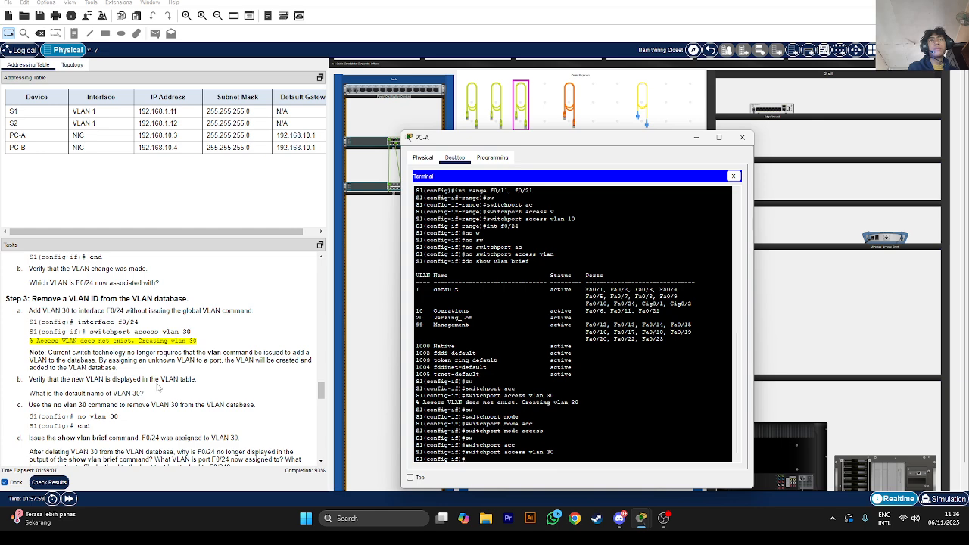
{"action": "scroll", "coordinate": [158, 388], "scroll_direction": "down", "scroll_amount": 1}
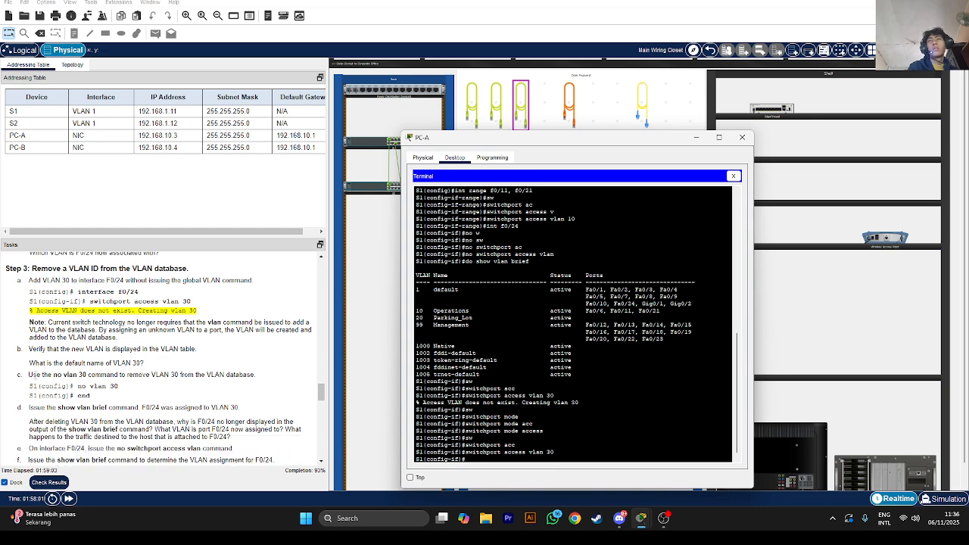
{"action": "left_click", "coordinate": [36, 375]}
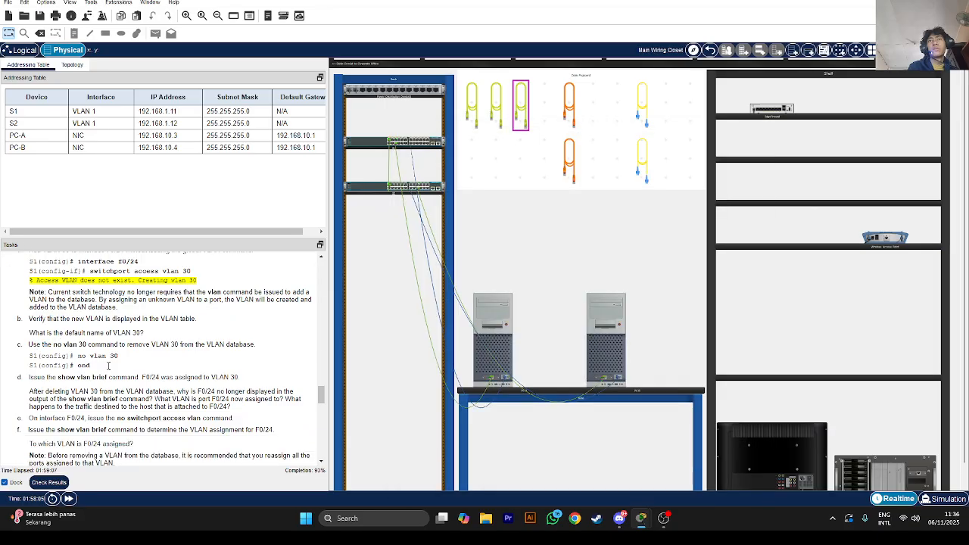
{"action": "scroll", "coordinate": [107, 366], "scroll_direction": "down", "scroll_amount": 1}
{"action": "left_click_drag", "start_coordinate": [92, 378], "coordinate": [87, 379]}
{"action": "scroll", "coordinate": [85, 387], "scroll_direction": "down", "scroll_amount": 1}
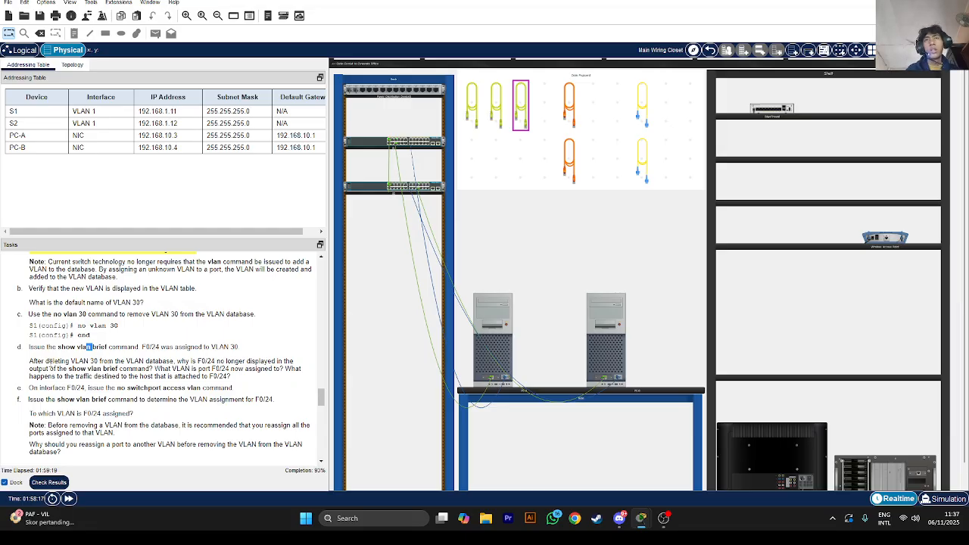
{"action": "left_click", "coordinate": [504, 365]}
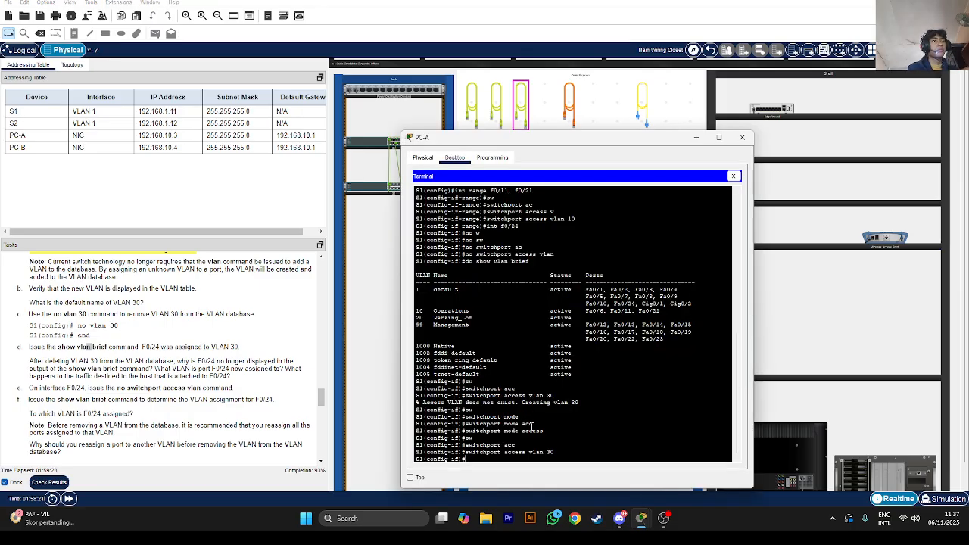
Run do show vlan brief from S1's interface configuration mode
{"action": "type", "text": "how"}
{"action": "key", "text": "BackSpace"}
{"action": "key", "text": "BackSpace"}
{"action": "key", "text": "BackSpace"}
{"action": "key", "text": "BackSpace"}
{"action": "type", "text": "do show"}
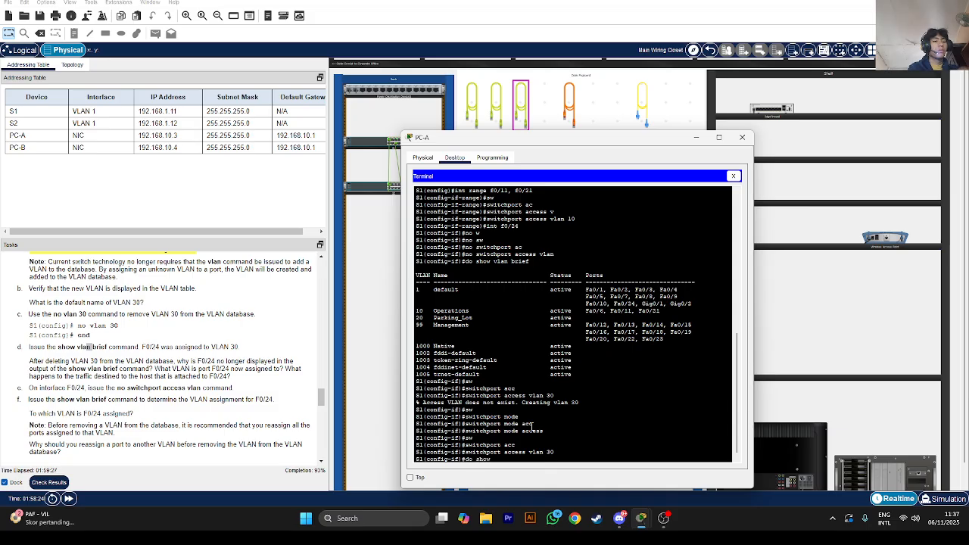
{"action": "type", "text": " vlan brief"}
{"action": "key", "text": "Return"}
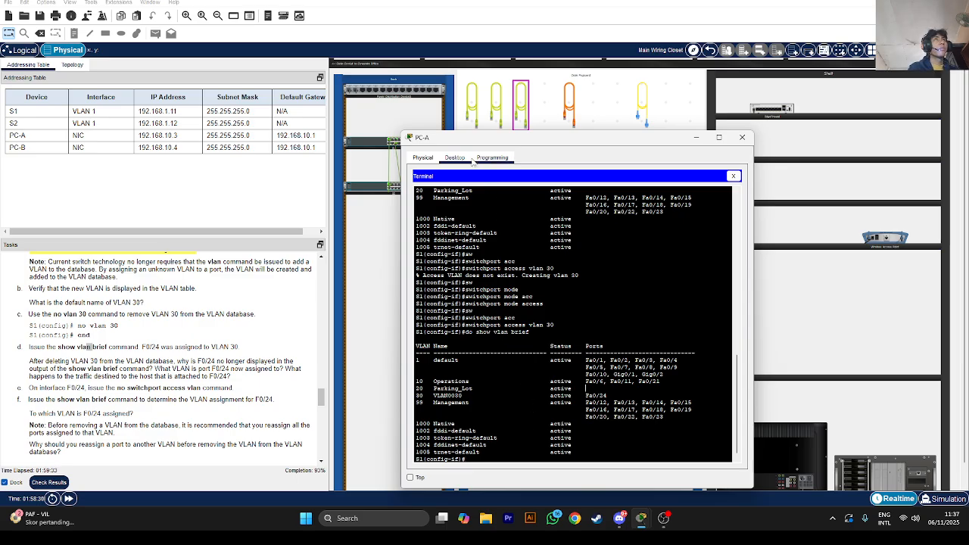
Move the terminal aside and highlight the VLAN0030 name holding Fa0/24 in the output
{"action": "left_click_drag", "start_coordinate": [466, 145], "coordinate": [644, 168]}
{"action": "double_click", "coordinate": [598, 418]}
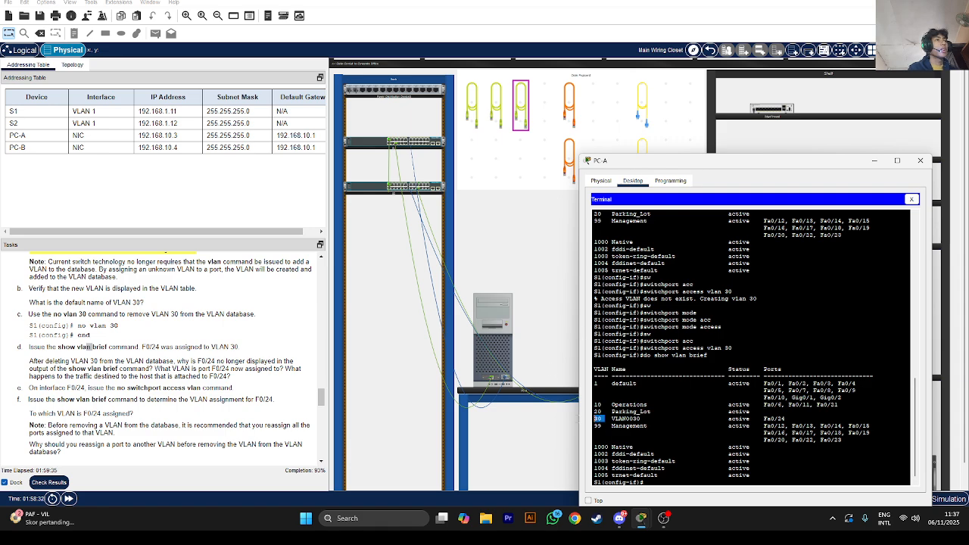
{"action": "left_click", "coordinate": [632, 418]}
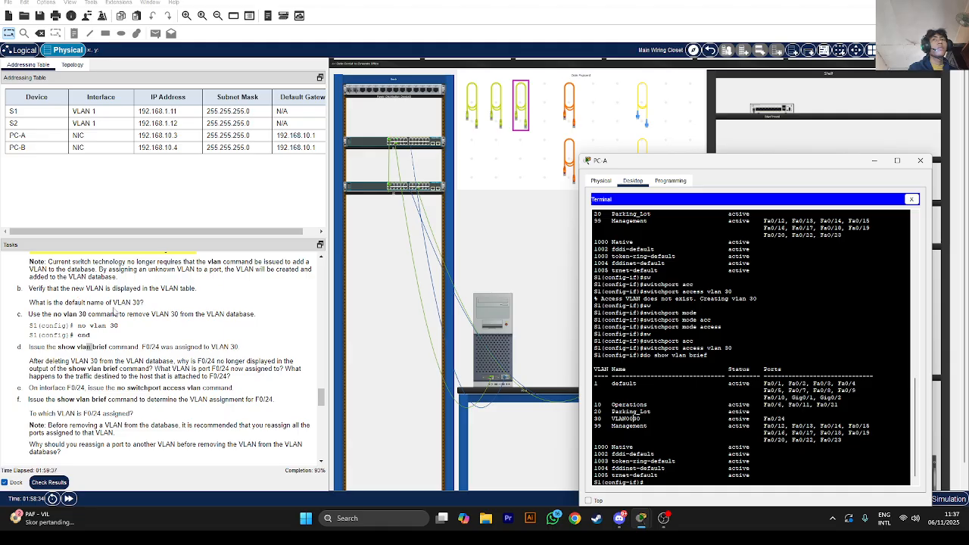
{"action": "left_click_drag", "start_coordinate": [641, 419], "coordinate": [629, 419]}
{"action": "left_click", "coordinate": [670, 418]}
{"action": "left_click_drag", "start_coordinate": [602, 419], "coordinate": [633, 419]}
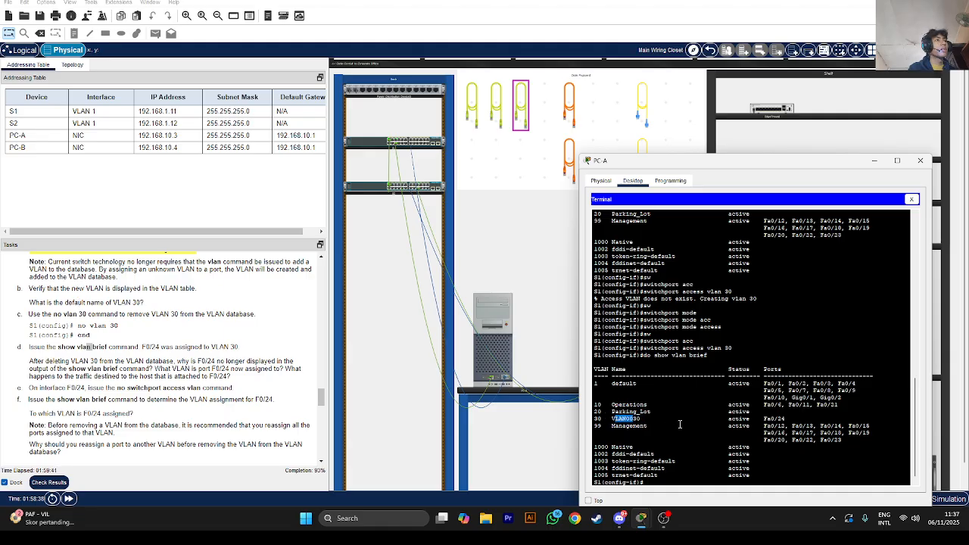
{"action": "left_click", "coordinate": [648, 483]}
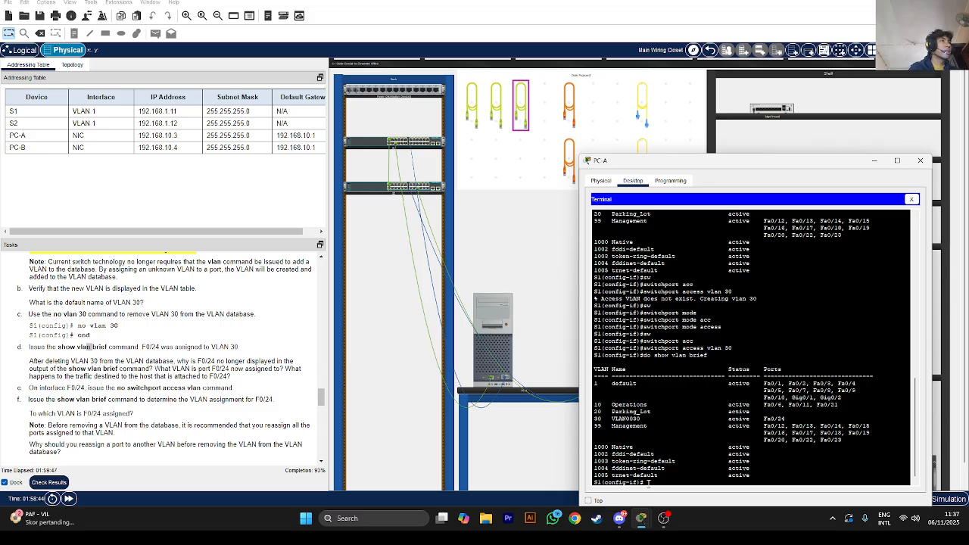
{"action": "type", "text": "n"}
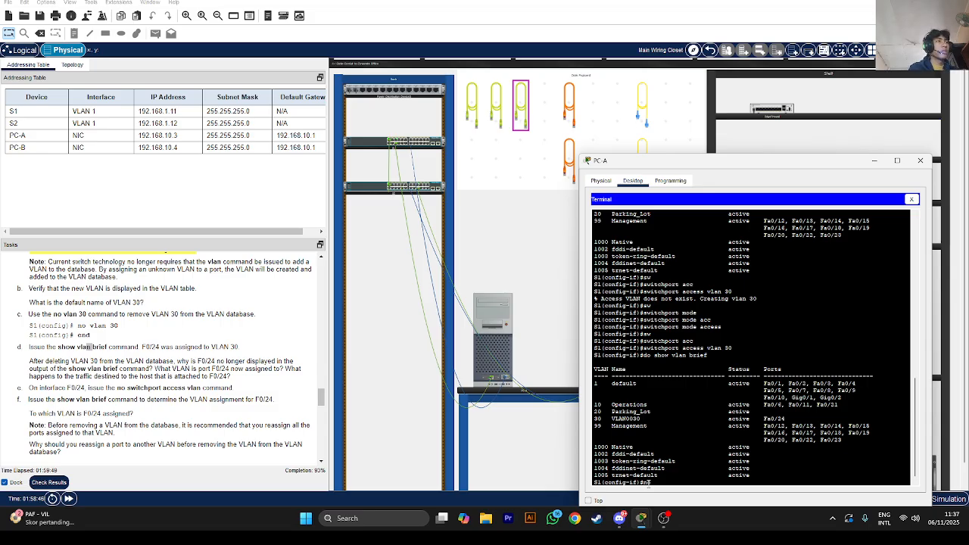
{"action": "key", "text": "BackSpace"}
{"action": "key", "text": "Up"}
{"action": "key", "text": "Up"}
{"action": "key", "text": "Up"}
Rerun no switchport access vlan on F0/24 and check it with do show vlan brief
{"action": "key", "text": "Down"}
{"action": "key", "text": "Down"}
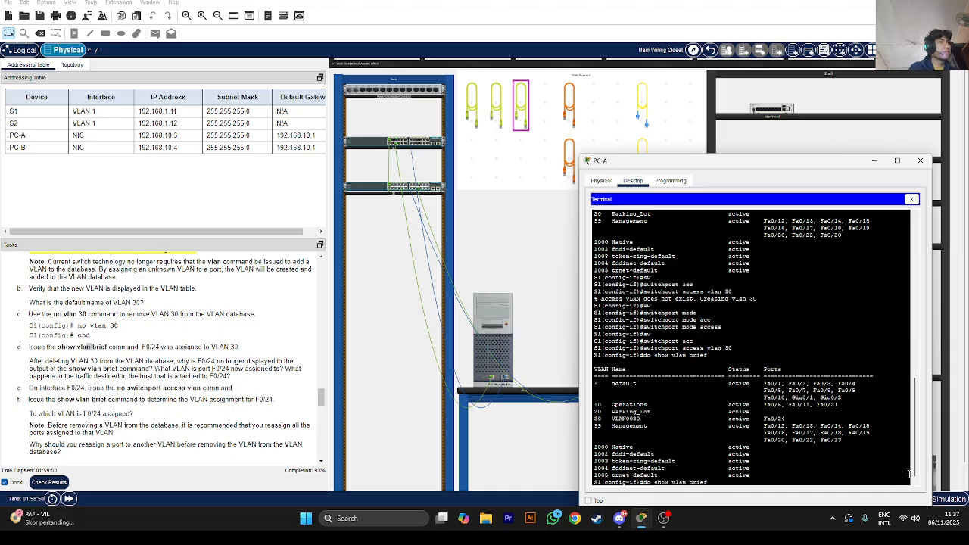
{"action": "key", "text": "Down"}
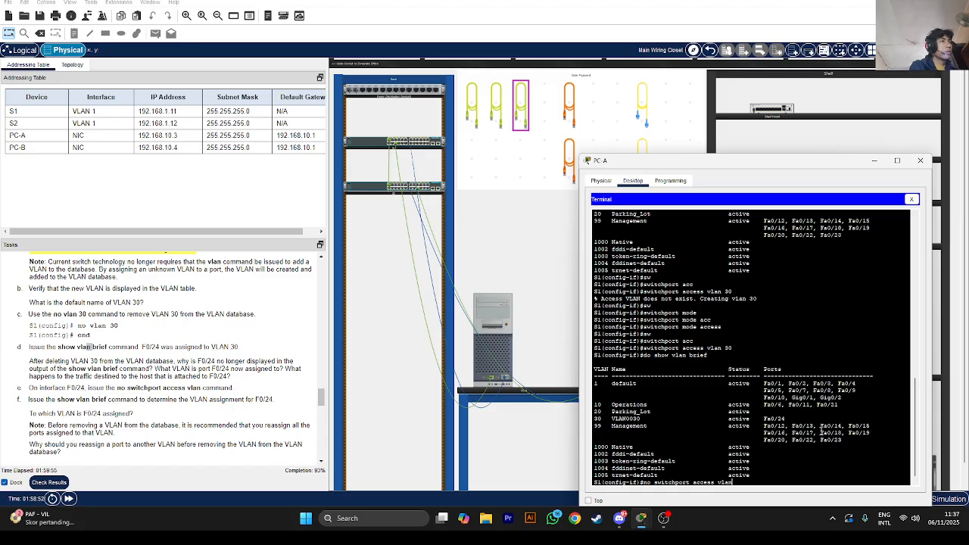
{"action": "key", "text": "Return"}
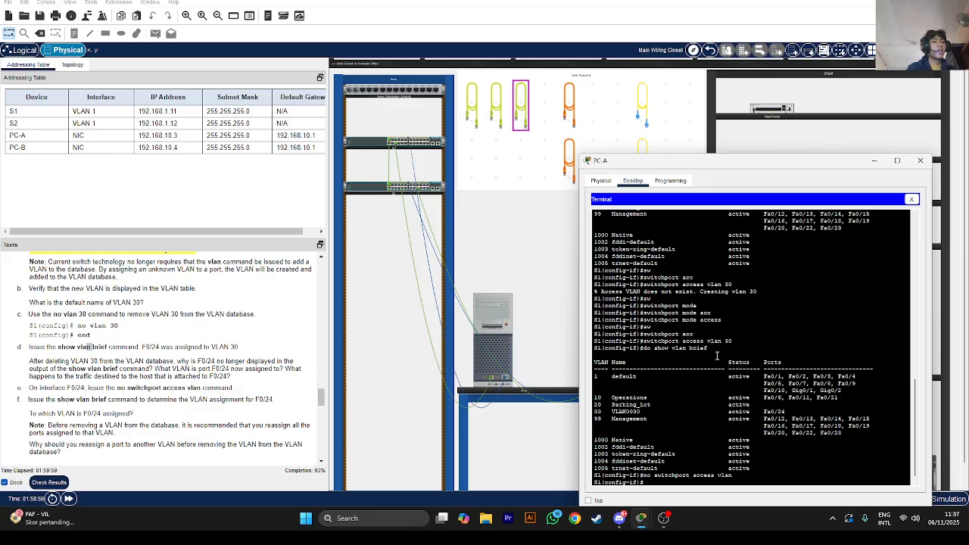
{"action": "type", "text": "do show vl"}
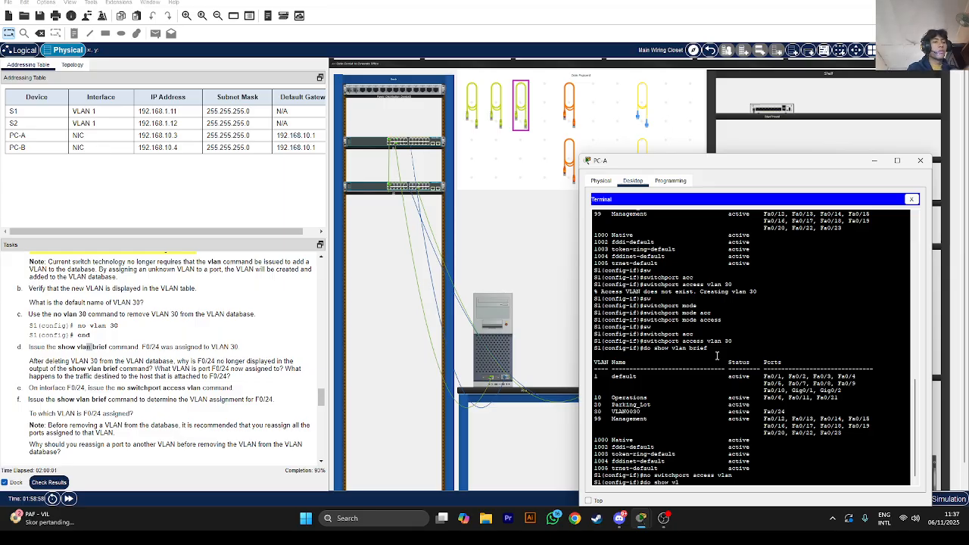
{"action": "type", "text": "an brief"}
{"action": "key", "text": "Return"}
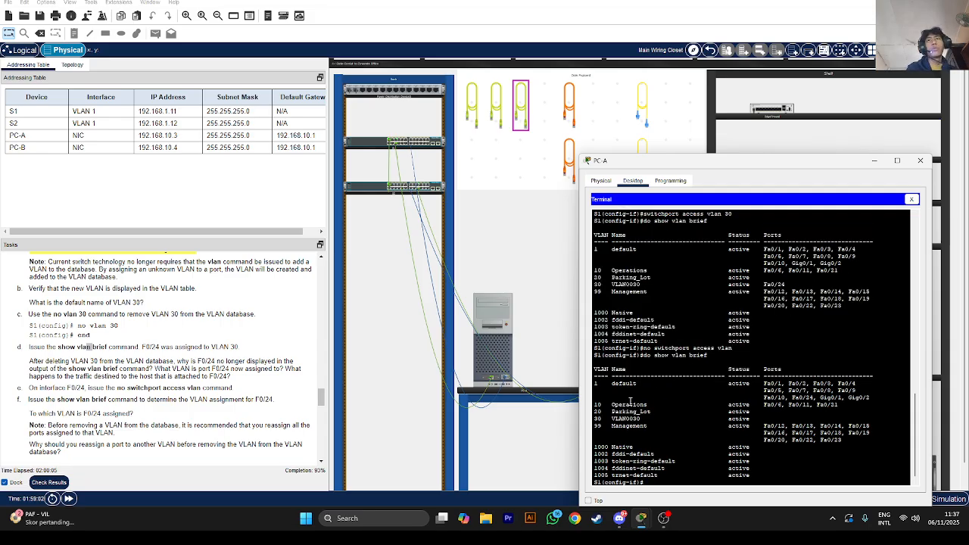
Exit interface mode and delete VLAN 30 with no vlan 30
{"action": "type", "text": "no"}
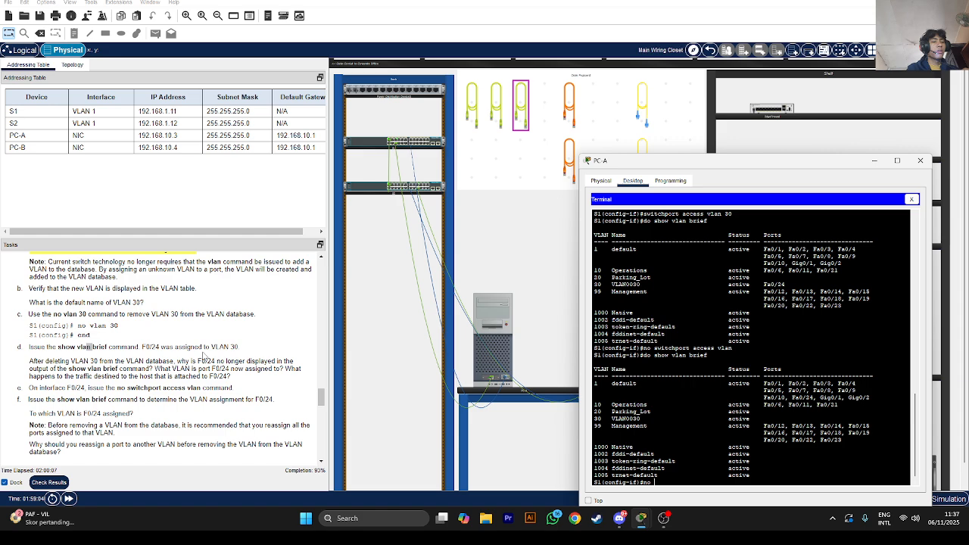
{"action": "type", "text": " vla"}
{"action": "type", "text": "n"}
{"action": "key", "text": "BackSpace"}
{"action": "key", "text": "BackSpace"}
{"action": "key", "text": "BackSpace"}
{"action": "key", "text": "BackSpace"}
{"action": "key", "text": "BackSpace"}
{"action": "key", "text": "BackSpace"}
{"action": "key", "text": "BackSpace"}
{"action": "type", "text": "exit"}
{"action": "key", "text": "Return"}
{"action": "key", "text": "Return"}
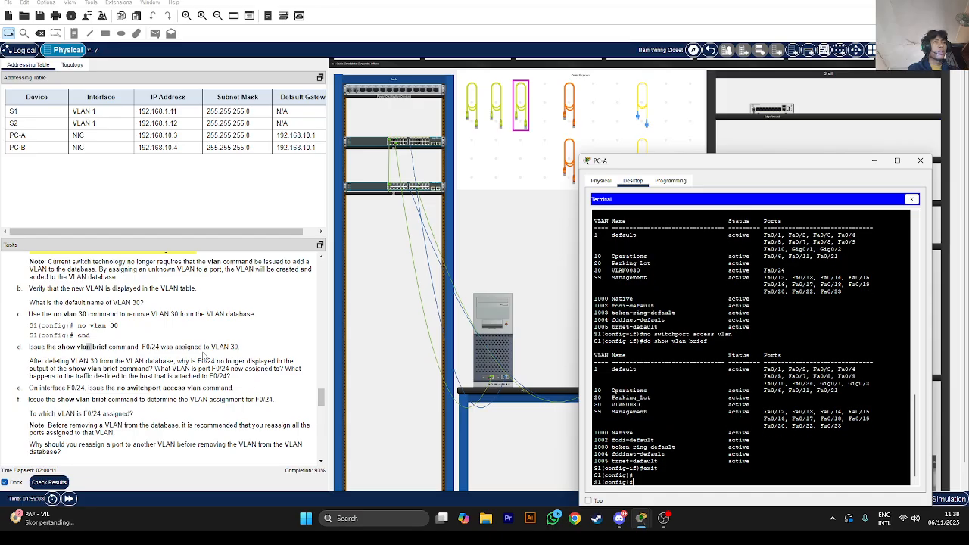
{"action": "type", "text": "no vlan 30"}
{"action": "key", "text": "Return"}
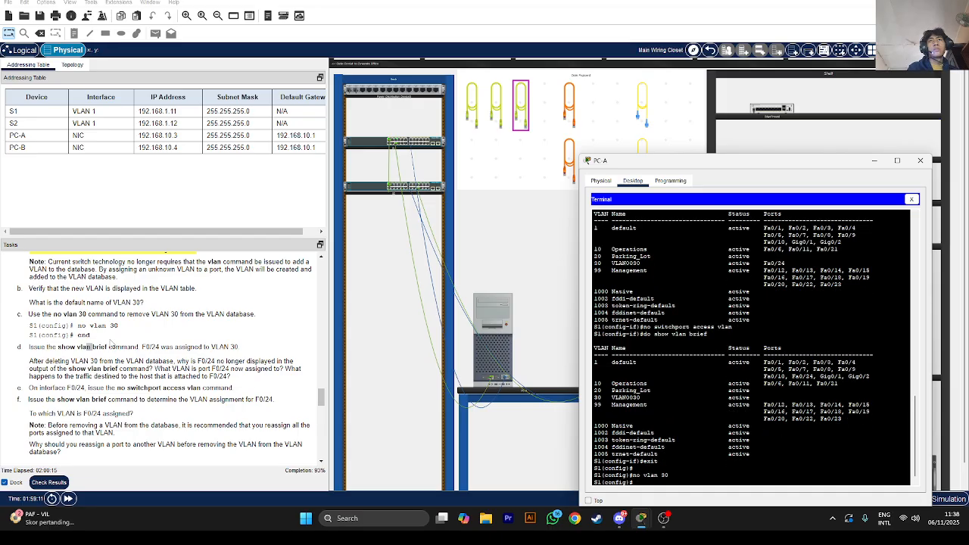
End configuration mode to return S1 to the privileged prompt
{"action": "scroll", "coordinate": [105, 333], "scroll_direction": "down", "scroll_amount": 1}
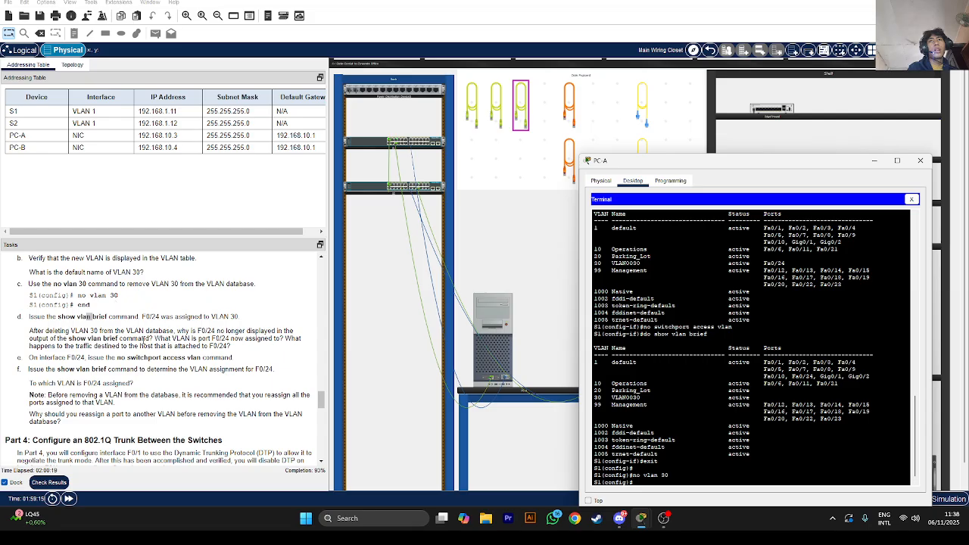
{"action": "type", "text": "nd"}
{"action": "key", "text": "Return"}
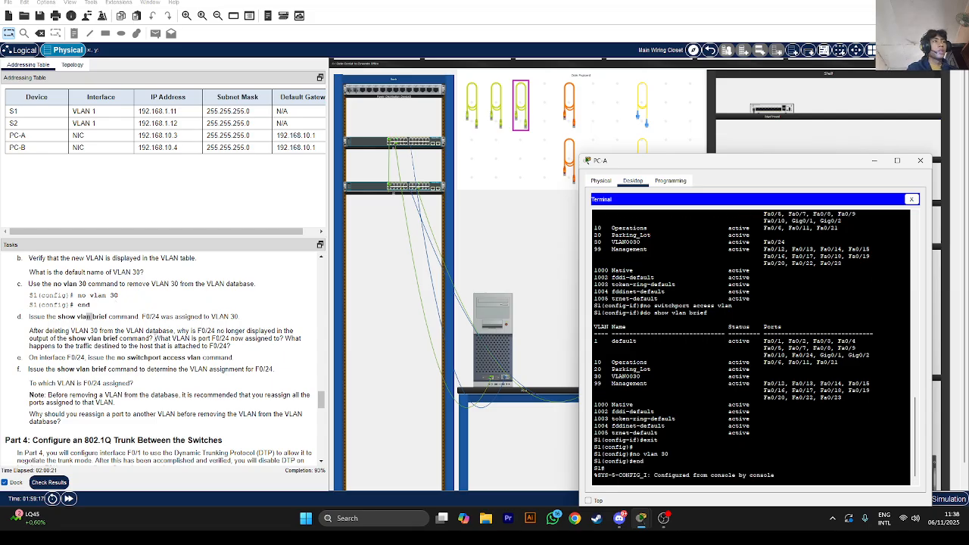
{"action": "key", "text": "Return"}
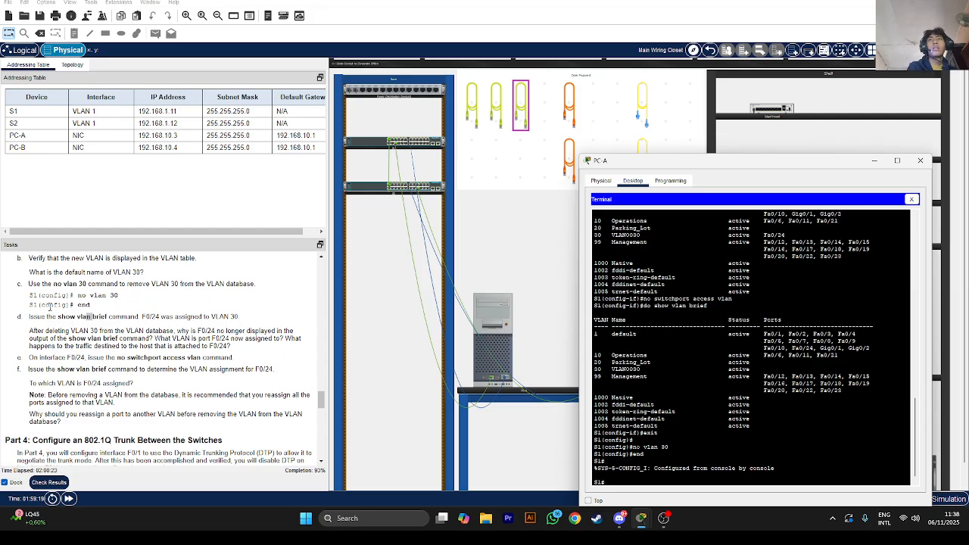
{"action": "scroll", "coordinate": [54, 317], "scroll_direction": "down", "scroll_amount": 1}
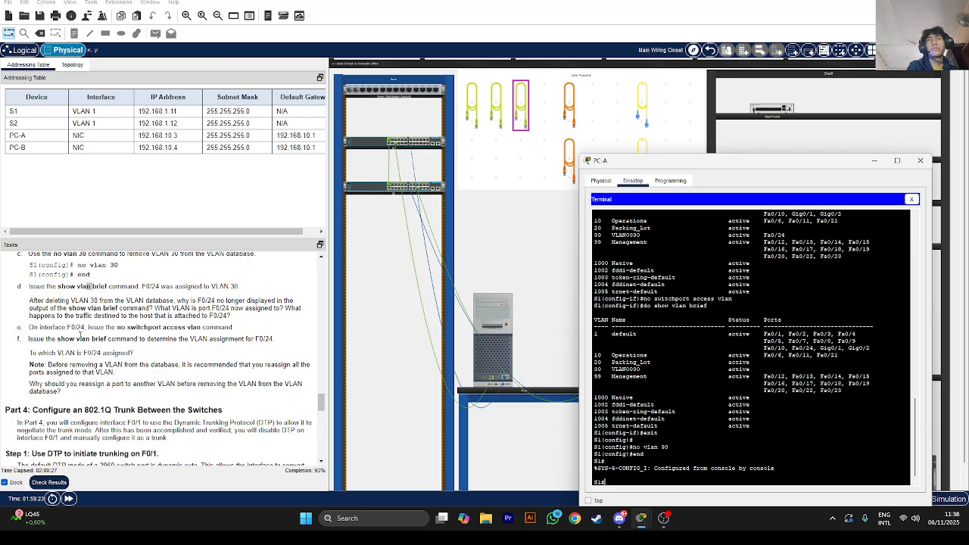
{"action": "scroll", "coordinate": [81, 340], "scroll_direction": "down", "scroll_amount": 1}
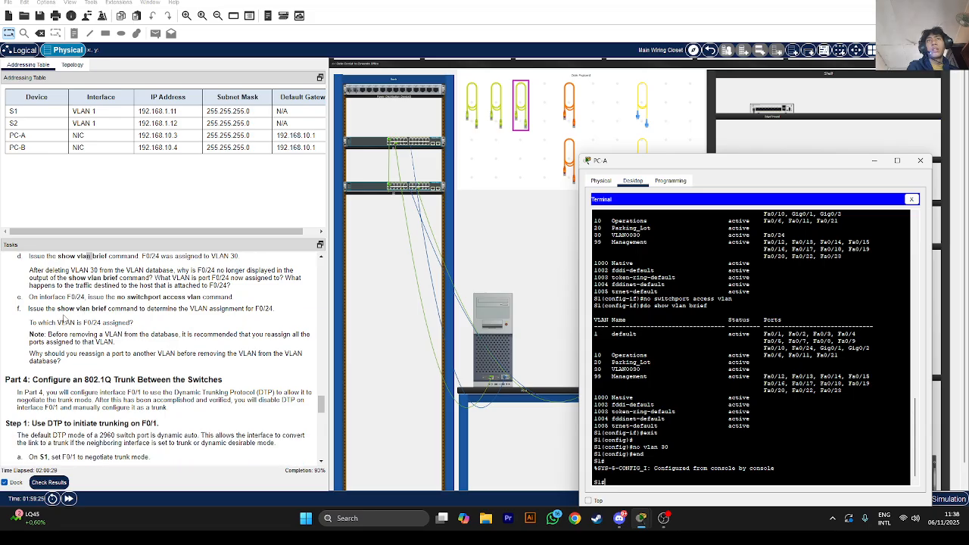
{"action": "left_click", "coordinate": [110, 296]}
{"action": "double_click", "coordinate": [110, 297]}
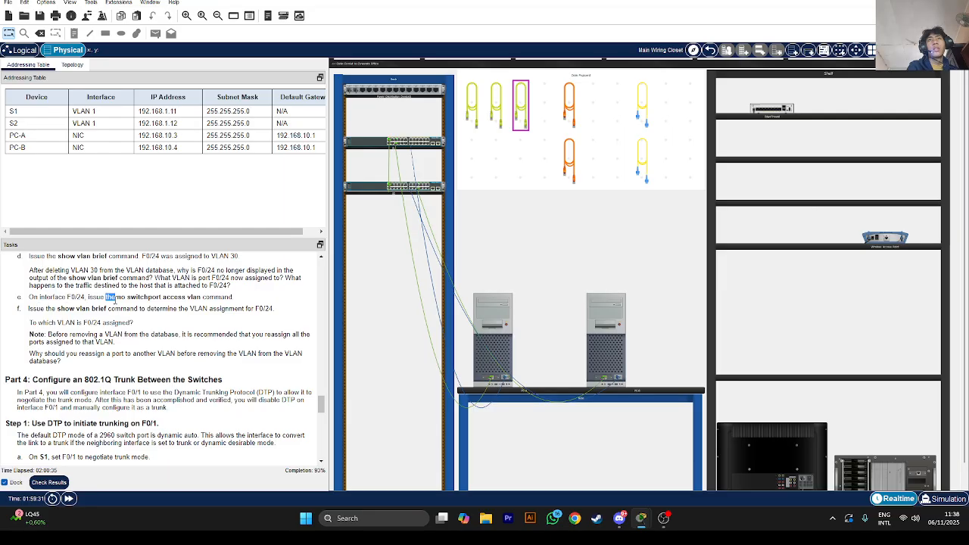
{"action": "triple_click", "coordinate": [116, 299]}
{"action": "left_click", "coordinate": [117, 300]}
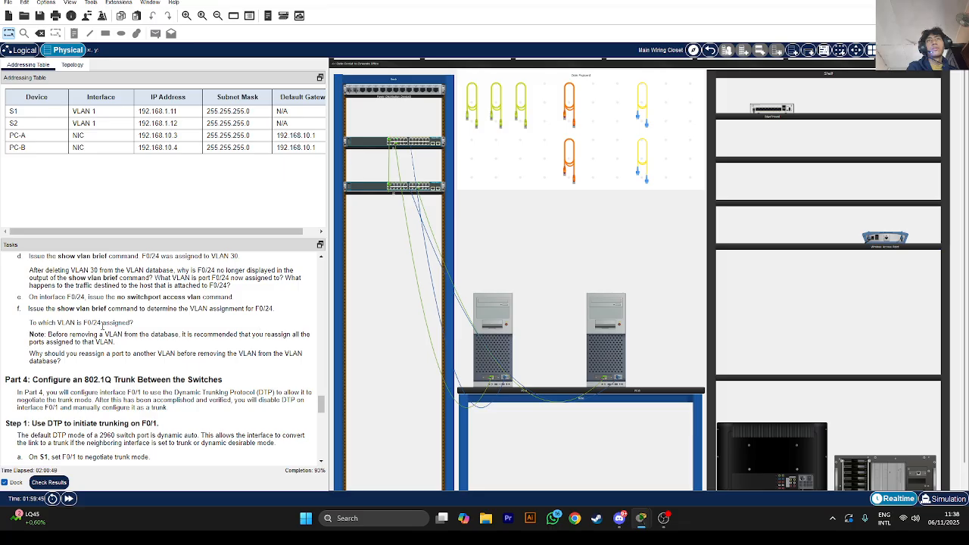
{"action": "scroll", "coordinate": [98, 325], "scroll_direction": "down", "scroll_amount": 1}
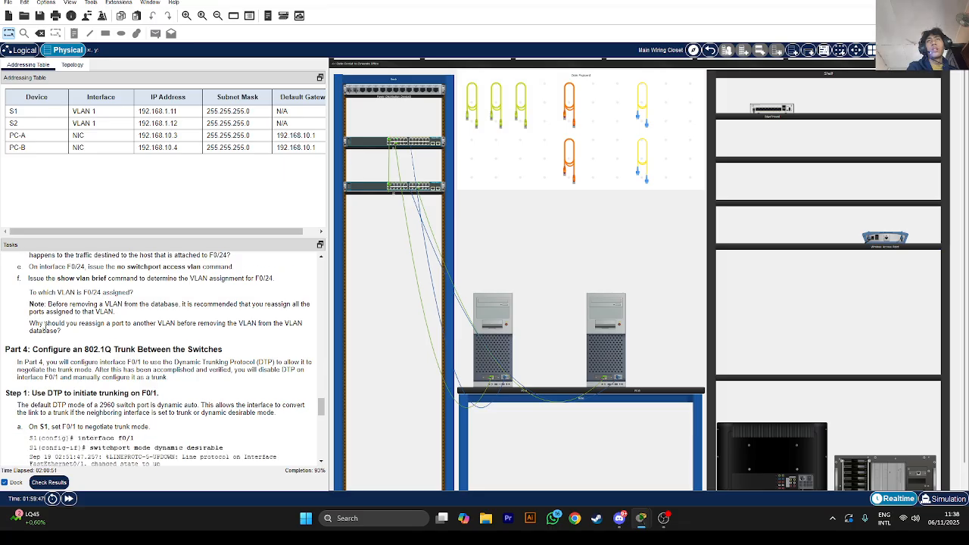
{"action": "scroll", "coordinate": [85, 340], "scroll_direction": "up", "scroll_amount": 4}
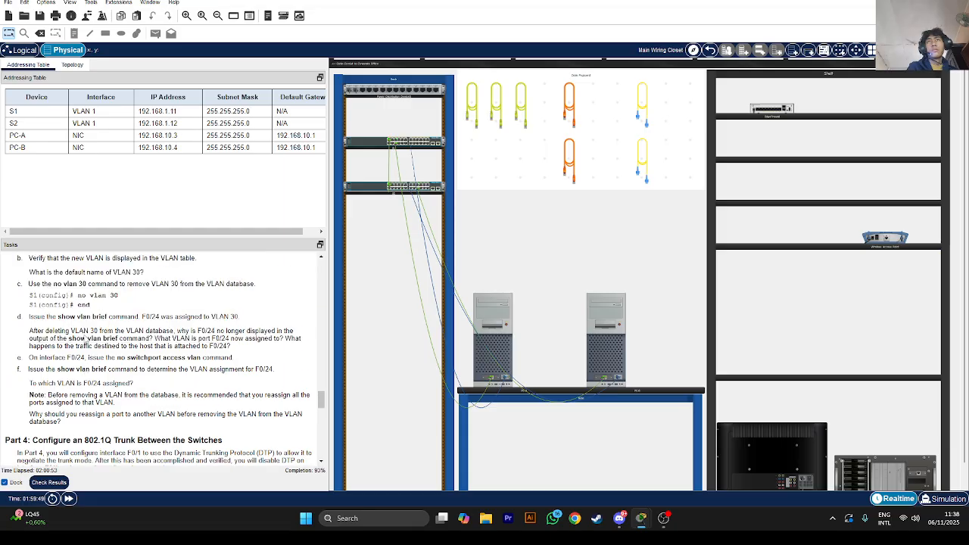
{"action": "scroll", "coordinate": [86, 336], "scroll_direction": "down", "scroll_amount": 5}
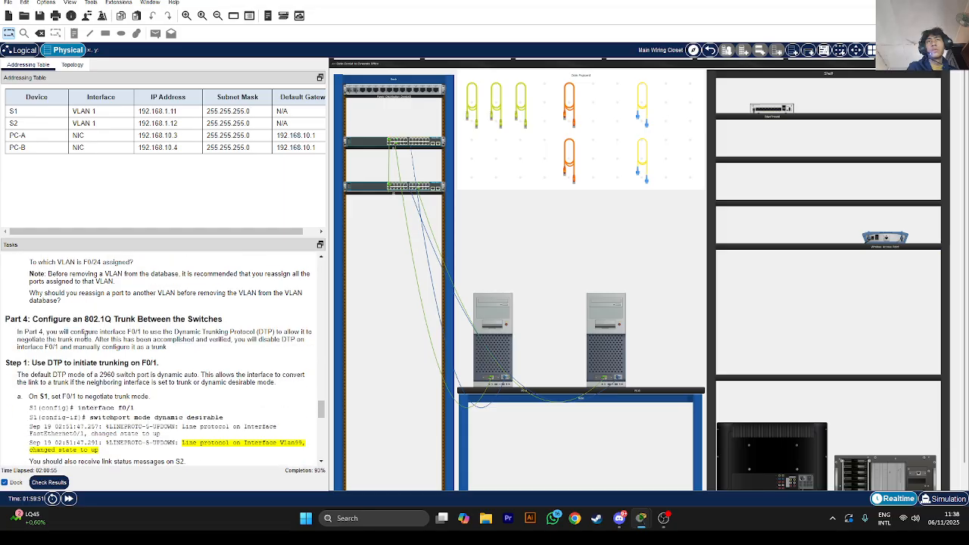
{"action": "scroll", "coordinate": [65, 331], "scroll_direction": "down", "scroll_amount": 1}
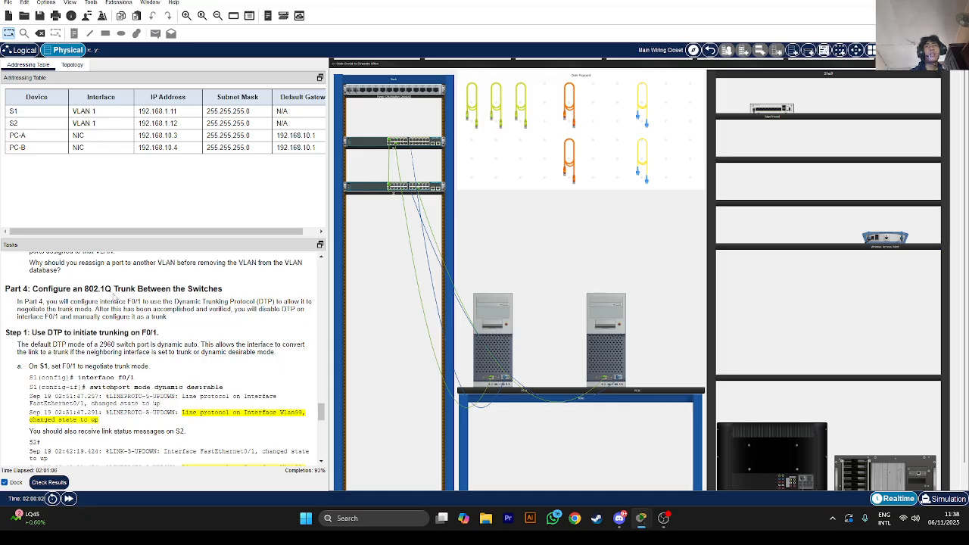
{"action": "scroll", "coordinate": [189, 323], "scroll_direction": "down", "scroll_amount": 2}
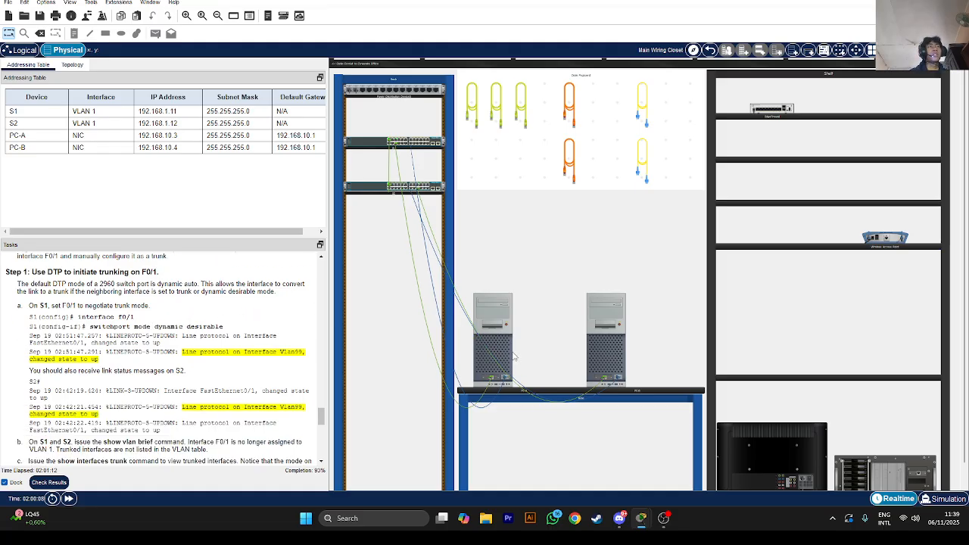
{"action": "left_click", "coordinate": [512, 353]}
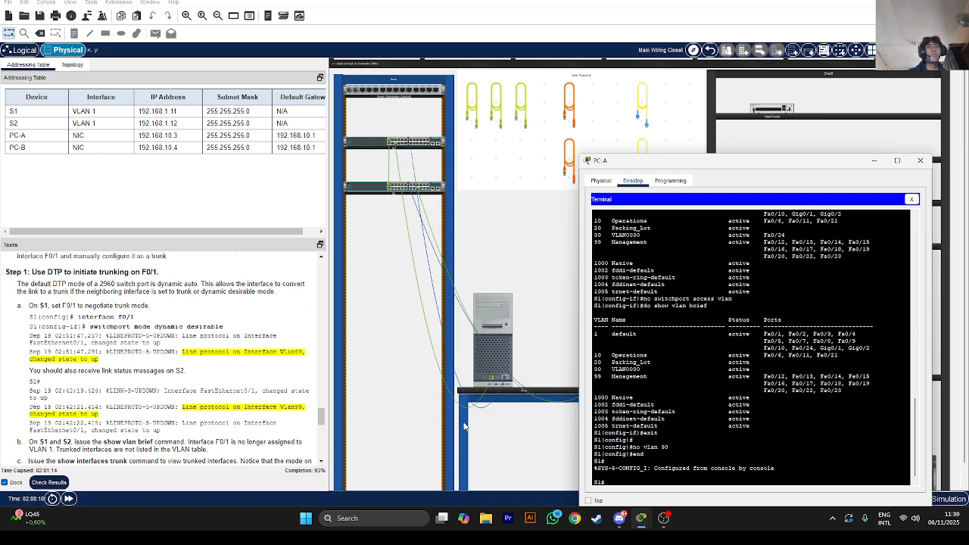
Enter global configuration and interface F0/1 on S1
{"action": "type", "text": "int f"}
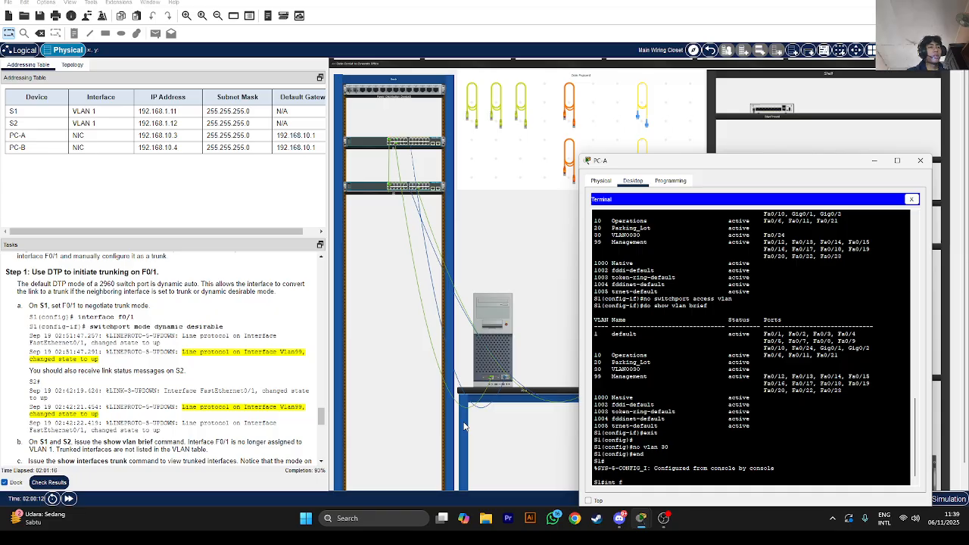
{"action": "type", "text": "0/1"}
{"action": "key", "text": "Return"}
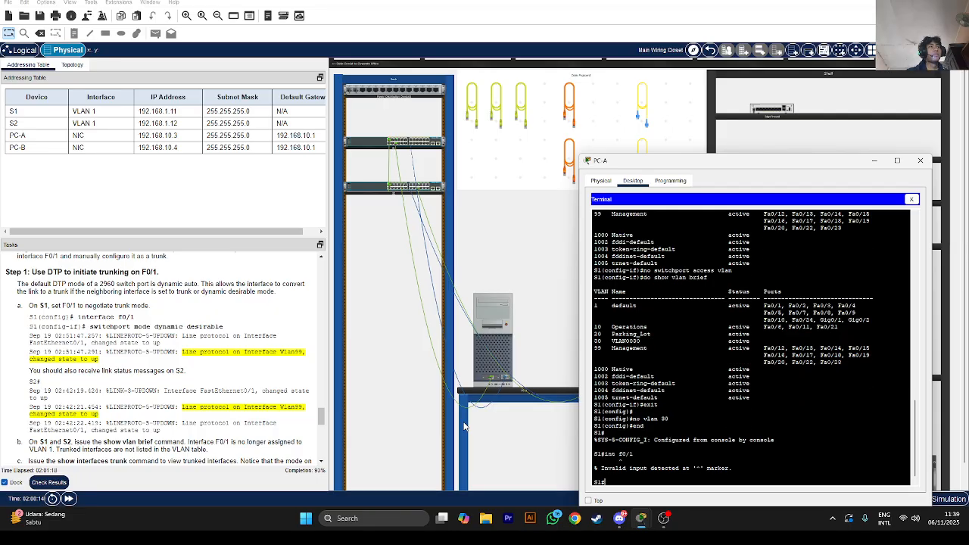
{"action": "type", "text": "confi"}
{"action": "key", "text": "Return"}
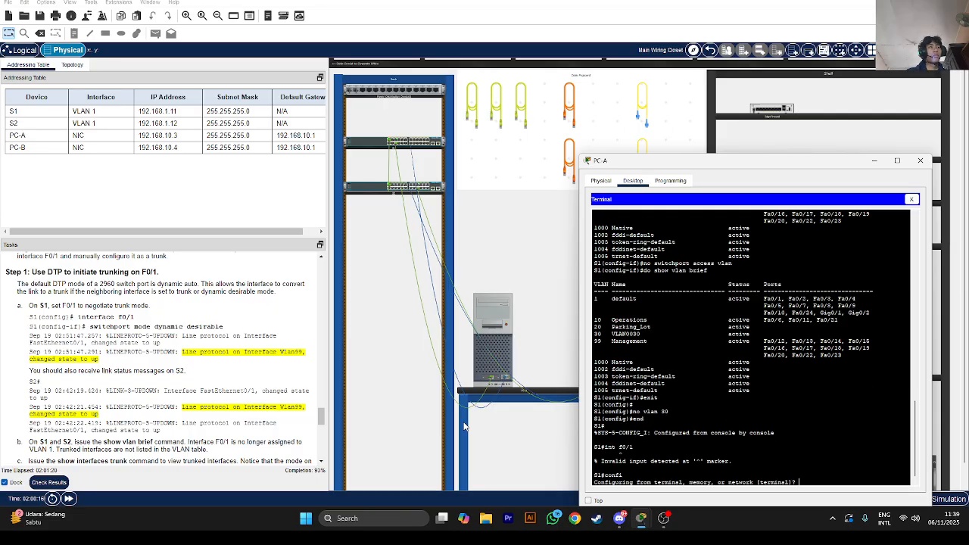
{"action": "key", "text": "Return"}
{"action": "type", "text": "int f0/1"}
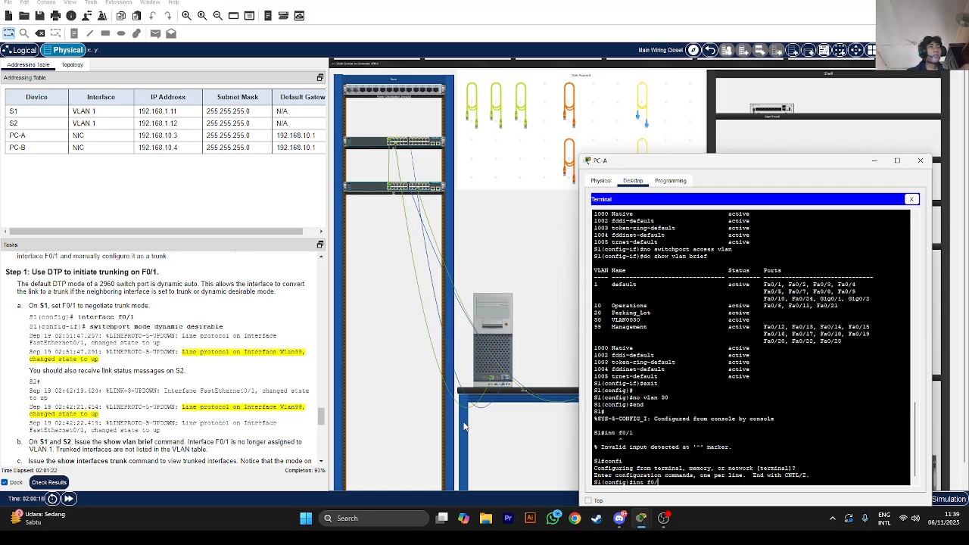
{"action": "key", "text": "Return"}
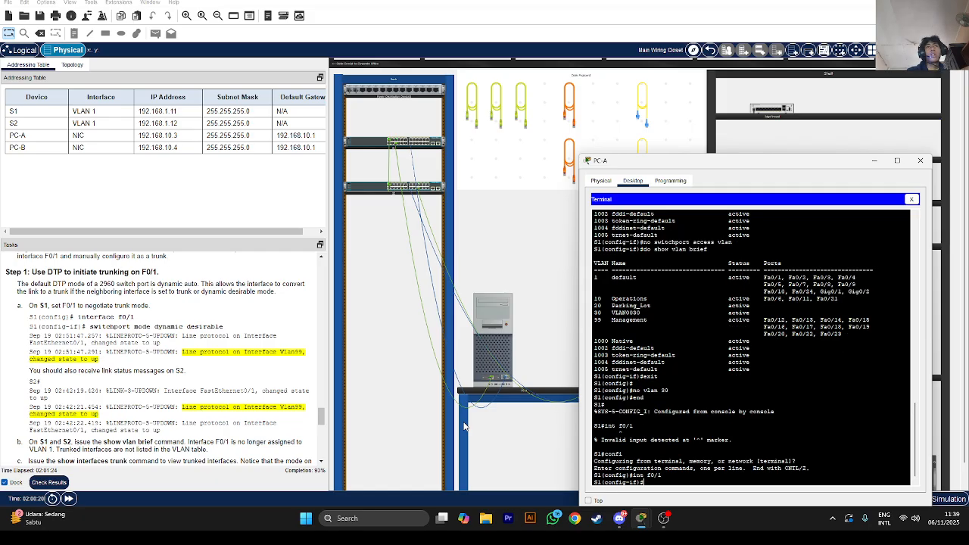
Apply switchport mode dynamic desirable to F0/1
{"action": "type", "text": "sw"}
{"action": "key", "text": "Tab"}
{"action": "type", "text": "mode"}
{"action": "key", "text": "Tab"}
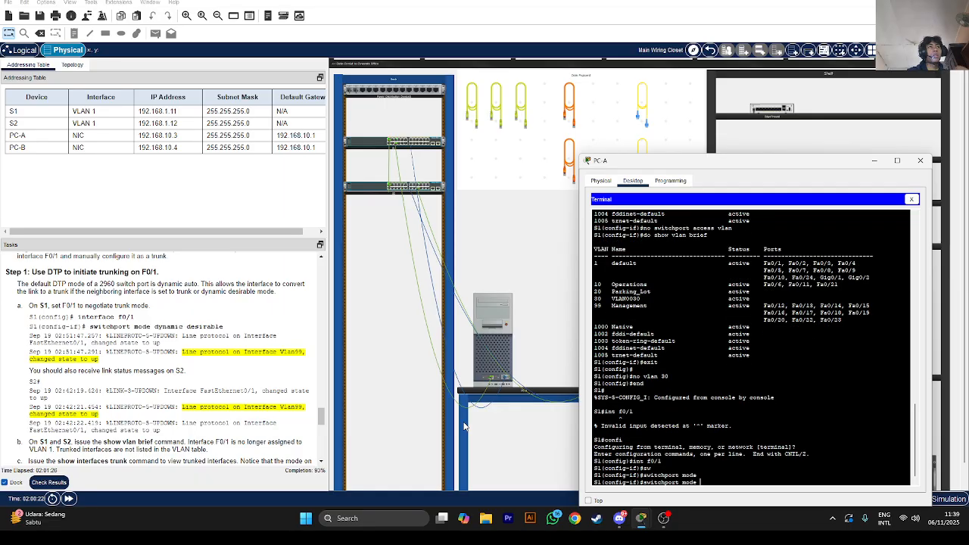
{"action": "type", "text": "dy"}
{"action": "key", "text": "Tab"}
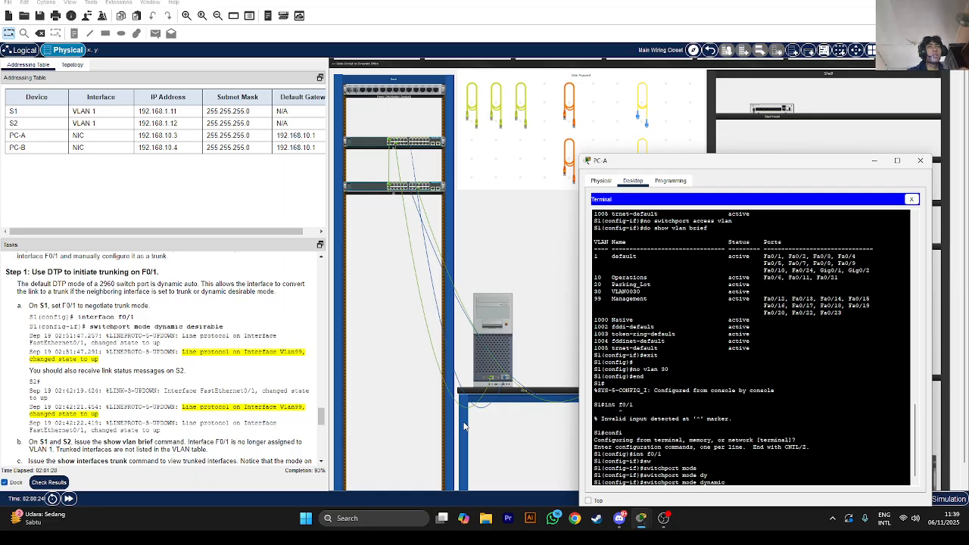
{"action": "type", "text": "de"}
{"action": "key", "text": "Tab"}
{"action": "key", "text": "Return"}
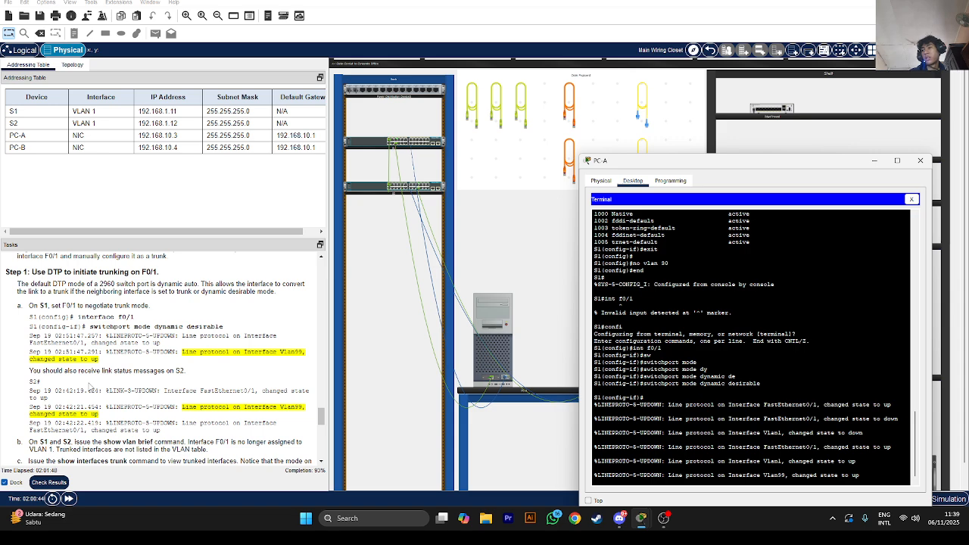
{"action": "scroll", "coordinate": [108, 405], "scroll_direction": "down", "scroll_amount": 1}
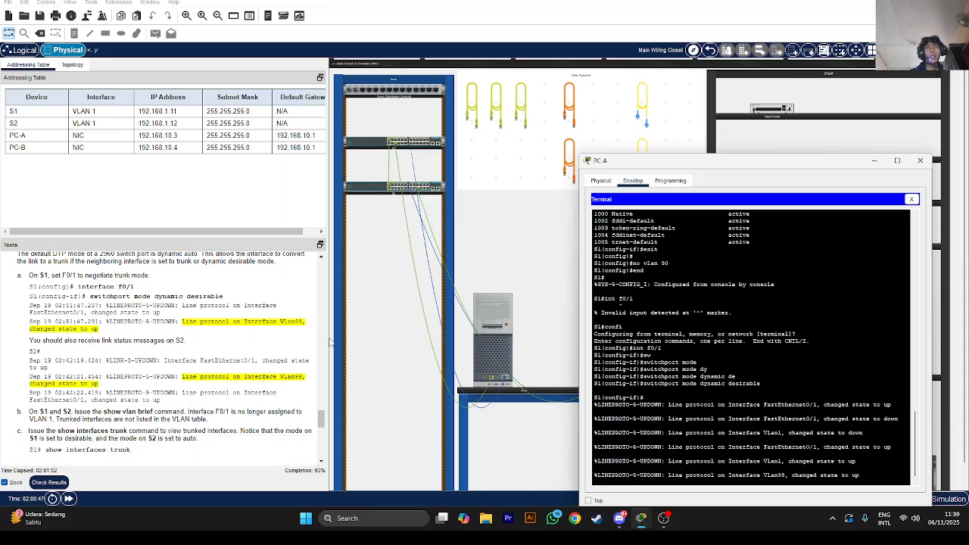
Close PC-A's terminal, open PC-B's console to S2, and run show vlan brief
{"action": "left_click", "coordinate": [570, 228]}
{"action": "left_click", "coordinate": [596, 337]}
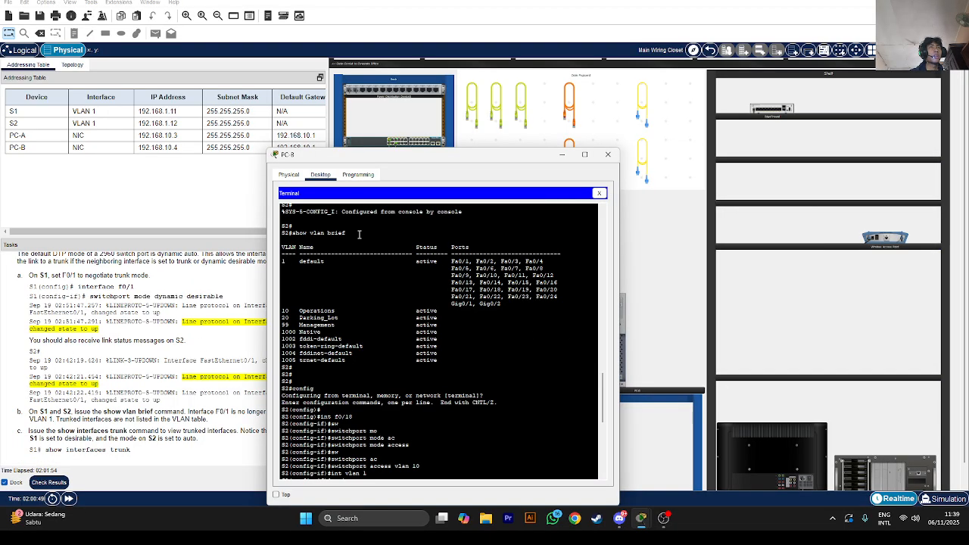
{"action": "scroll", "coordinate": [355, 435], "scroll_direction": "down", "scroll_amount": 10}
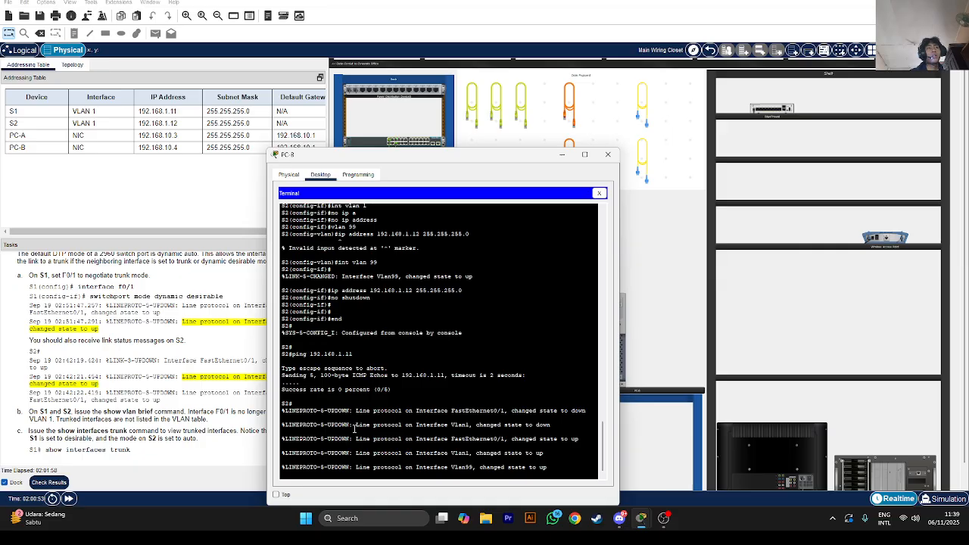
{"action": "scroll", "coordinate": [69, 301], "scroll_direction": "down", "scroll_amount": 3}
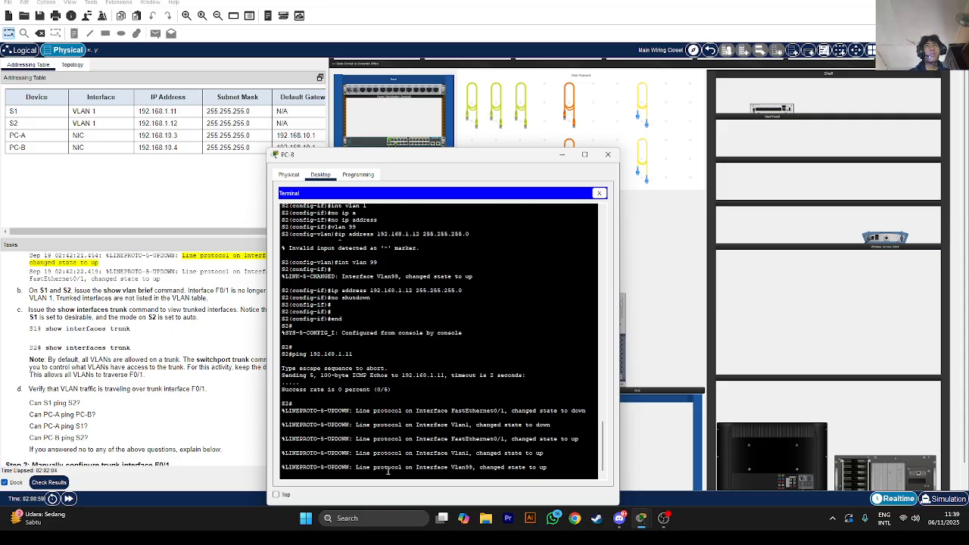
{"action": "key", "text": "Return"}
{"action": "key", "text": "Return"}
{"action": "key", "text": "Return"}
{"action": "key", "text": "Return"}
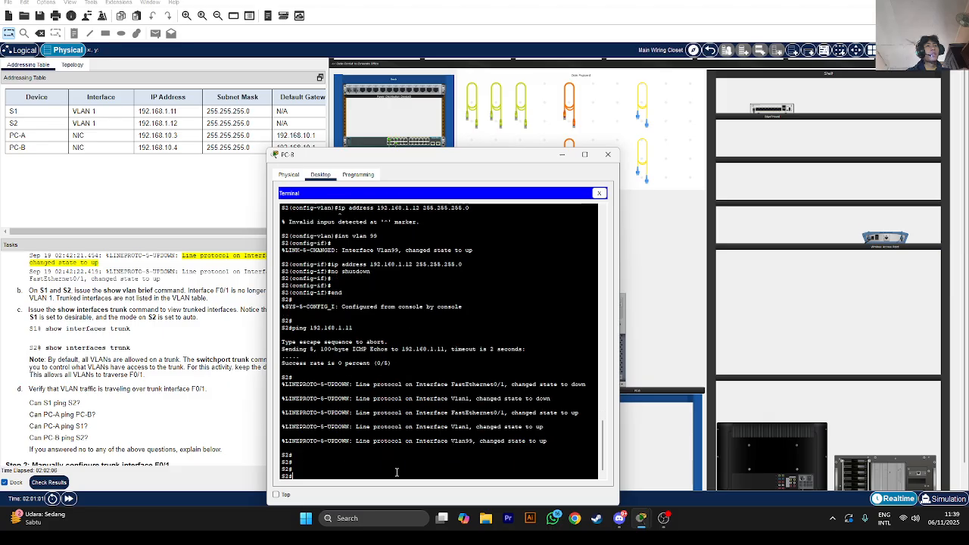
{"action": "type", "text": "show vlan brief"}
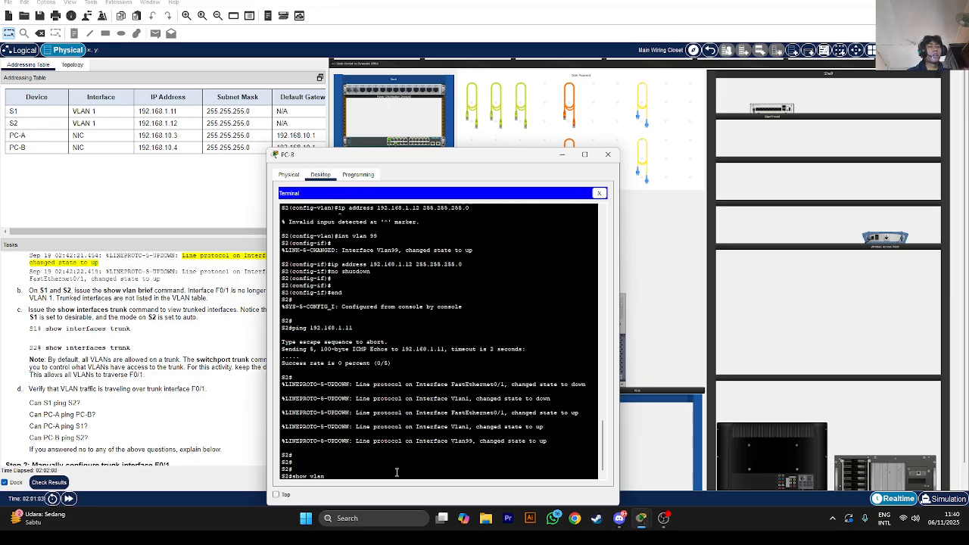
{"action": "key", "text": "Return"}
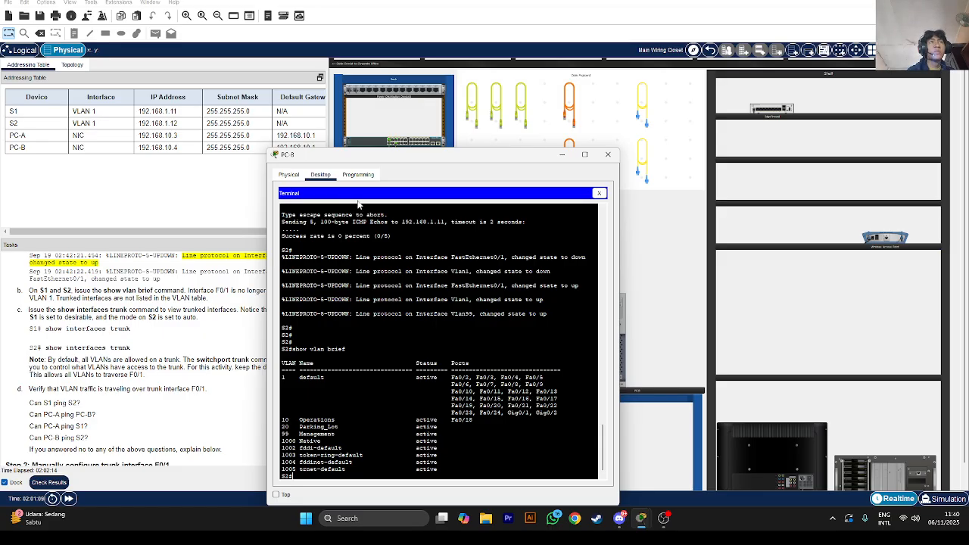
Reposition and resize the PC-B terminal window to full screen height
{"action": "left_click_drag", "start_coordinate": [372, 158], "coordinate": [409, 148]}
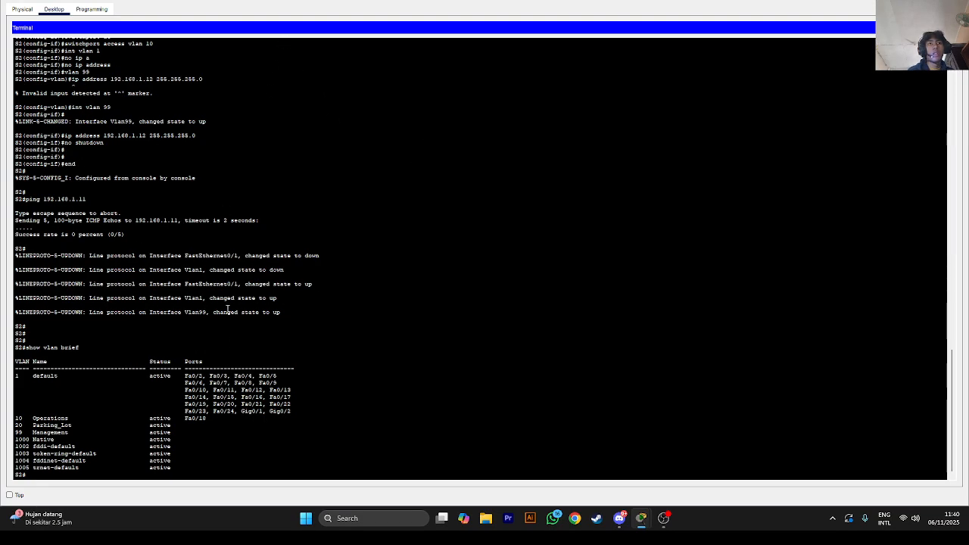
{"action": "double_click", "coordinate": [274, 3]}
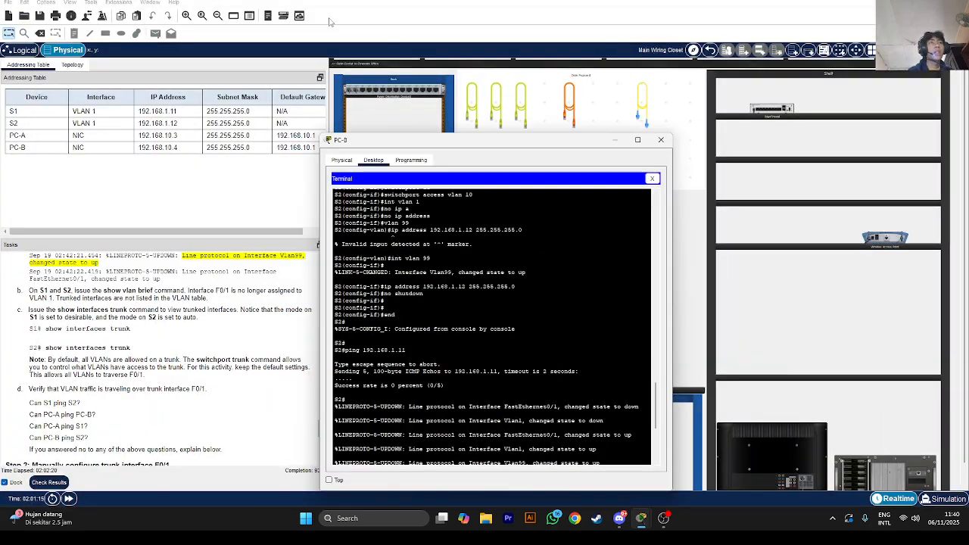
{"action": "double_click", "coordinate": [383, 134]}
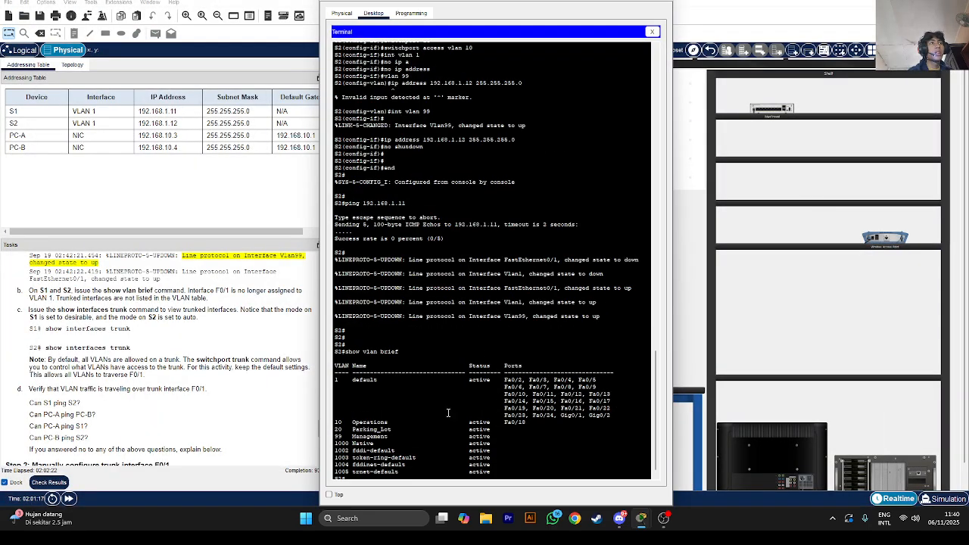
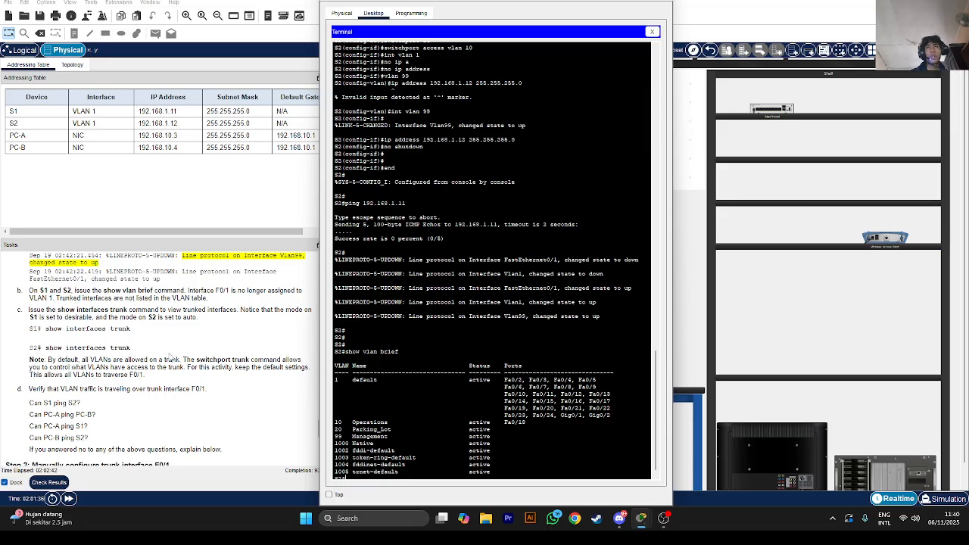
Run show int trunk on S2, then restore PC-B's console window to its smaller size
{"action": "type", "text": "show int tru"}
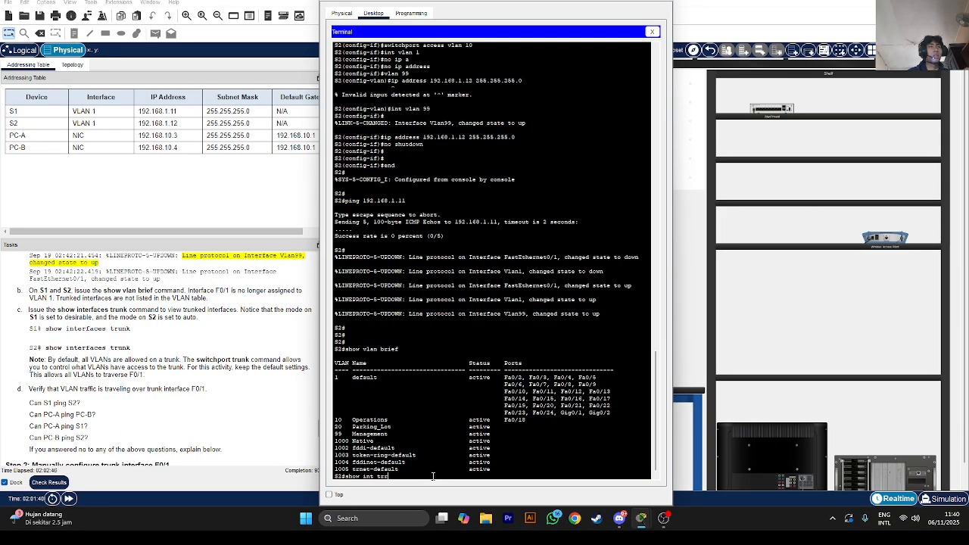
{"action": "type", "text": "nk"}
{"action": "key", "text": "Return"}
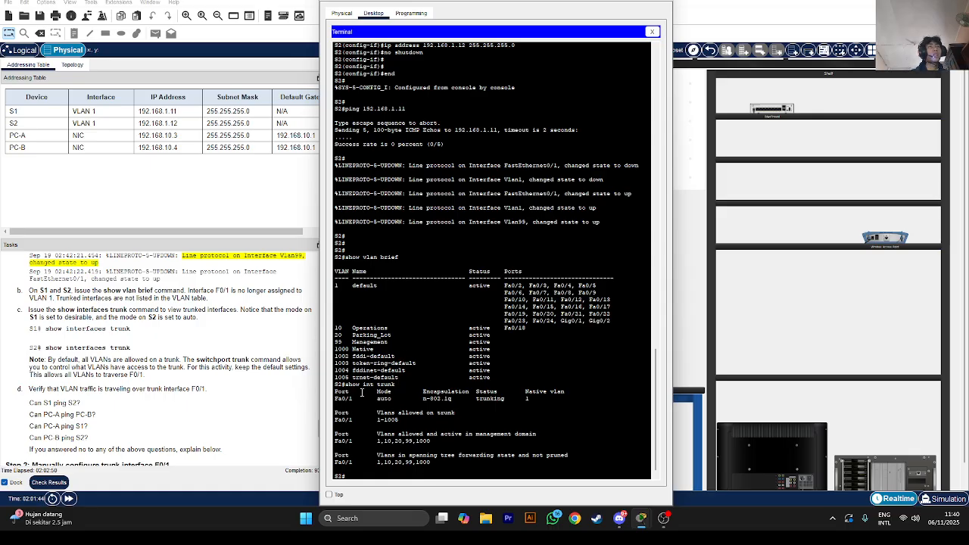
{"action": "double_click", "coordinate": [472, 1]}
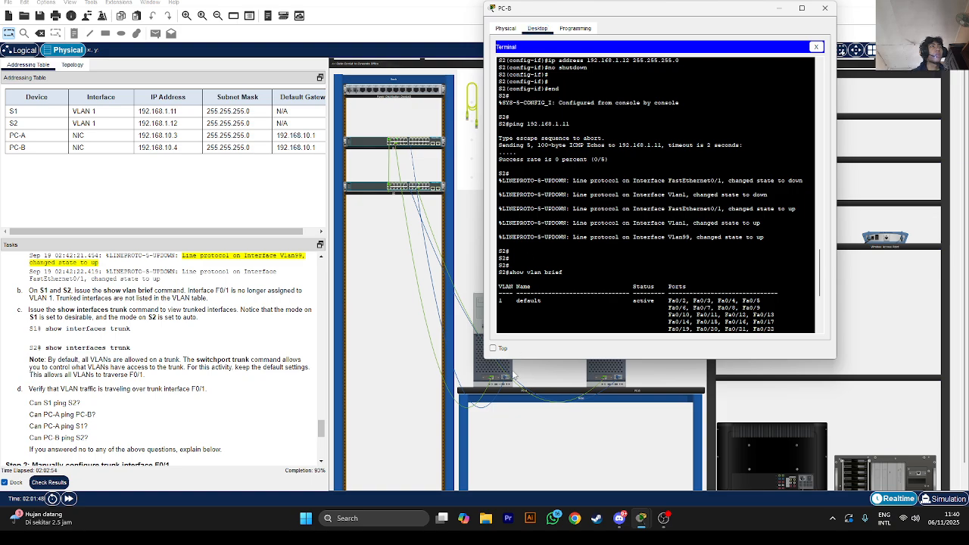
In PC-A's console to S1, run show int trunk and do show int trunk, then scroll Tasks down
{"action": "left_click", "coordinate": [486, 376]}
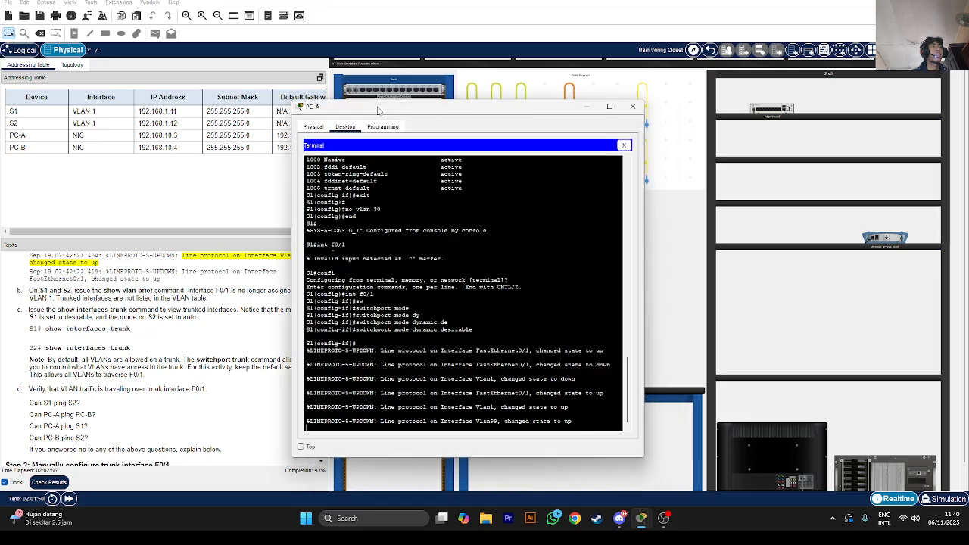
{"action": "key", "text": "Return"}
{"action": "key", "text": "Return"}
{"action": "type", "text": "sh"}
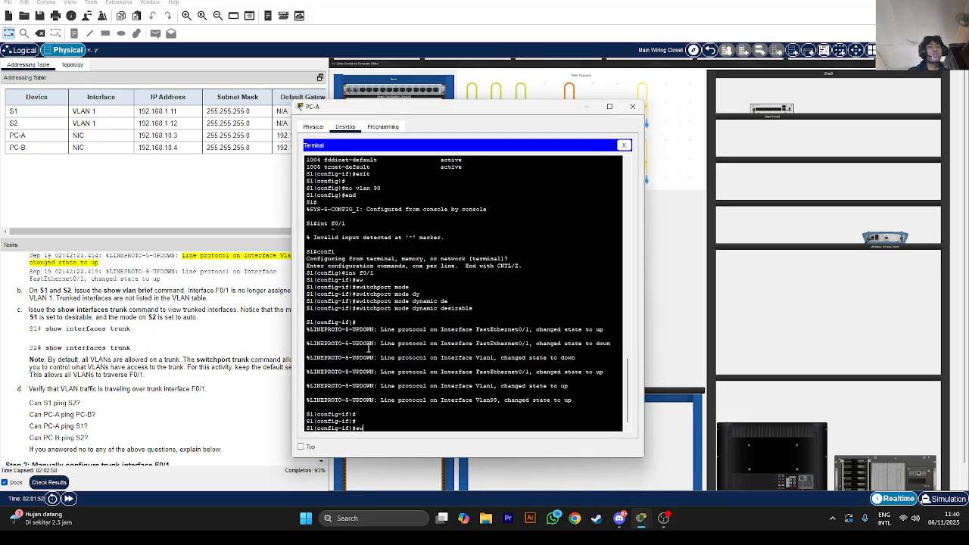
{"action": "type", "text": "ow"}
{"action": "key", "text": "BackSpace"}
{"action": "key", "text": "BackSpace"}
{"action": "key", "text": "BackSpace"}
{"action": "type", "text": "how int trunk"}
{"action": "key", "text": "Return"}
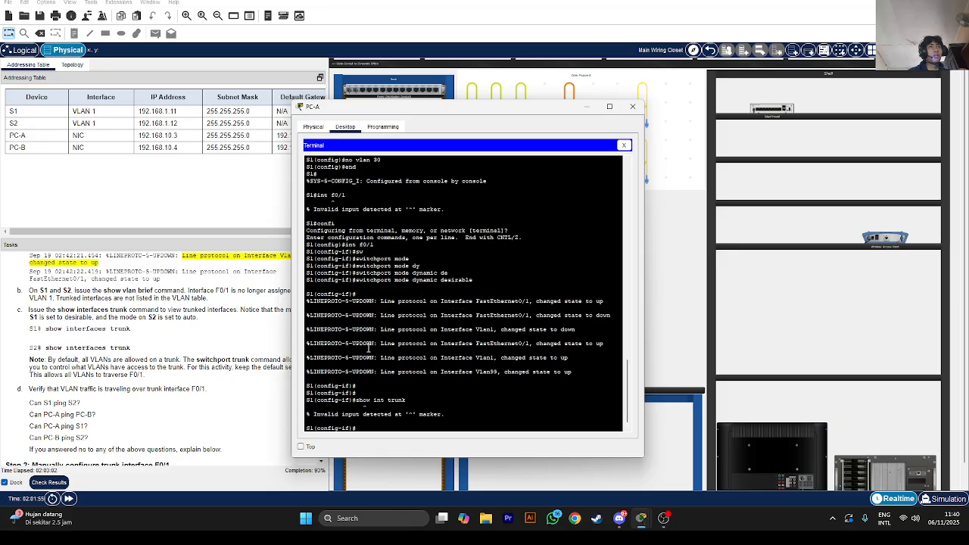
{"action": "type", "text": "do show int trunk"}
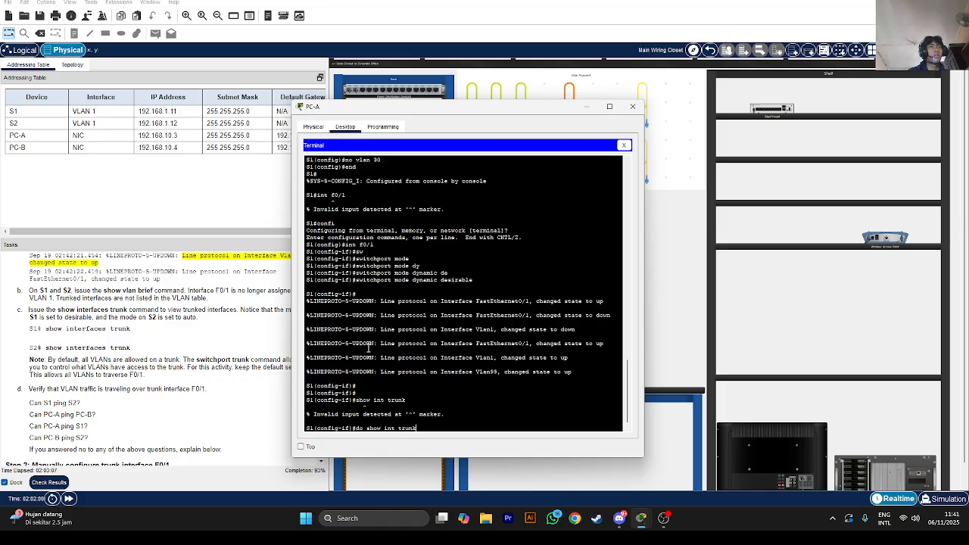
{"action": "key", "text": "Return"}
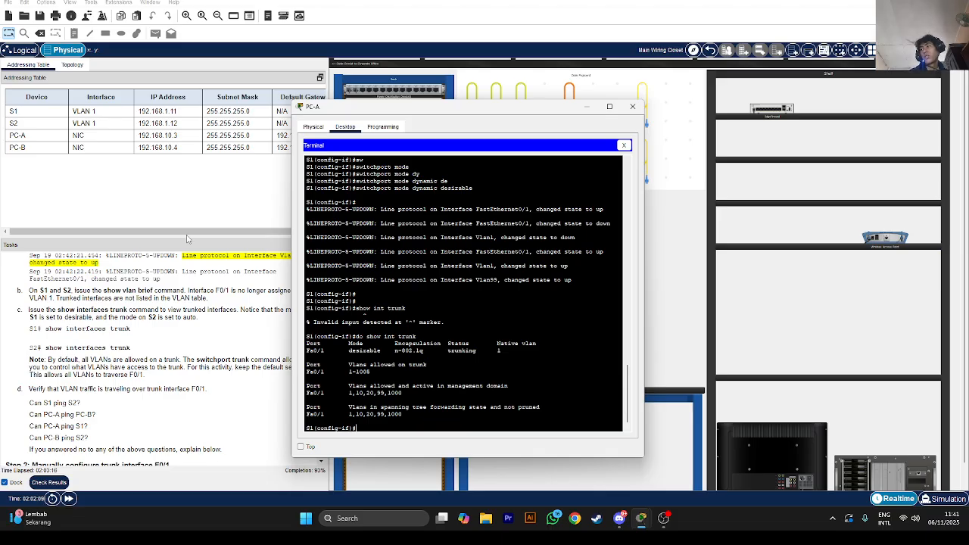
{"action": "scroll", "coordinate": [162, 365], "scroll_direction": "down", "scroll_amount": 3}
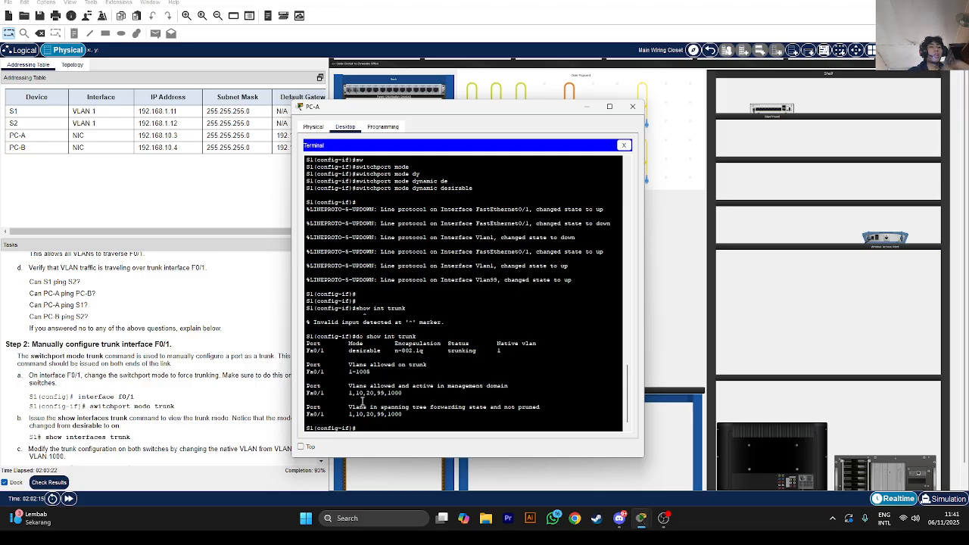
Exit config mode on S1, ping 192.168.1.12 twice to reach 100% success, then minimize PC-A
{"action": "type", "text": "end"}
{"action": "key", "text": "Return"}
{"action": "key", "text": "Return"}
{"action": "key", "text": "Return"}
{"action": "type", "text": "l"}
{"action": "key", "text": "BackSpace"}
{"action": "type", "text": "p"}
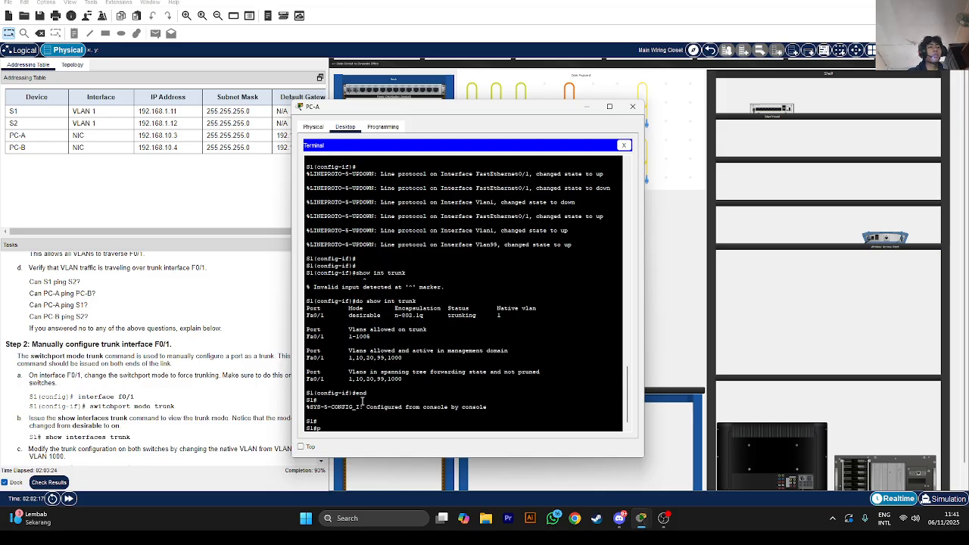
{"action": "type", "text": "ing 192.168.1.12"}
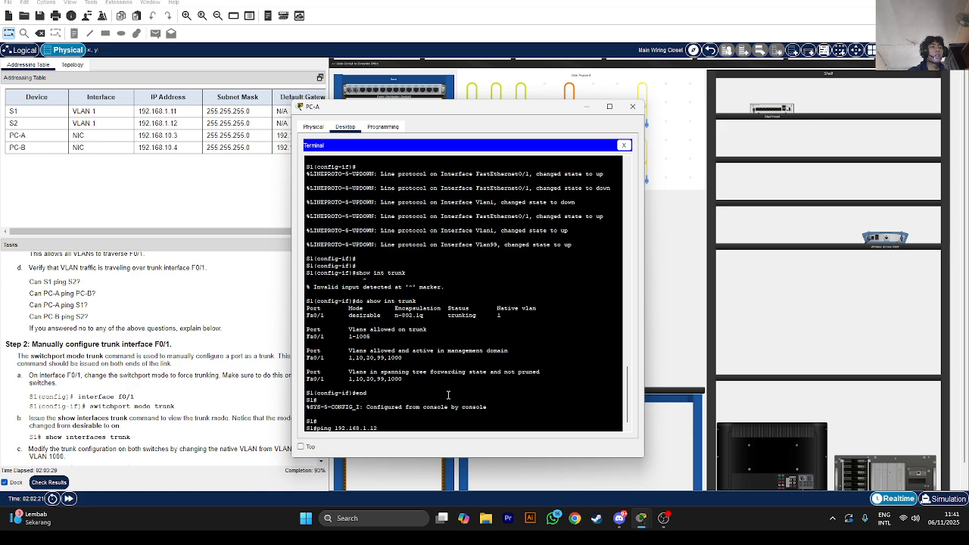
{"action": "key", "text": "Return"}
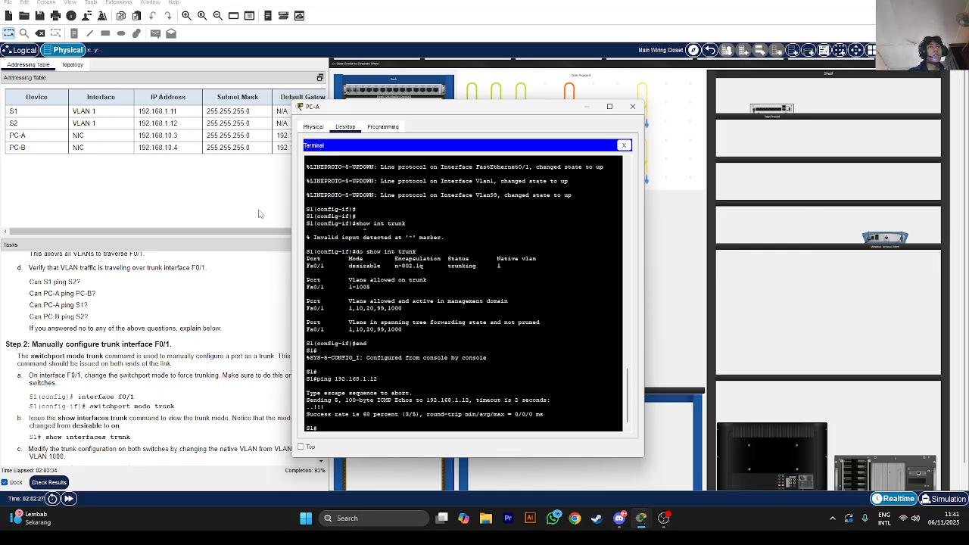
{"action": "key", "text": "Up"}
{"action": "key", "text": "Return"}
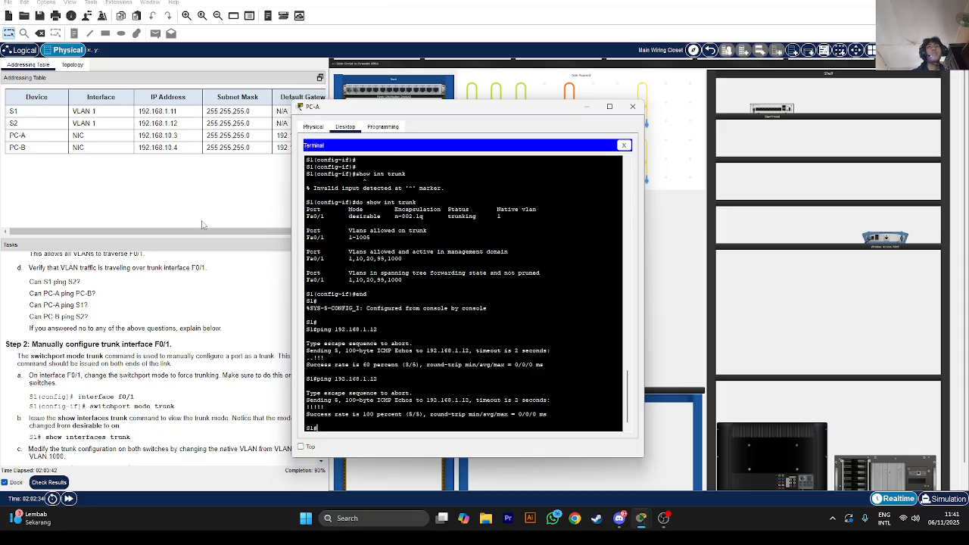
{"action": "left_click", "coordinate": [587, 108]}
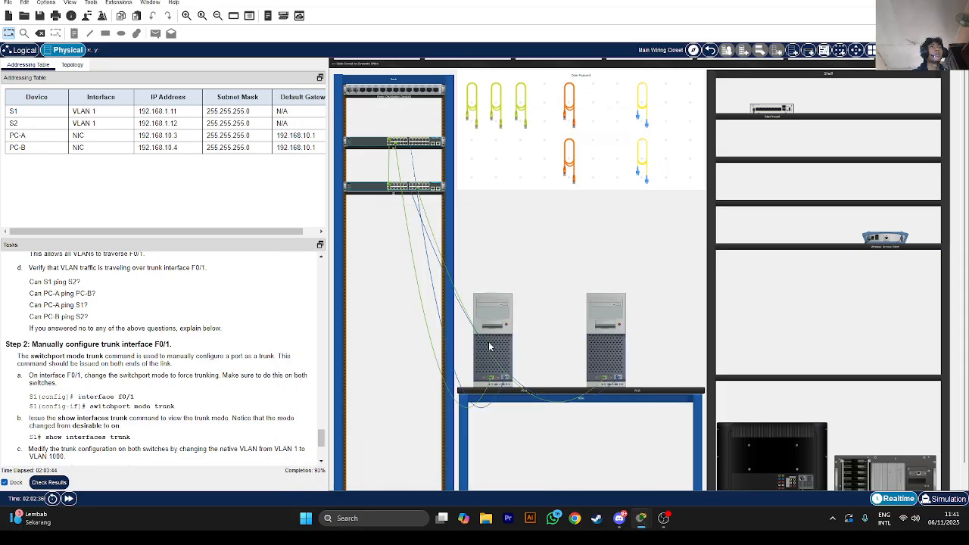
From PC-A's Command Prompt, ping S1 at 192.168.1.11
{"action": "left_click", "coordinate": [489, 344]}
{"action": "left_click", "coordinate": [624, 145]}
{"action": "left_click", "coordinate": [526, 161]}
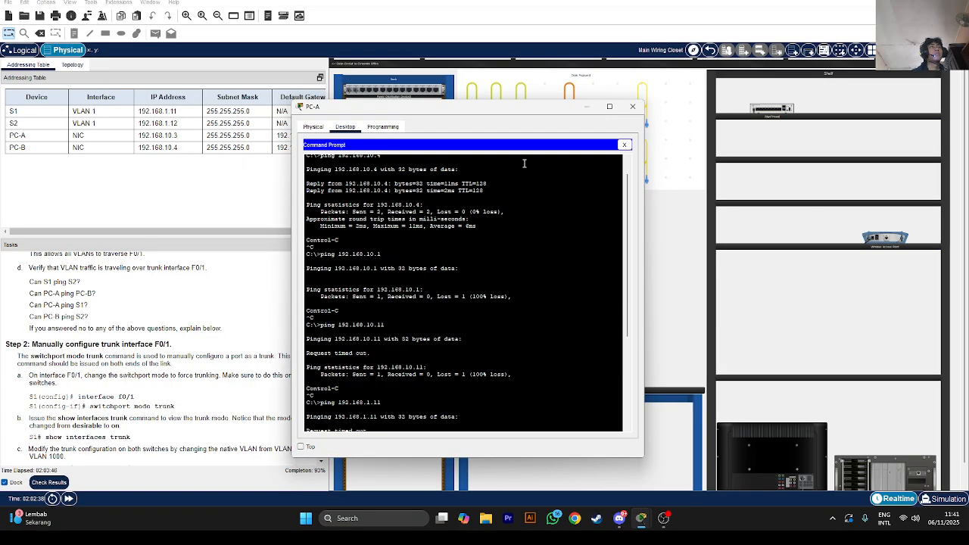
{"action": "scroll", "coordinate": [452, 327], "scroll_direction": "down", "scroll_amount": 7}
{"action": "type", "text": "p"}
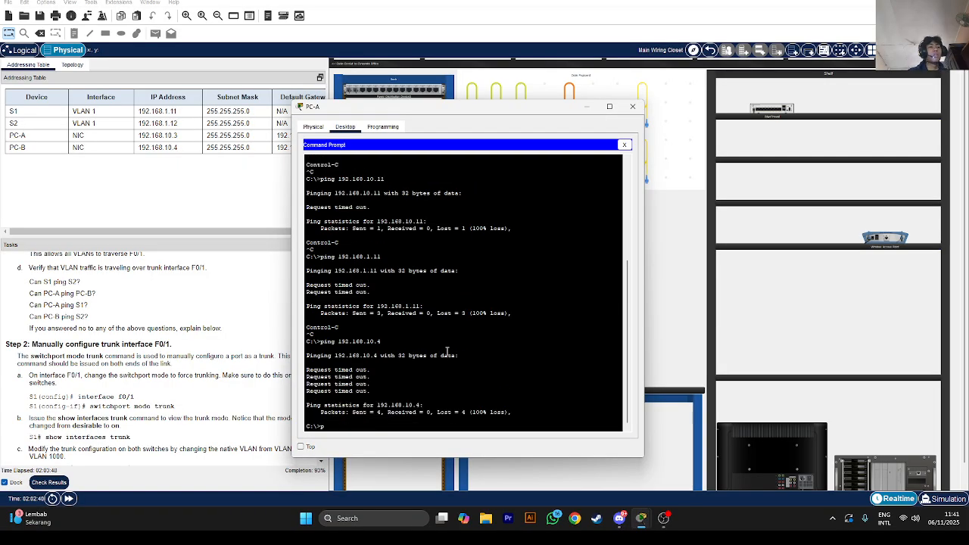
{"action": "type", "text": "ing 192.168.1.11"}
{"action": "key", "text": "Return"}
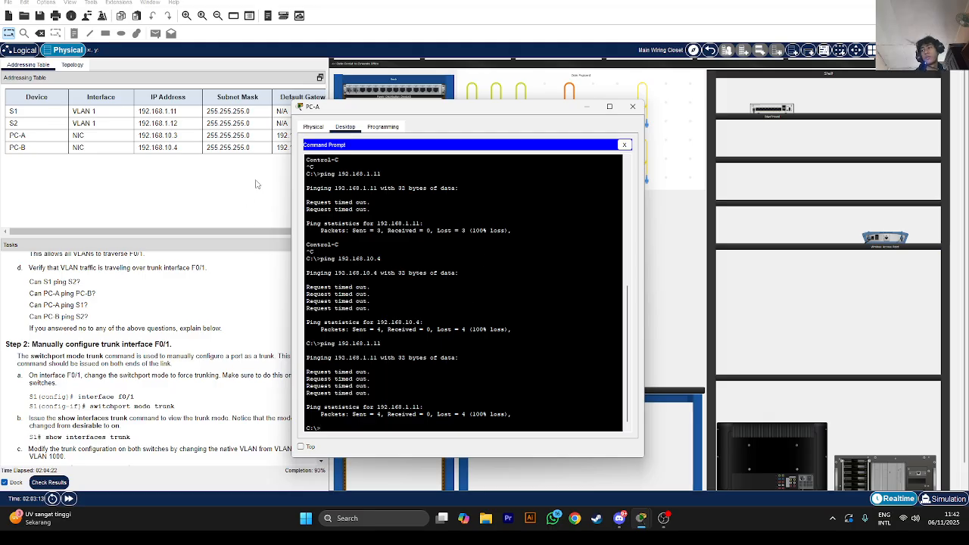
Close PC-A's command prompt, move its window down-left, and minimize it
{"action": "left_click", "coordinate": [624, 145]}
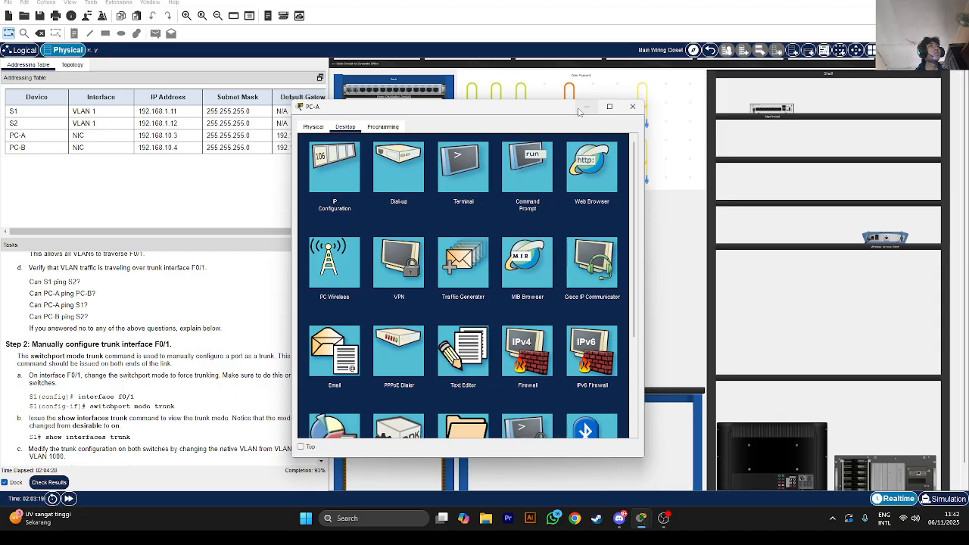
{"action": "left_click_drag", "start_coordinate": [579, 112], "coordinate": [485, 184]}
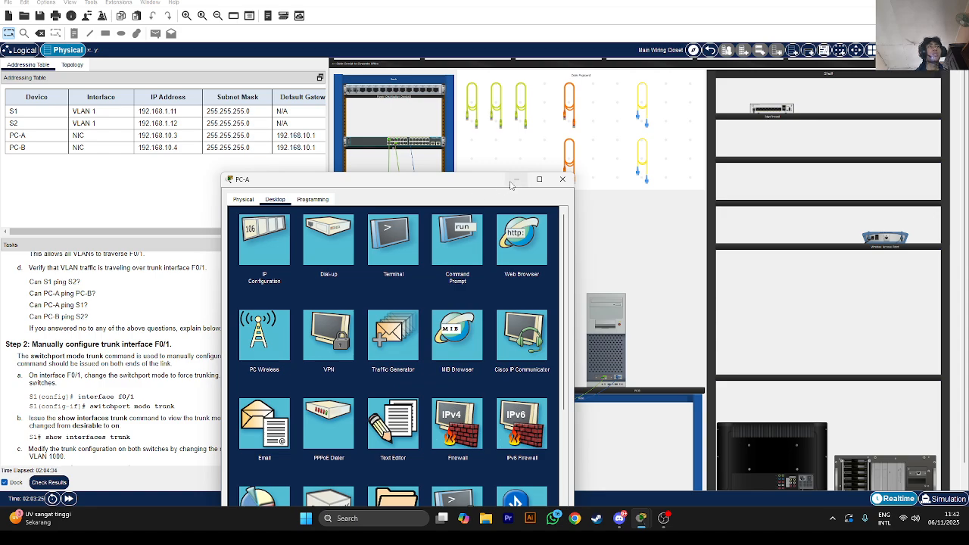
{"action": "left_click", "coordinate": [515, 180]}
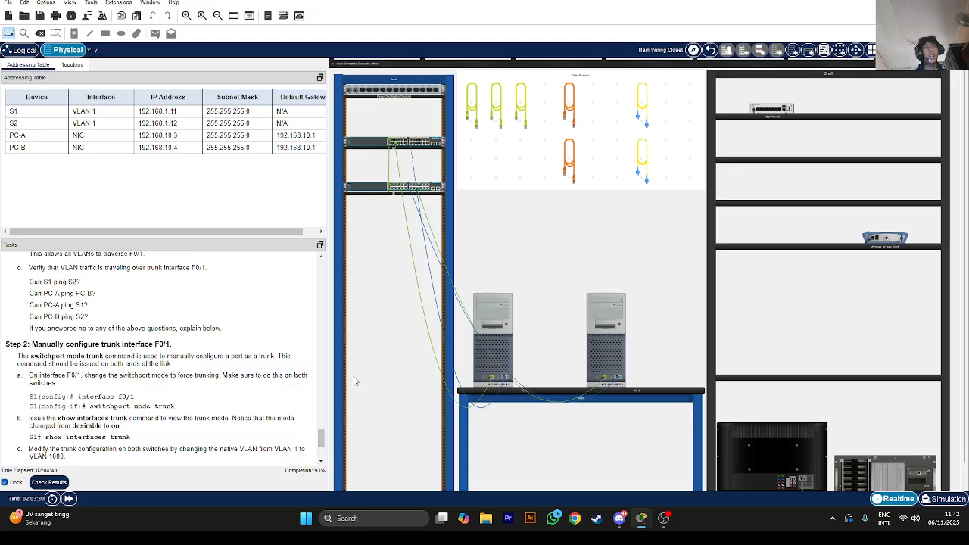
{"action": "mouse_move", "coordinate": [401, 195]}
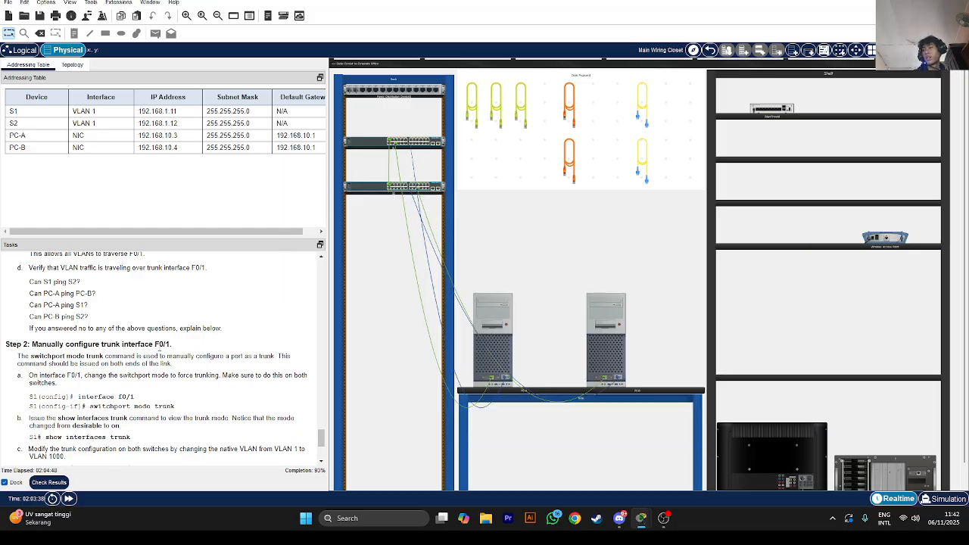
Connect PC-A's Terminal with default settings and run show vlan brief on S1
{"action": "left_click", "coordinate": [480, 361]}
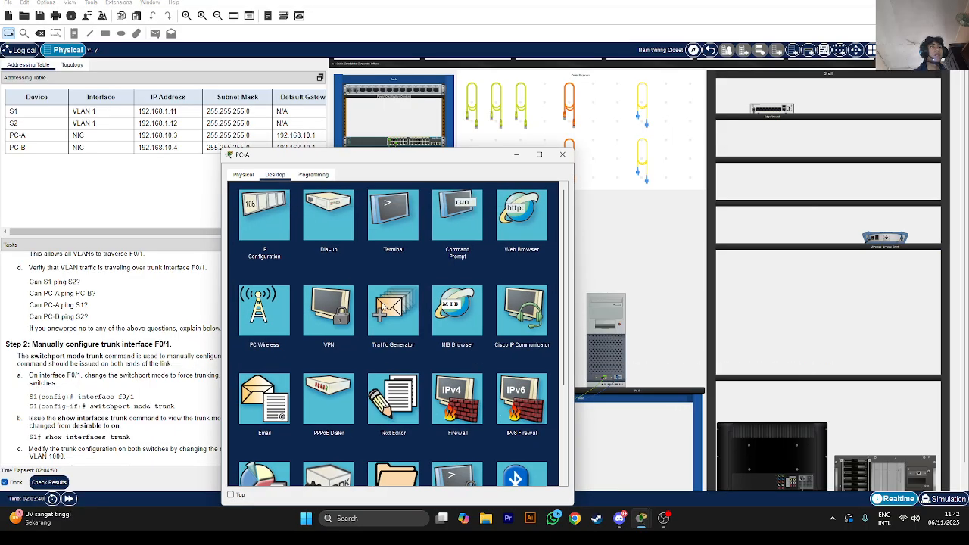
{"action": "left_click", "coordinate": [456, 218]}
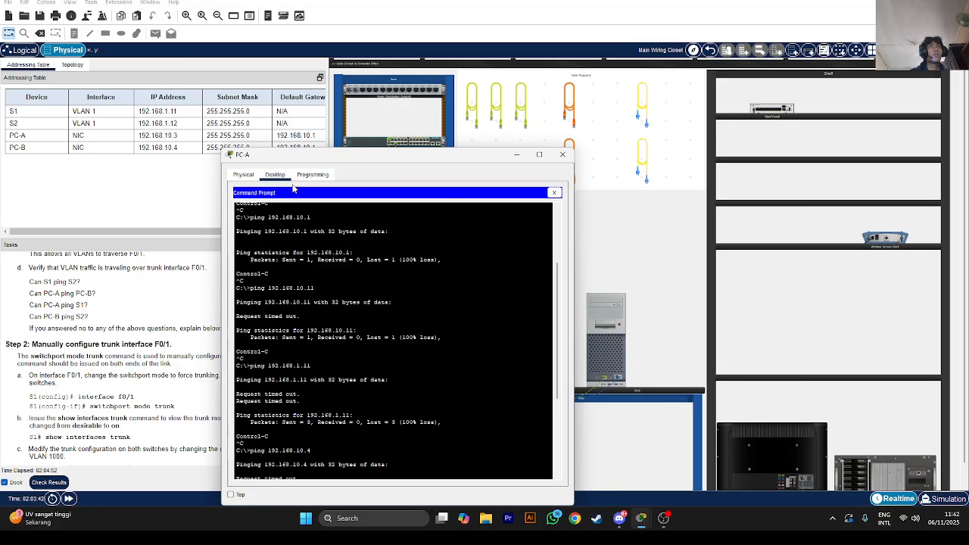
{"action": "left_click", "coordinate": [554, 192]}
{"action": "left_click", "coordinate": [403, 219]}
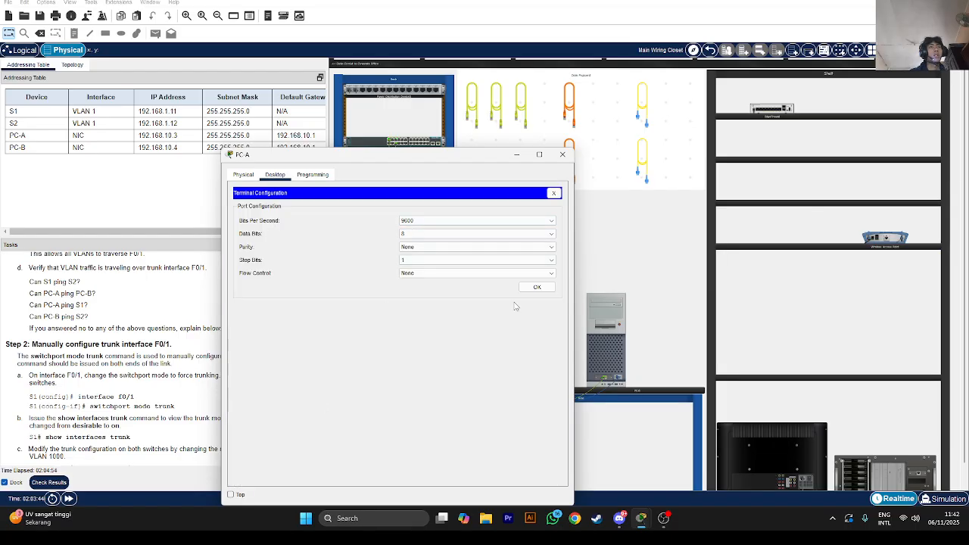
{"action": "left_click", "coordinate": [537, 287]}
{"action": "key", "text": "Return"}
{"action": "key", "text": "Return"}
{"action": "key", "text": "Return"}
{"action": "key", "text": "Return"}
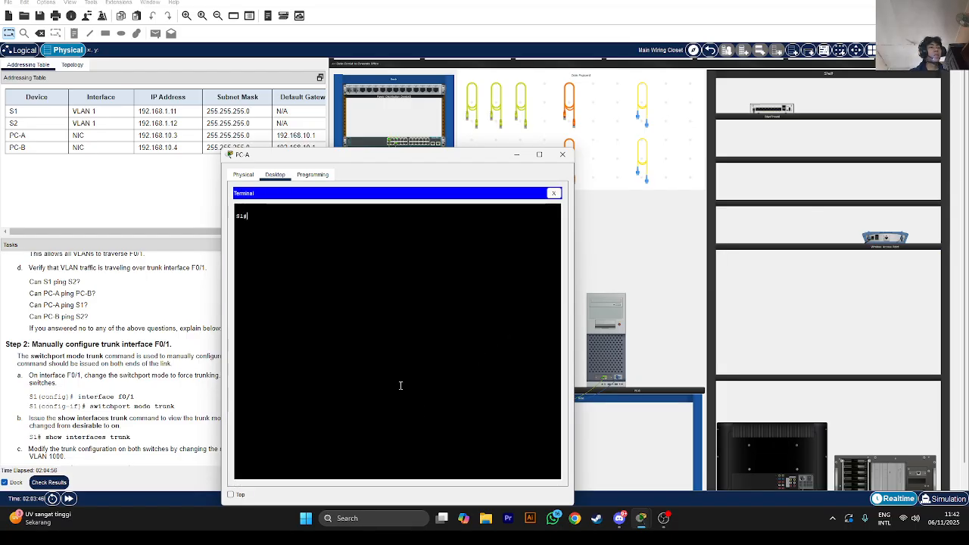
{"action": "type", "text": "show vlan brief"}
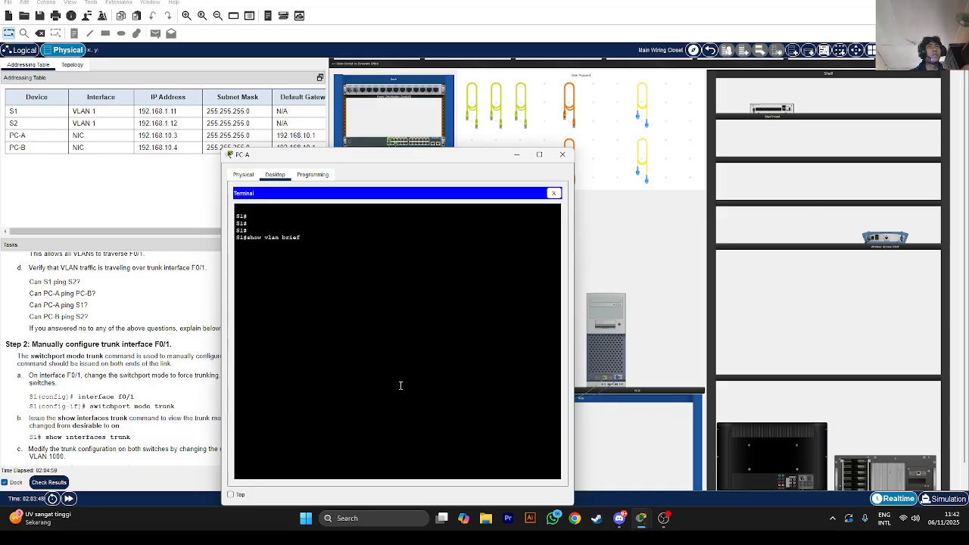
{"action": "key", "text": "Return"}
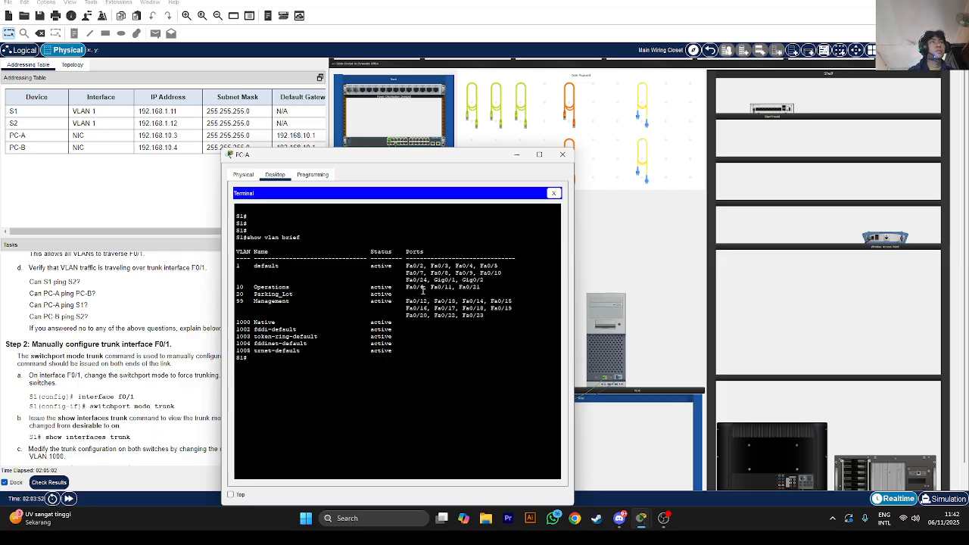
Show the lab Topology diagram in the instructions panel and bring PC-A's console forward
{"action": "left_click", "coordinate": [64, 80]}
{"action": "left_click", "coordinate": [72, 65]}
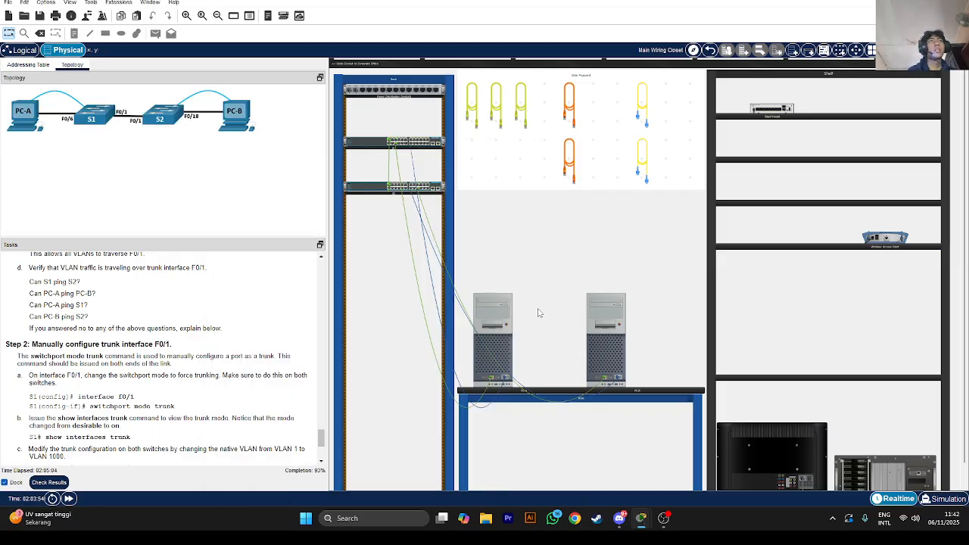
{"action": "left_click", "coordinate": [508, 346]}
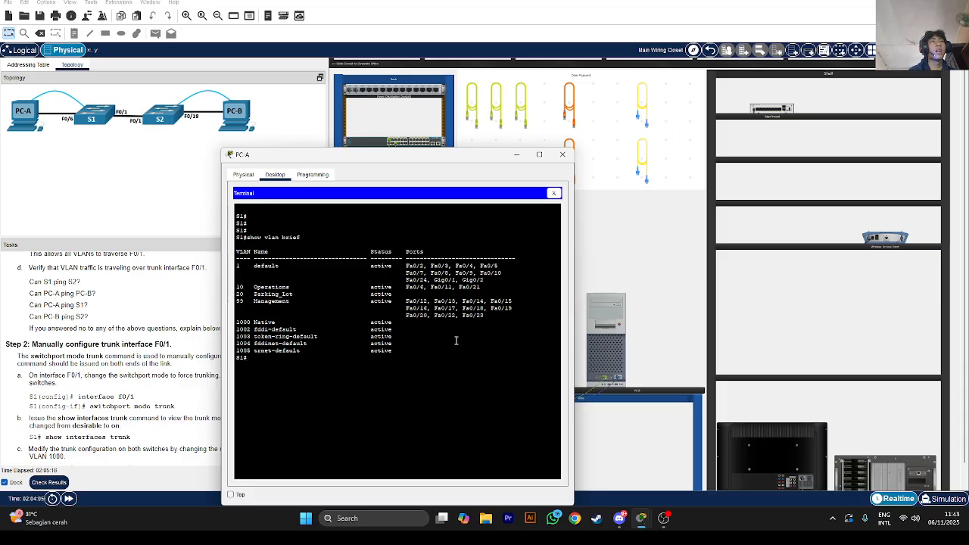
Run show vlan brief on S2, minimize PC-B, and scroll Tasks to Step 2: Manually configure trunk F0/1
{"action": "left_click_drag", "start_coordinate": [486, 319], "coordinate": [426, 308]}
{"action": "left_click", "coordinate": [427, 309]}
{"action": "left_click_drag", "start_coordinate": [492, 320], "coordinate": [424, 307]}
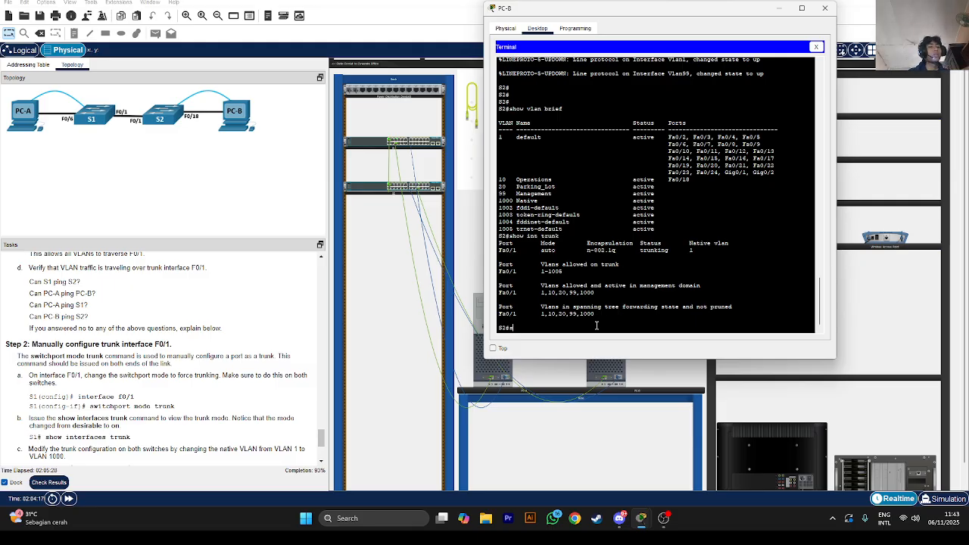
{"action": "type", "text": "how vlan brief"}
{"action": "key", "text": "Return"}
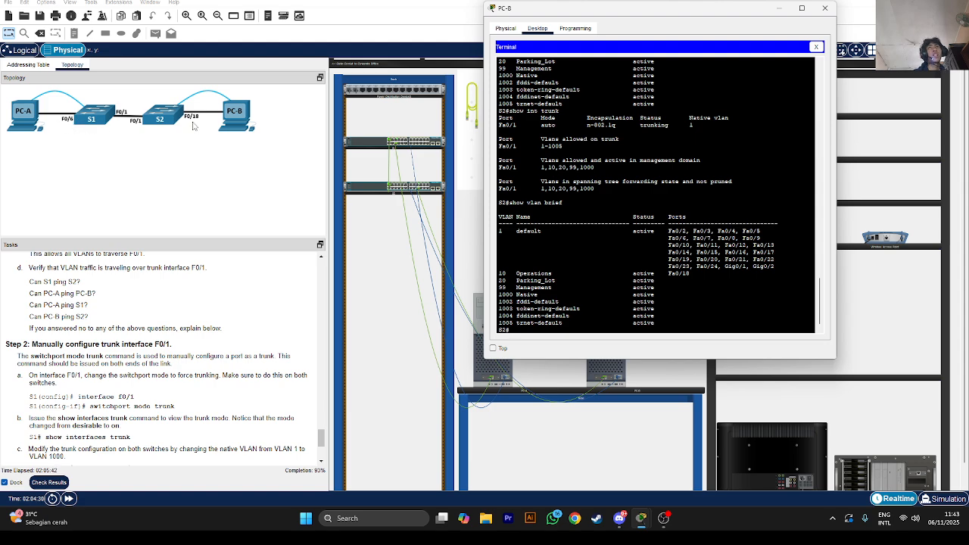
{"action": "left_click", "coordinate": [787, 9]}
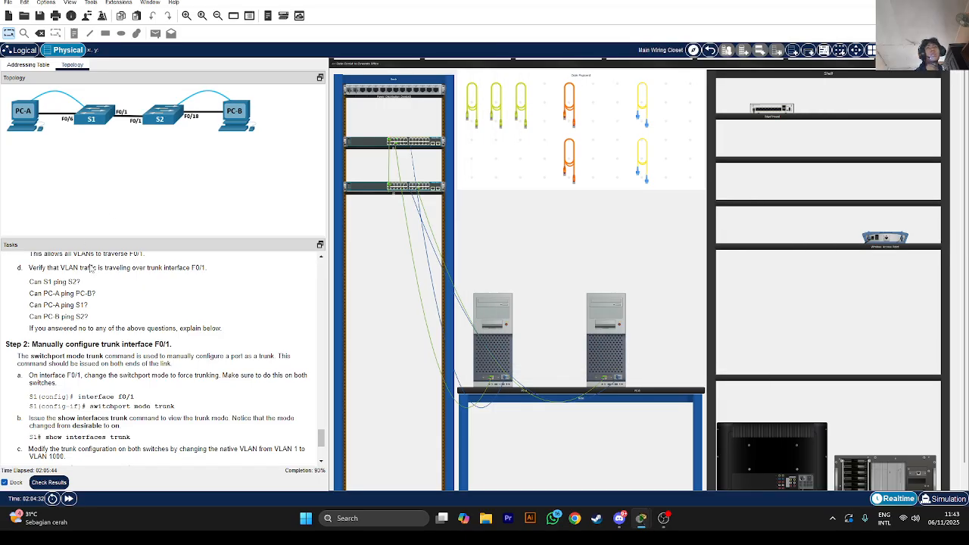
{"action": "scroll", "coordinate": [160, 327], "scroll_direction": "down", "scroll_amount": 3}
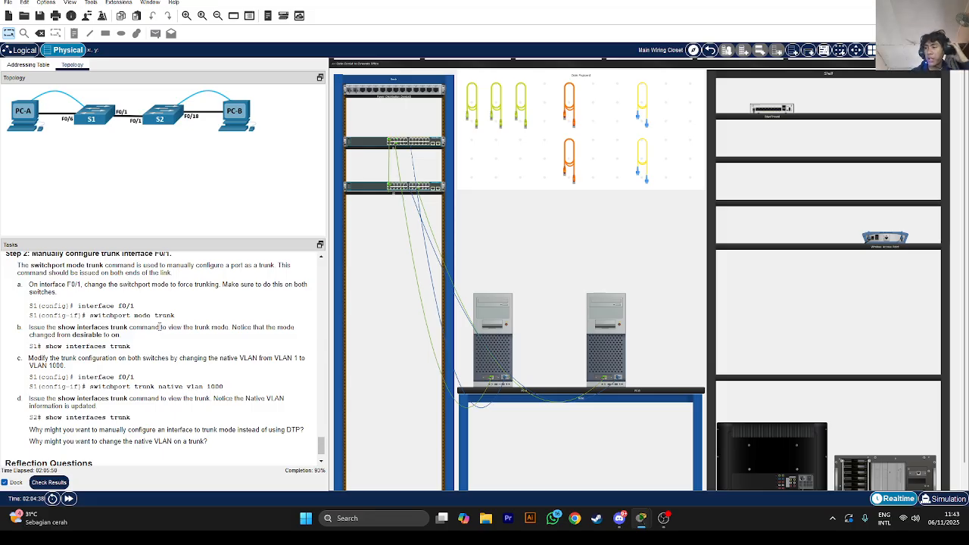
From PC-A, set S1's interface F0/1 to switchport mode trunk, then reopen PC-B's S2 terminal
{"action": "left_click", "coordinate": [502, 333]}
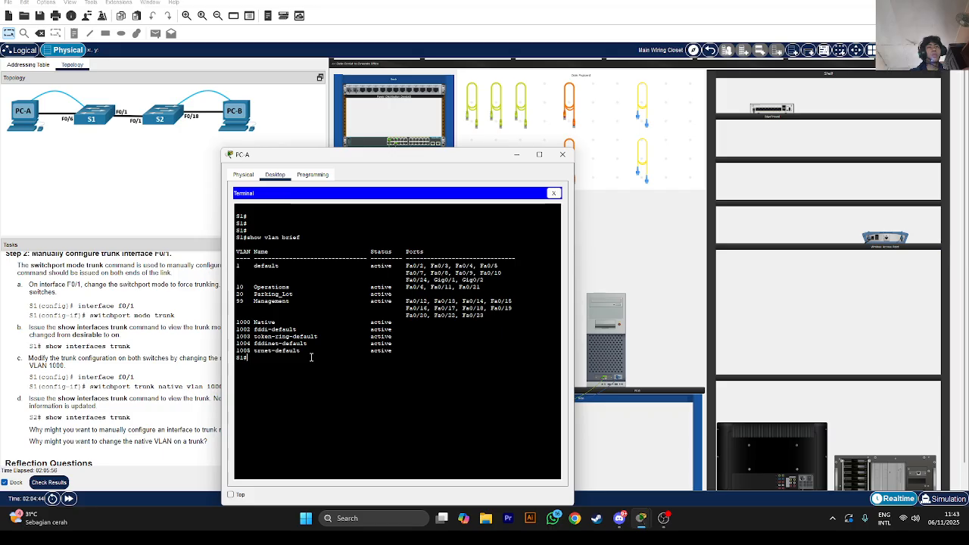
{"action": "type", "text": "config"}
{"action": "key", "text": "Return"}
{"action": "type", "text": "int"}
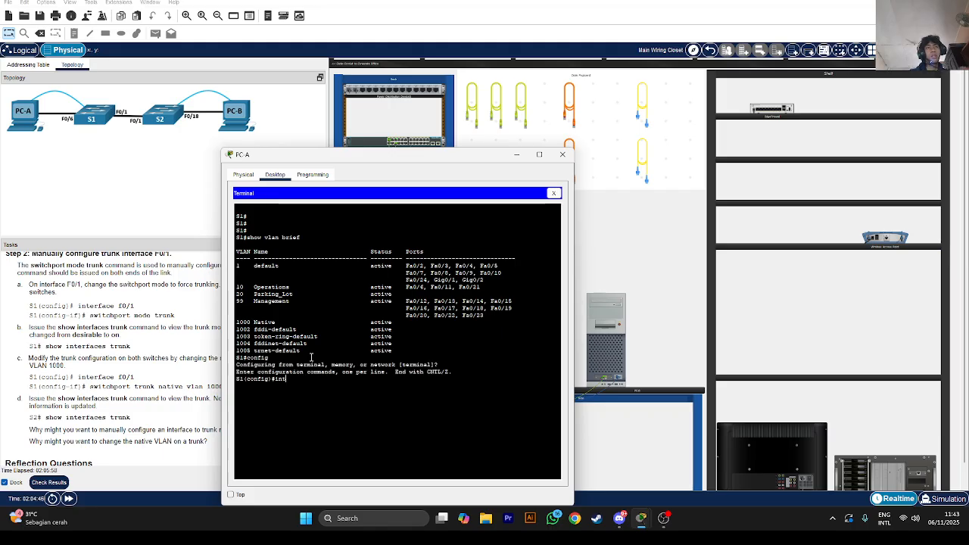
{"action": "type", "text": " f0/"}
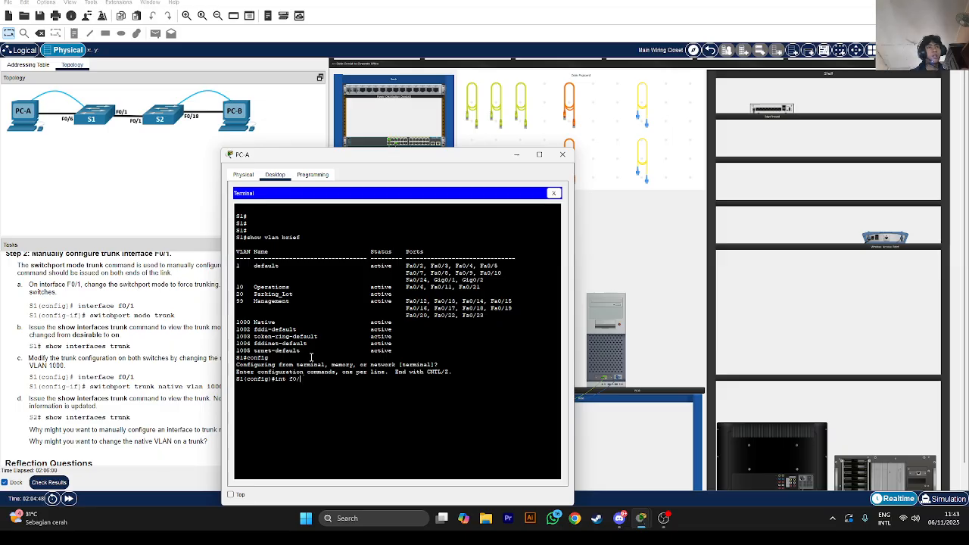
{"action": "type", "text": "1"}
{"action": "key", "text": "Return"}
{"action": "type", "text": "sw"}
{"action": "key", "text": "Tab"}
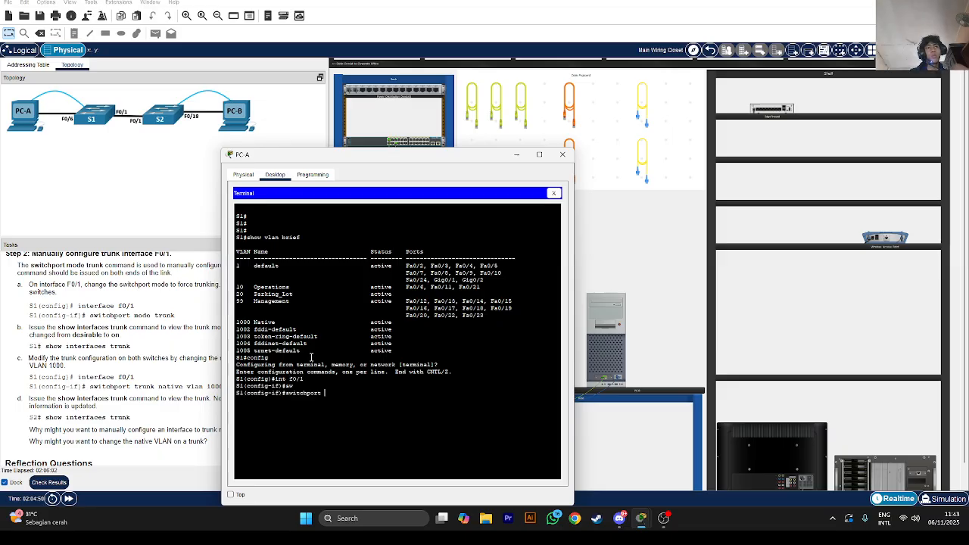
{"action": "type", "text": "mode trunk"}
{"action": "key", "text": "Return"}
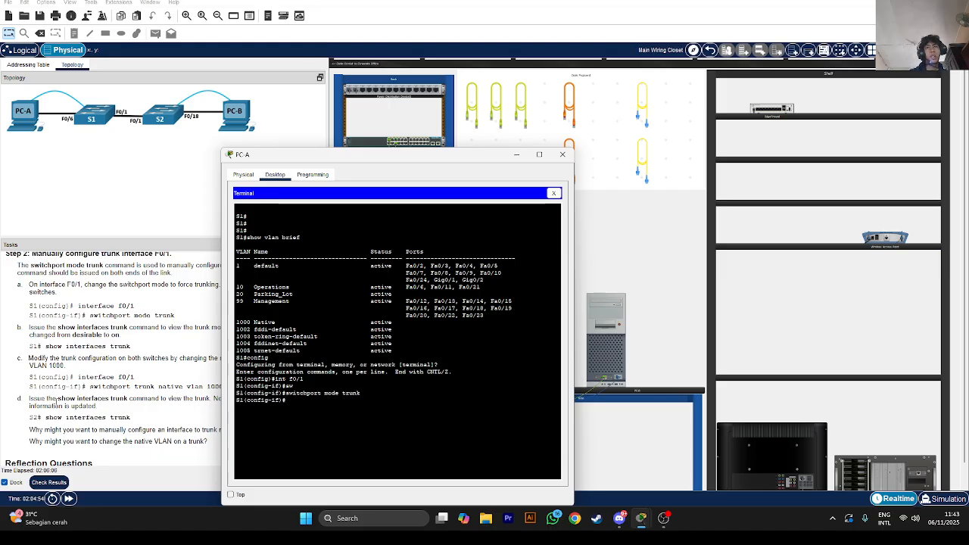
{"action": "scroll", "coordinate": [85, 390], "scroll_direction": "down", "scroll_amount": 2}
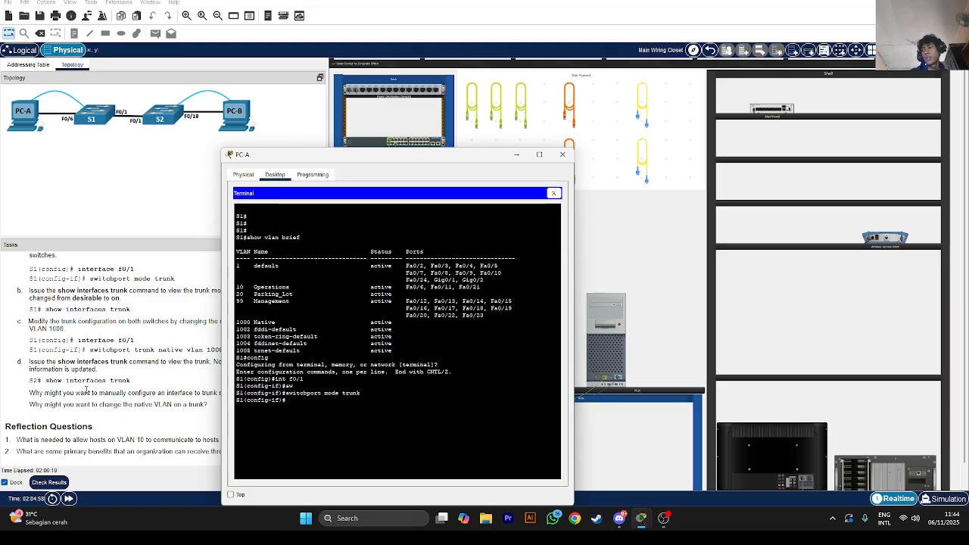
{"action": "left_click", "coordinate": [599, 352]}
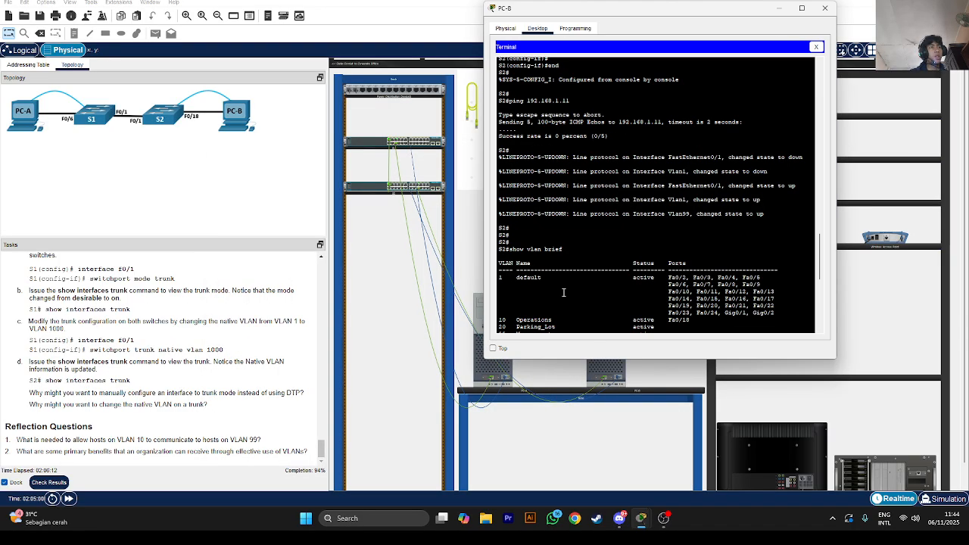
On S2, enter global configuration mode and select interface F0/1
{"action": "scroll", "coordinate": [563, 292], "scroll_direction": "down", "scroll_amount": 10}
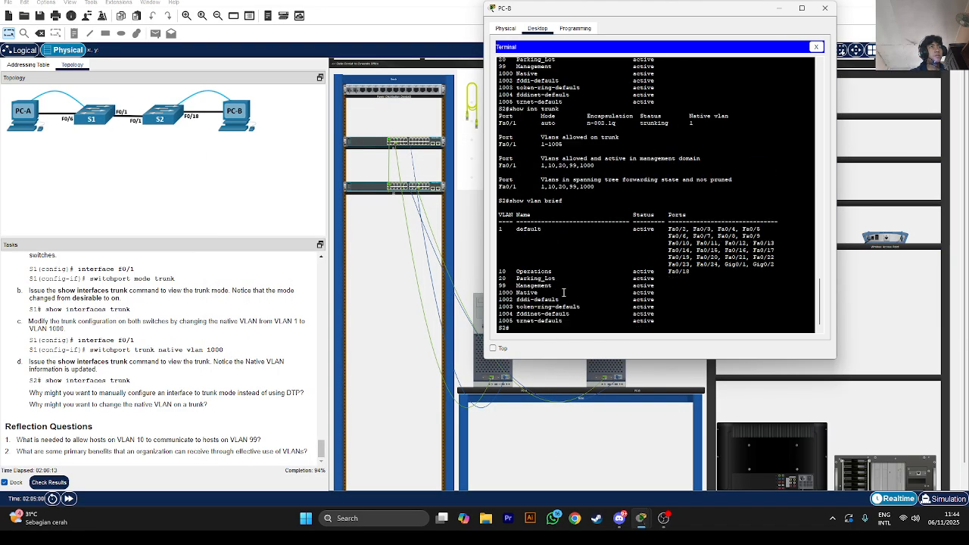
{"action": "left_click", "coordinate": [521, 327]}
{"action": "type", "text": "sw"}
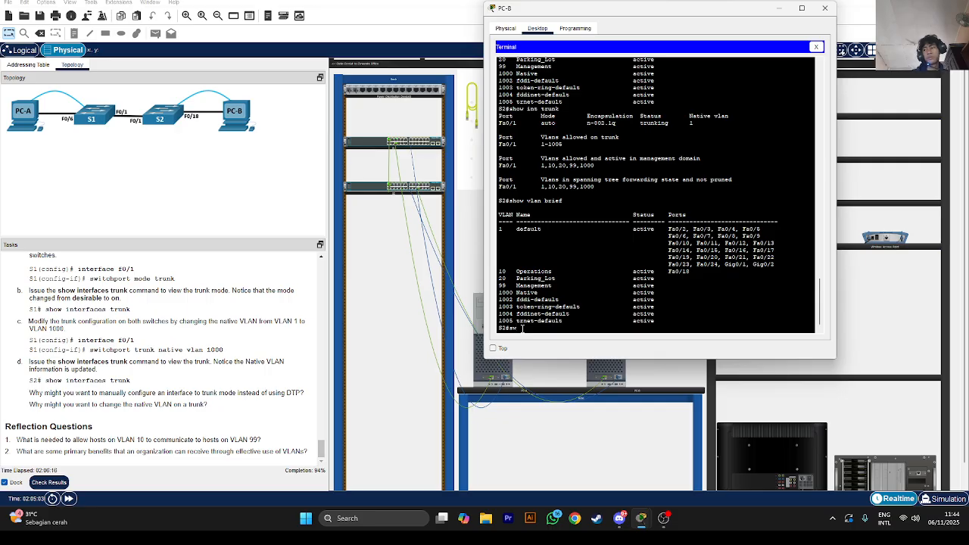
{"action": "key", "text": "BackSpace"}
{"action": "key", "text": "BackSpace"}
{"action": "type", "text": "config"}
{"action": "key", "text": "Return"}
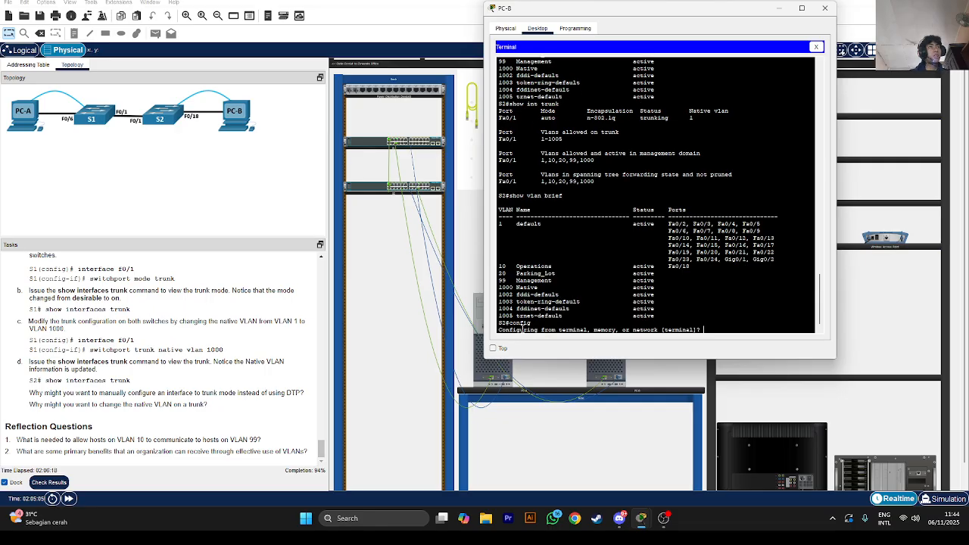
{"action": "key", "text": "Return"}
{"action": "type", "text": "sw"}
{"action": "key", "text": "Tab"}
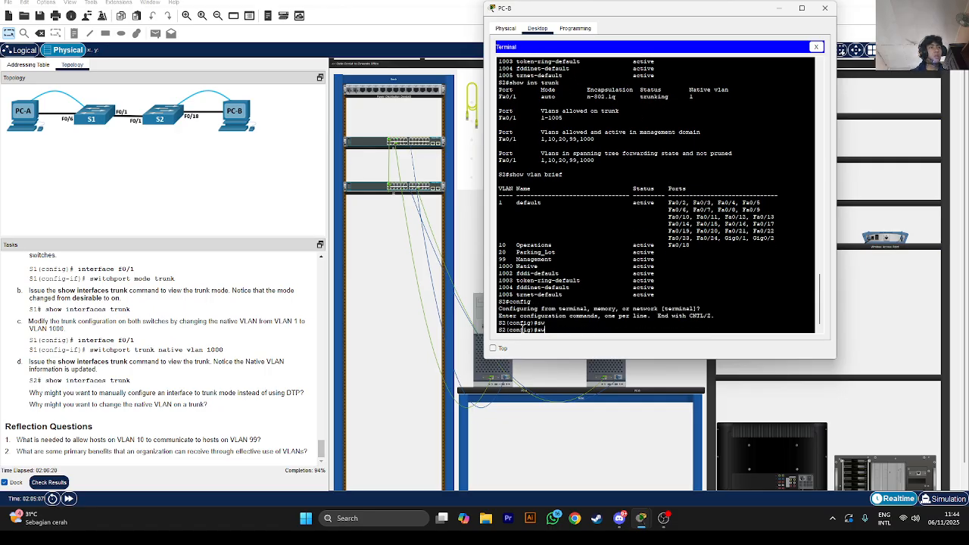
{"action": "key", "text": "Tab"}
{"action": "type", "text": "w"}
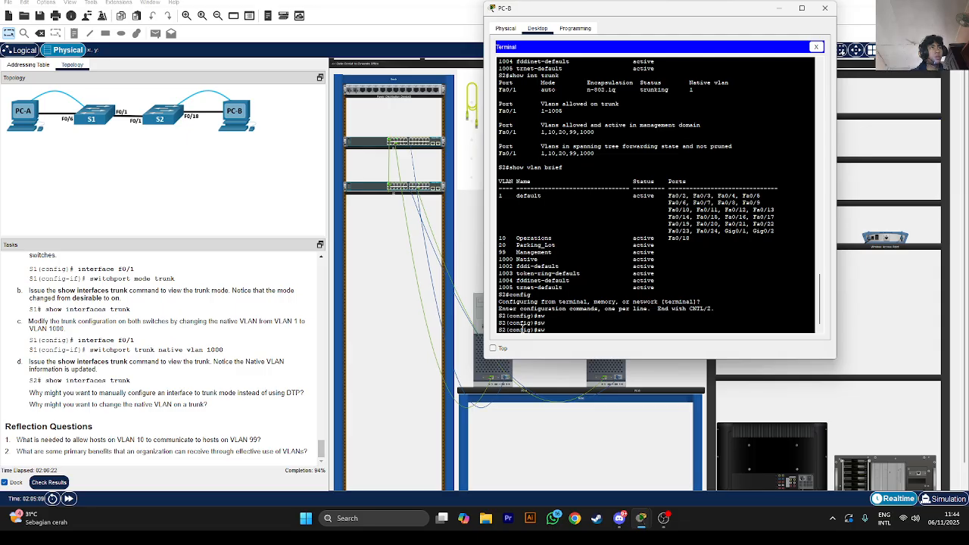
{"action": "type", "text": "int f0/1"}
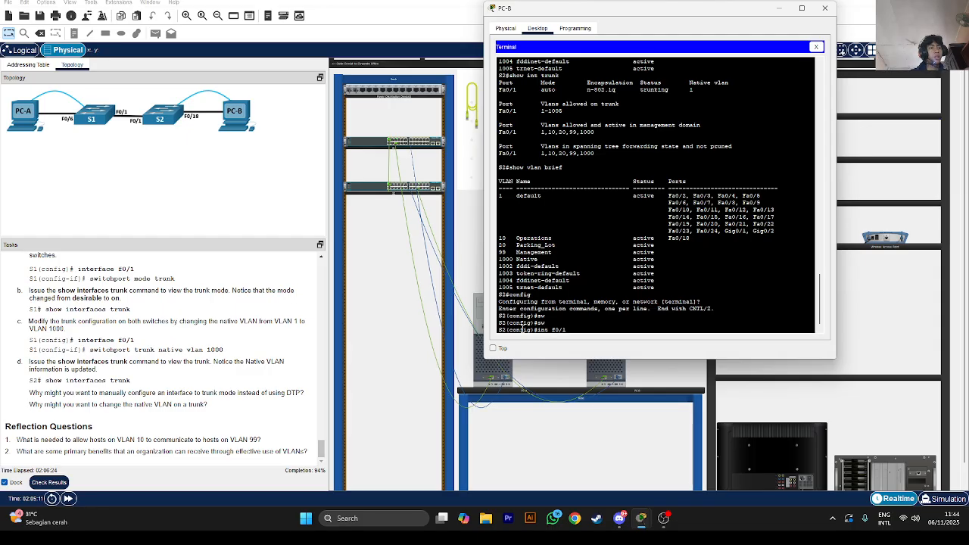
{"action": "key", "text": "Return"}
Apply switchport mode trunk to S2's F0/1, correcting the stray bracket, then return to PC-A
{"action": "type", "text": "sw"}
{"action": "key", "text": "Tab"}
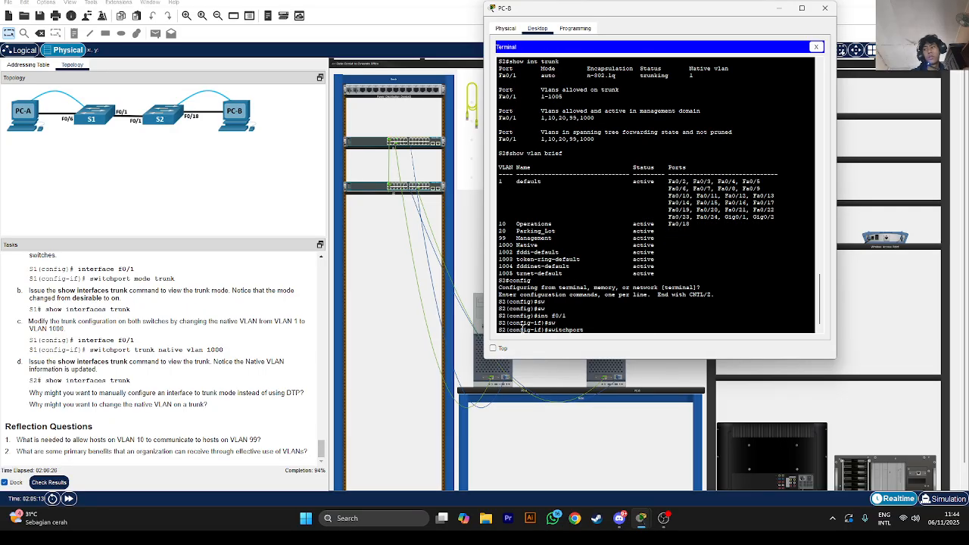
{"action": "type", "text": "m"}
{"action": "key", "text": "Tab"}
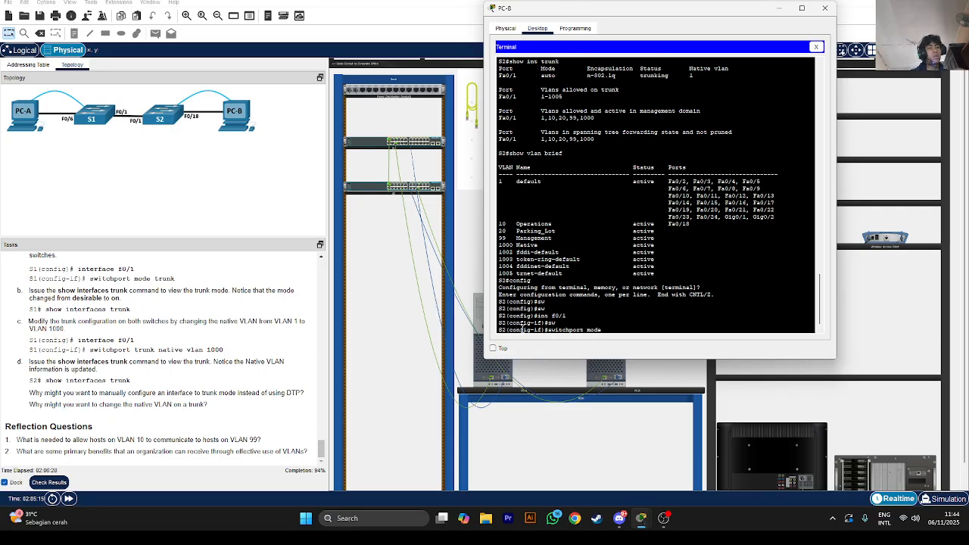
{"action": "type", "text": "t"}
{"action": "key", "text": "Tab"}
{"action": "type", "text": "]"}
{"action": "key", "text": "Return"}
{"action": "key", "text": "Up"}
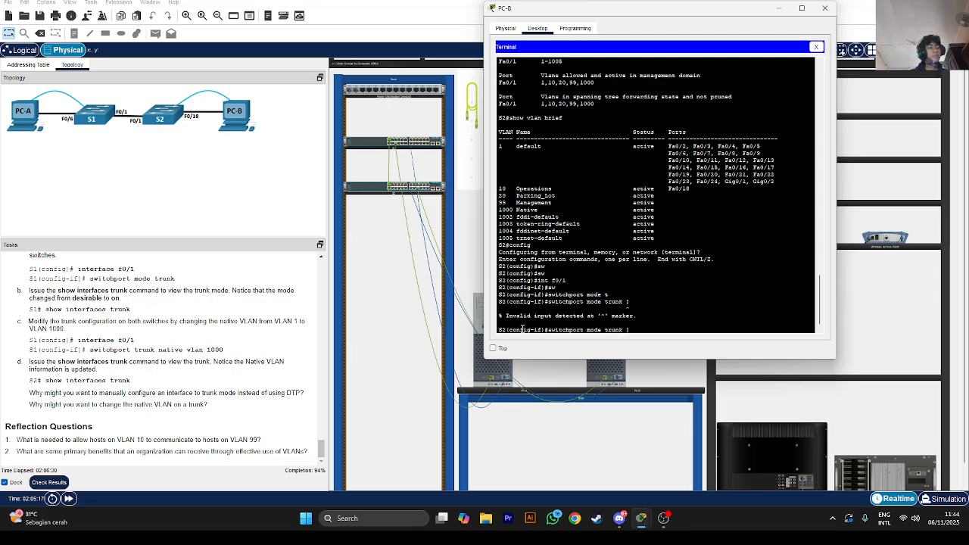
{"action": "key", "text": "BackSpace"}
{"action": "key", "text": "Return"}
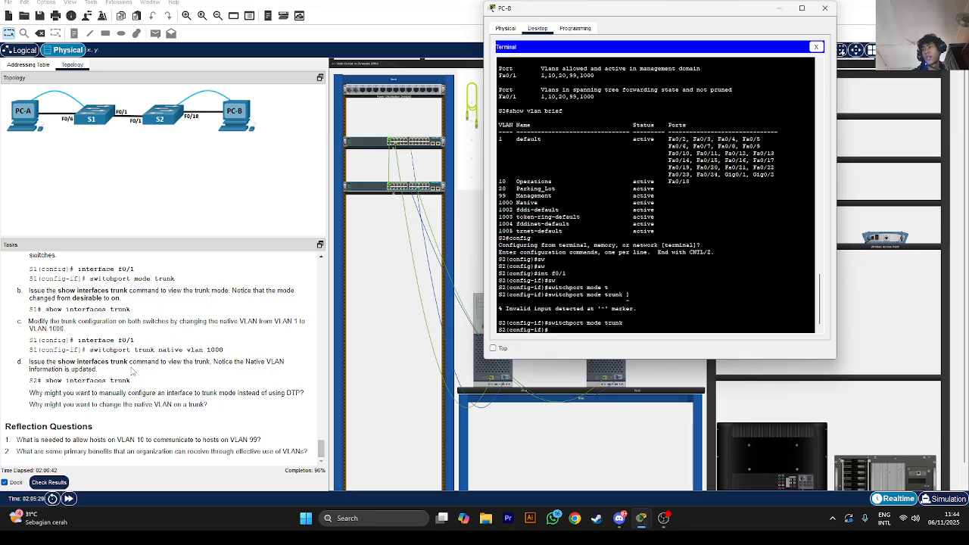
{"action": "left_click", "coordinate": [479, 371]}
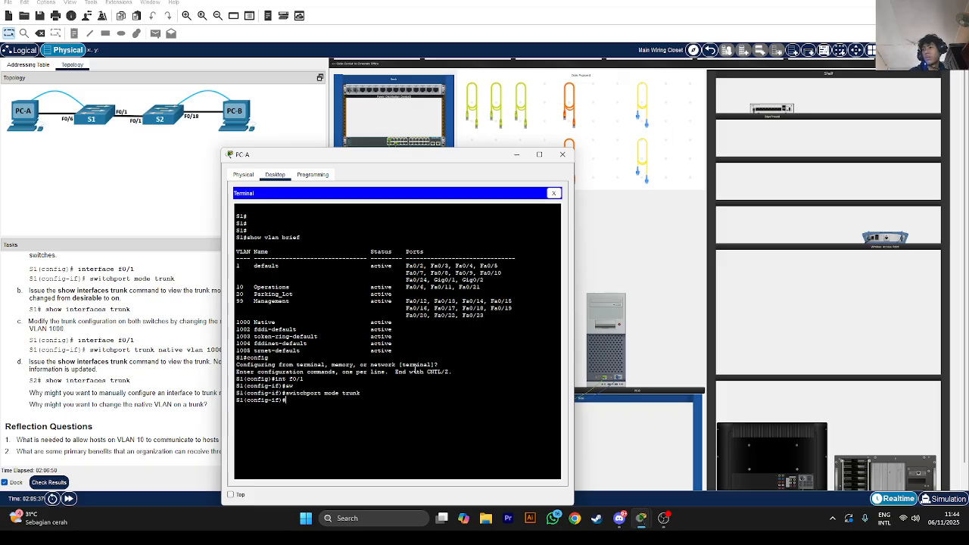
Apply switchport trunk native vlan 1000 to S1's F0/1, then bring up PC-B's S2 terminal
{"action": "type", "text": "int f"}
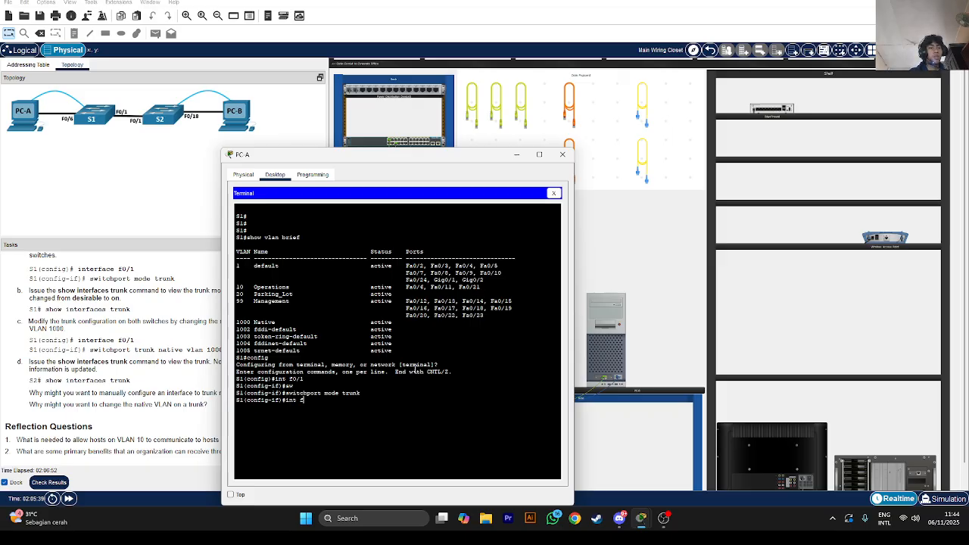
{"action": "type", "text": "0/1"}
{"action": "key", "text": "Return"}
{"action": "type", "text": "sw"}
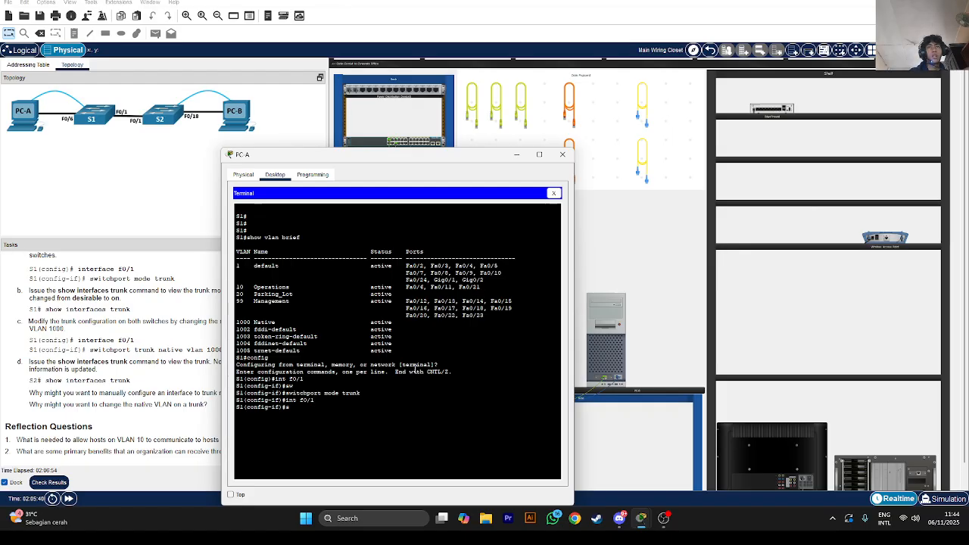
{"action": "key", "text": "Tab"}
{"action": "type", "text": "tru"}
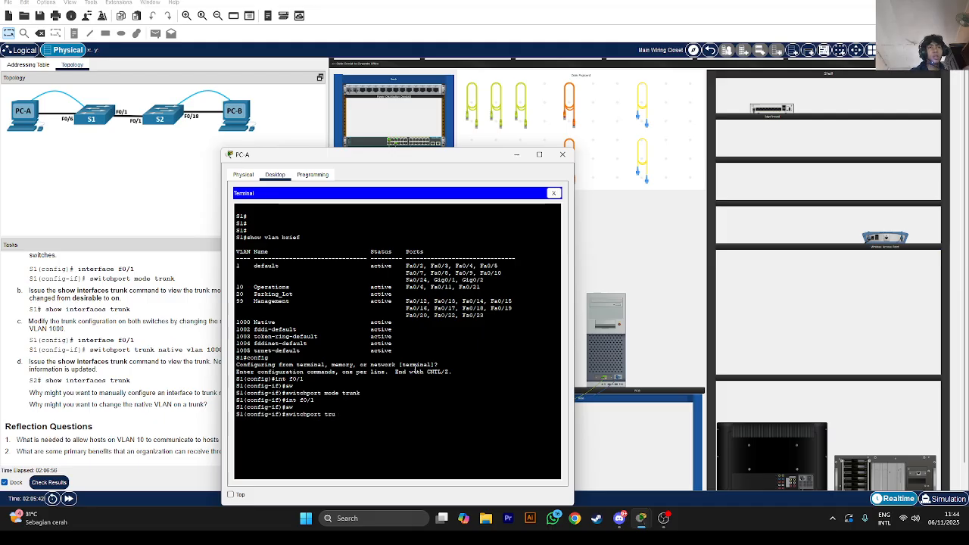
{"action": "type", "text": "nk nati"}
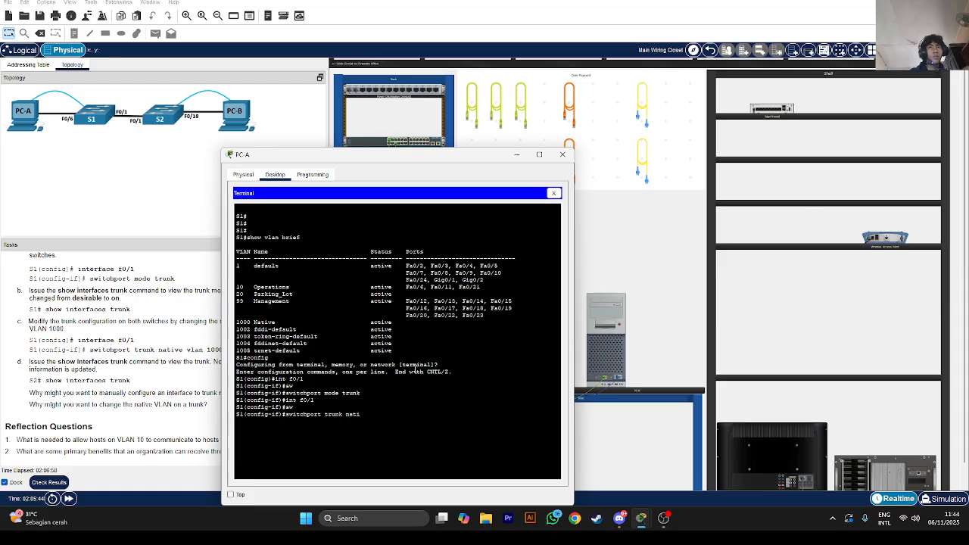
{"action": "type", "text": "ve vlan 1000"}
{"action": "left_click_drag", "start_coordinate": [389, 161], "coordinate": [446, 158]}
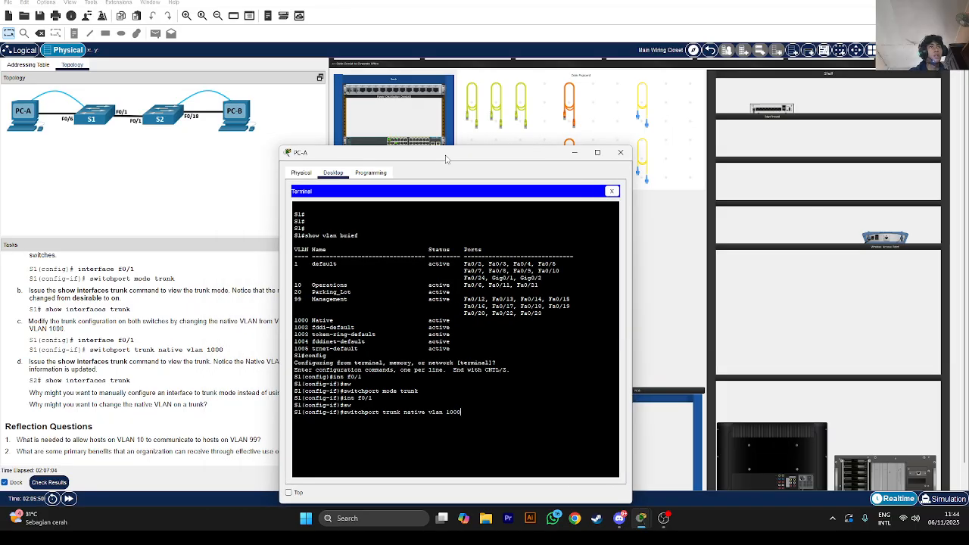
{"action": "key", "text": "Return"}
{"action": "left_click", "coordinate": [727, 299]}
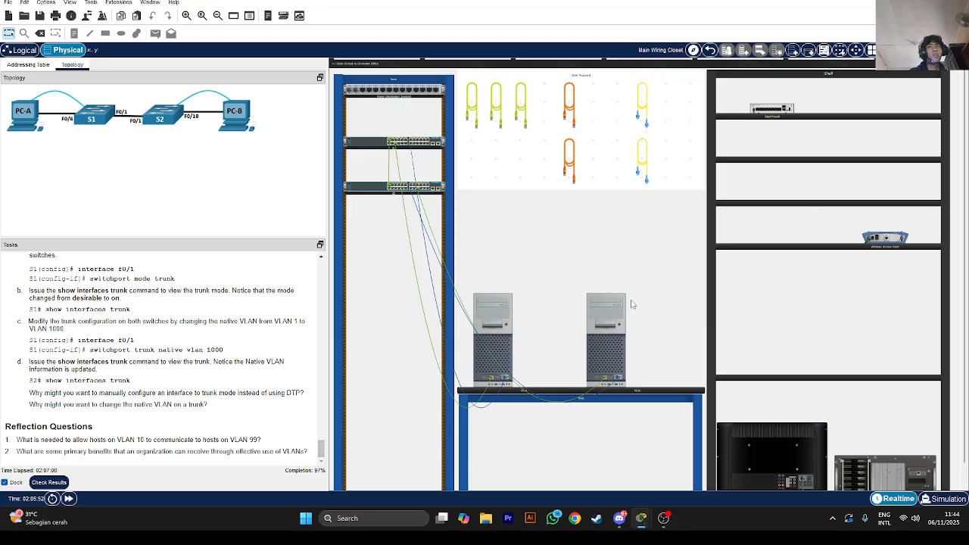
{"action": "left_click", "coordinate": [596, 336]}
Apply switchport trunk native vlan 1000 to S2's F0/1
{"action": "key", "text": "Return"}
{"action": "key", "text": "Return"}
{"action": "key", "text": "Return"}
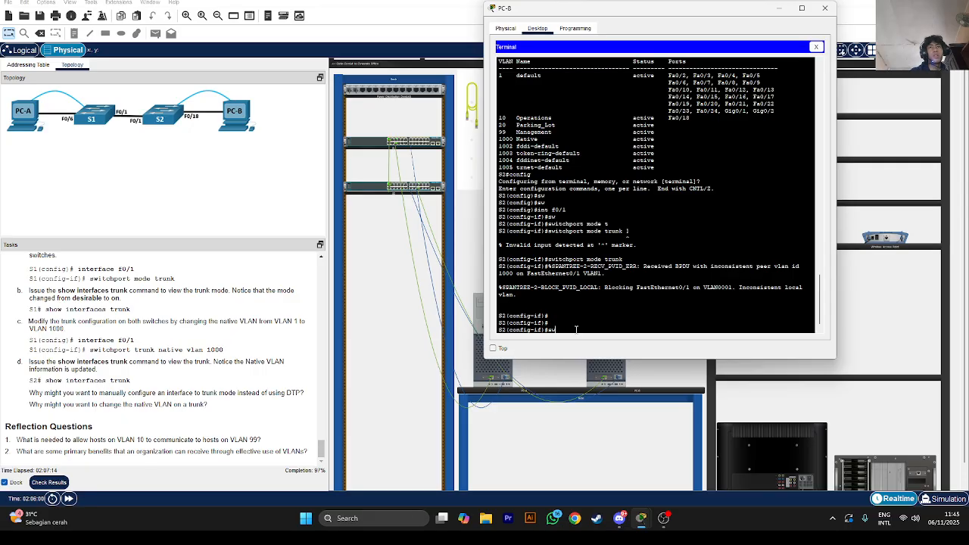
{"action": "type", "text": "sw"}
{"action": "key", "text": "Tab"}
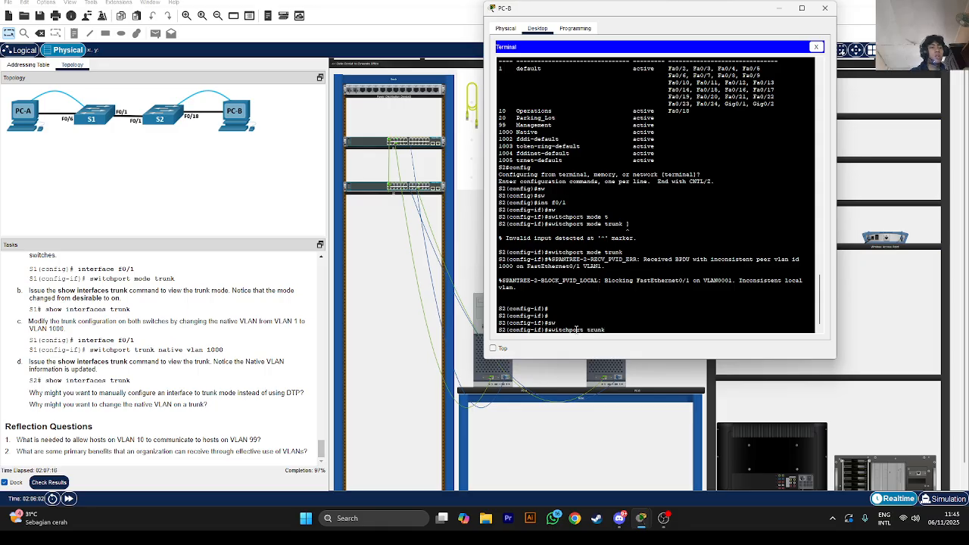
{"action": "type", "text": "trunk native vlan 1000"}
{"action": "key", "text": "Return"}
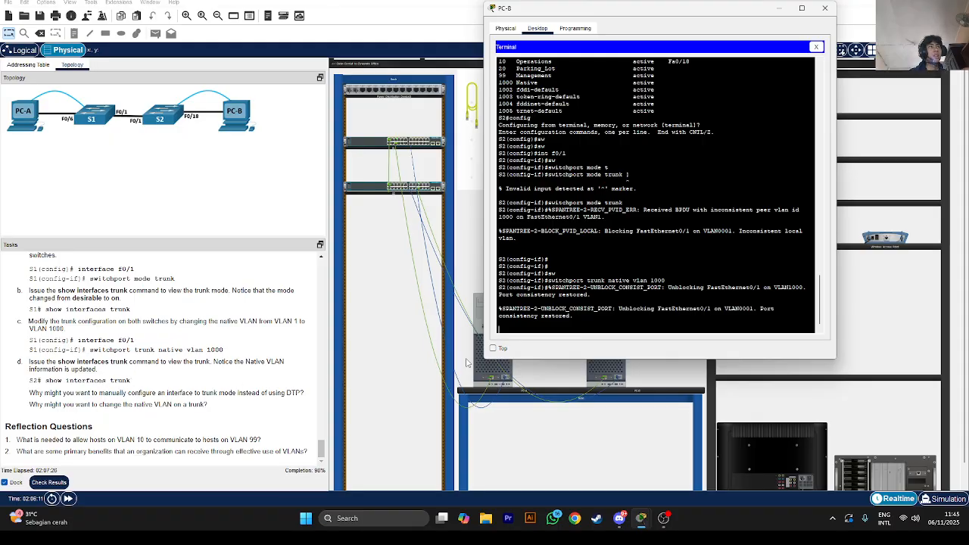
Verify with do show int trunk on S2, then open Check Results to view the score
{"action": "key", "text": "Return"}
{"action": "key", "text": "Return"}
{"action": "key", "text": "Return"}
{"action": "type", "text": "do"}
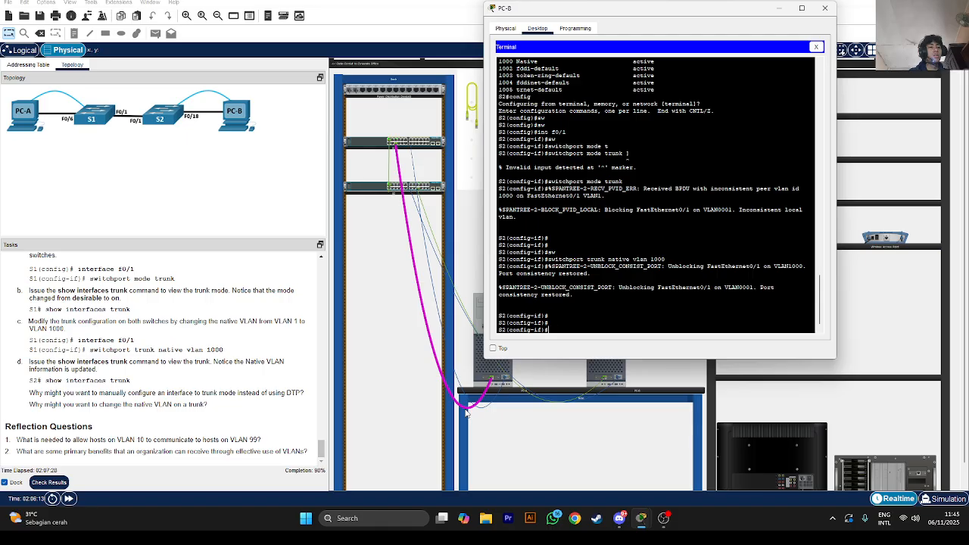
{"action": "type", "text": " show int trunk"}
{"action": "key", "text": "Return"}
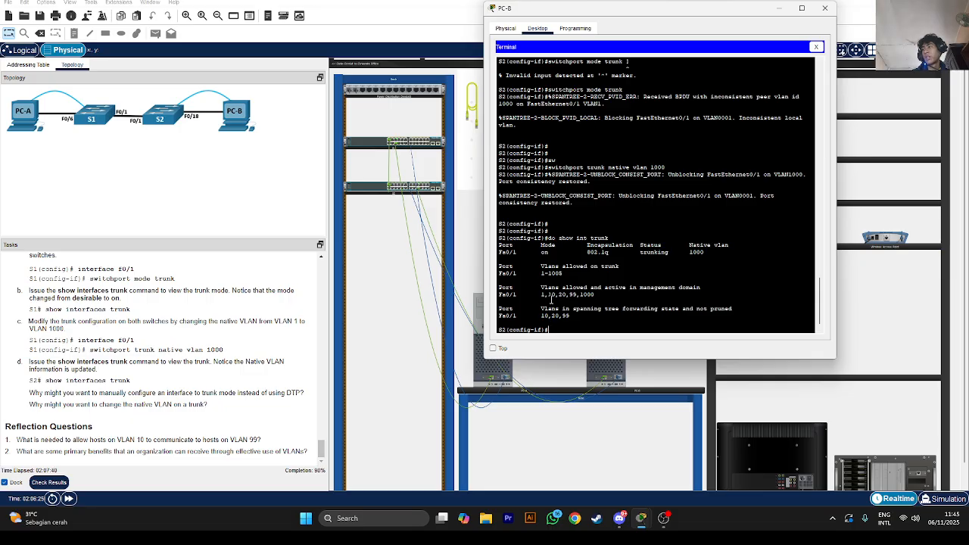
{"action": "left_click", "coordinate": [57, 482]}
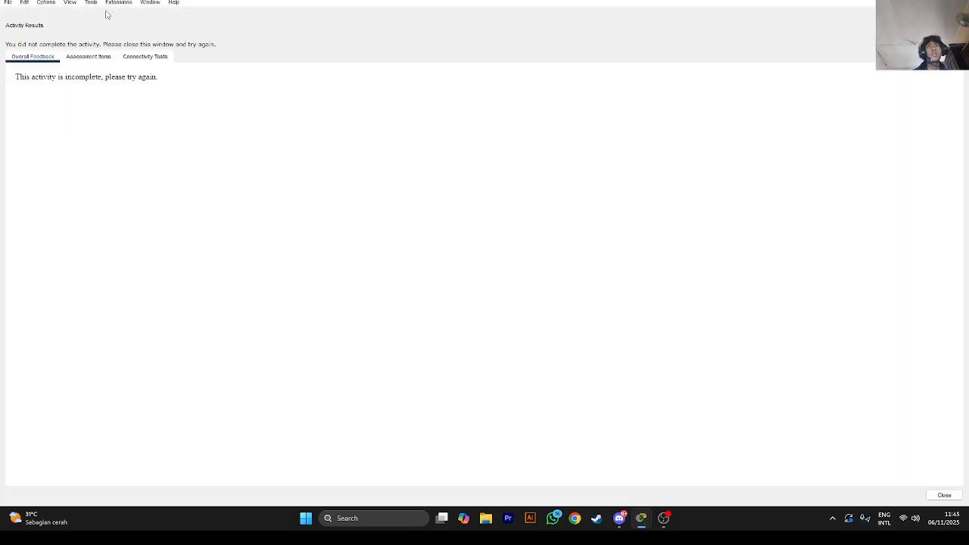
Review the Assessment Items list to find the one item still scored incorrect
{"action": "left_click", "coordinate": [89, 57]}
{"action": "scroll", "coordinate": [63, 178], "scroll_direction": "down", "scroll_amount": 1}
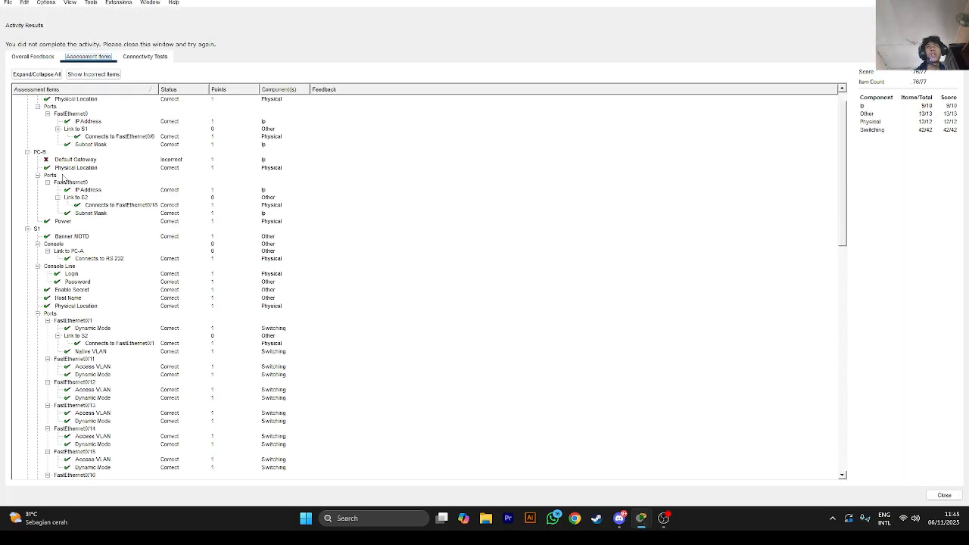
{"action": "scroll", "coordinate": [64, 171], "scroll_direction": "down", "scroll_amount": 20}
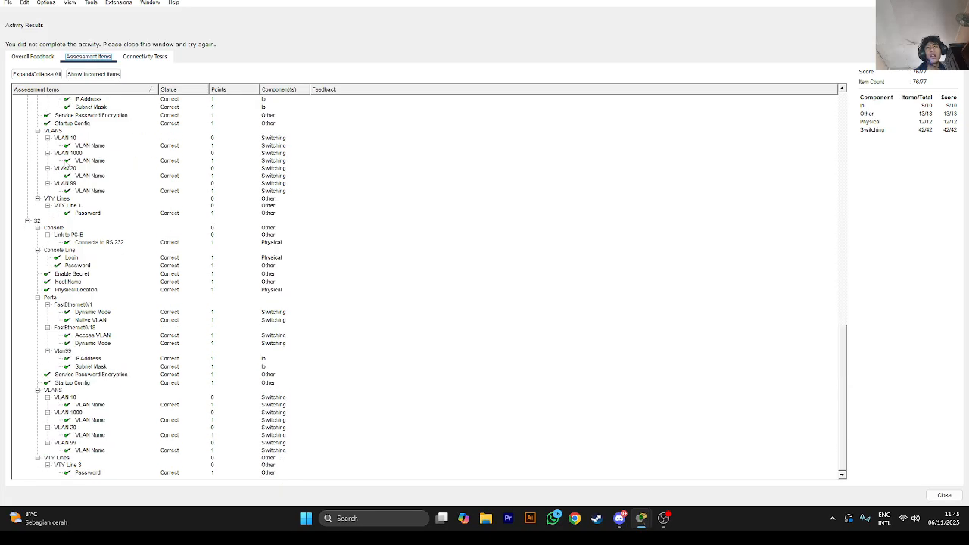
{"action": "scroll", "coordinate": [145, 173], "scroll_direction": "up", "scroll_amount": 20}
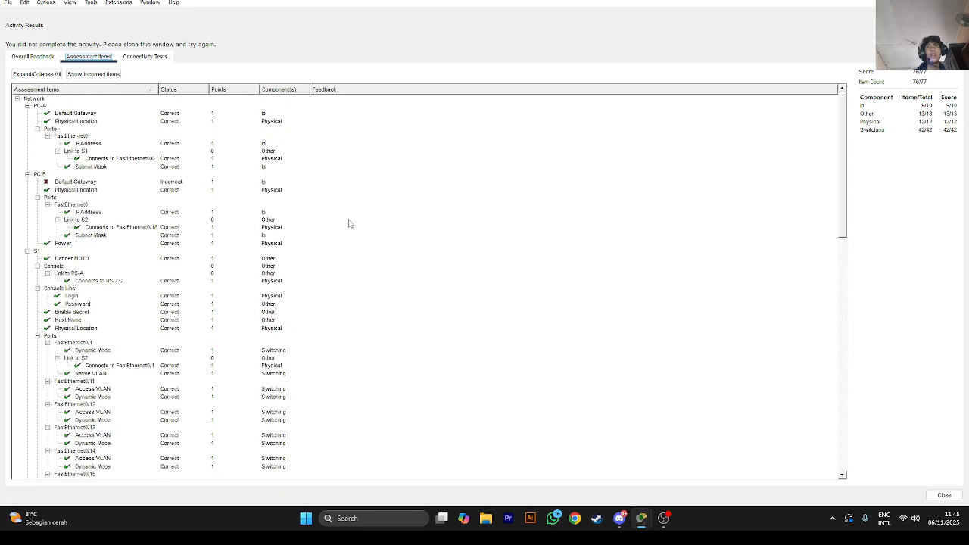
Close the activity results, open PC-B, and close its S2 console session
{"action": "left_click", "coordinate": [943, 495]}
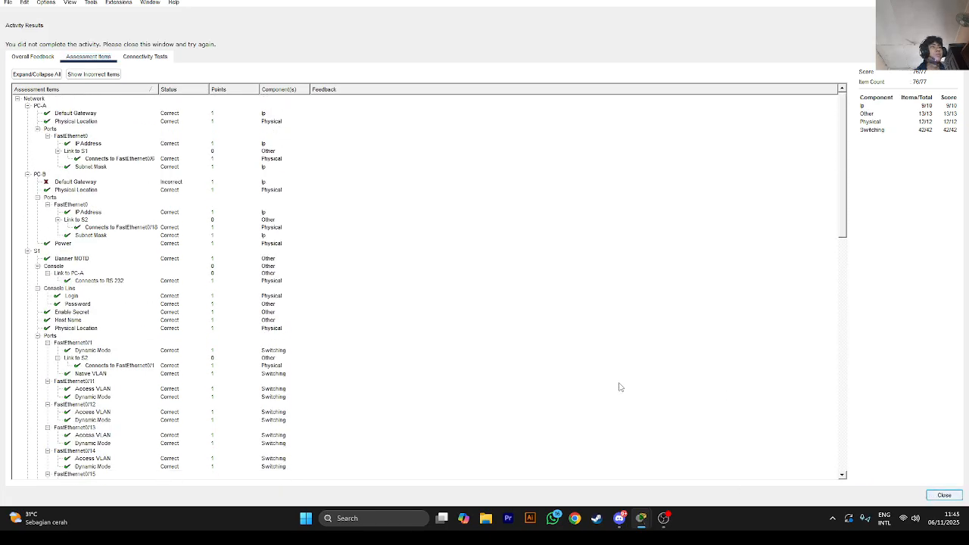
{"action": "left_click", "coordinate": [612, 388]}
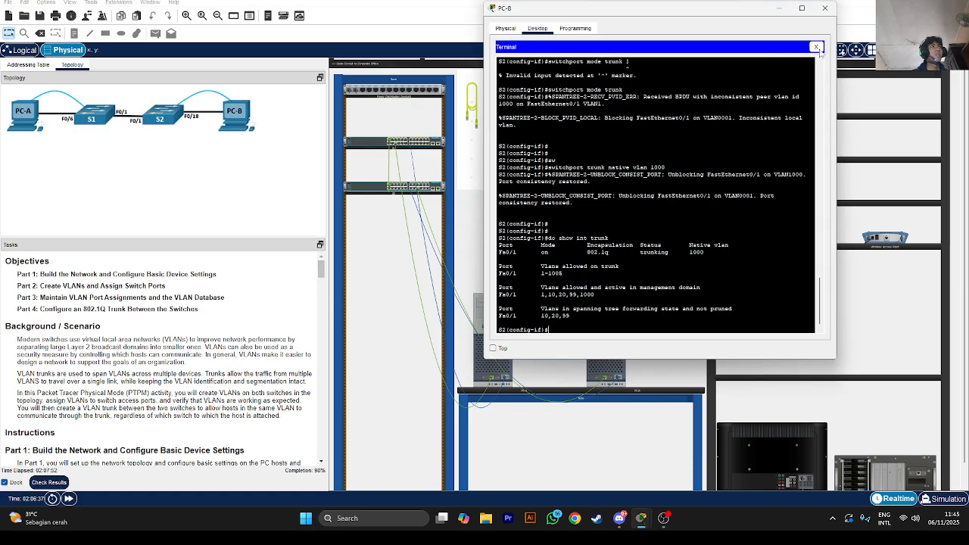
{"action": "left_click", "coordinate": [824, 47]}
Correct PC-B's default gateway from 192.169.10.1 to 192.168.10.1, matching the Addressing Table
{"action": "left_click", "coordinate": [550, 74]}
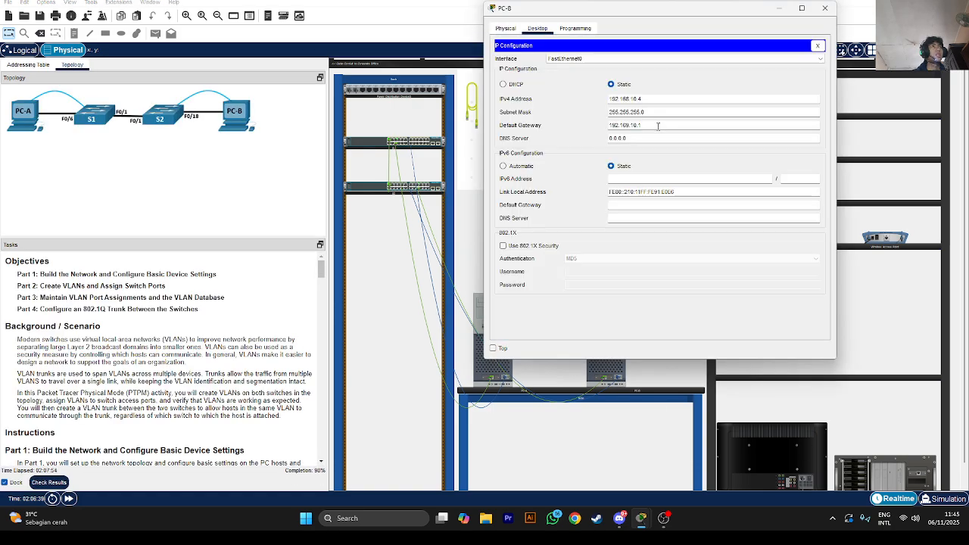
{"action": "left_click", "coordinate": [40, 66]}
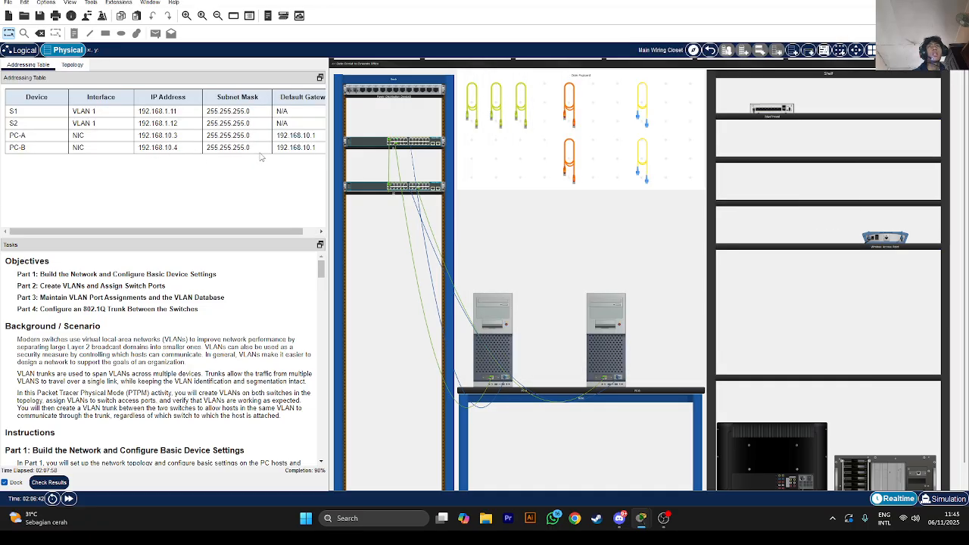
{"action": "left_click", "coordinate": [609, 349]}
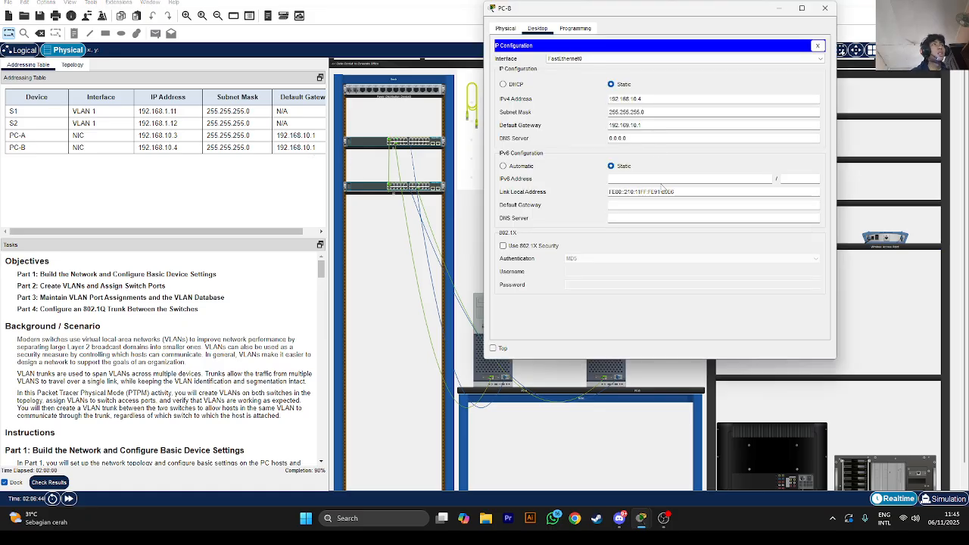
{"action": "left_click", "coordinate": [632, 138]}
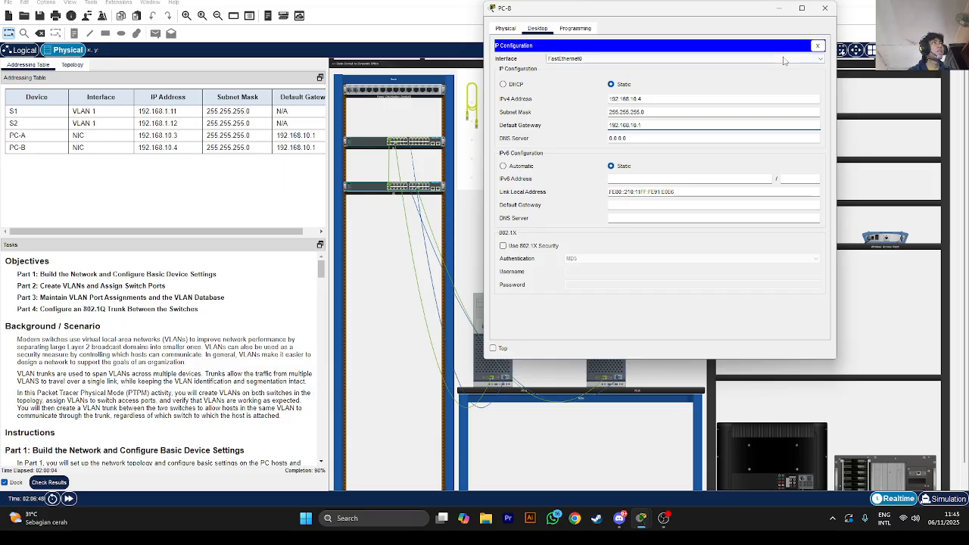
{"action": "left_click", "coordinate": [815, 46]}
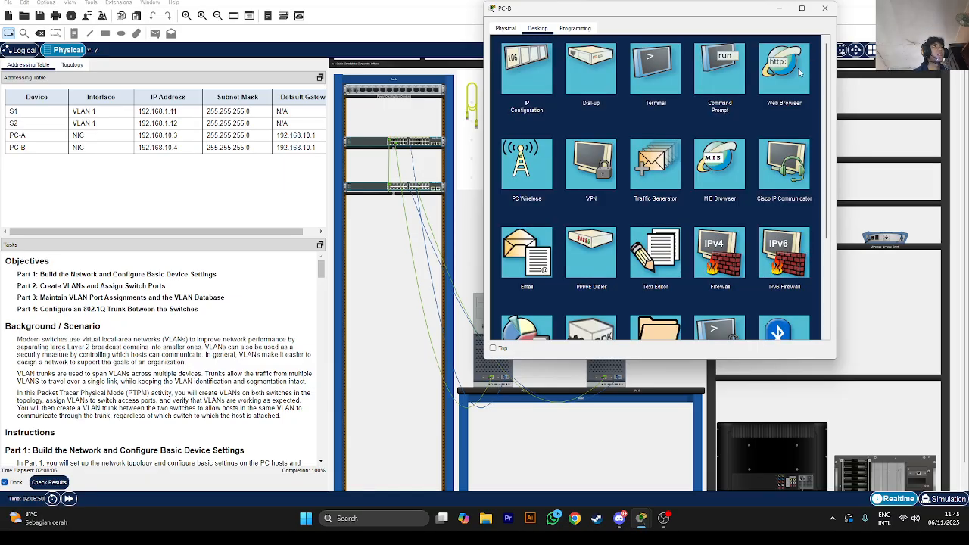
Ping PC-A at 192.168.10.3 from PC-B's command prompt, then stop the ping
{"action": "left_click", "coordinate": [707, 84]}
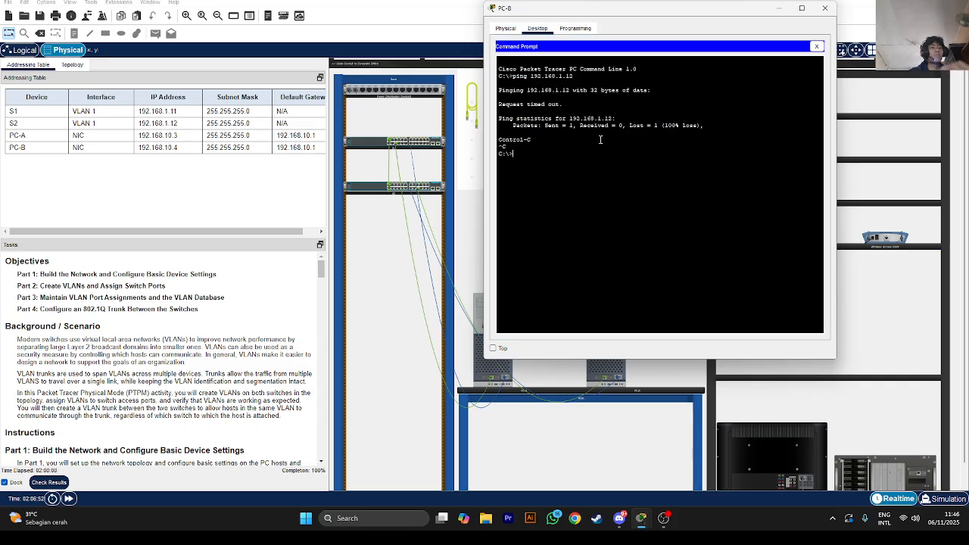
{"action": "type", "text": "ping 192.1"}
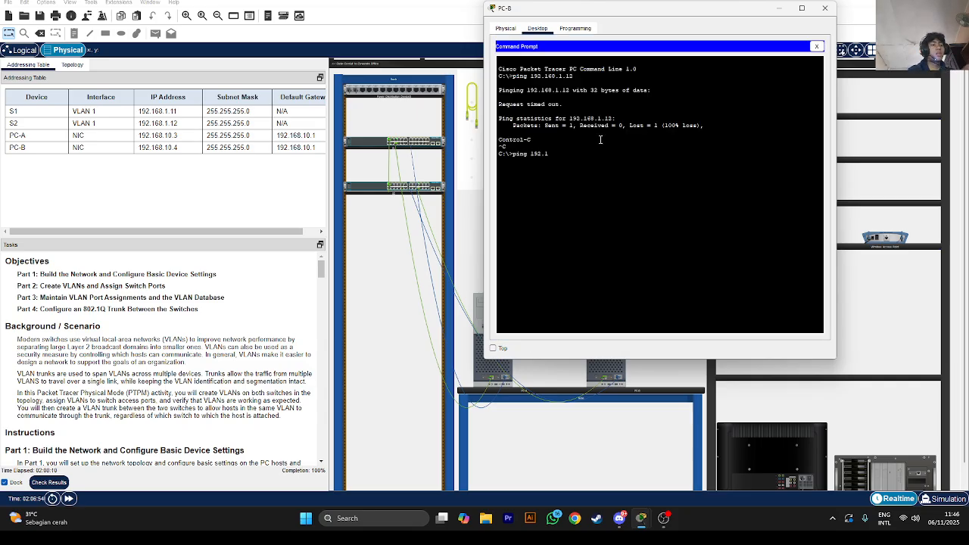
{"action": "type", "text": "68"}
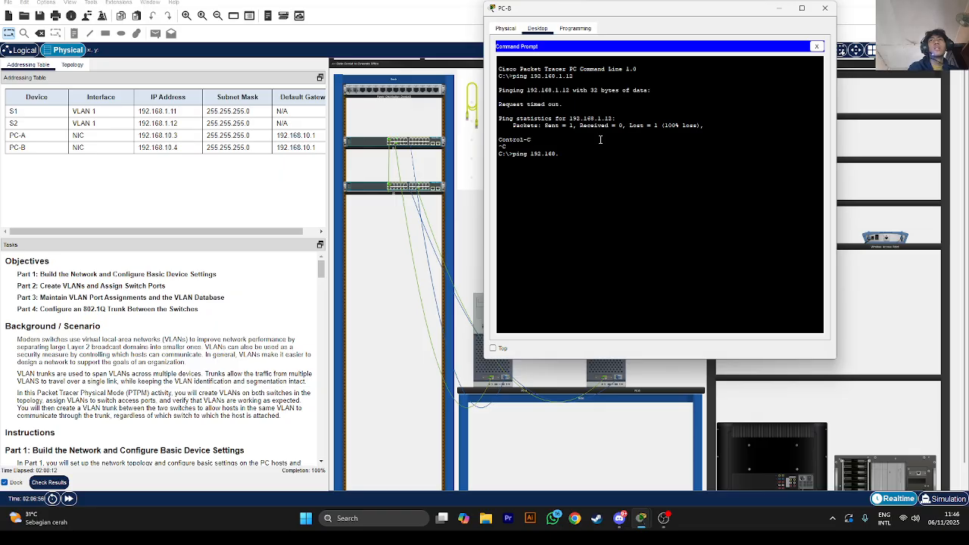
{"action": "type", "text": ".10.3"}
{"action": "key", "text": "Return"}
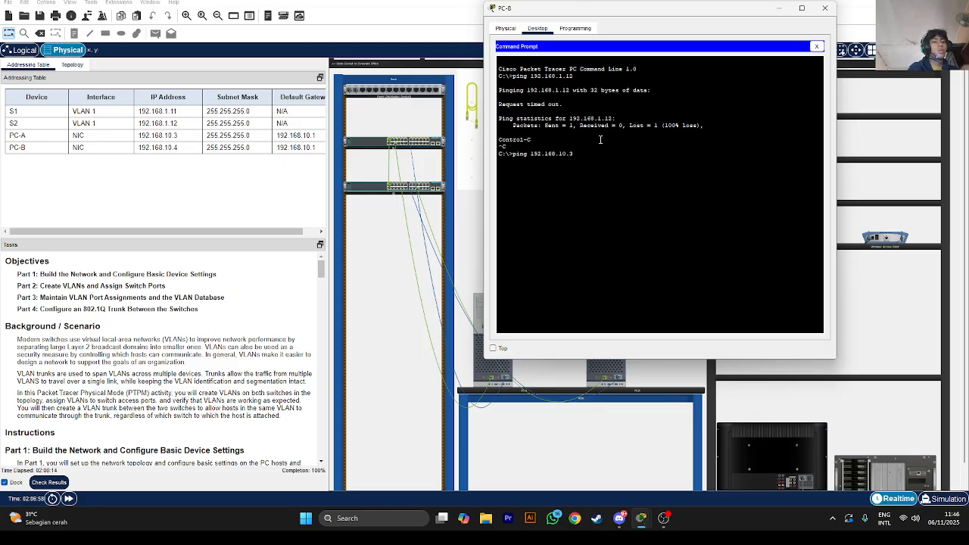
{"action": "key", "text": "ctrl+c"}
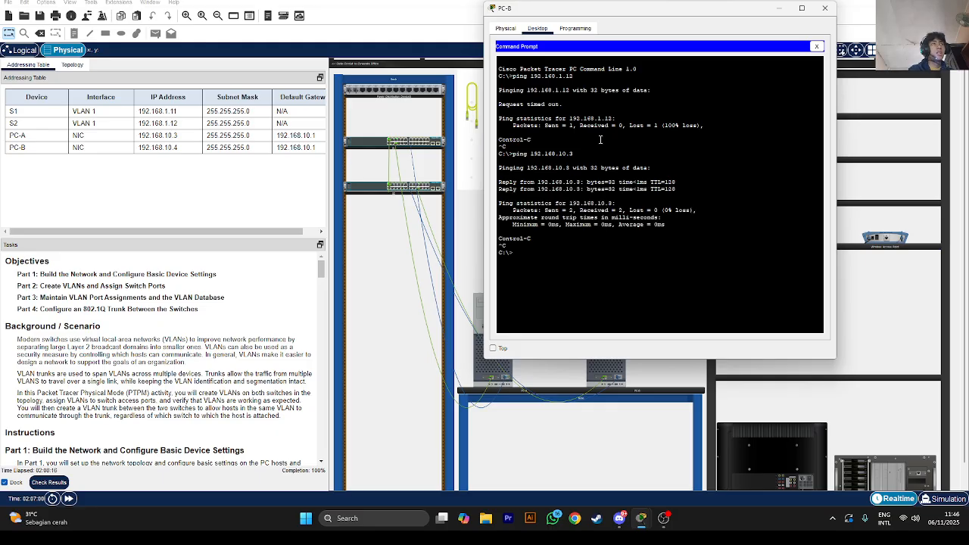
Ping S1 at 192.168.1.11 from PC-B by editing the previous ping command
{"action": "key", "text": "Up"}
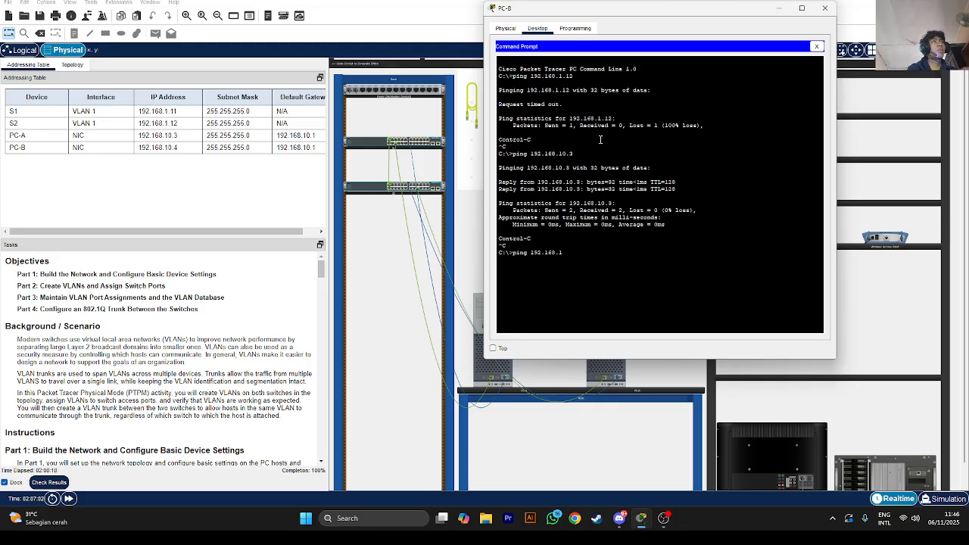
{"action": "type", "text": ".11"}
{"action": "key", "text": "Return"}
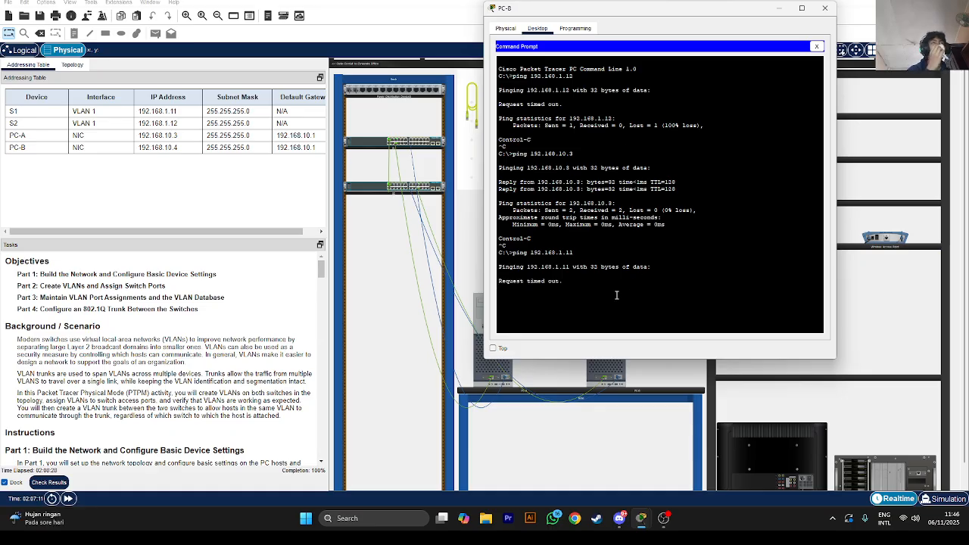
From S1's console on PC-A, exit configuration mode and ping S2 at 192.168.1.12
{"action": "left_click", "coordinate": [477, 356]}
{"action": "left_click", "coordinate": [477, 356]}
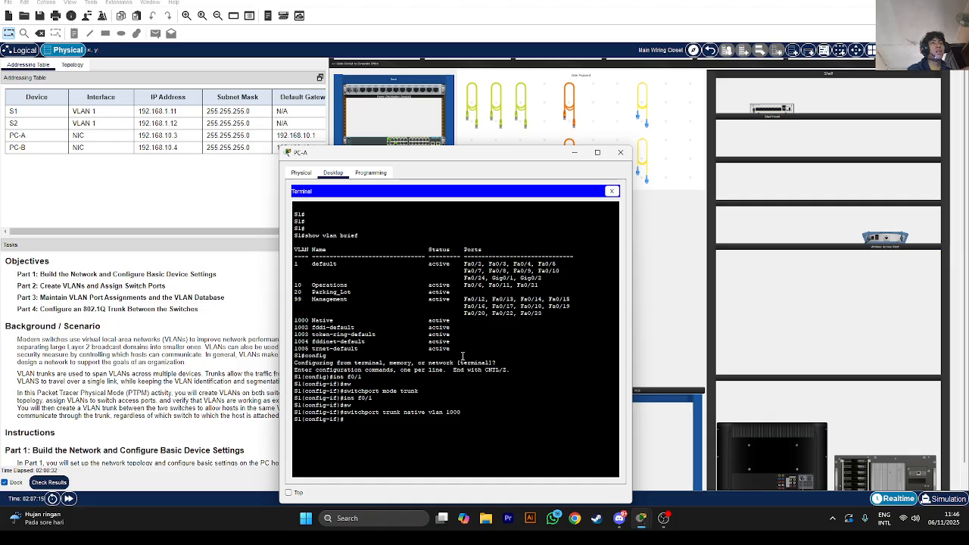
{"action": "type", "text": "end"}
{"action": "key", "text": "Return"}
{"action": "type", "text": "ping"}
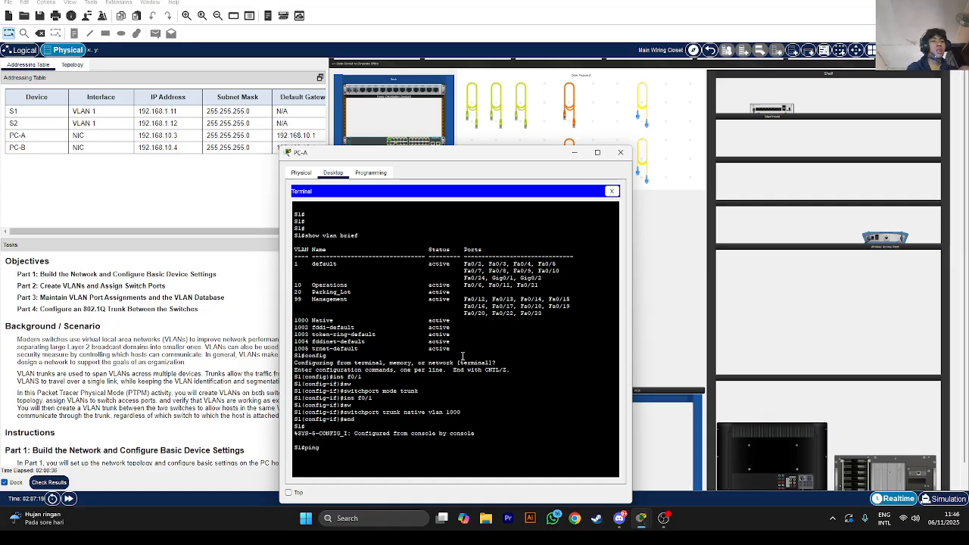
{"action": "type", "text": " 192.168.1.1"}
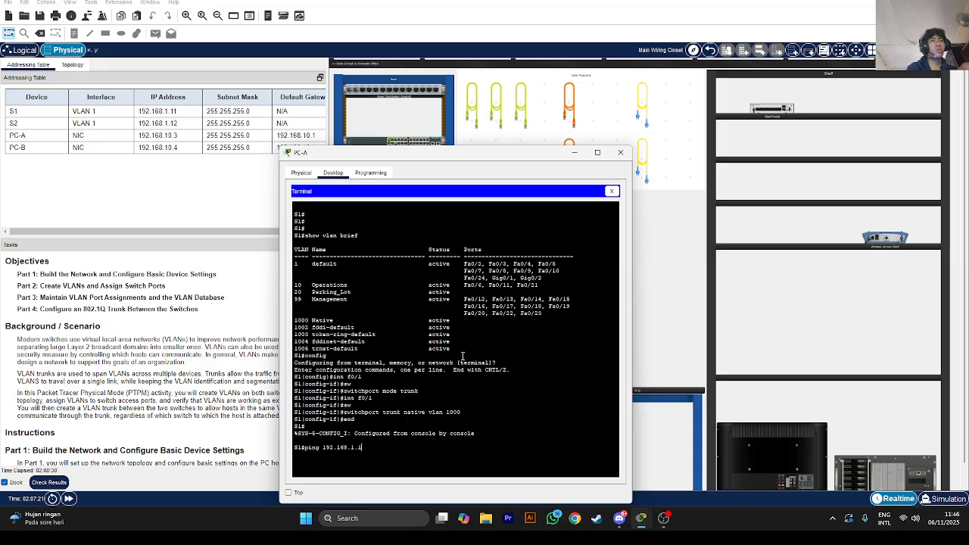
{"action": "type", "text": "2"}
{"action": "key", "text": "Return"}
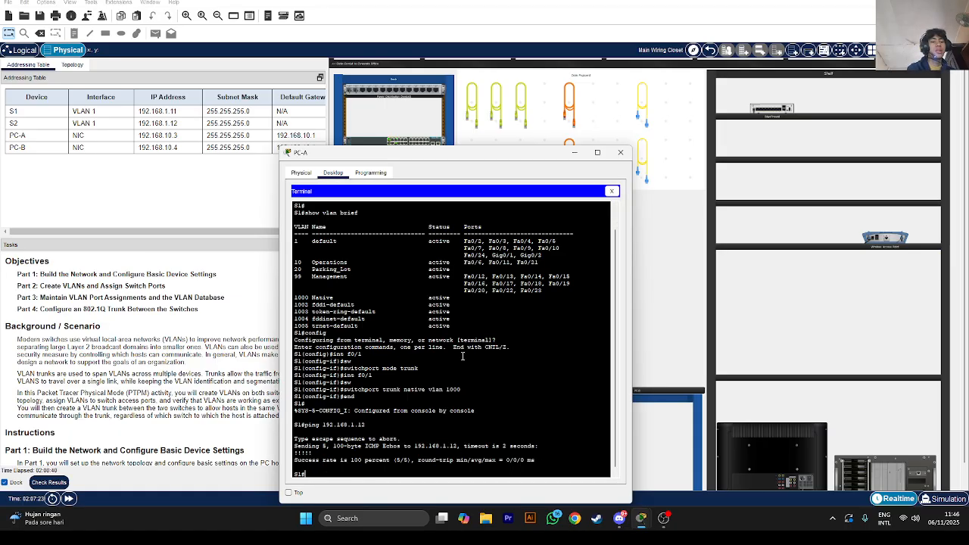
Run show vlan brief on S1 to list its VLANs and ports
{"action": "left_click", "coordinate": [620, 152]}
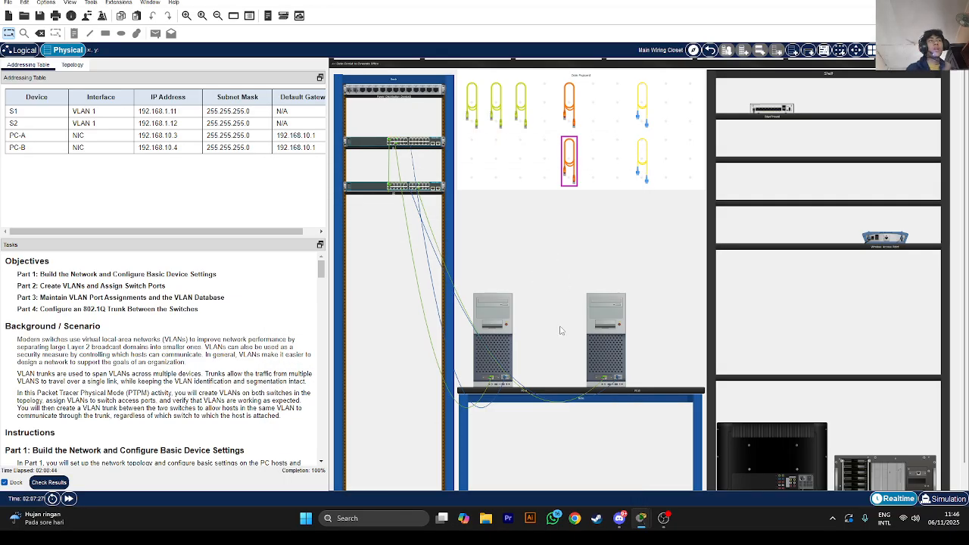
{"action": "mouse_move", "coordinate": [564, 327]}
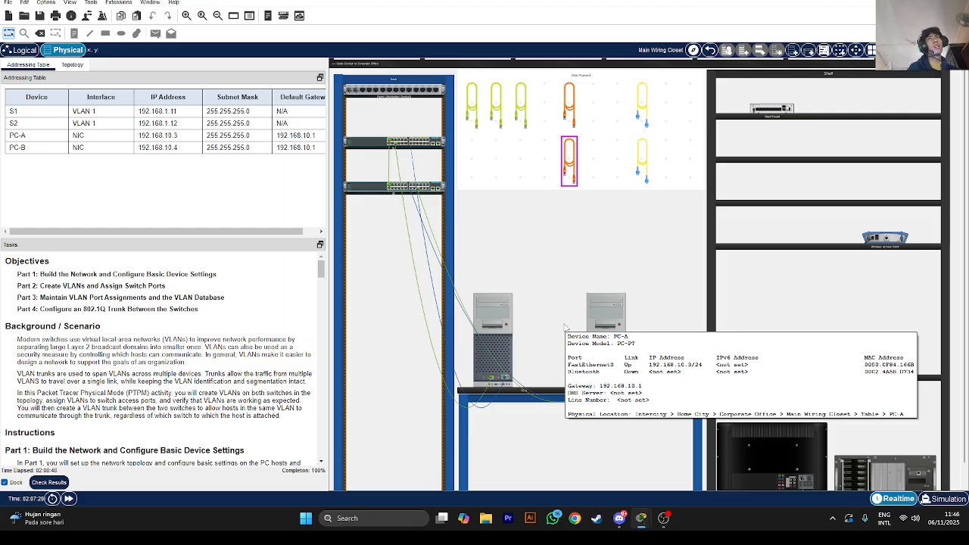
{"action": "left_click", "coordinate": [510, 350]}
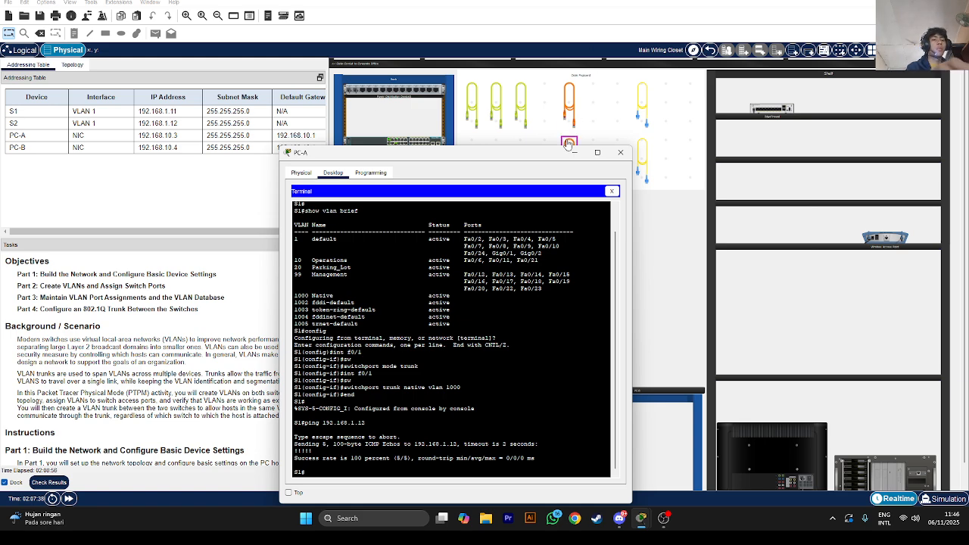
{"action": "type", "text": "show vlan"}
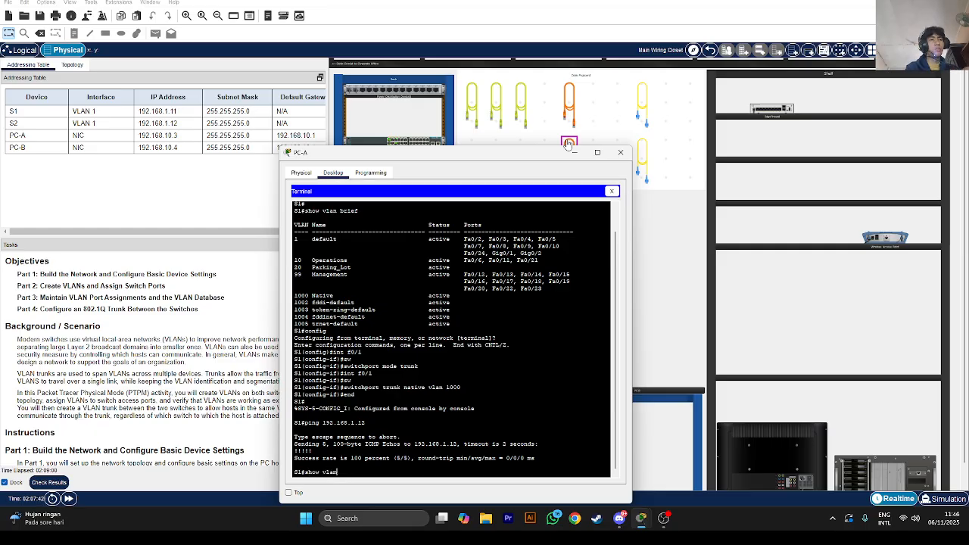
{"action": "type", "text": " brief"}
{"action": "key", "text": "Return"}
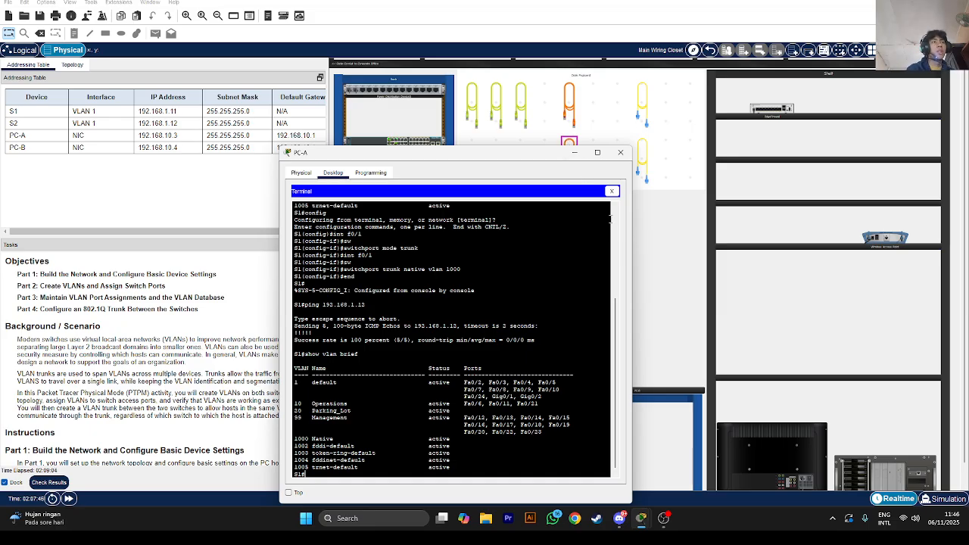
Check the activity results and confirm all 77/77 assessment items are correct
{"action": "left_click", "coordinate": [575, 152]}
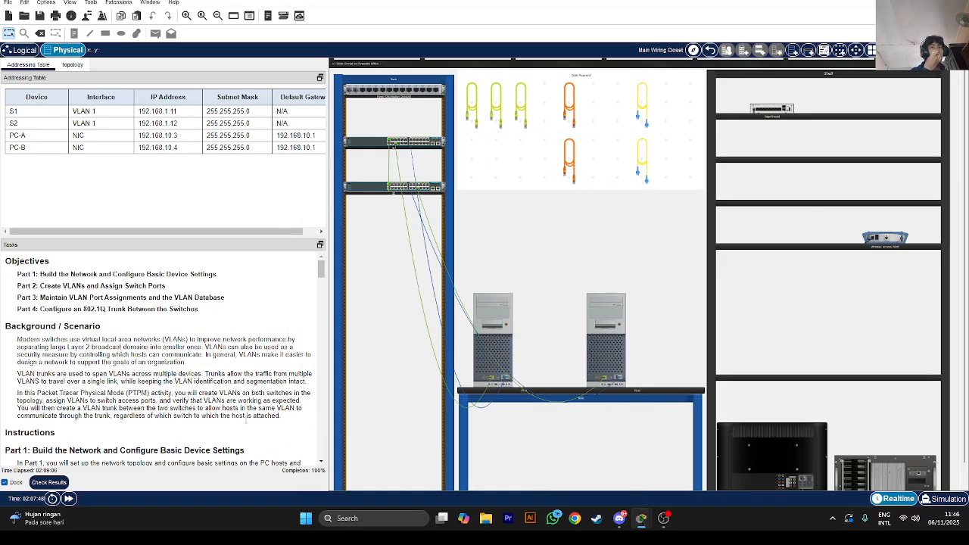
{"action": "left_click", "coordinate": [43, 483]}
{"action": "left_click", "coordinate": [88, 56]}
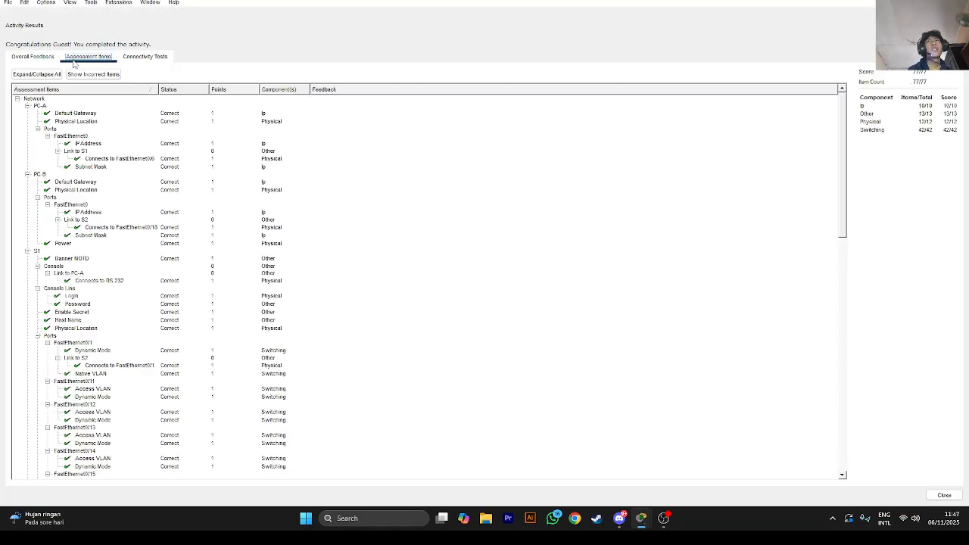
{"action": "scroll", "coordinate": [307, 212], "scroll_direction": "down", "scroll_amount": 5}
{"action": "scroll", "coordinate": [307, 212], "scroll_direction": "down", "scroll_amount": 10}
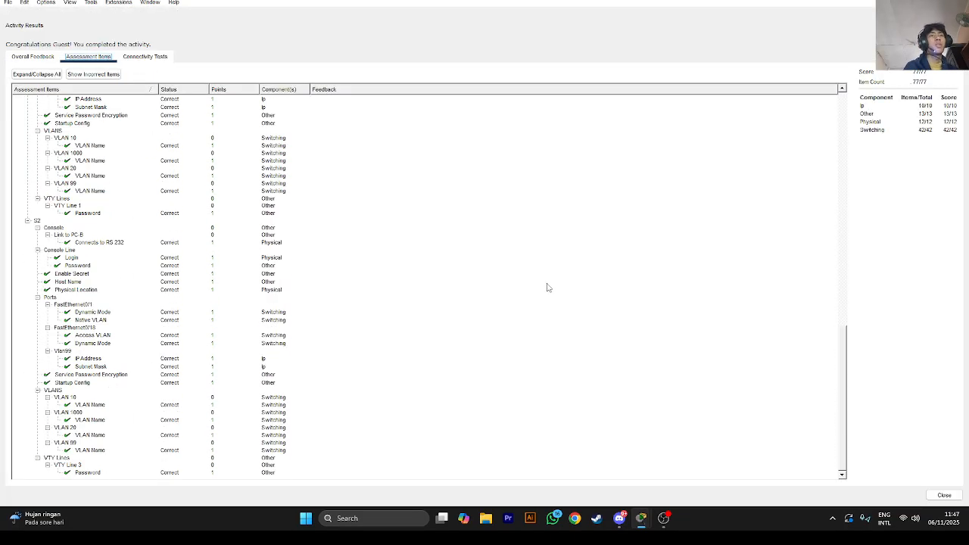
{"action": "left_click", "coordinate": [664, 518]}
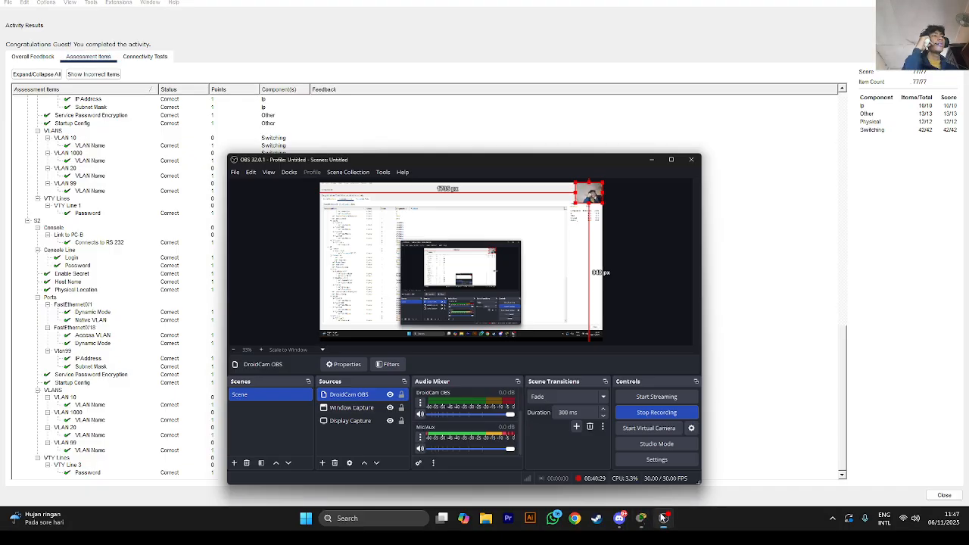